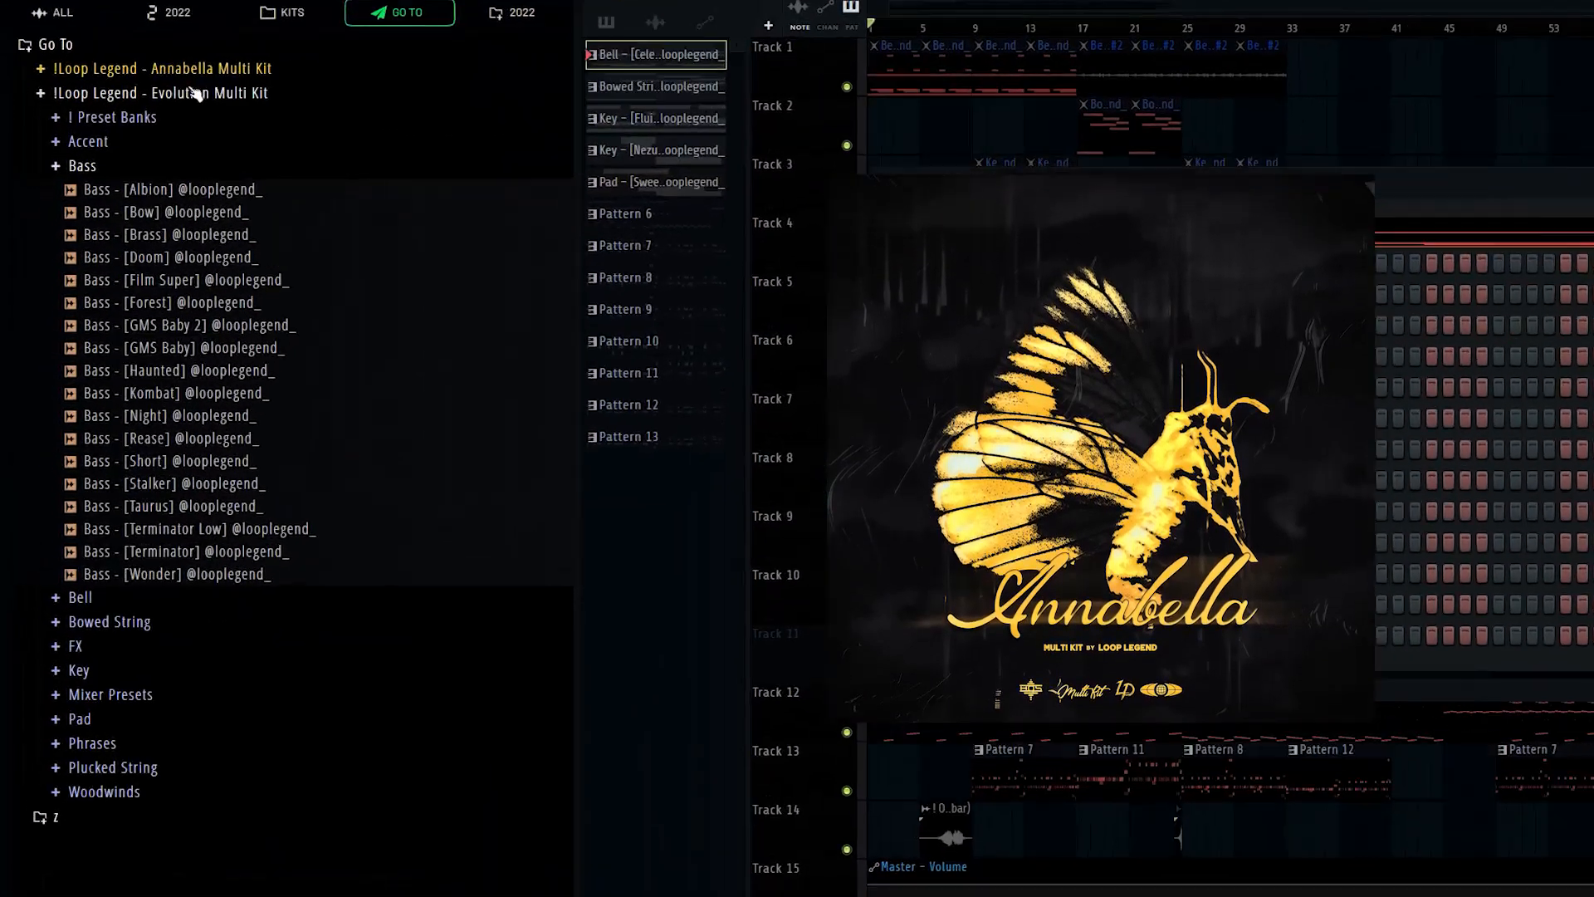
Play the Bell - [Celesta] pattern in the piano roll to hear its four-bar melody.
left_click(210, 29)
left_click(369, 505)
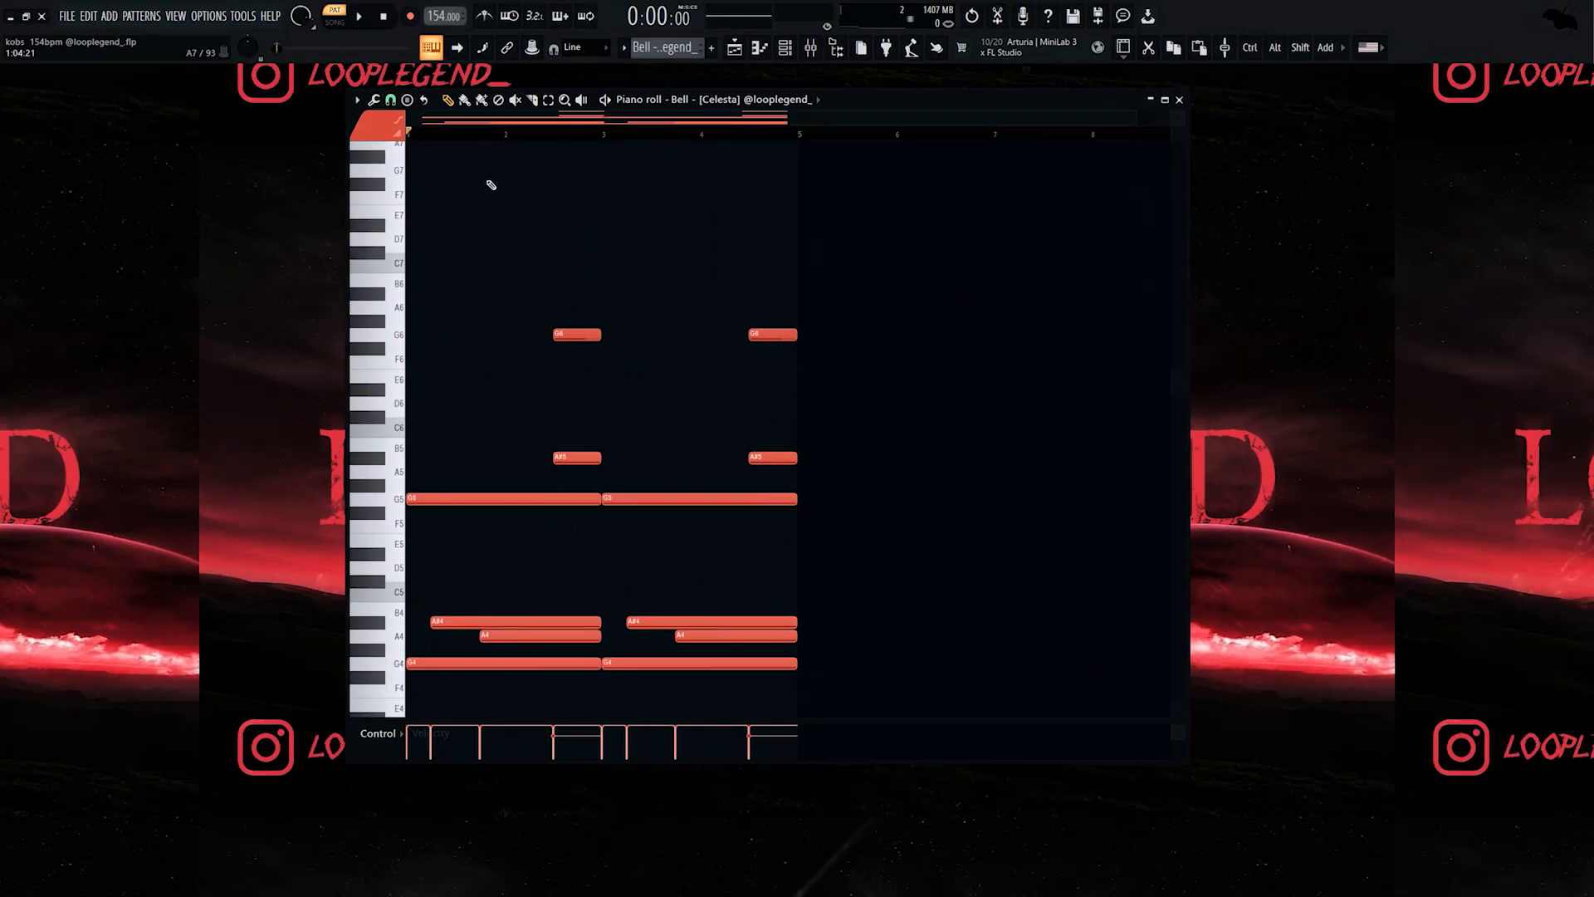
scroll(544, 260, "down", 2)
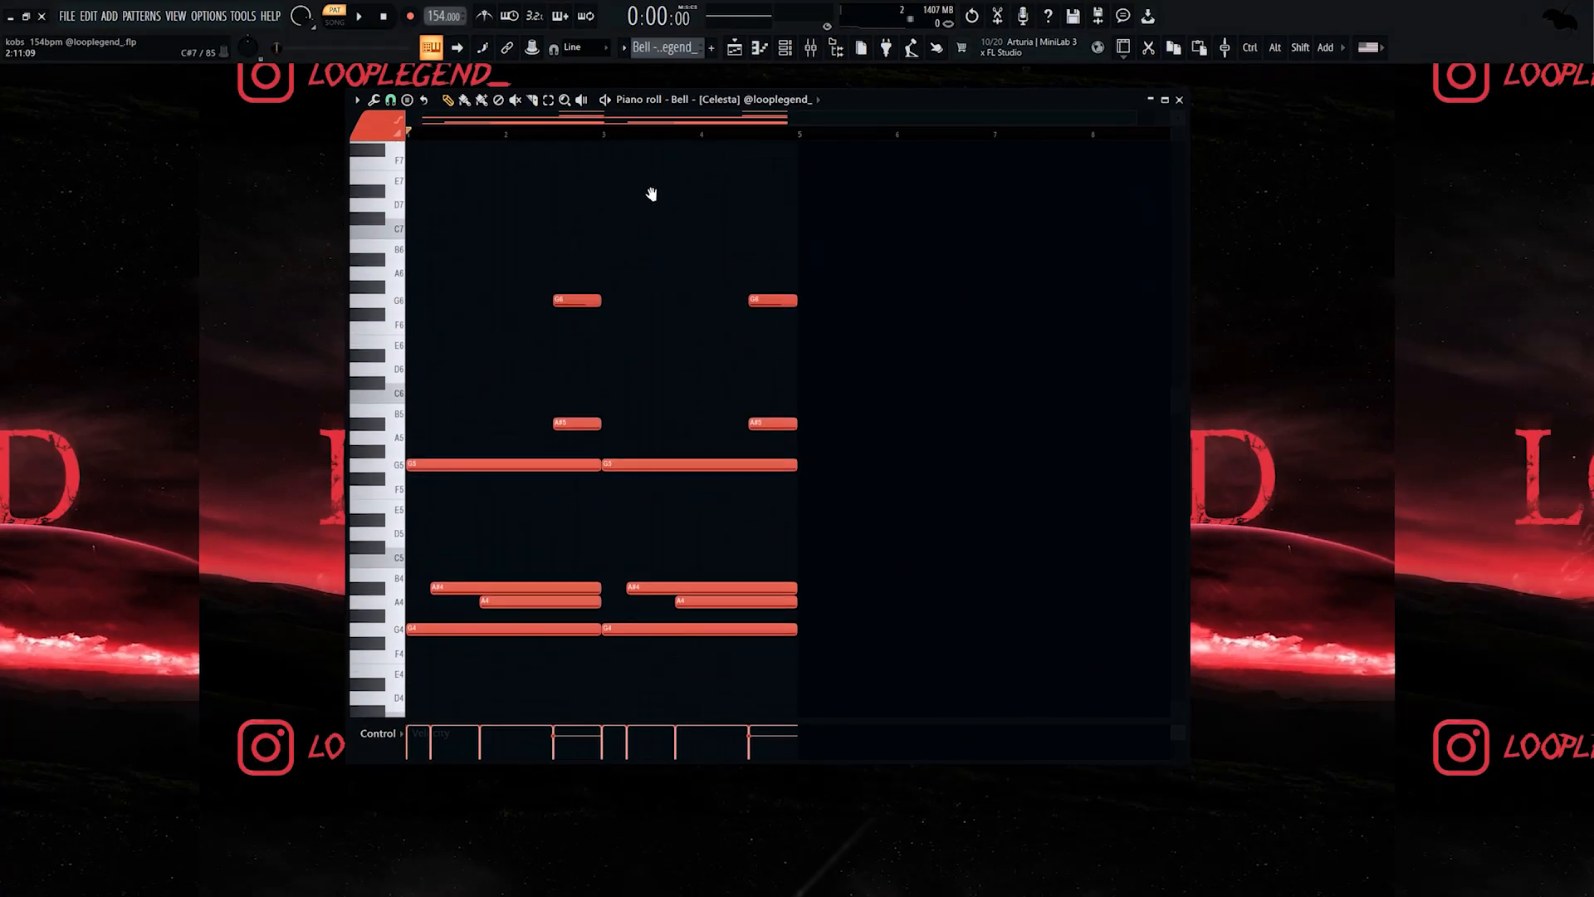
left_click(361, 19)
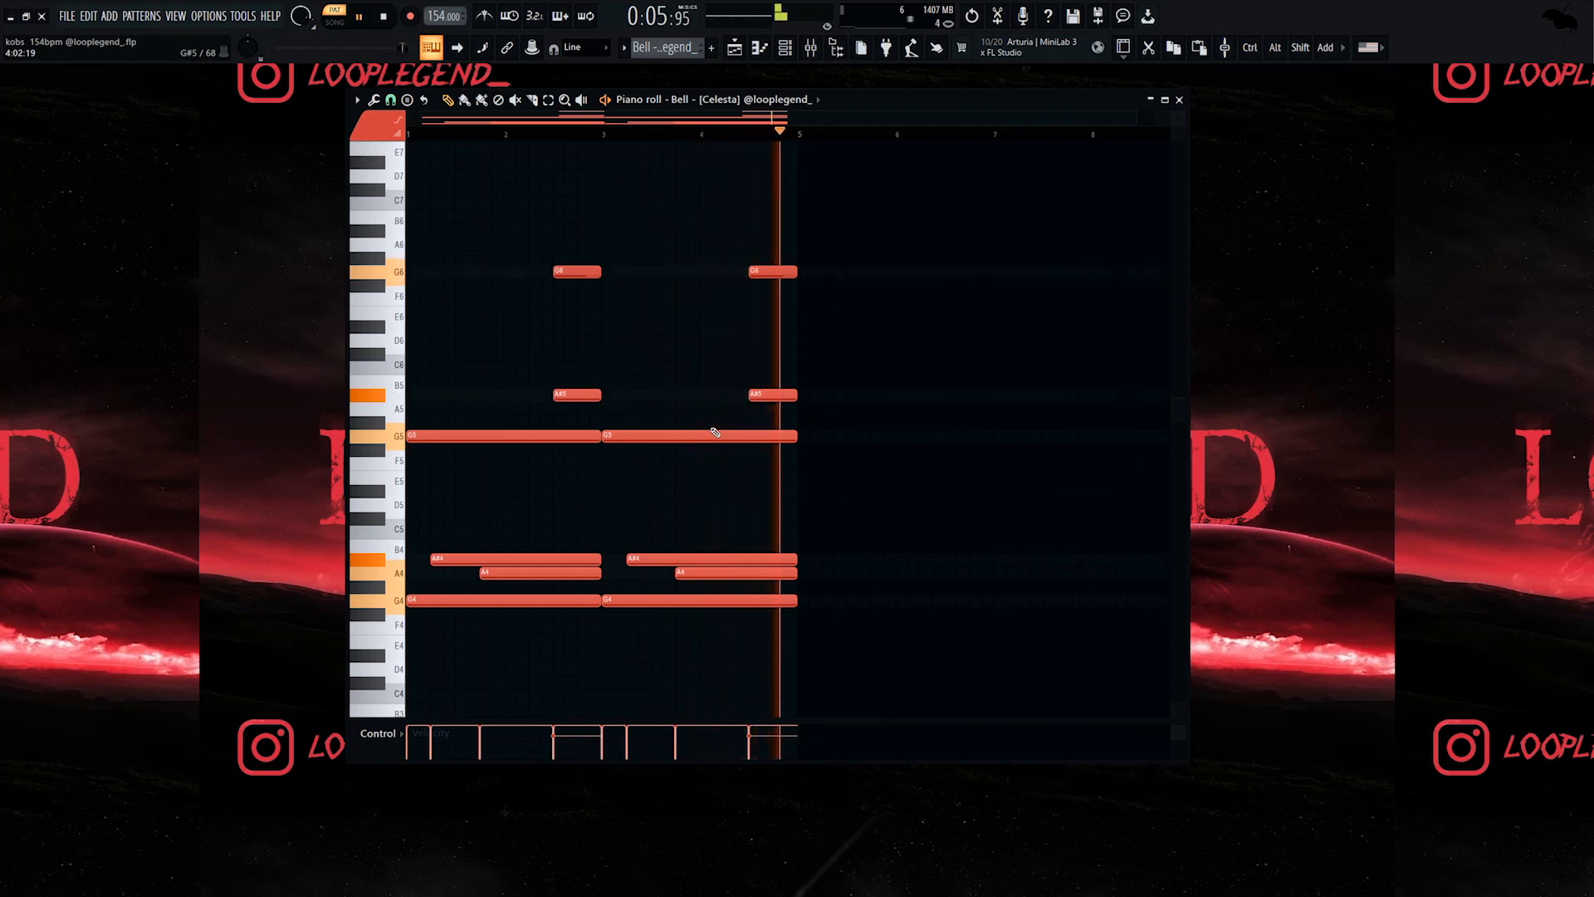
key("space")
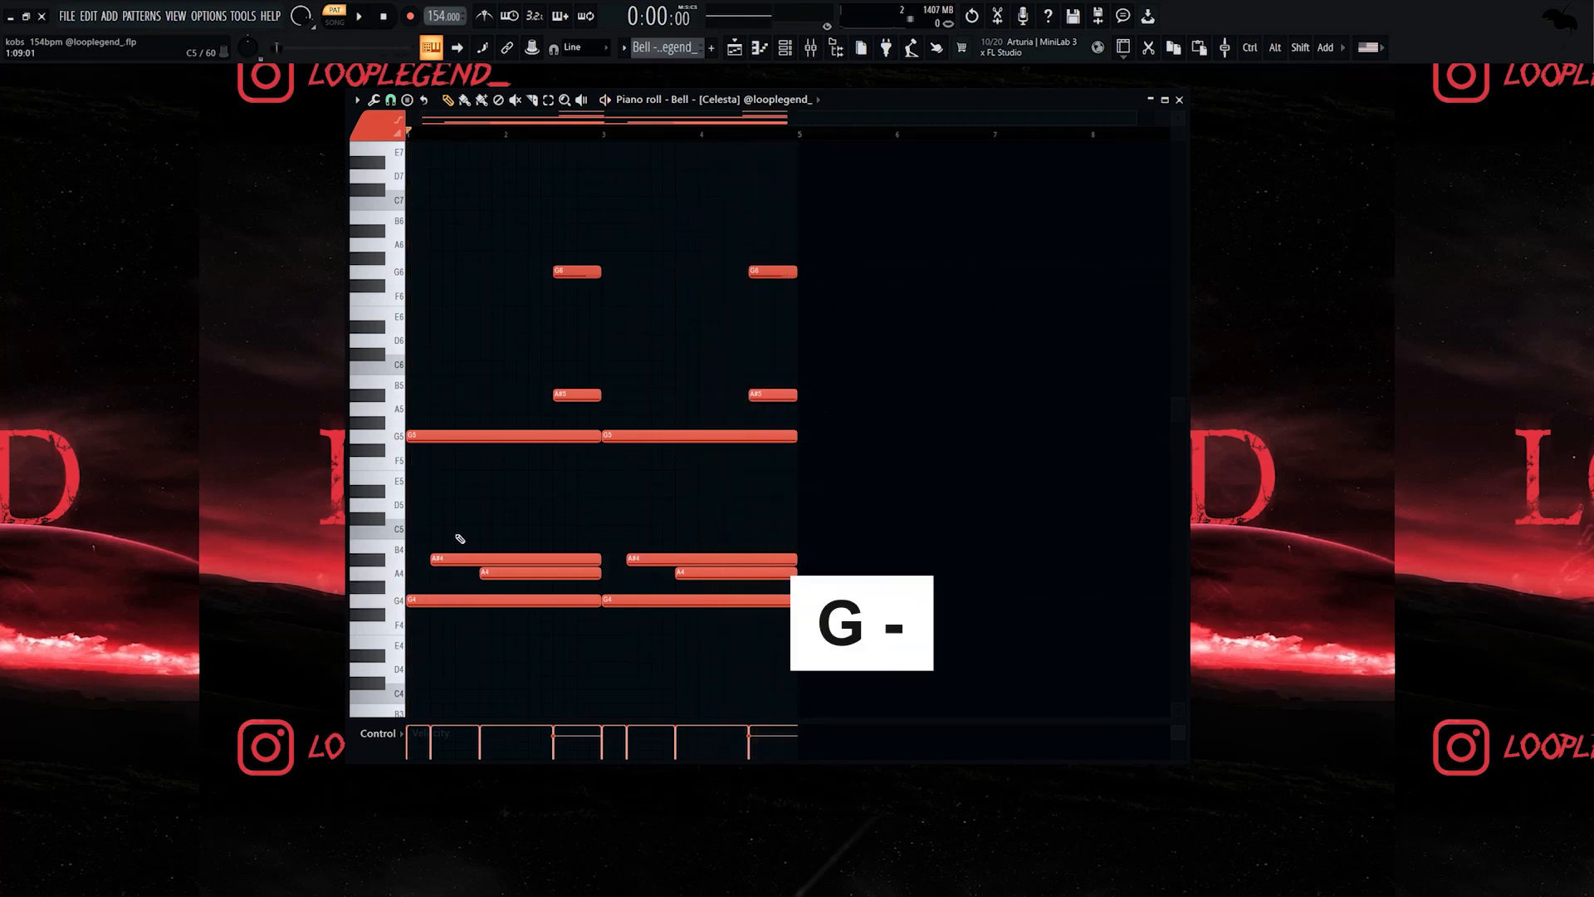
Draw two-bar notes on G2, A2 and A#2 starting at bar 1, below the bell melody.
scroll(896, 345, "down", 5)
scroll(465, 482, "down", 2)
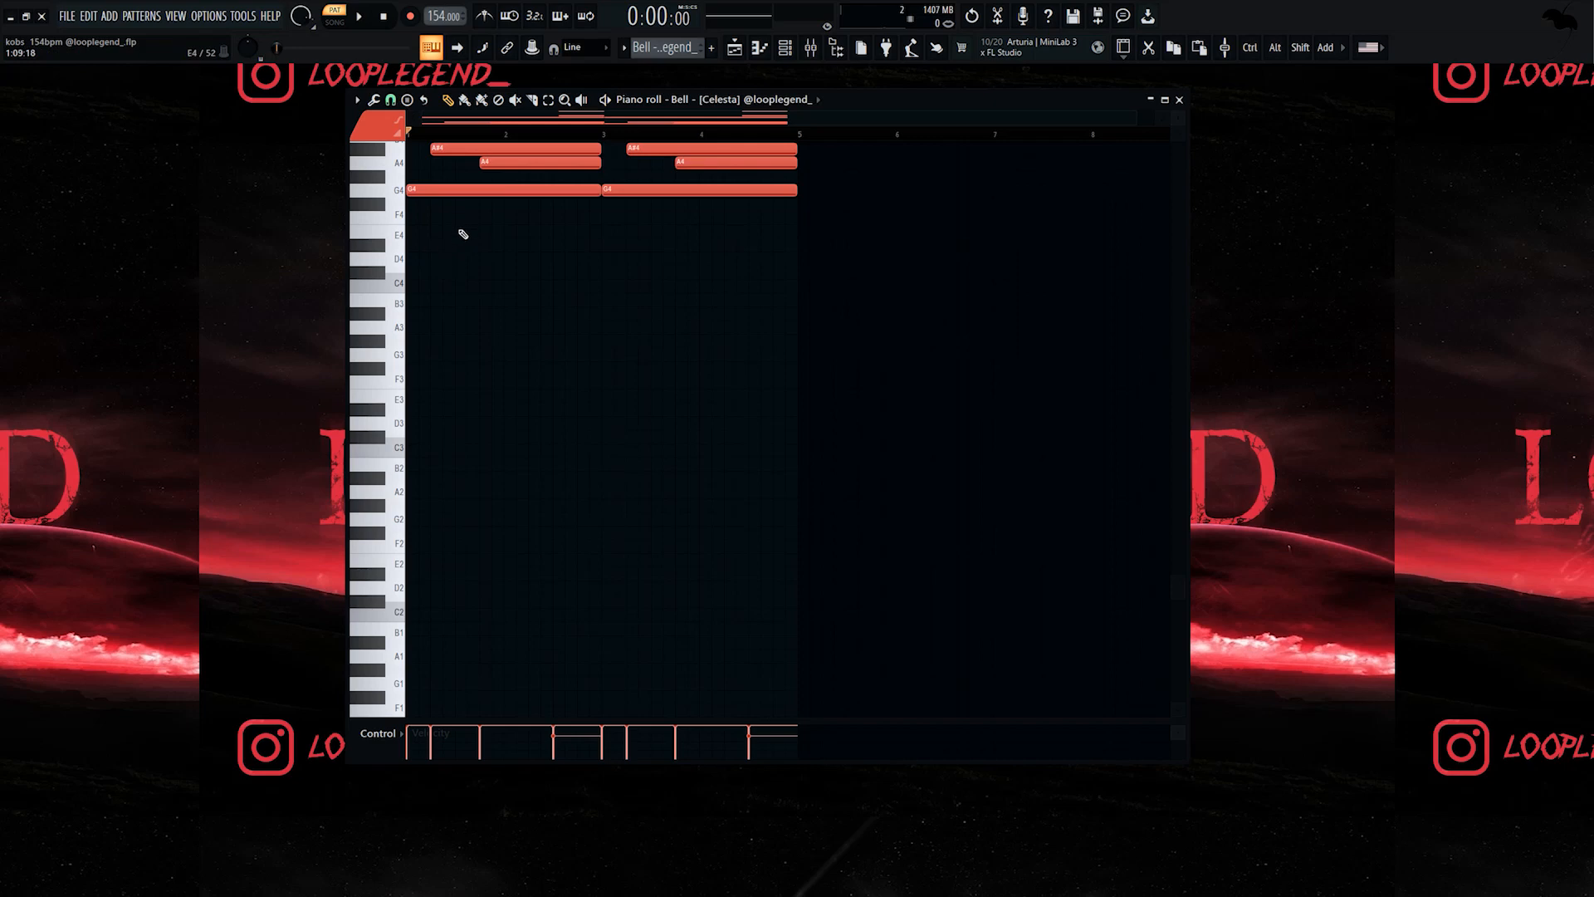
scroll(467, 497, "down", 1)
left_click(468, 498)
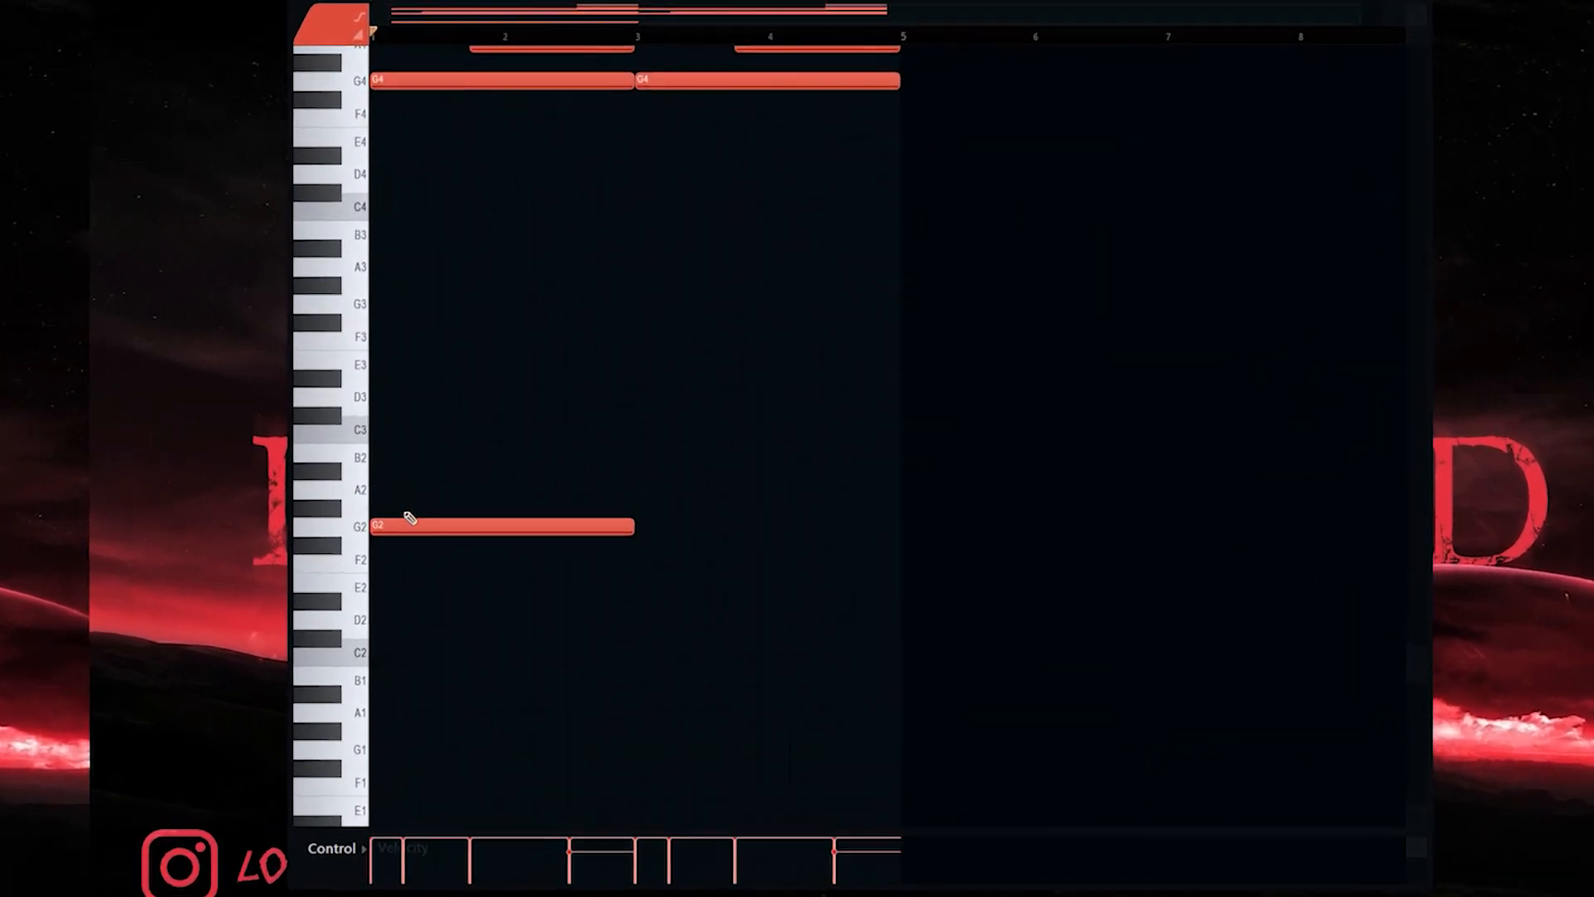
left_click(438, 469)
left_click(398, 479)
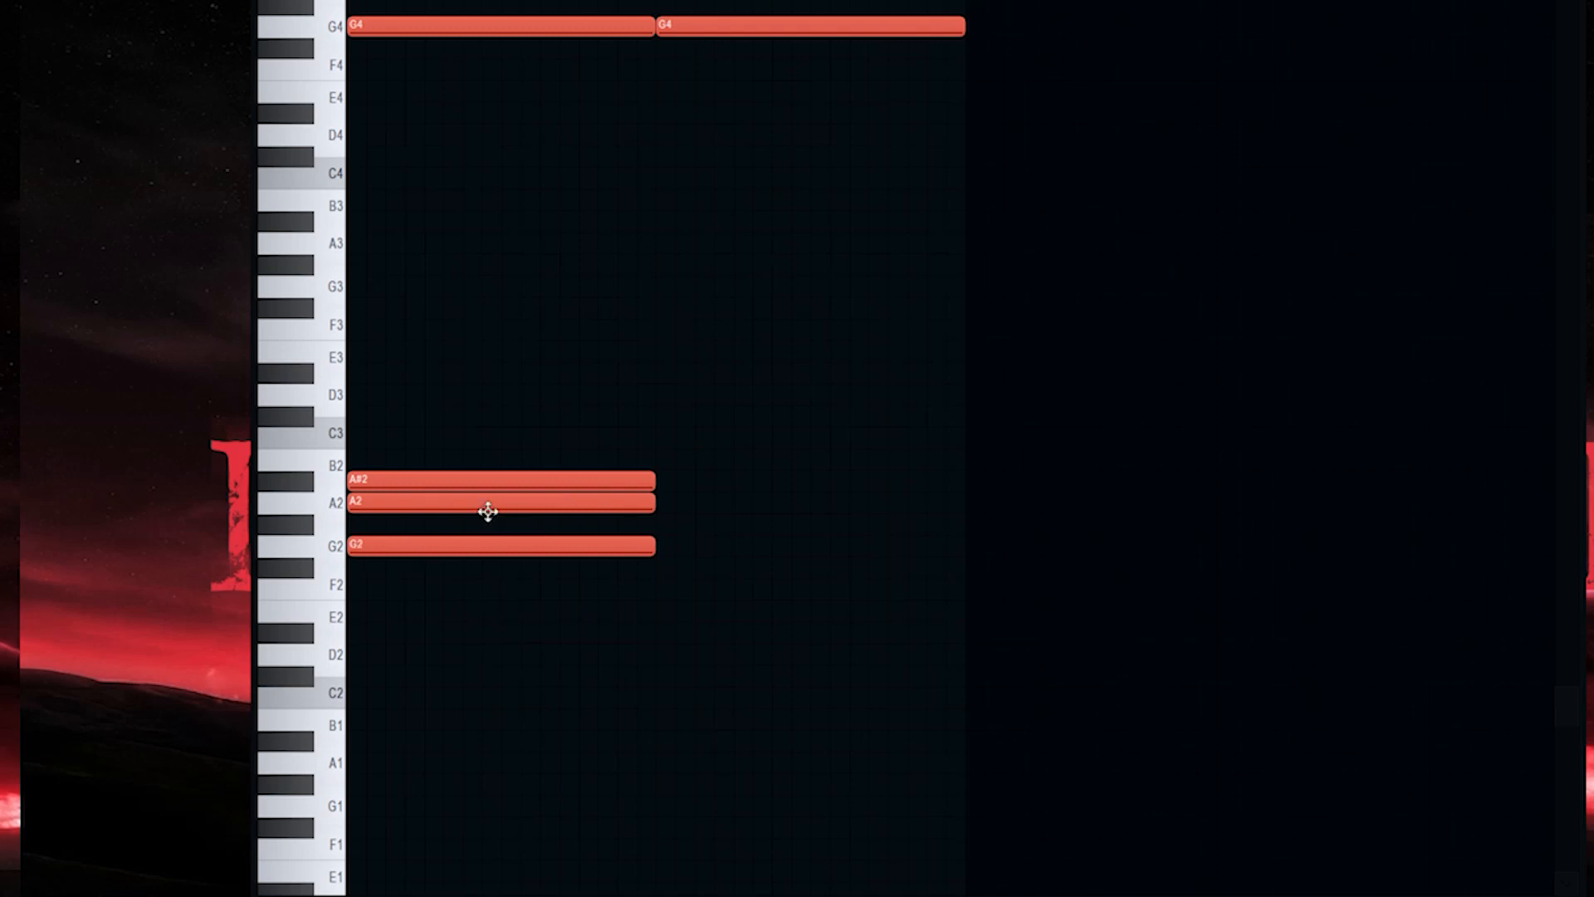
Try transposing the upper bell notes down by octaves: G6 by two, A#5 and G5 by one.
scroll(449, 573, "up", 3)
scroll(536, 656, "up", 1)
scroll(515, 606, "down", 1)
left_click_drag(270, 70, 268, 251)
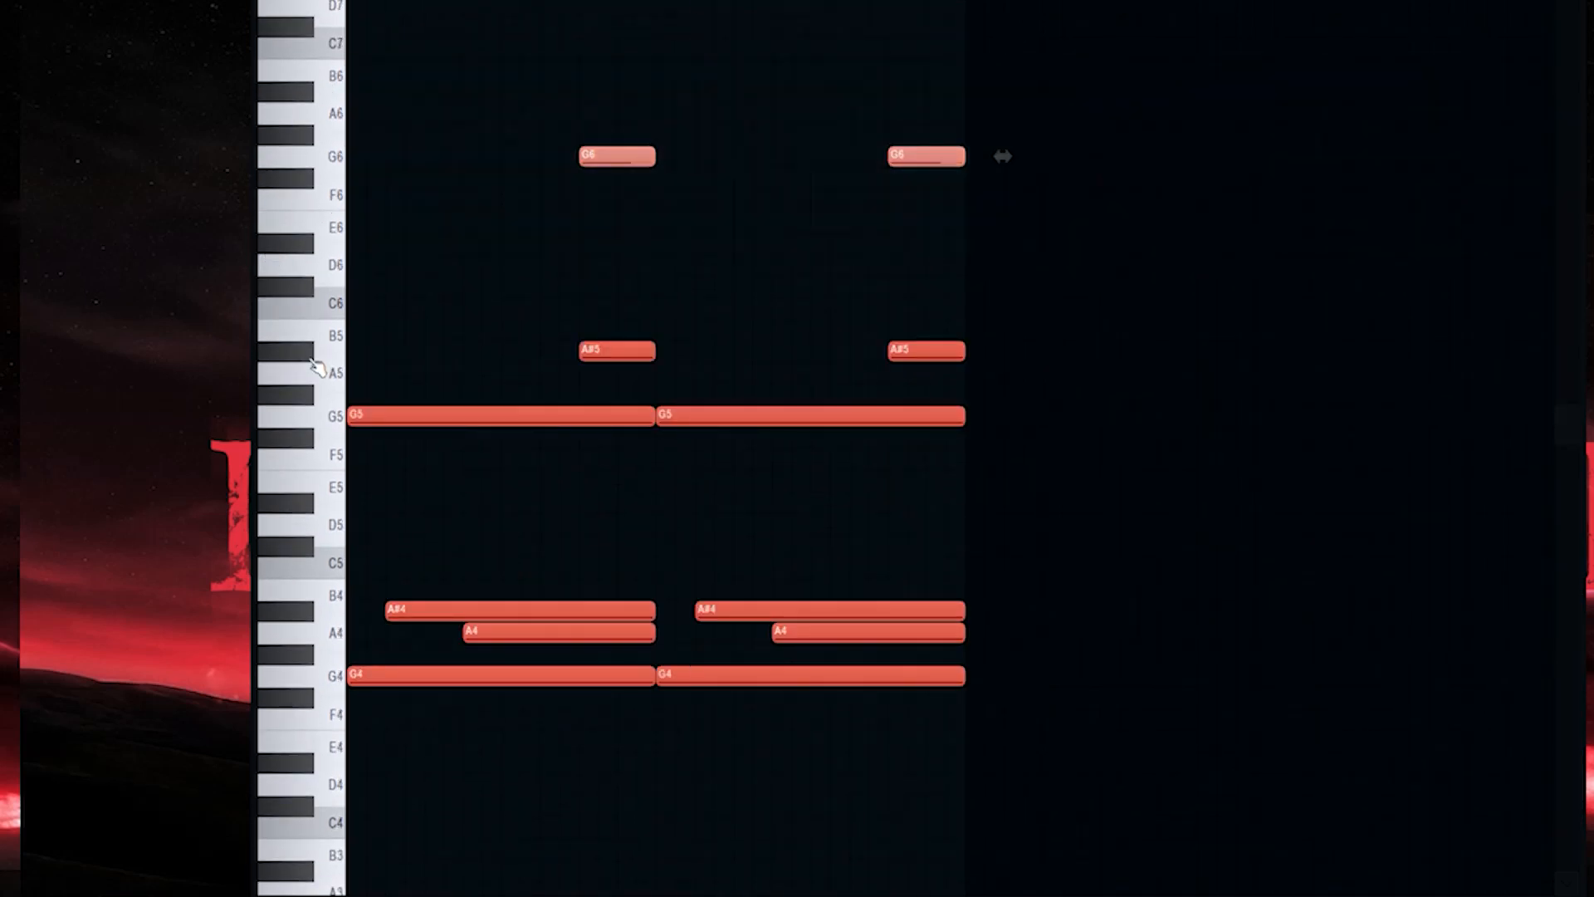
key("ctrl+Down")
key("ctrl+Down")
left_click_drag(299, 366, 331, 305)
key("ctrl+Down")
left_click_drag(336, 397, 336, 419)
key("ctrl+Down")
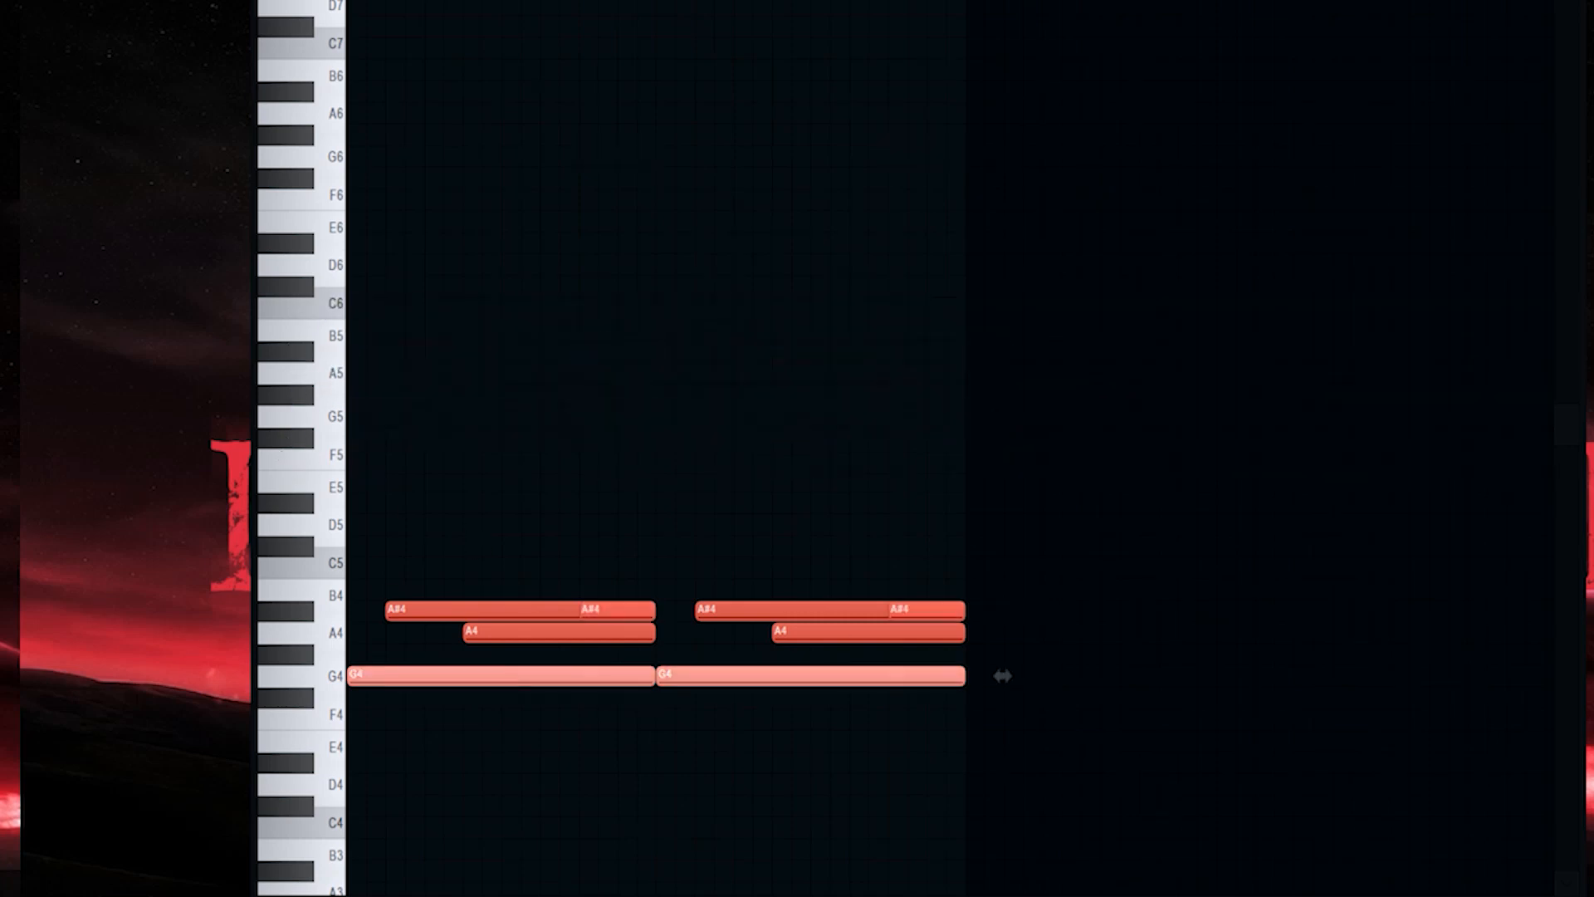
Bring the bell's upper notes back to G5, A#5 and G6 while auditioning the pattern.
key("ctrl+Up")
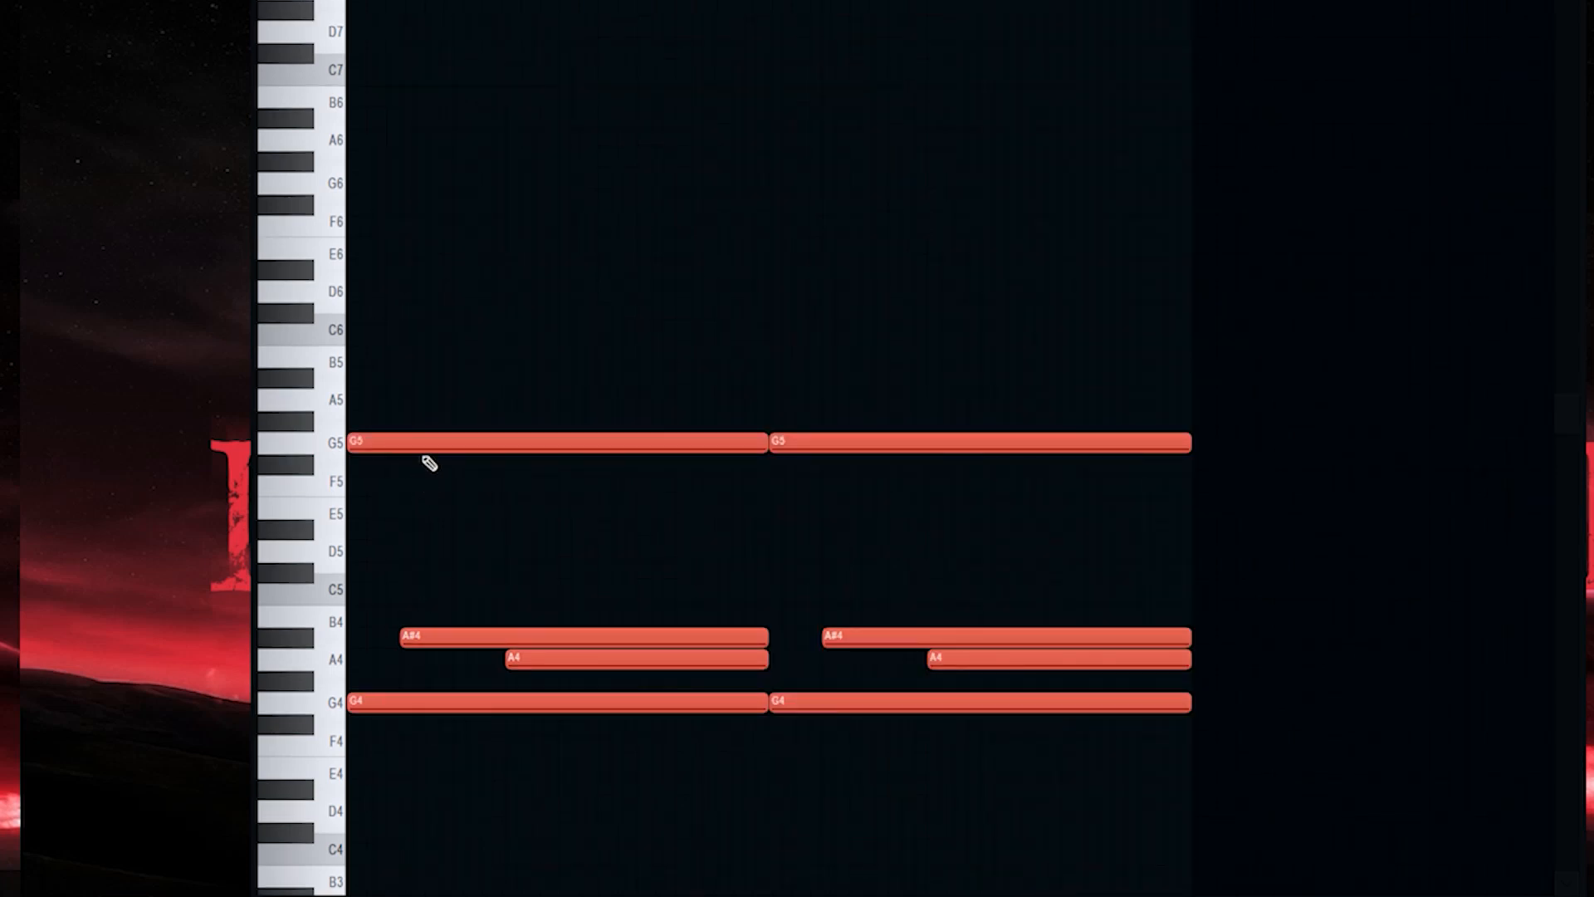
key("space")
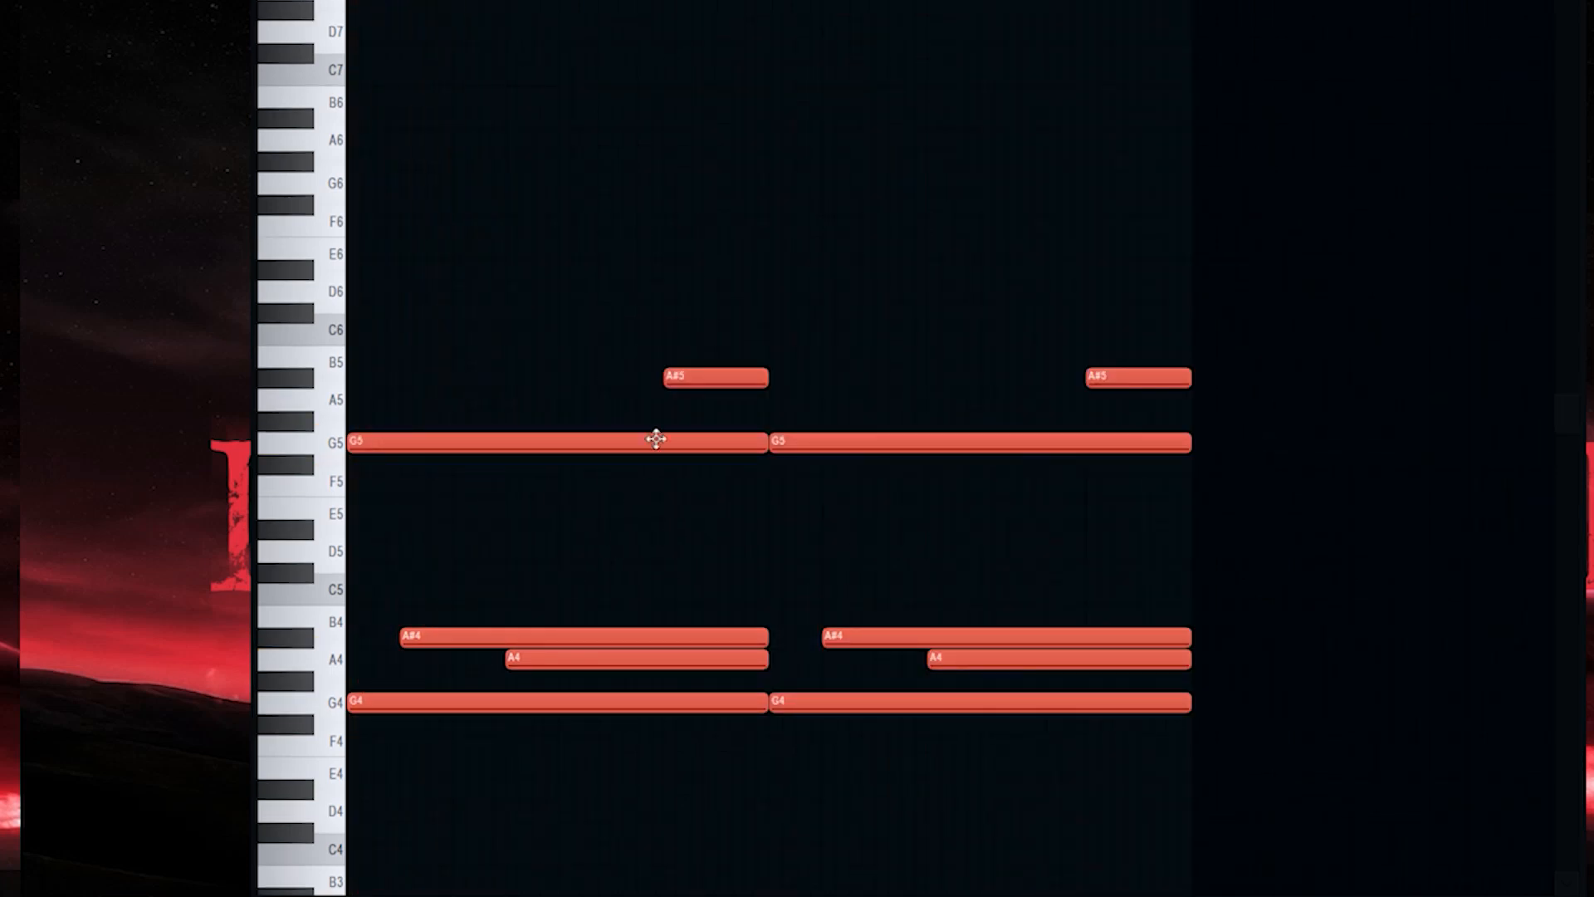
key("space")
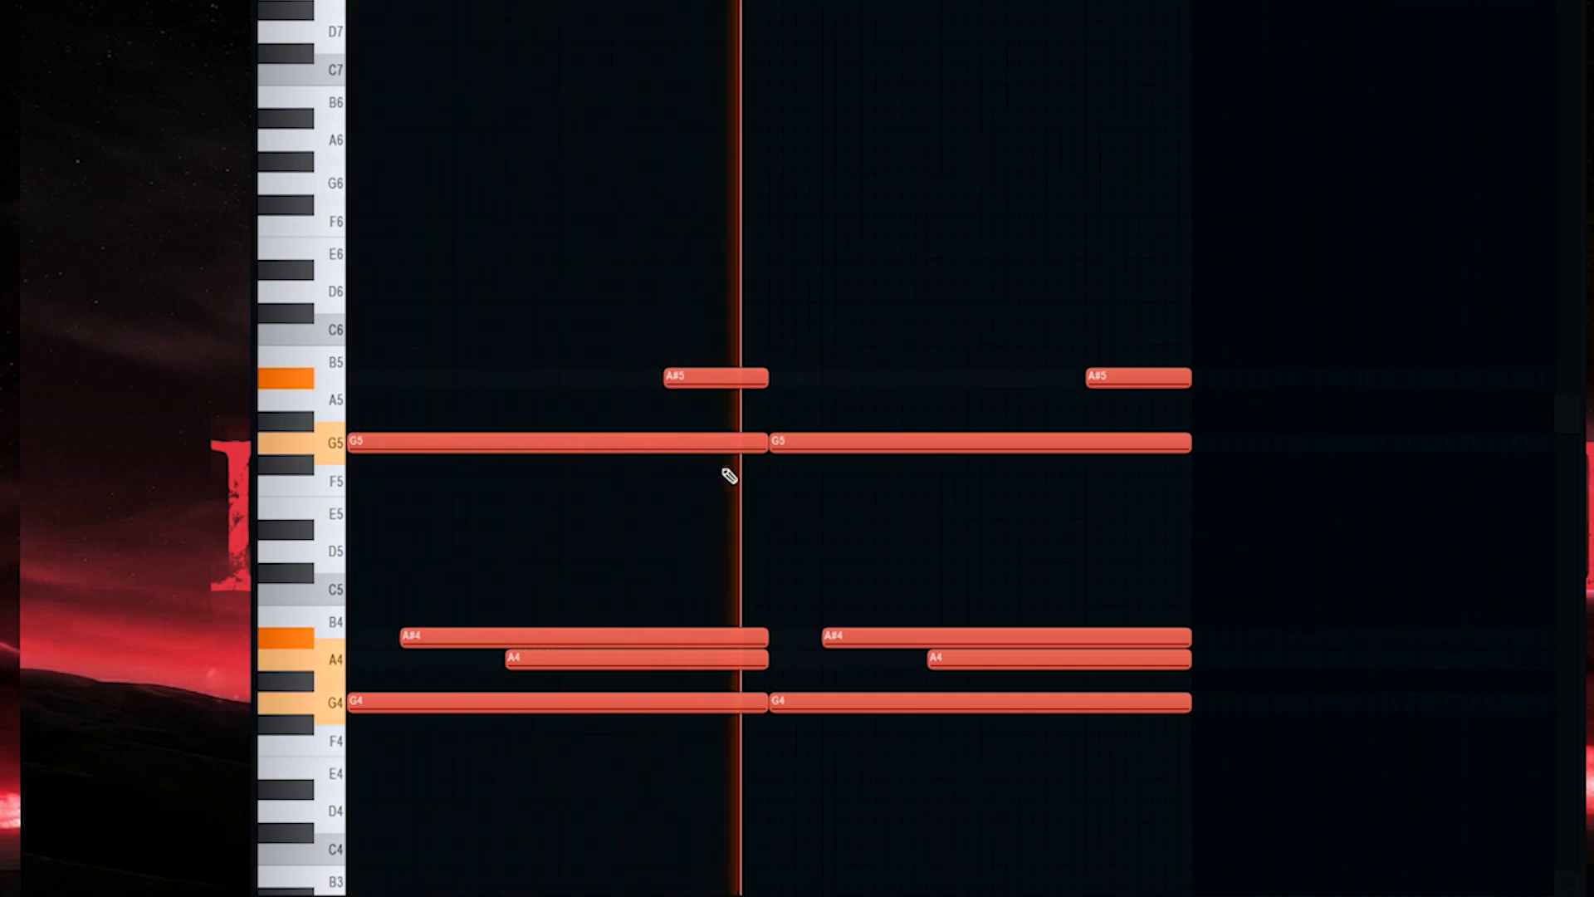
key("space")
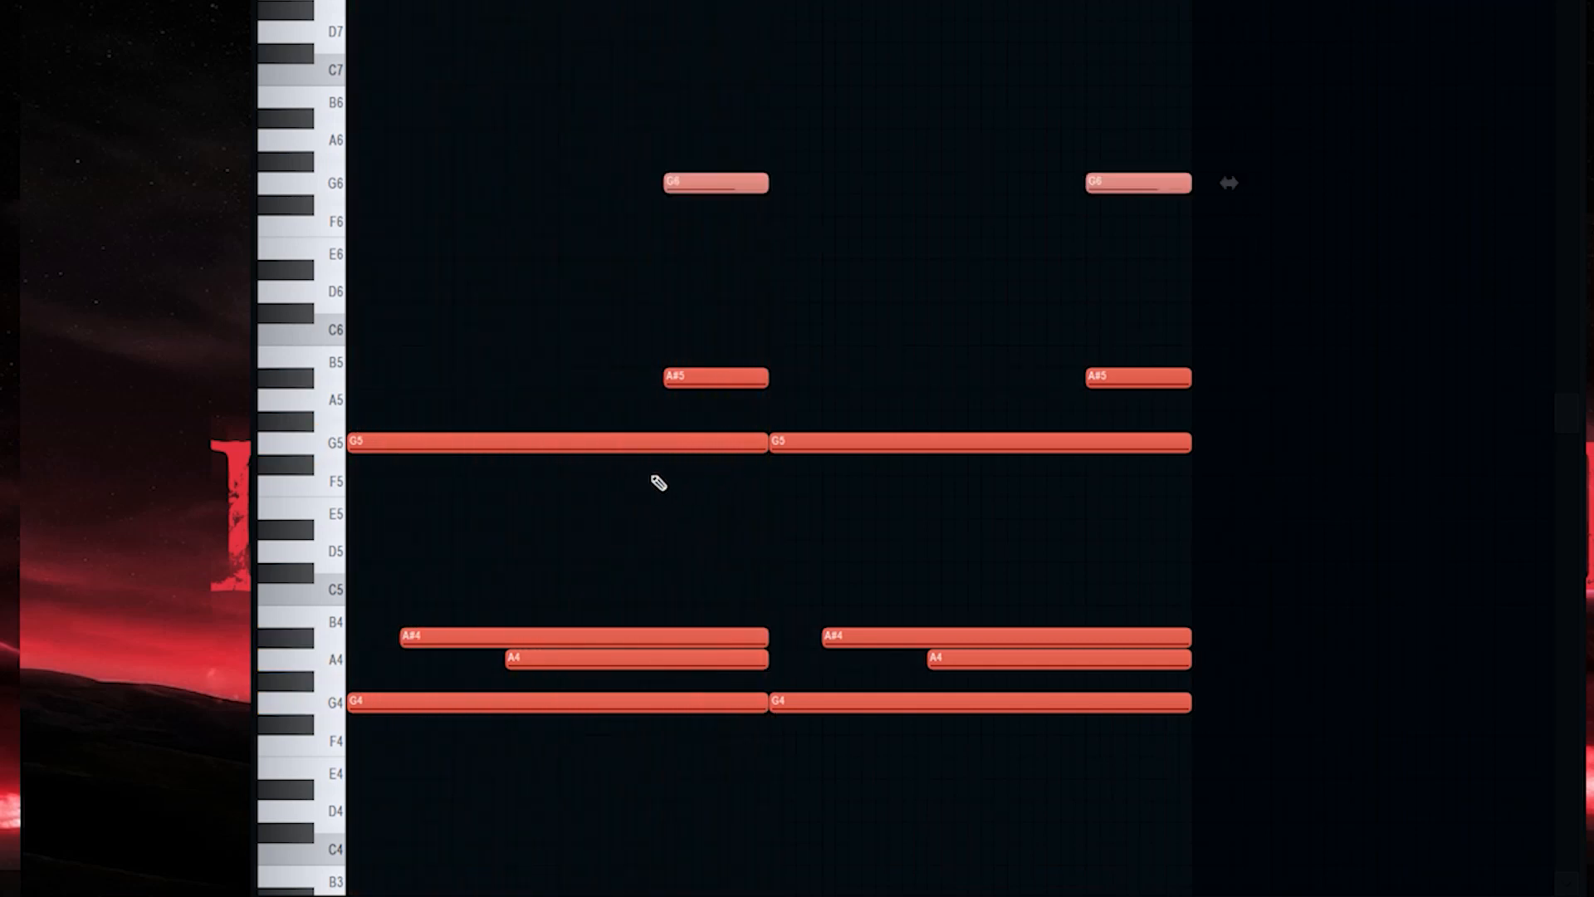
left_click_drag(656, 300, 688, 264)
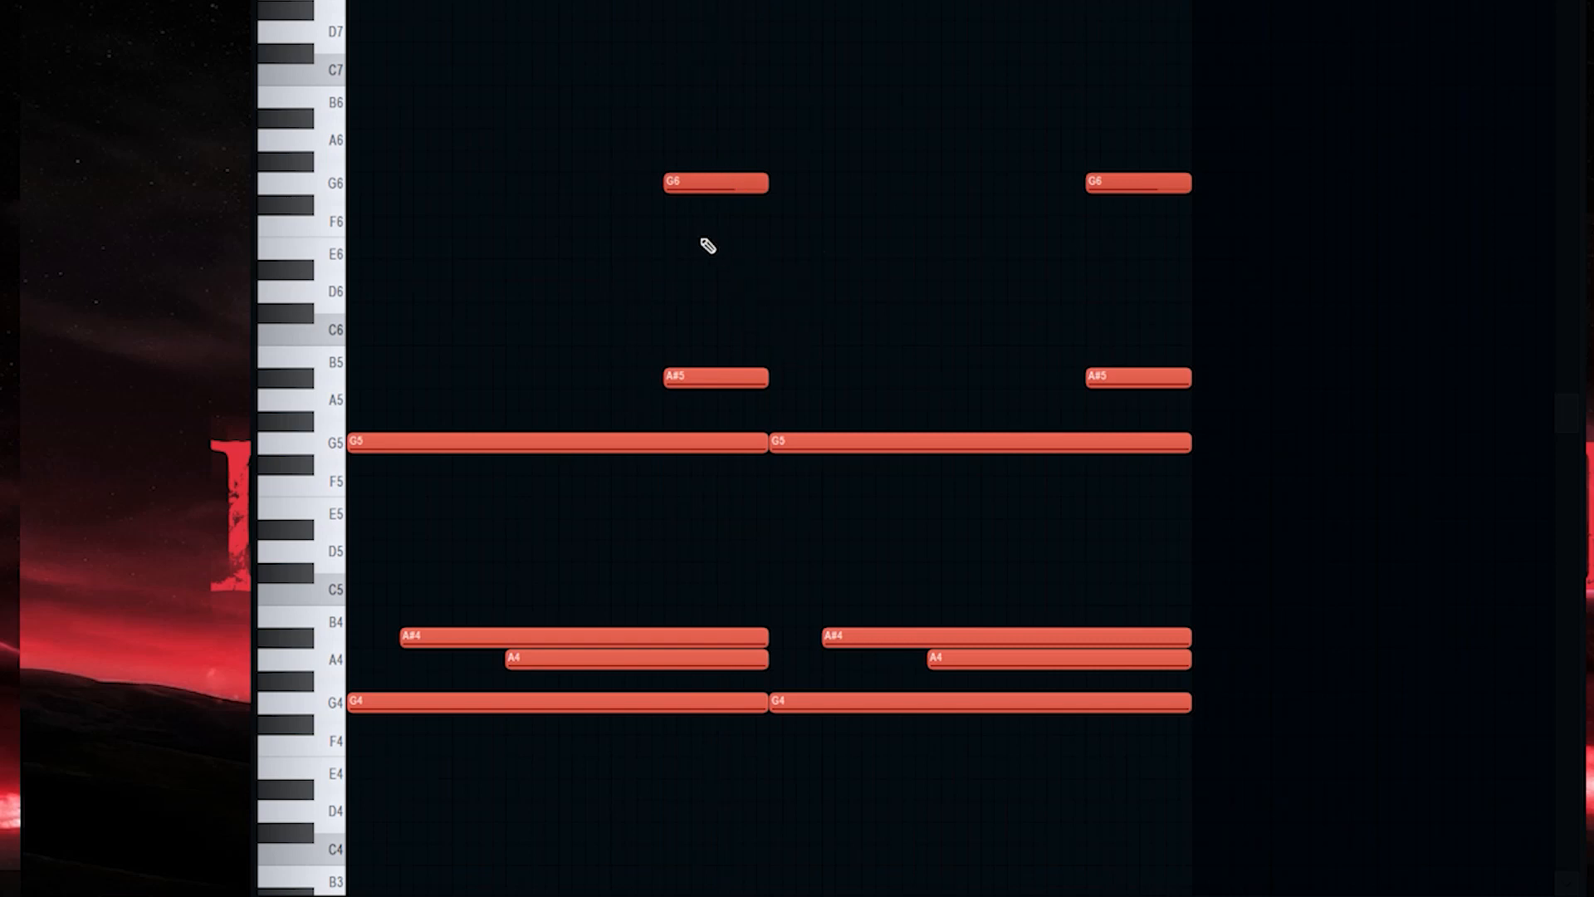
Play the full bell pattern and listen to it with its Fruity Parametric EQ 2.
key("space")
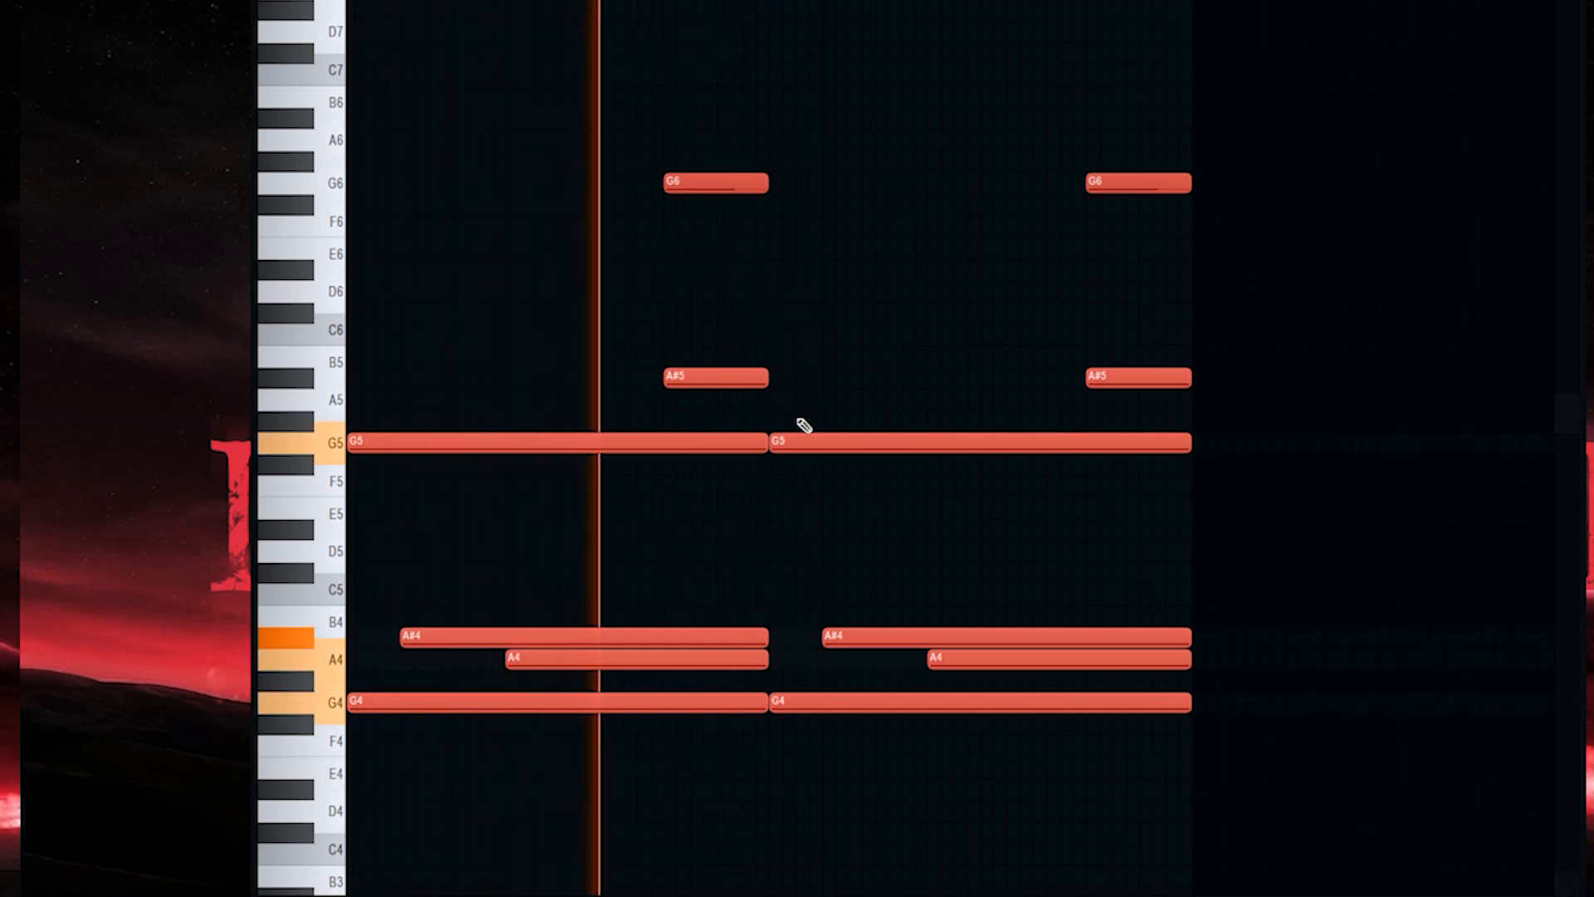
key("space")
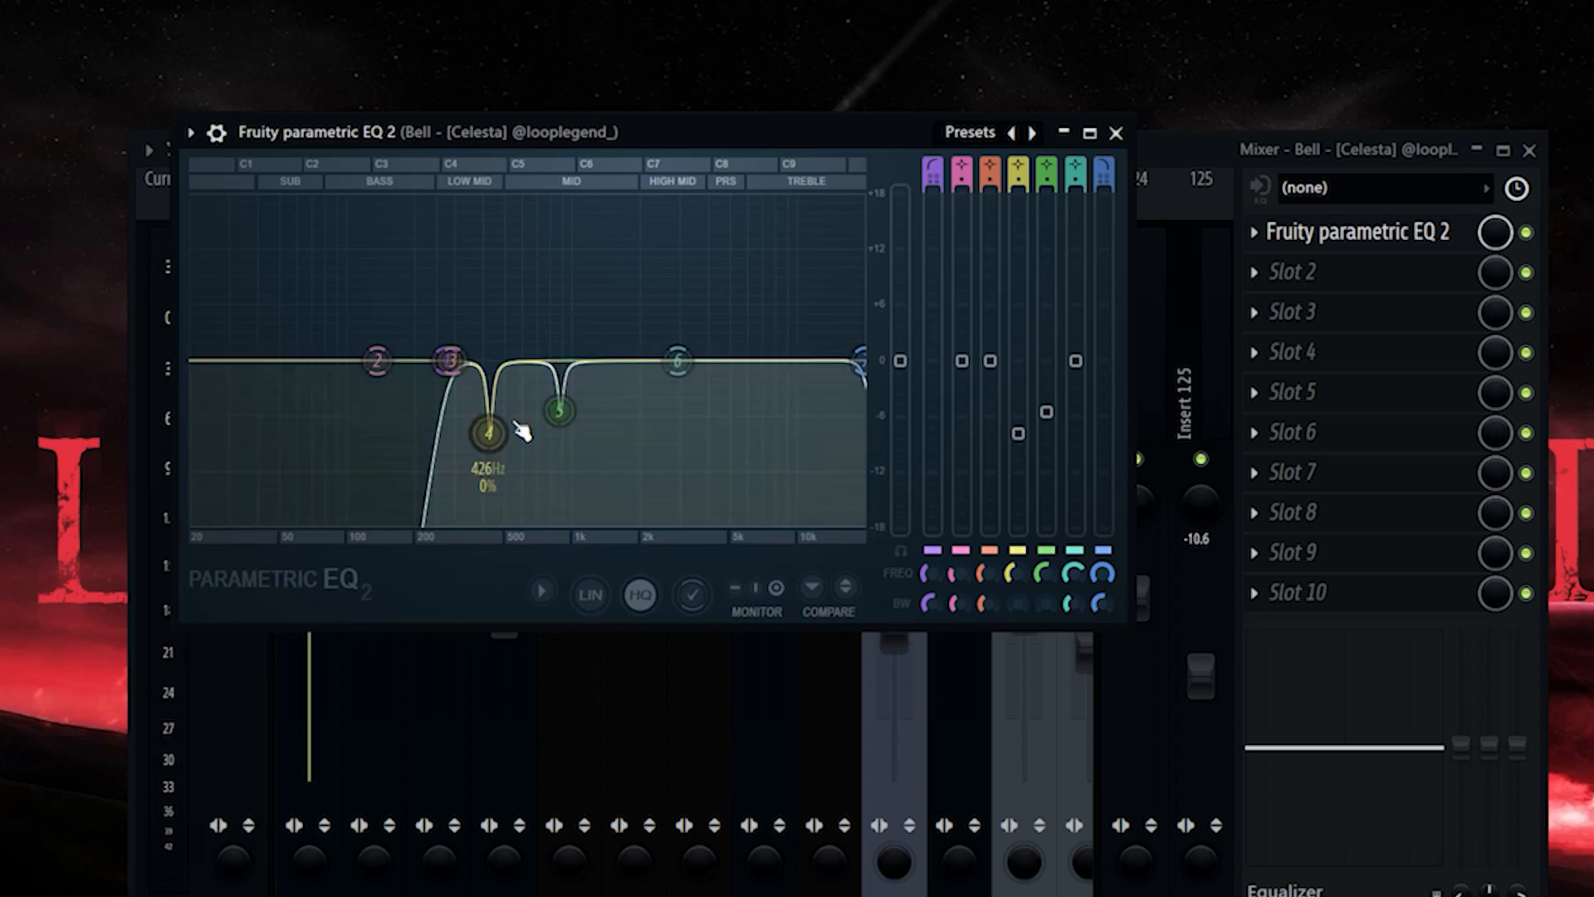
key("space")
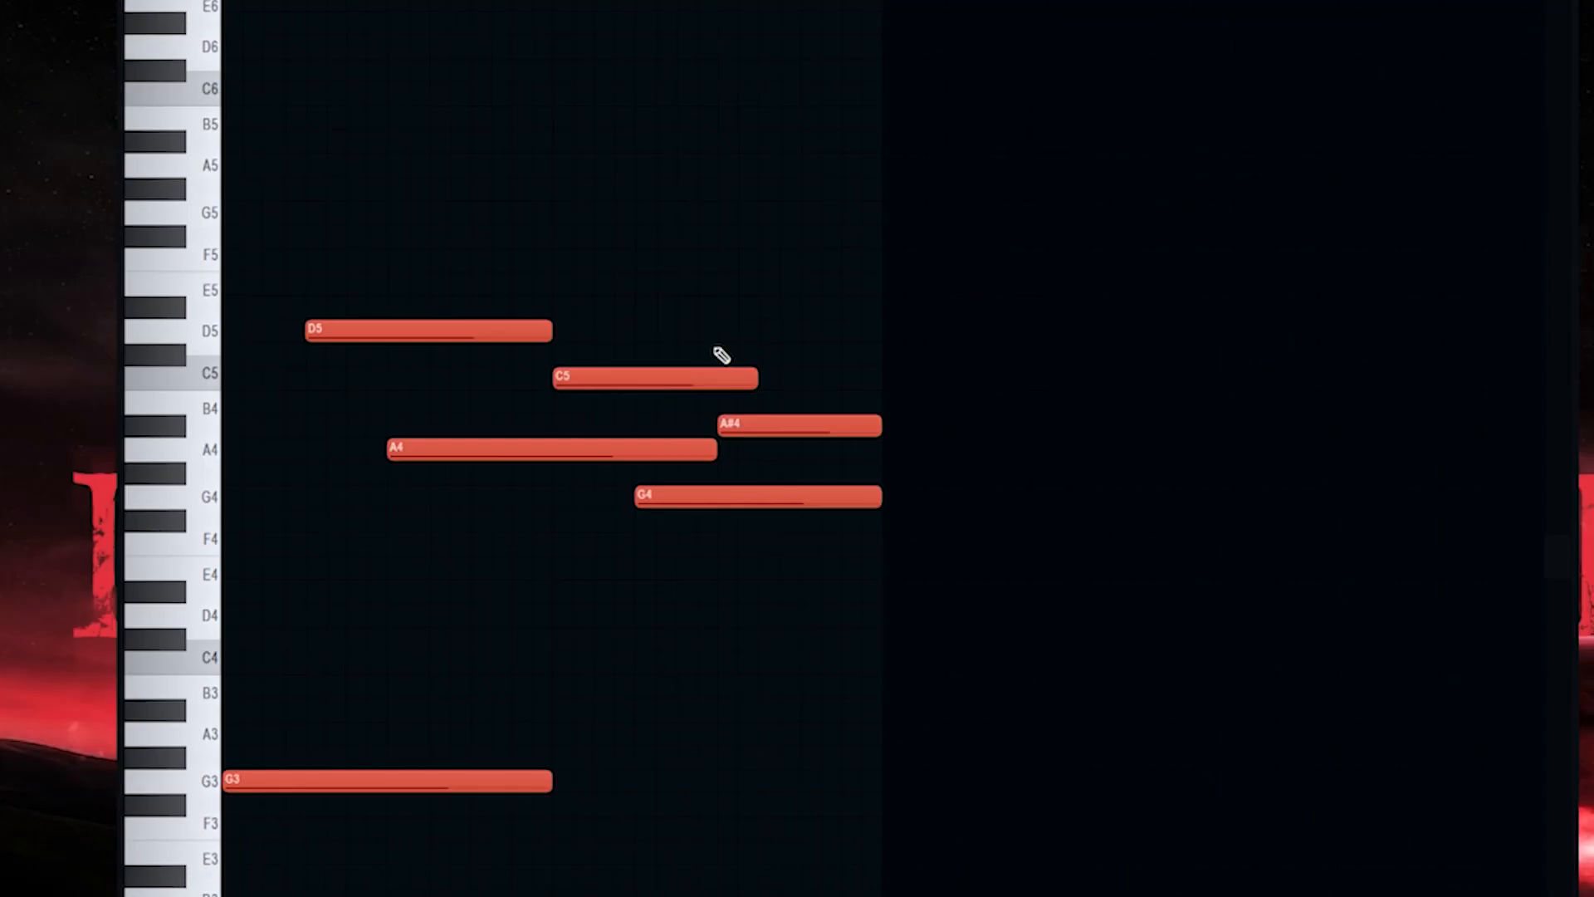
Play the Bowed String - [Batman] pattern in the piano roll to review its notes.
scroll(299, 545, "up", 3)
scroll(501, 803, "down", 3)
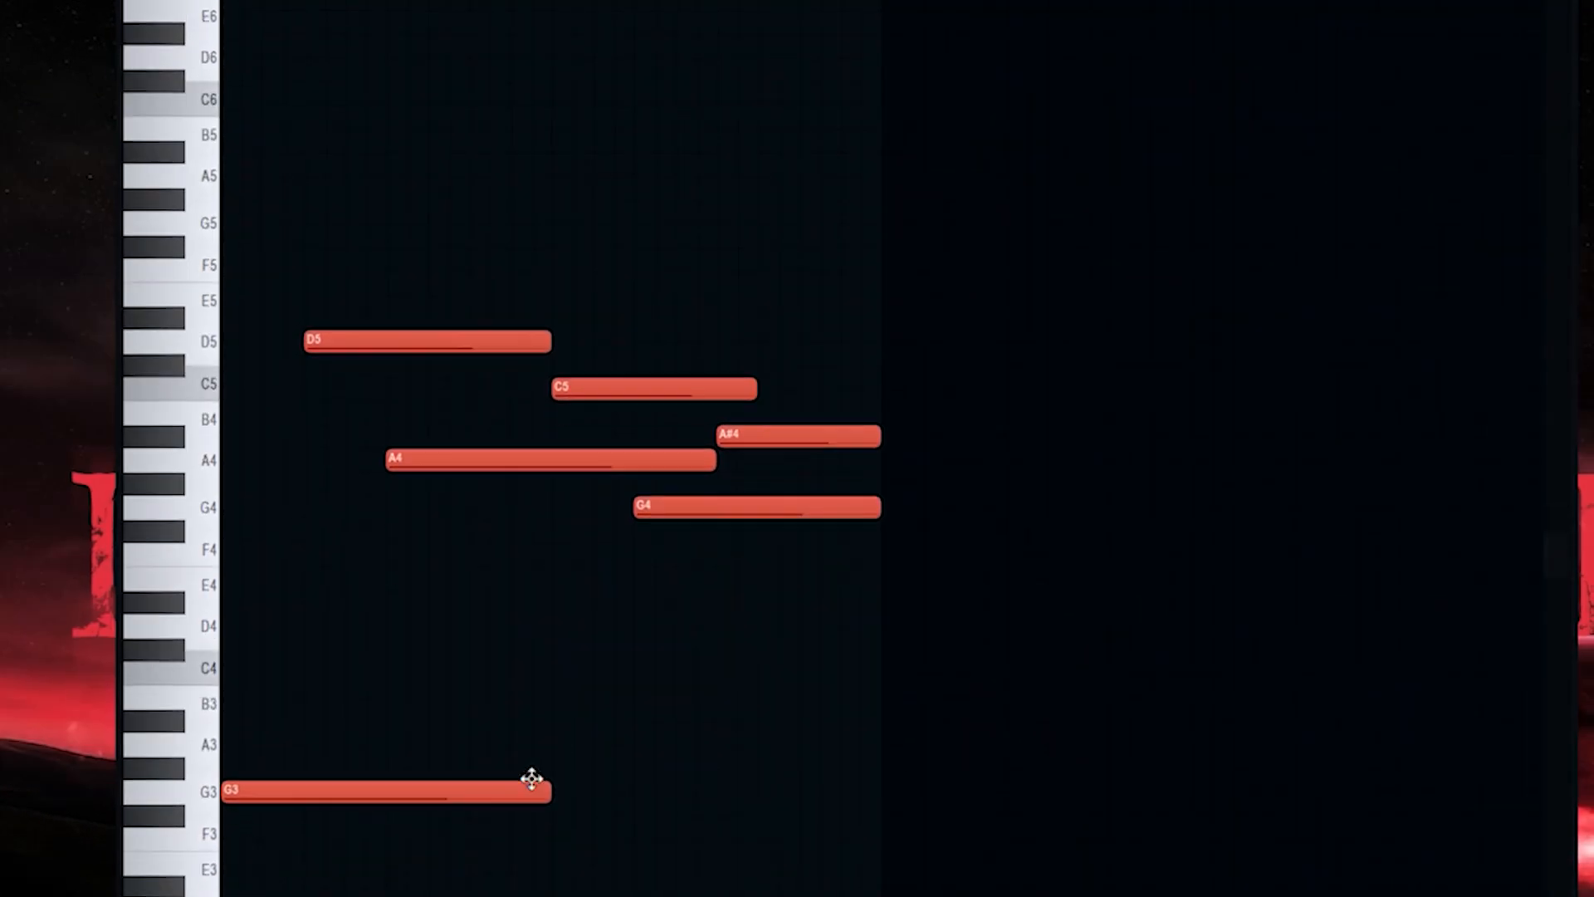
key("space")
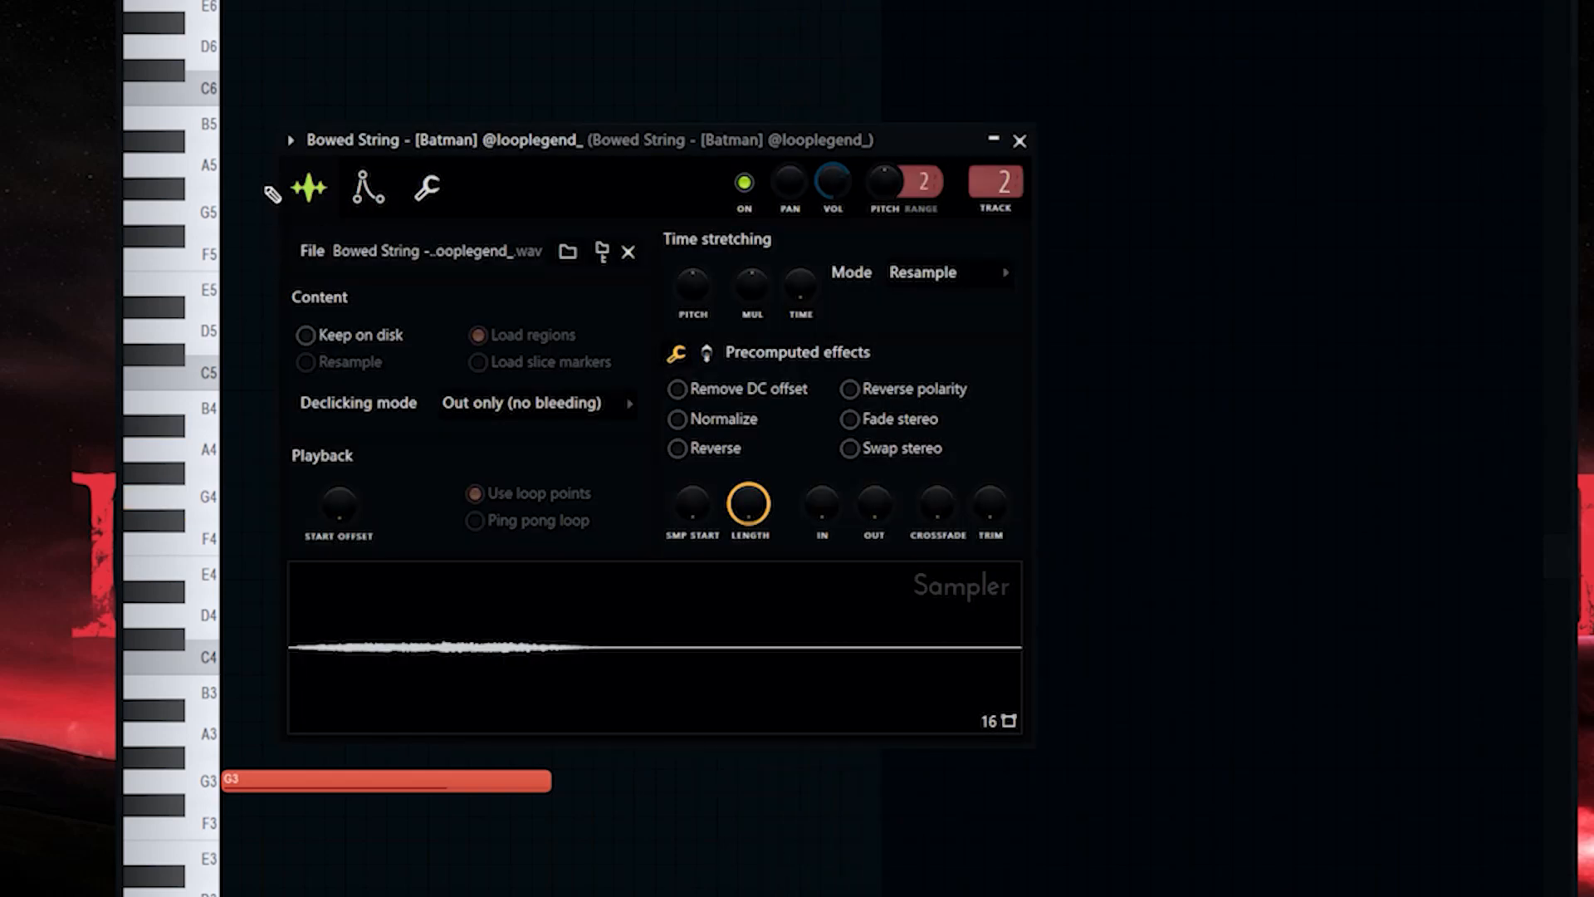
Raise the attack of the Bowed String - [Batman] sampler's volume envelope and turn it back down.
left_click(368, 189)
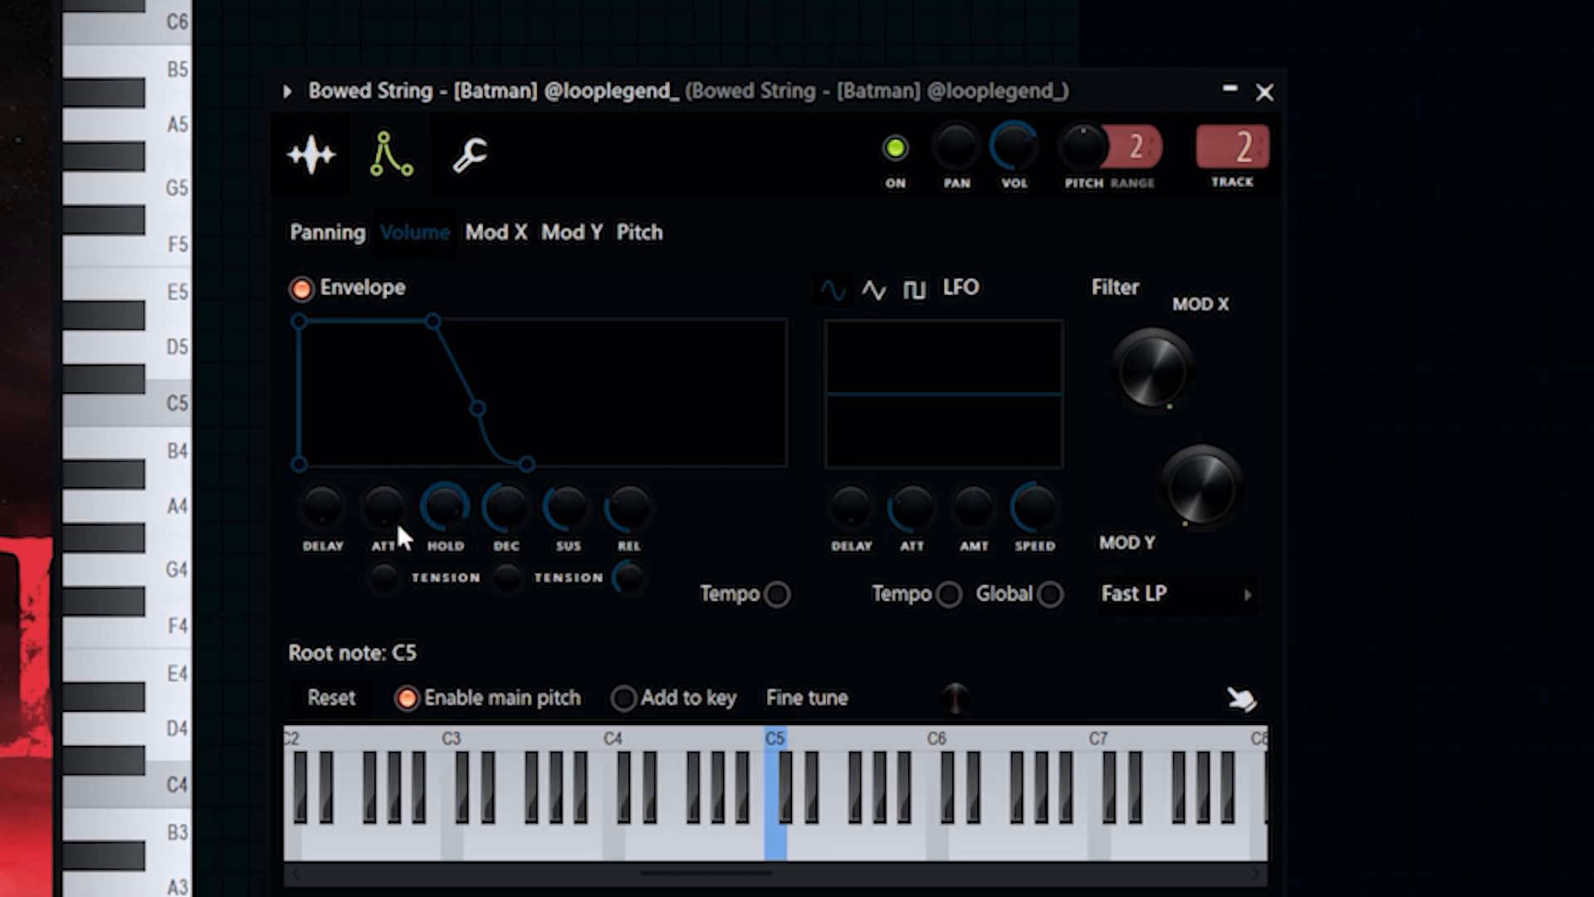
left_click_drag(378, 520, 520, 445)
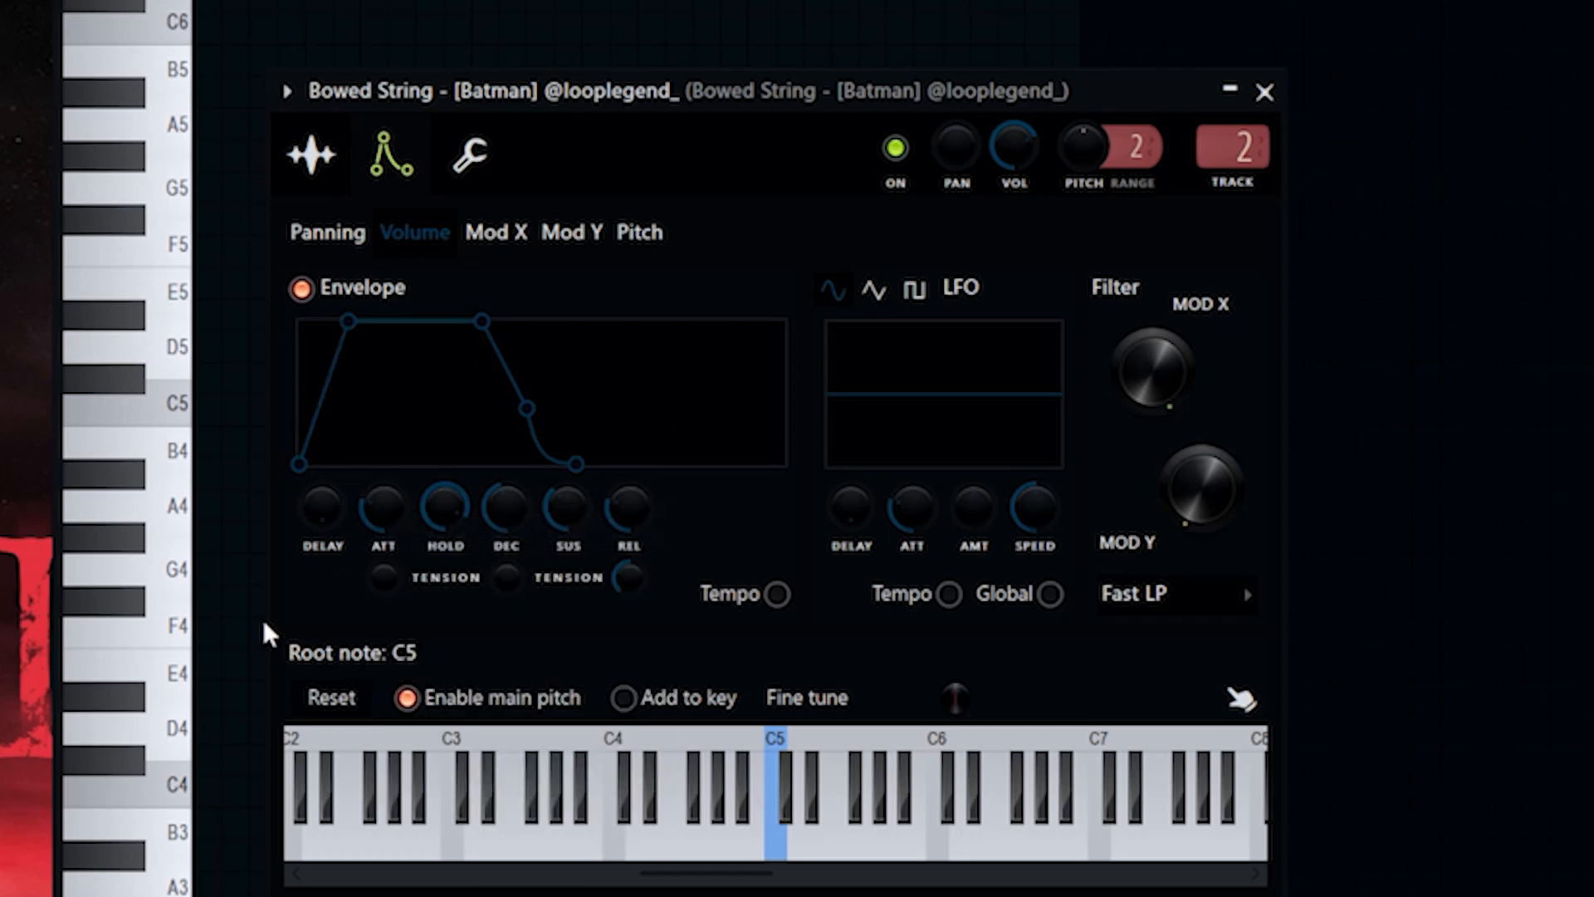
left_click_drag(390, 509, 390, 577)
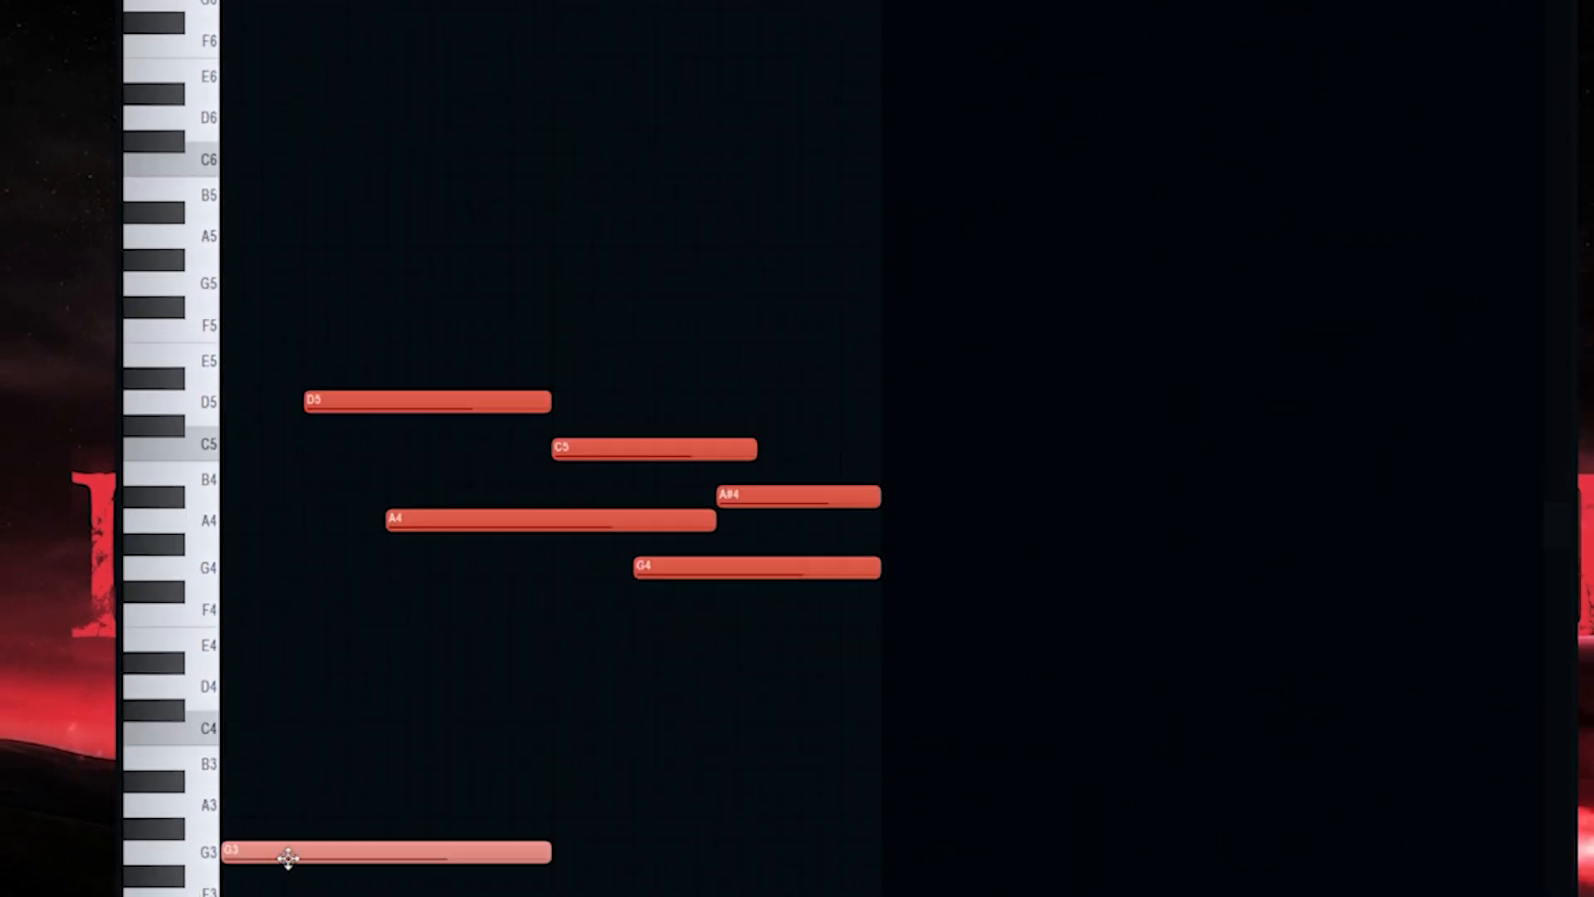
Try the opening G3 bowed string note two octaves higher at G5, play the pattern, and return the note to G3.
key("ctrl+Up")
key("ctrl+Up")
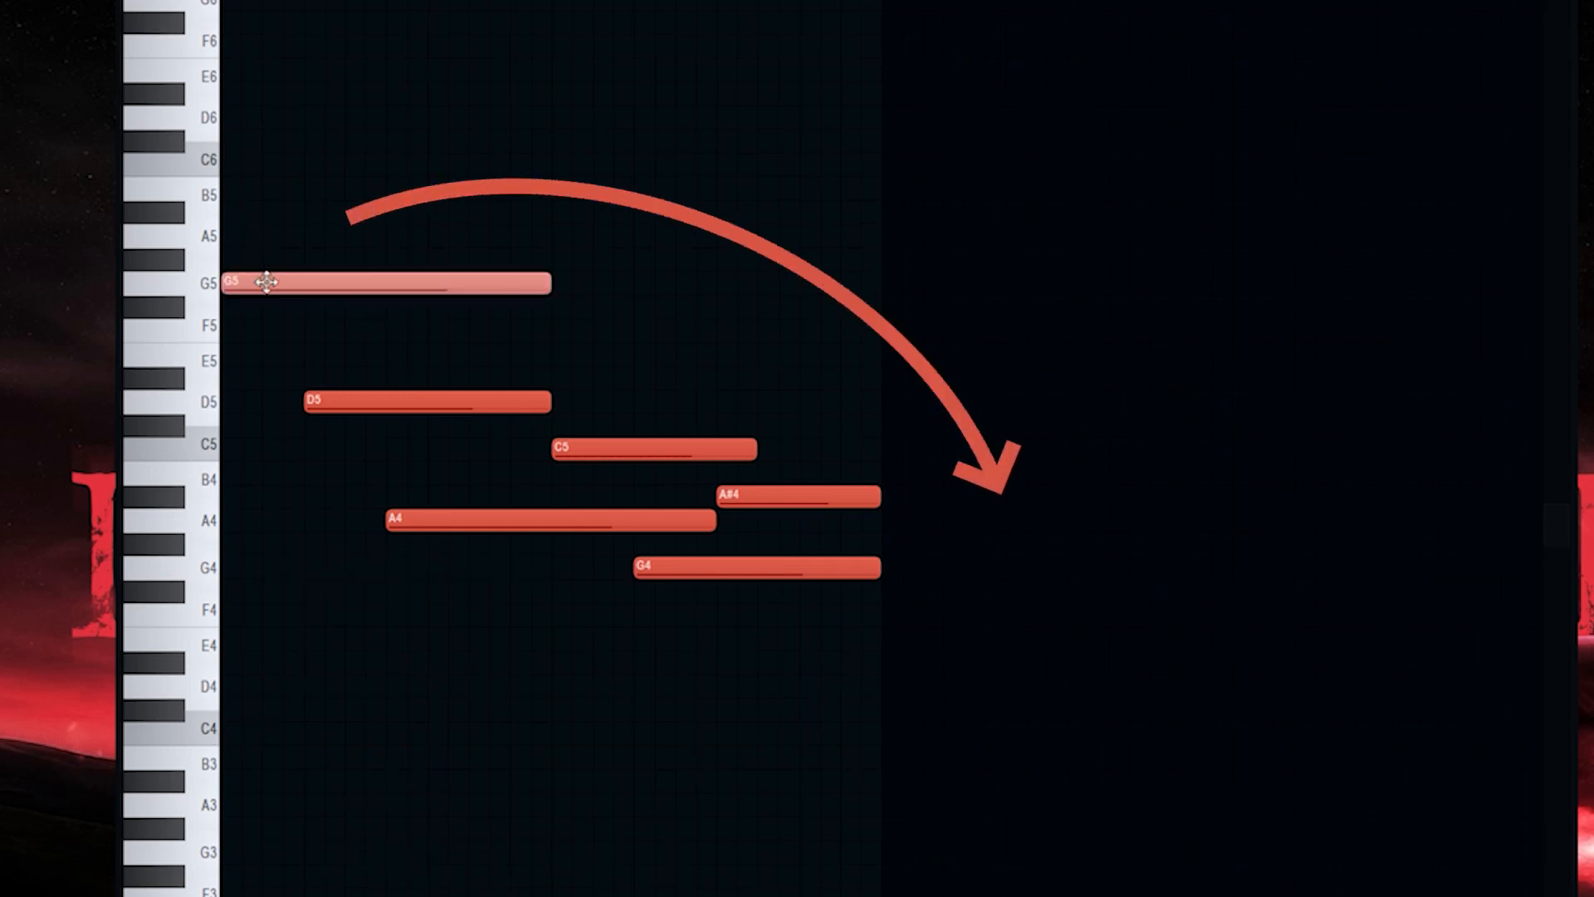
key("space")
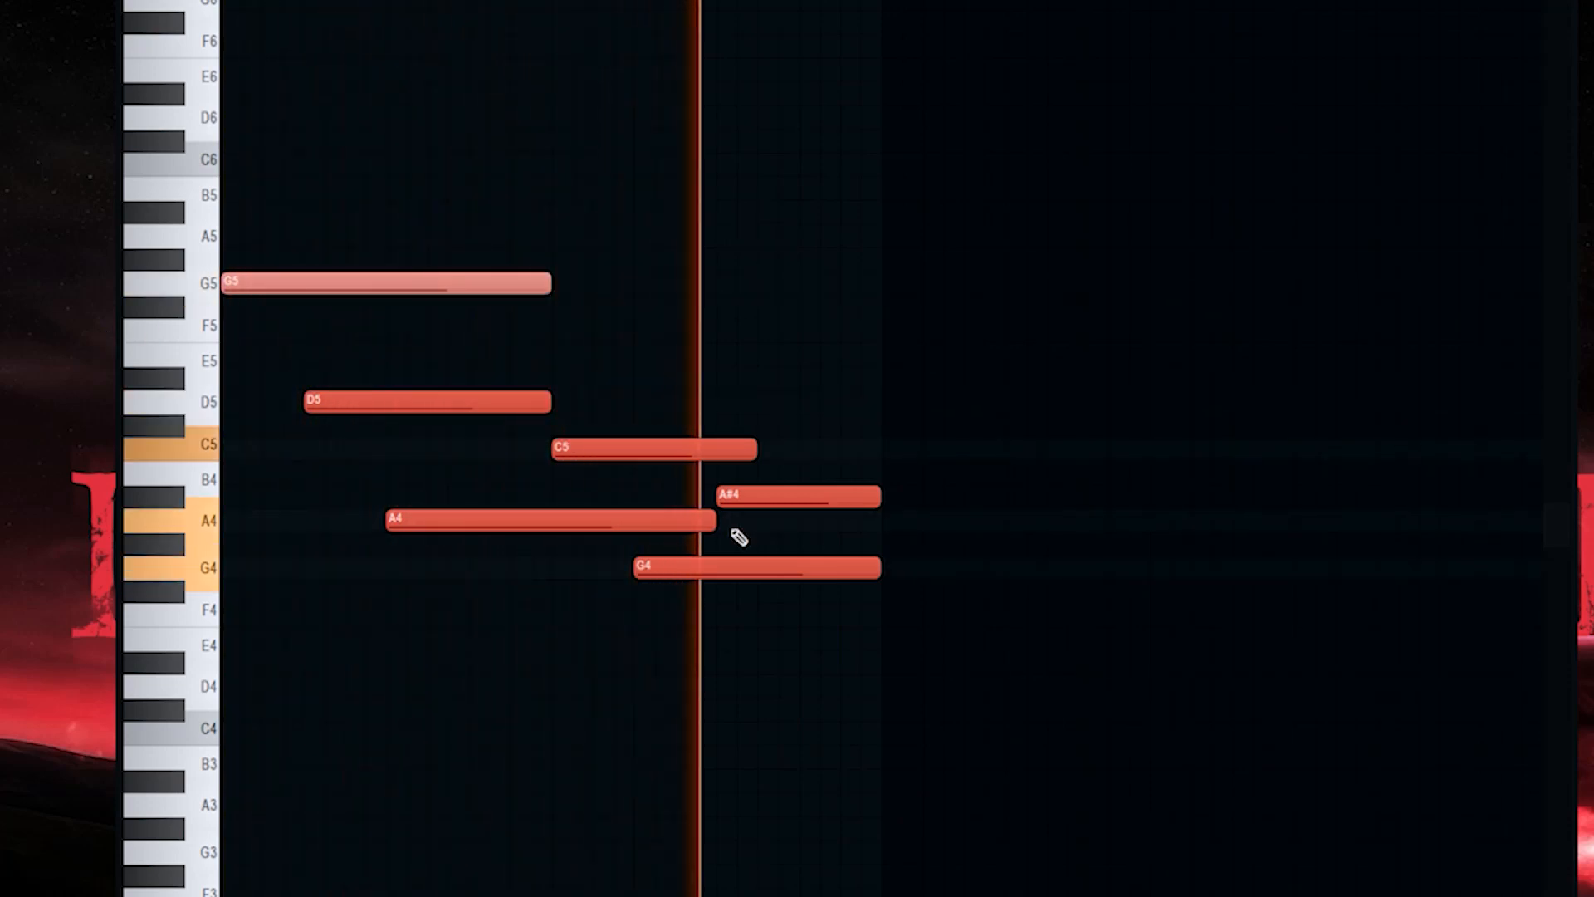
key("ctrl+Down")
key("ctrl+Down")
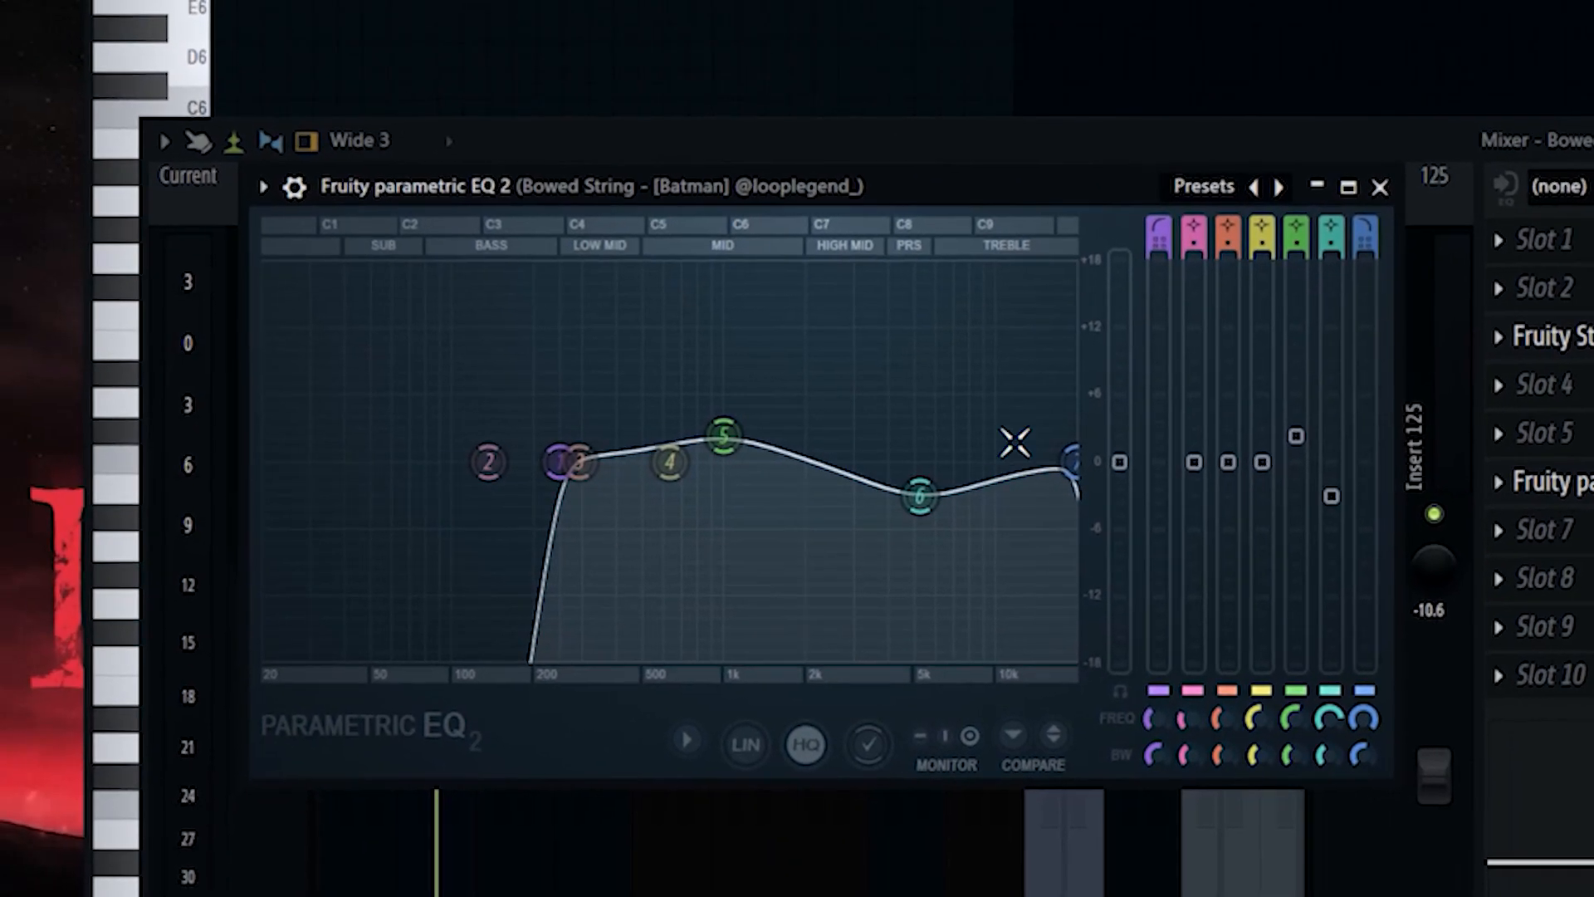
View the Key - [Fluid] sampler's envelope settings and open the Fruity Parametric EQ 2 on its mixer track.
mouse_move(832, 459)
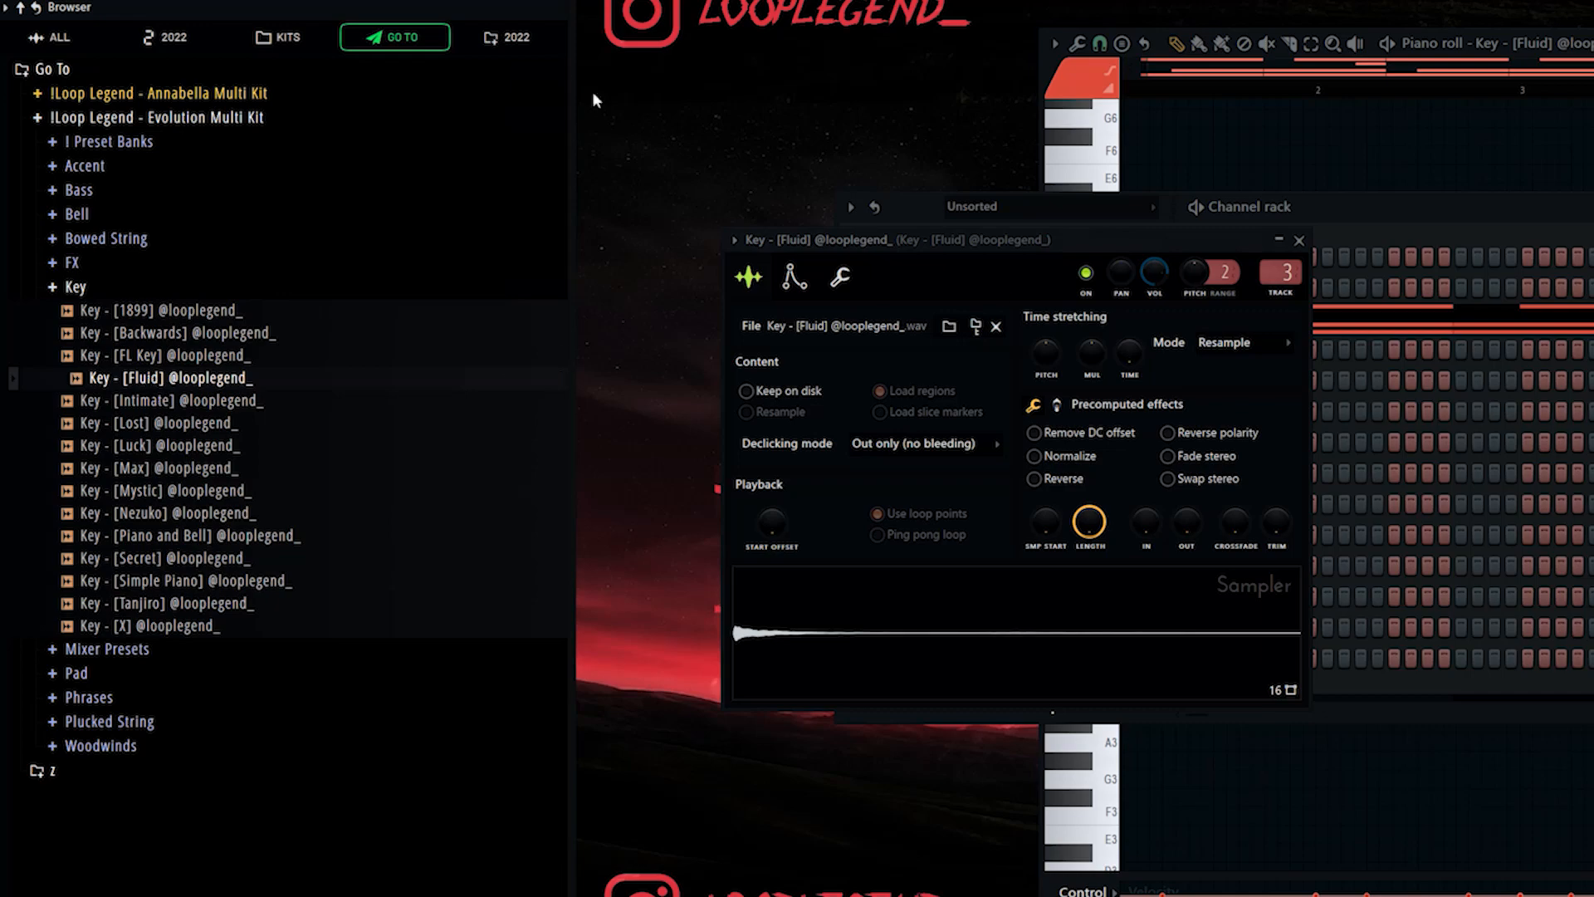
left_click(794, 277)
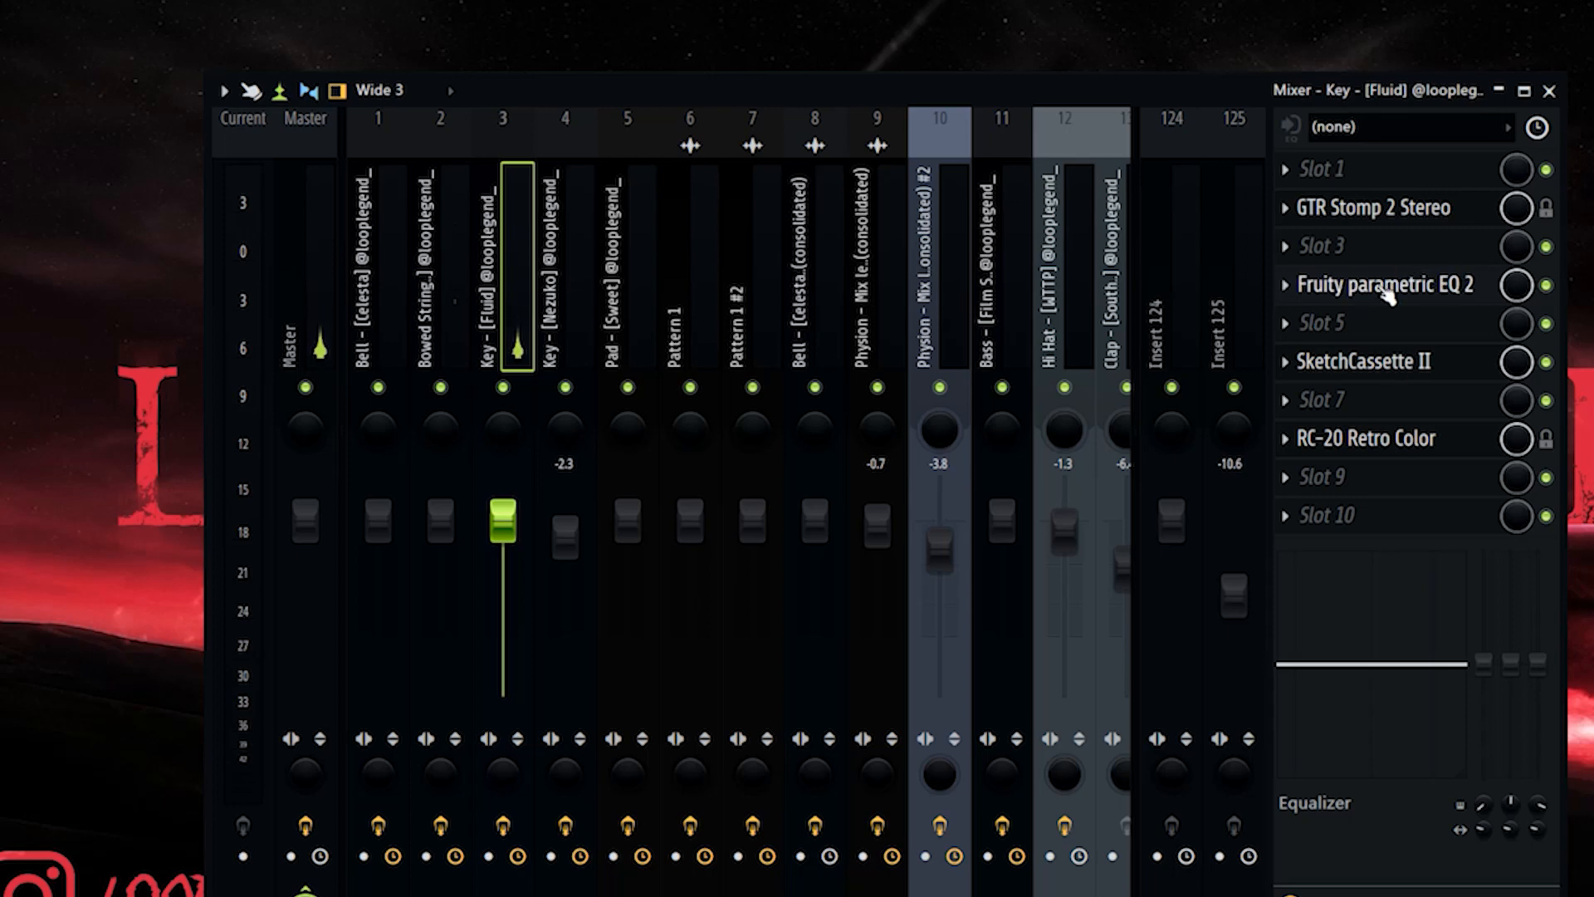
left_click(1441, 301)
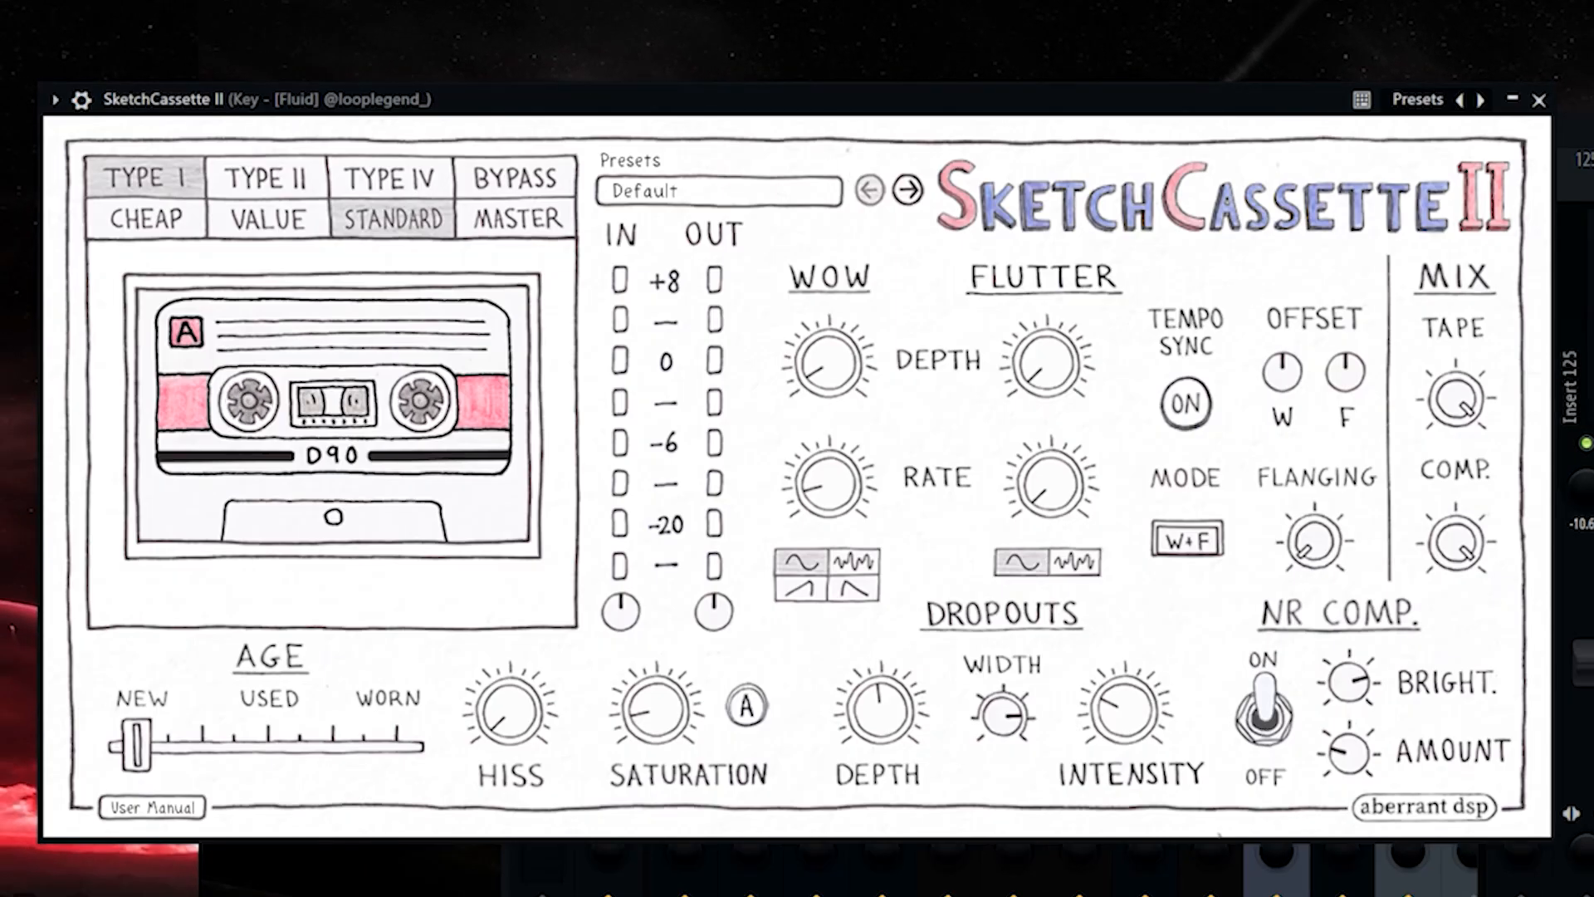
Show the wrapper controls of SketchCassette II on the Key - [Fluid] track and switch the effect off and on for comparison.
left_click(82, 100)
left_click(1491, 131)
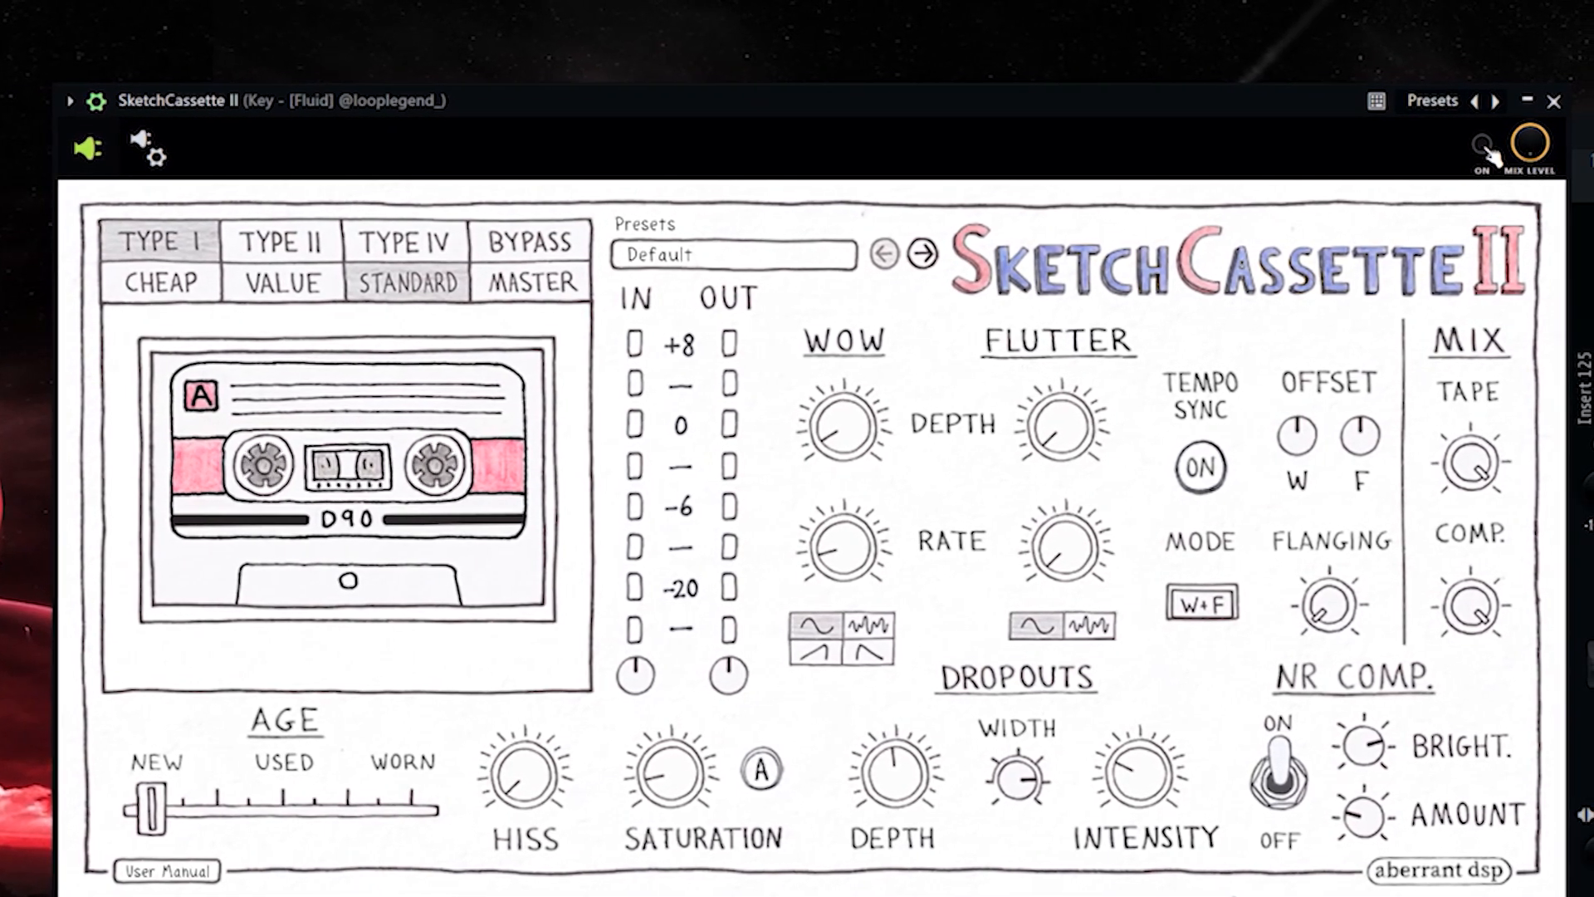
left_click(1491, 146)
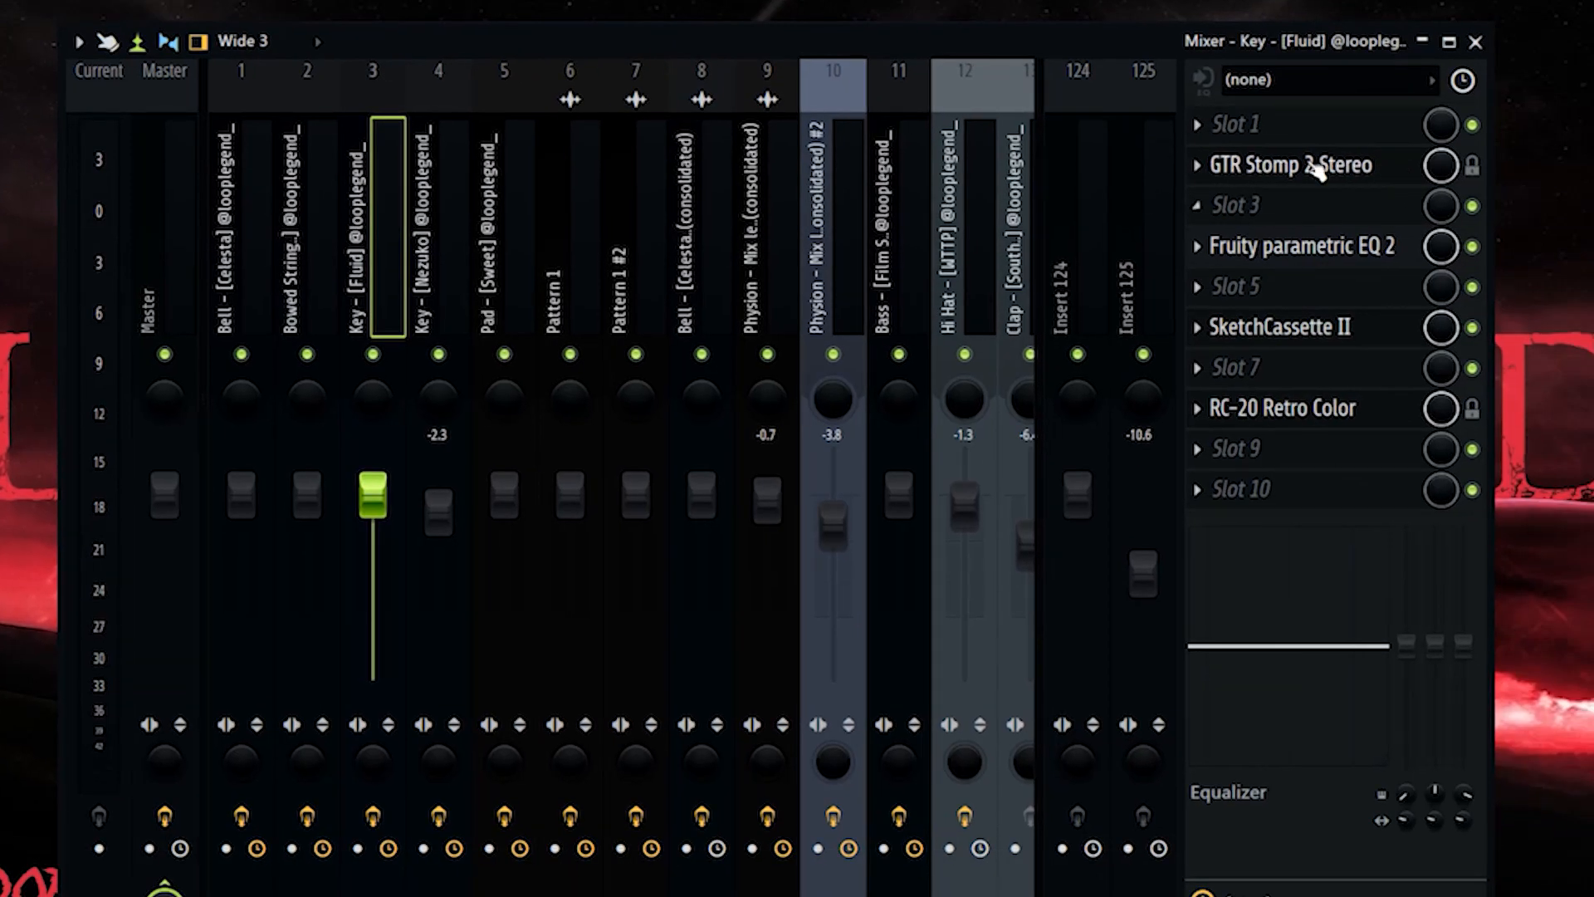
Switch on GTR Stomp 2 Stereo on the Key - [Fluid] track, with the LayD pedal's Mix at 100 and its Pitch raised.
left_click(1268, 165)
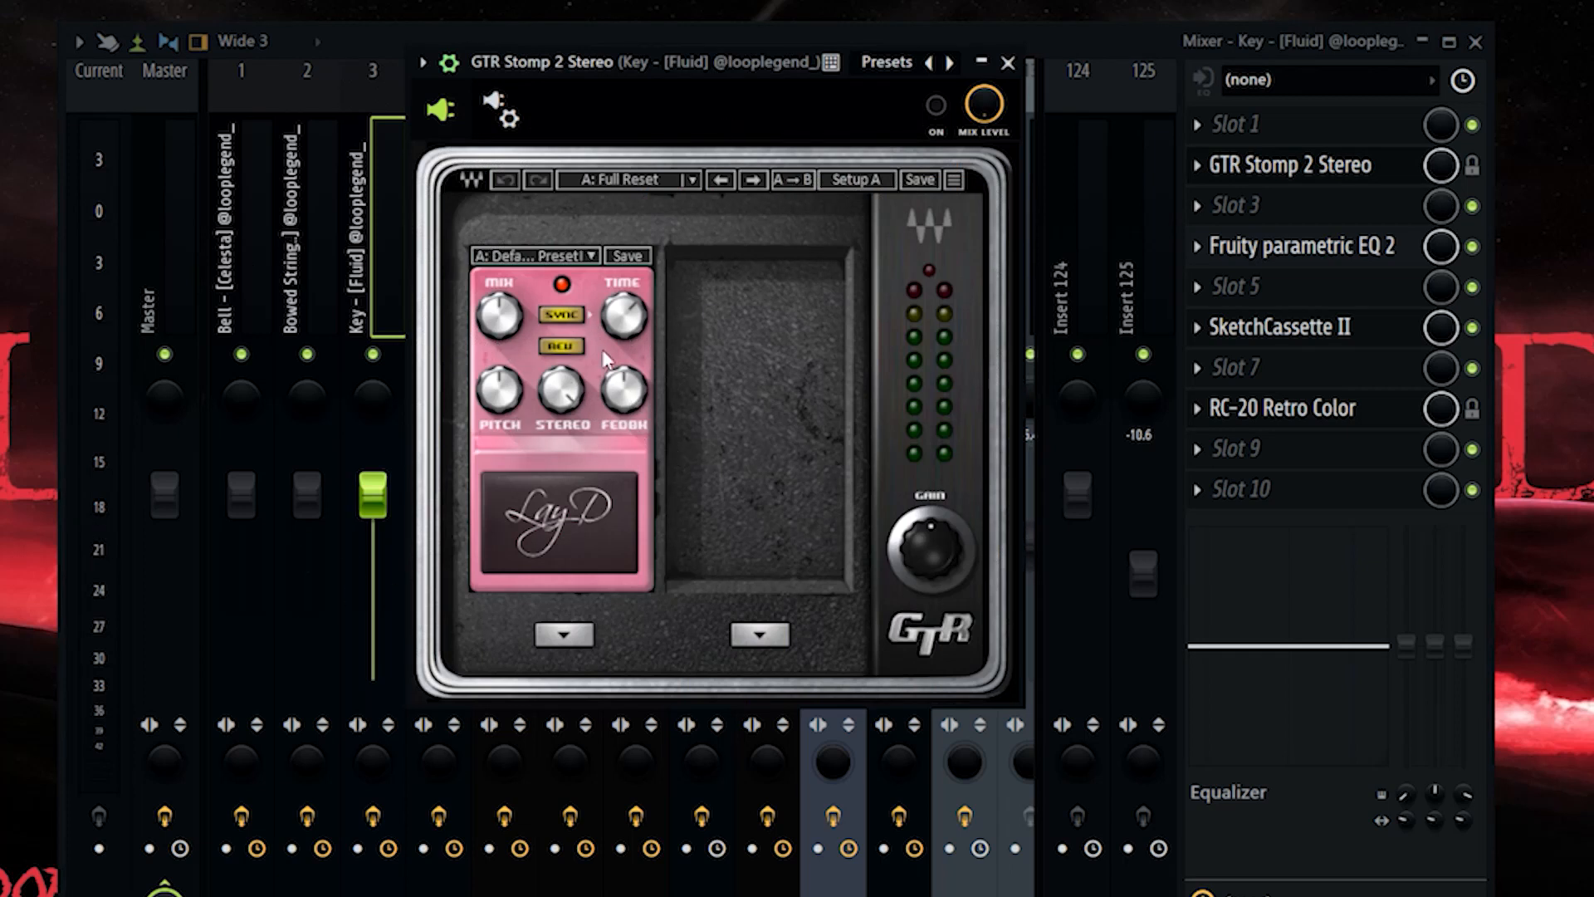
left_click(783, 309)
left_click(550, 447)
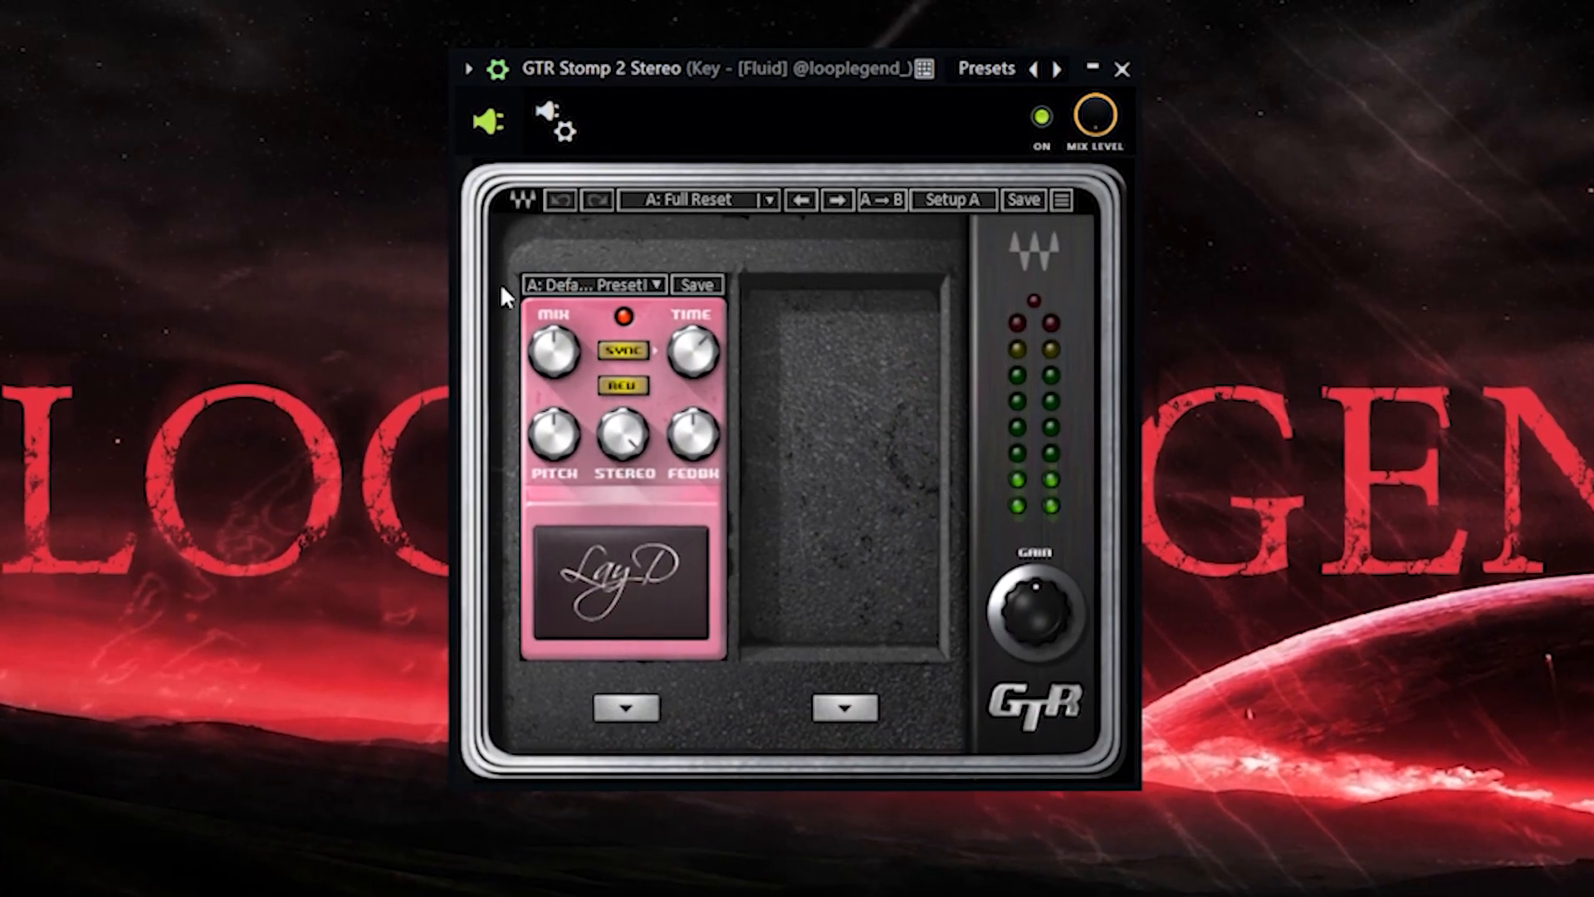
left_click_drag(760, 63, 742, 64)
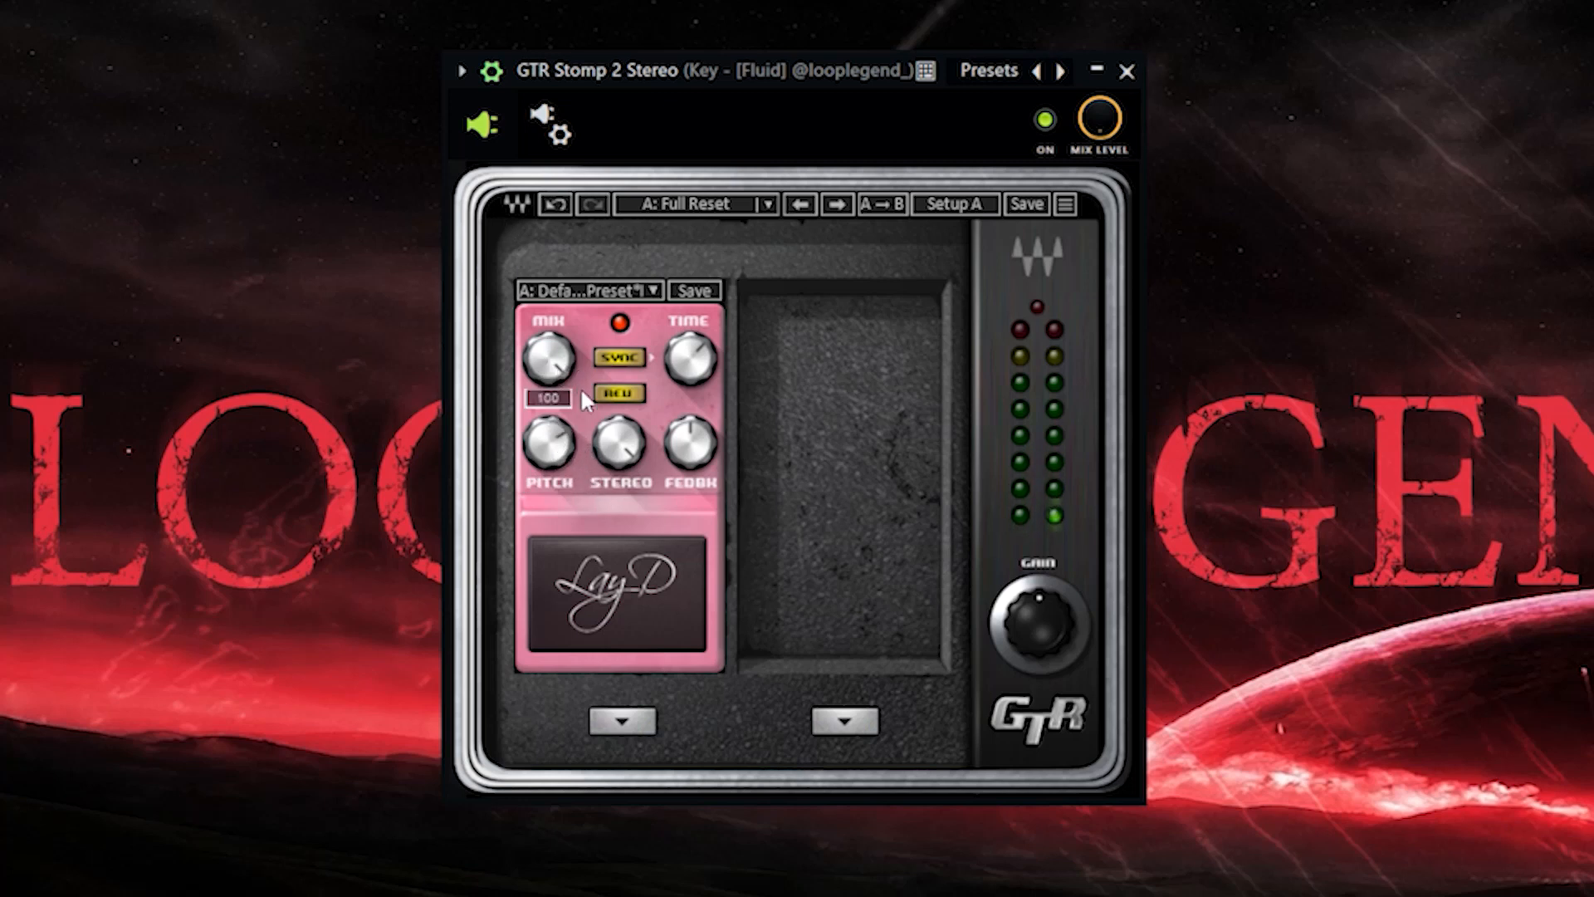
left_click_drag(561, 455, 561, 419)
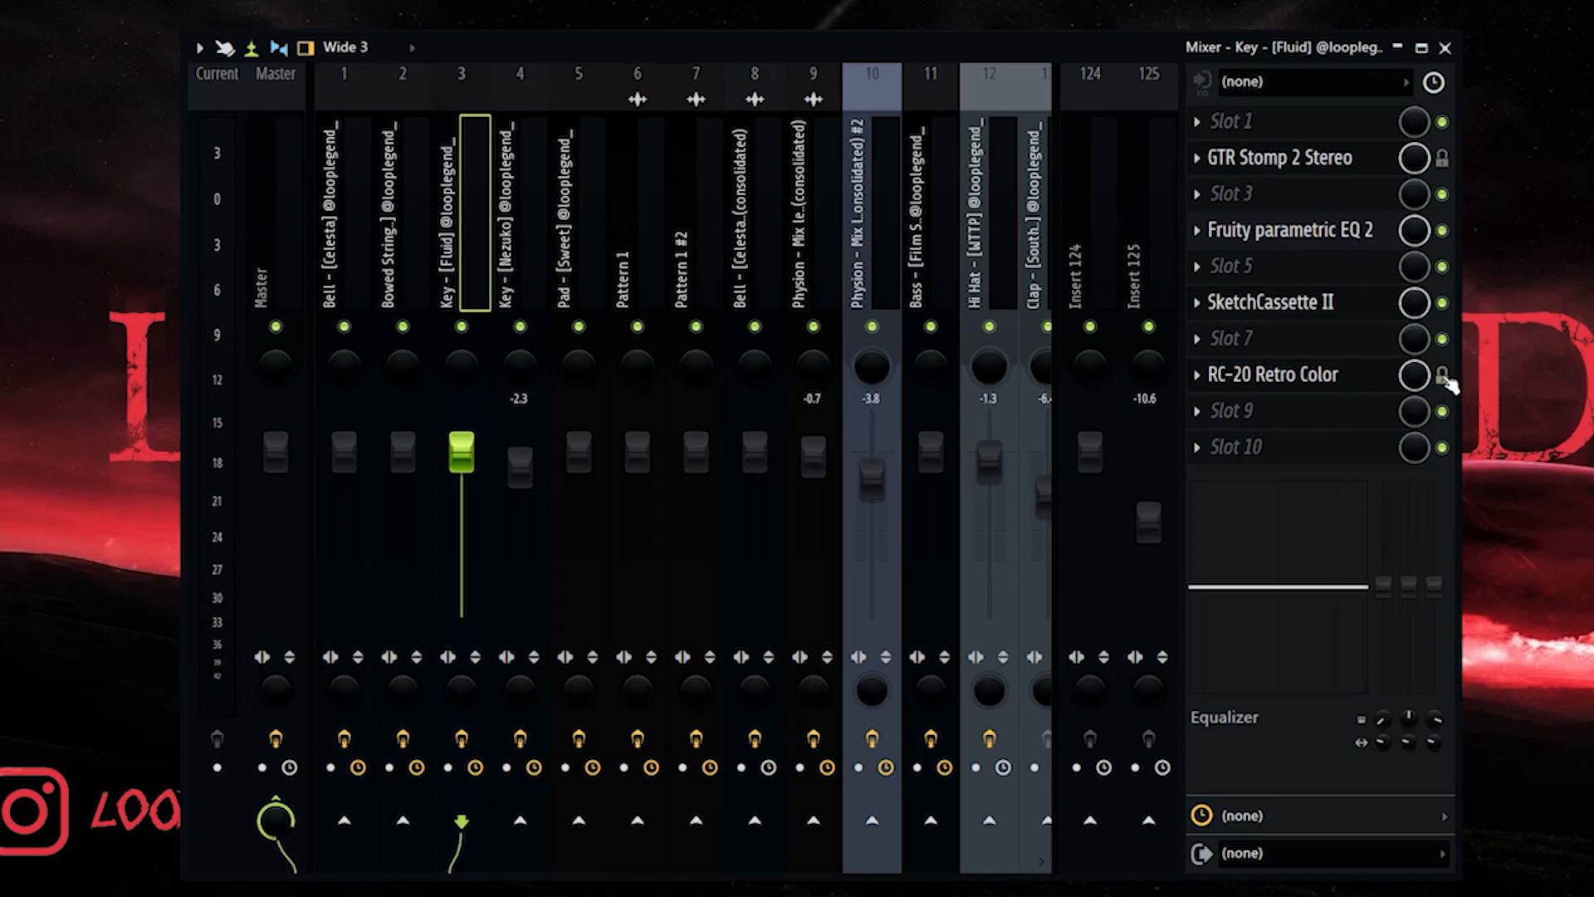
View the RC-20 Retro Color presets on the Key - [Fluid] track and leave the preset browser without loading one.
left_click(1273, 374)
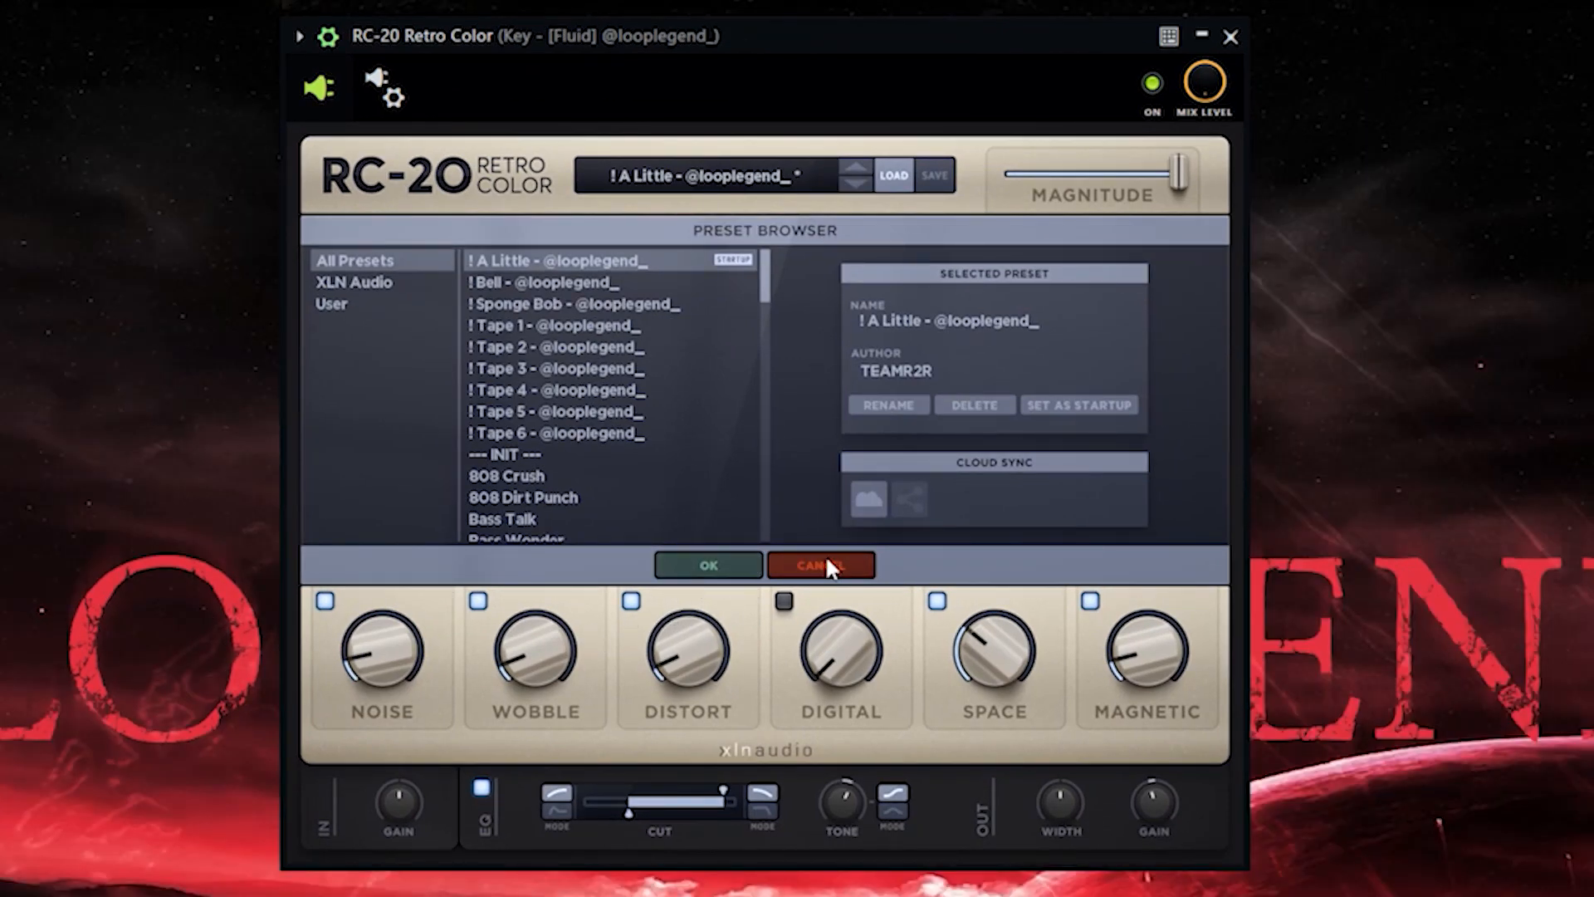
left_click(822, 565)
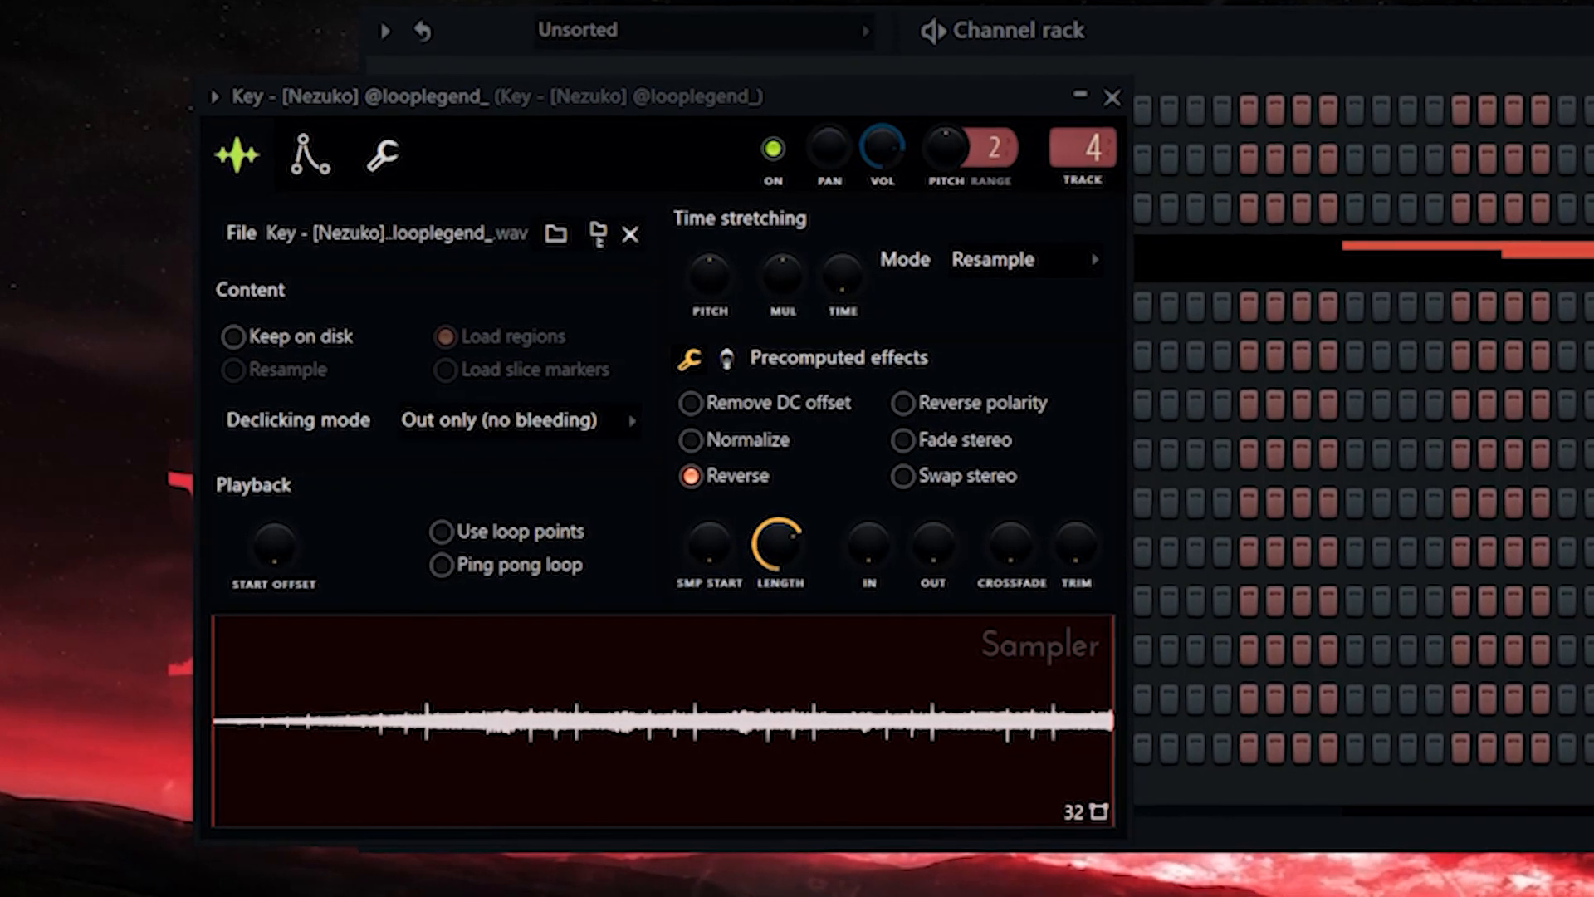
Compare the Key - [Nezuko] sample with Reverse and Normalize toggled, keep it reversed, and reset its Length.
left_click(686, 473)
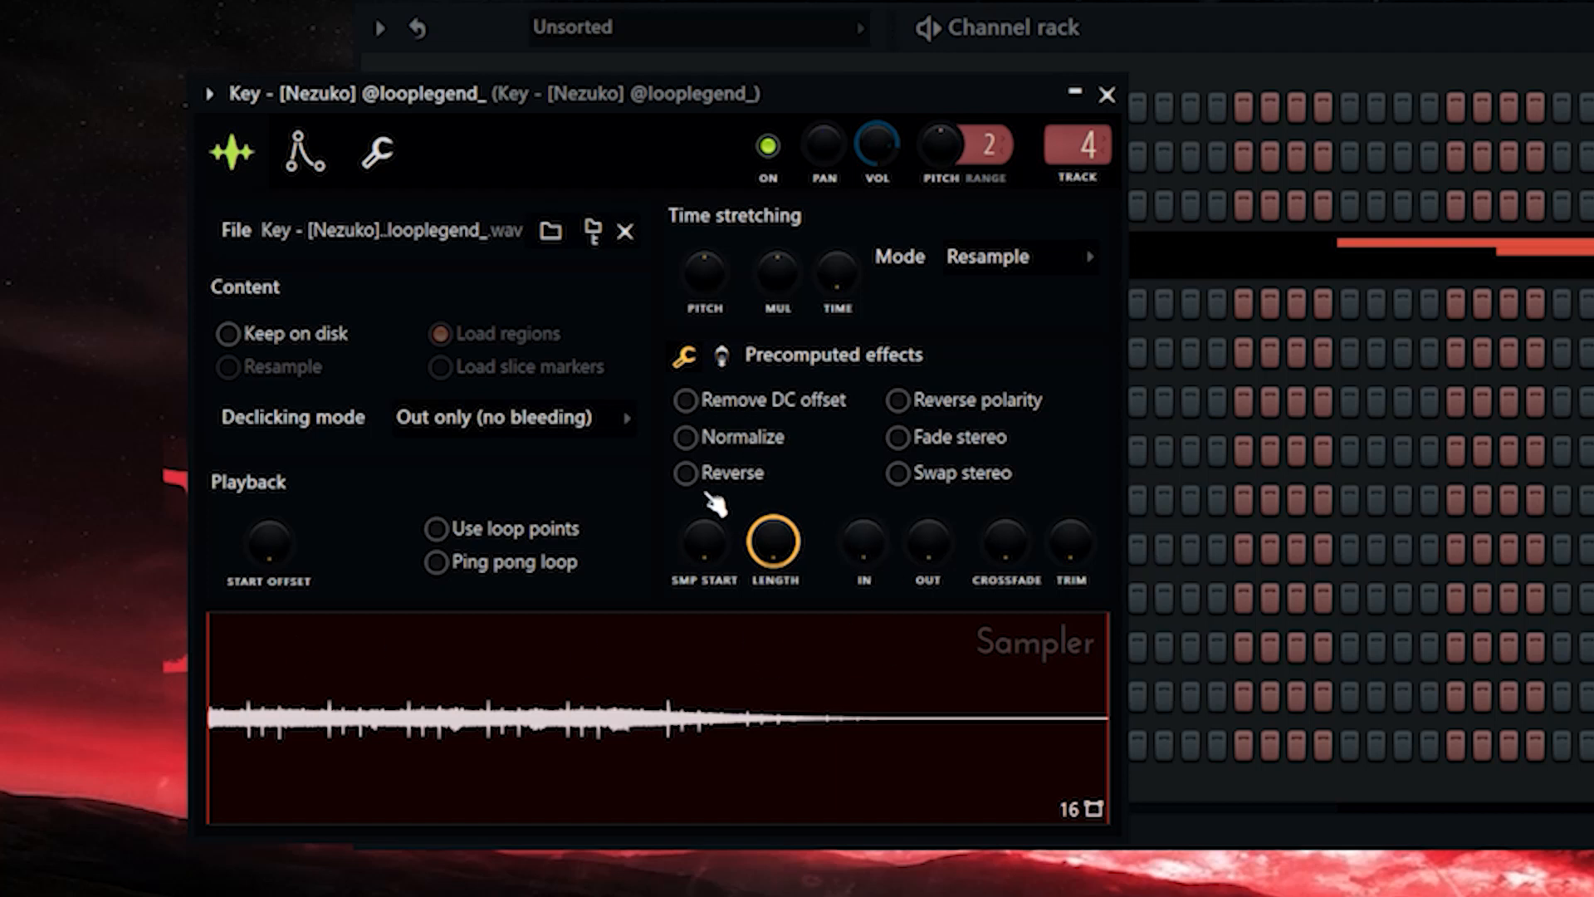
left_click(725, 472)
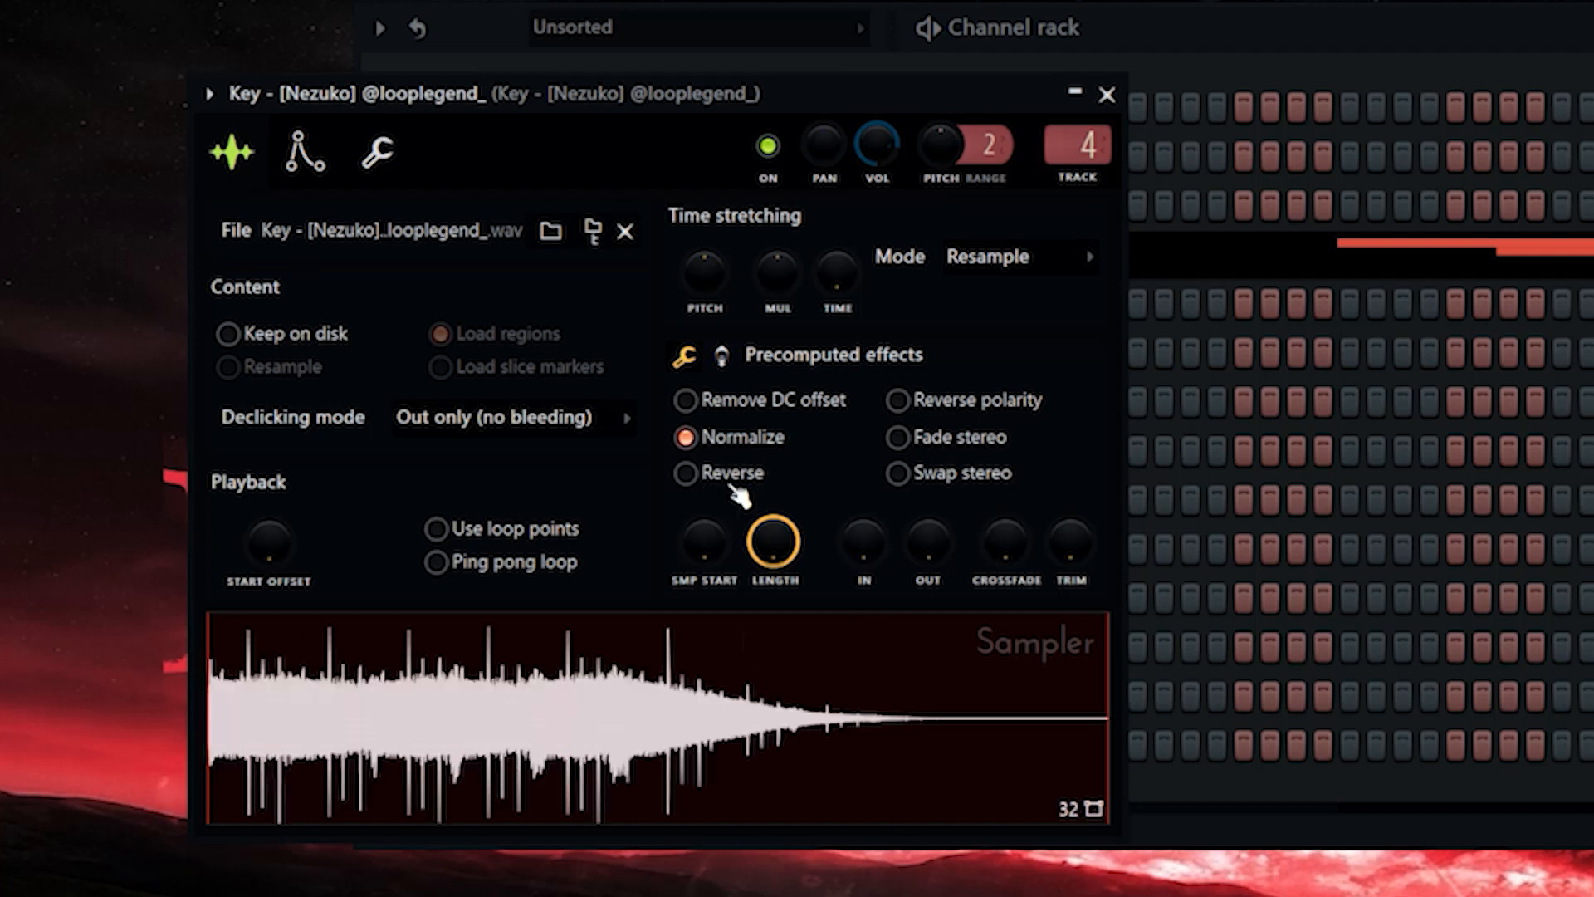
left_click_drag(774, 542, 774, 620)
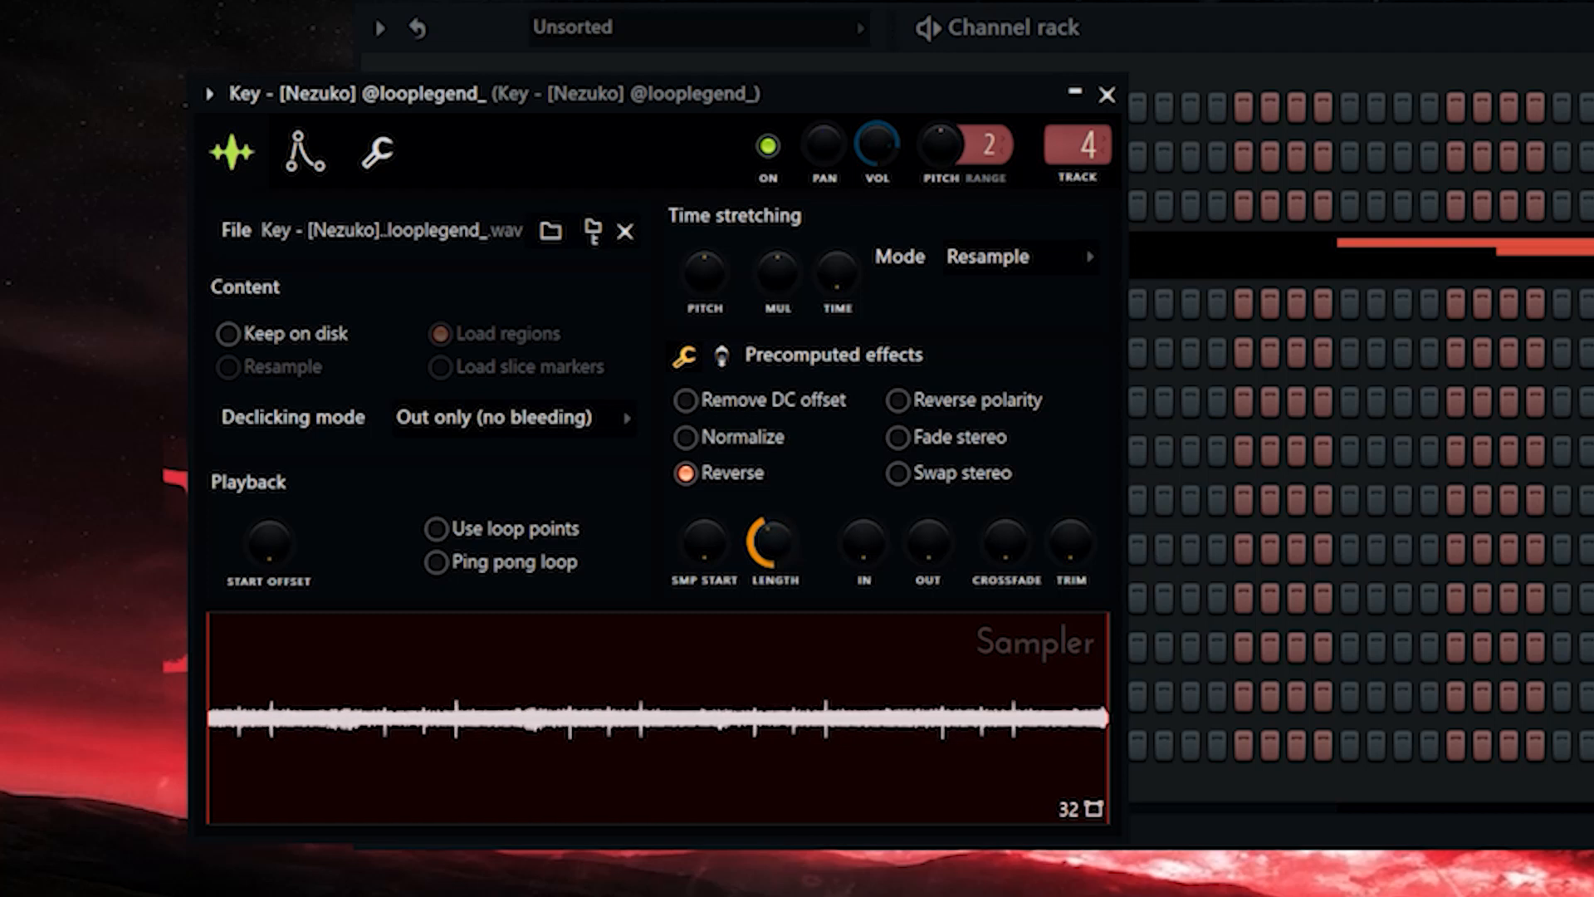
right_click(769, 551)
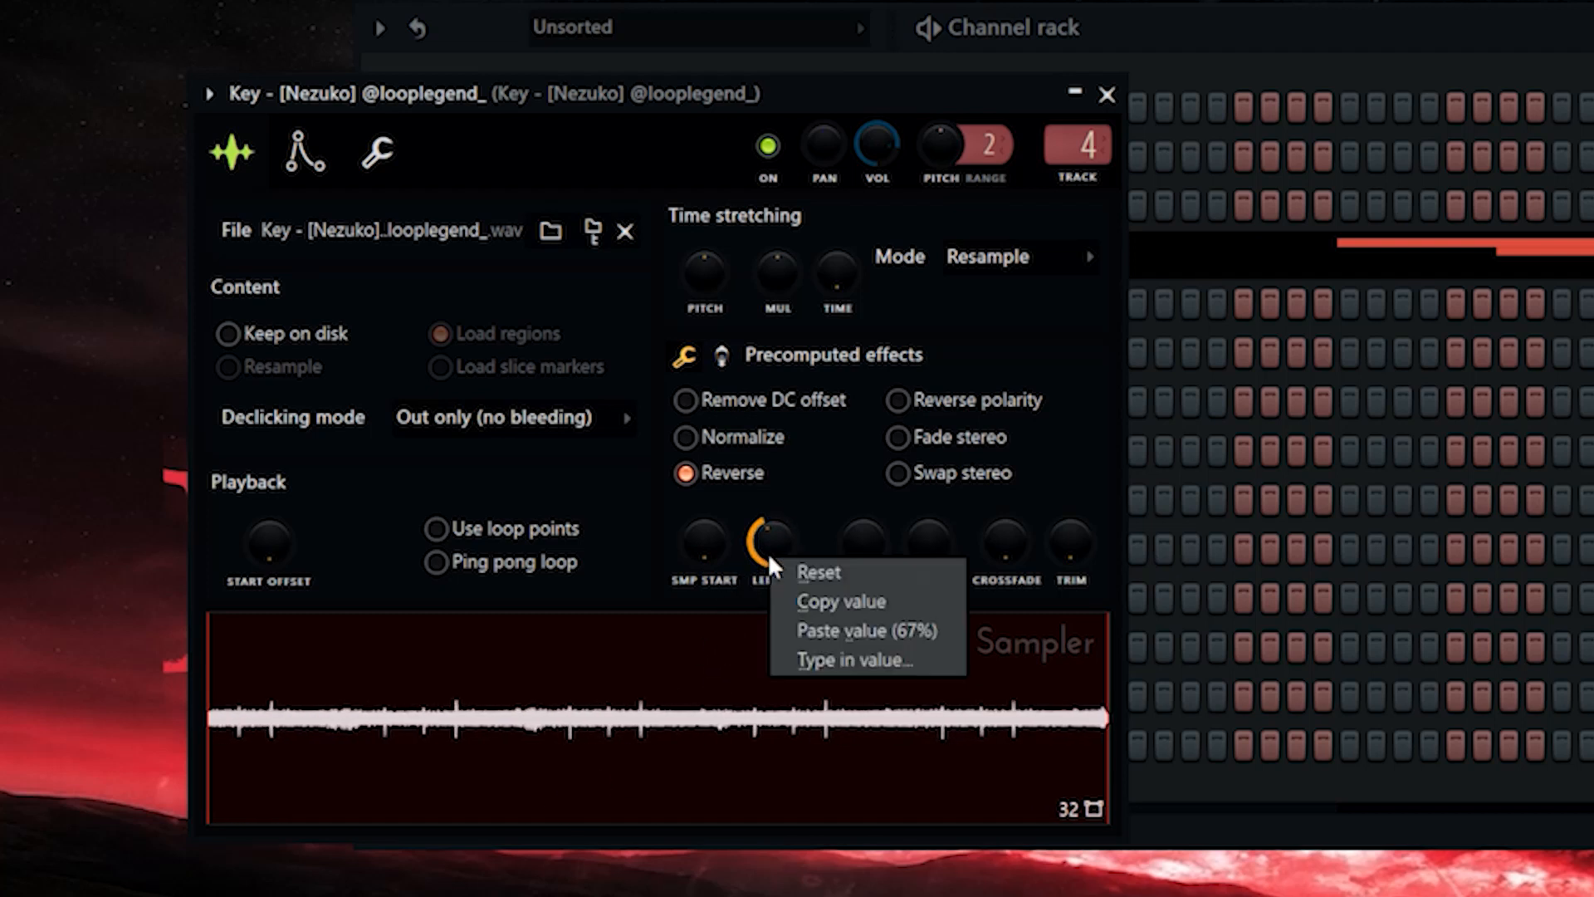
left_click(814, 567)
left_click(306, 152)
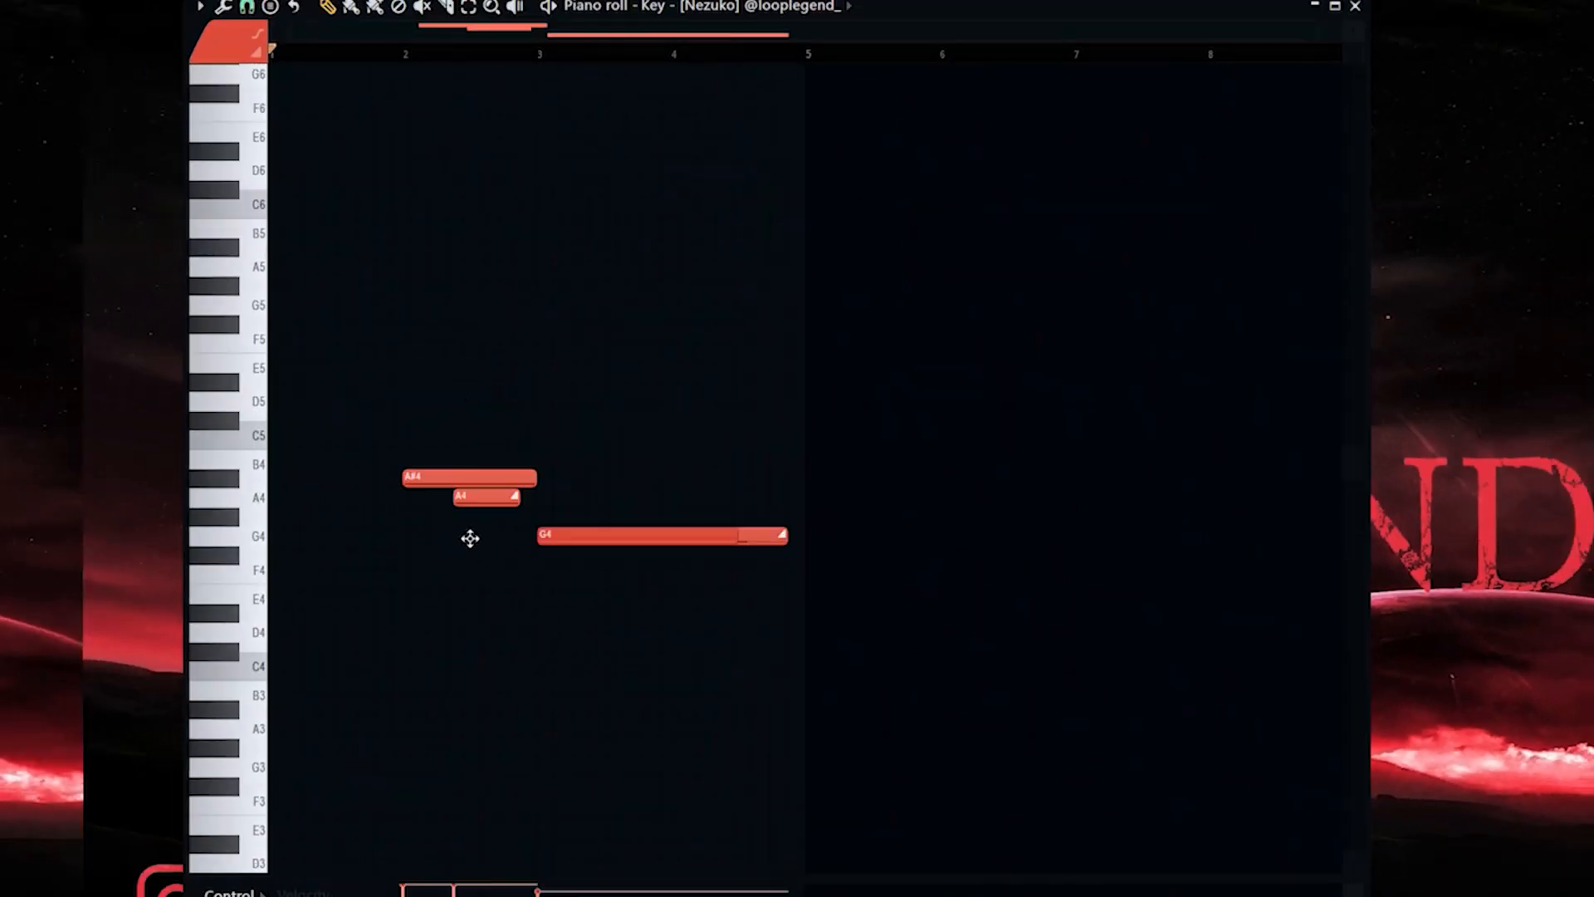
Play the Key - [Nezuko] pattern and check the slide option in the A#4 note's properties.
scroll(688, 342, "down", 1)
key("space")
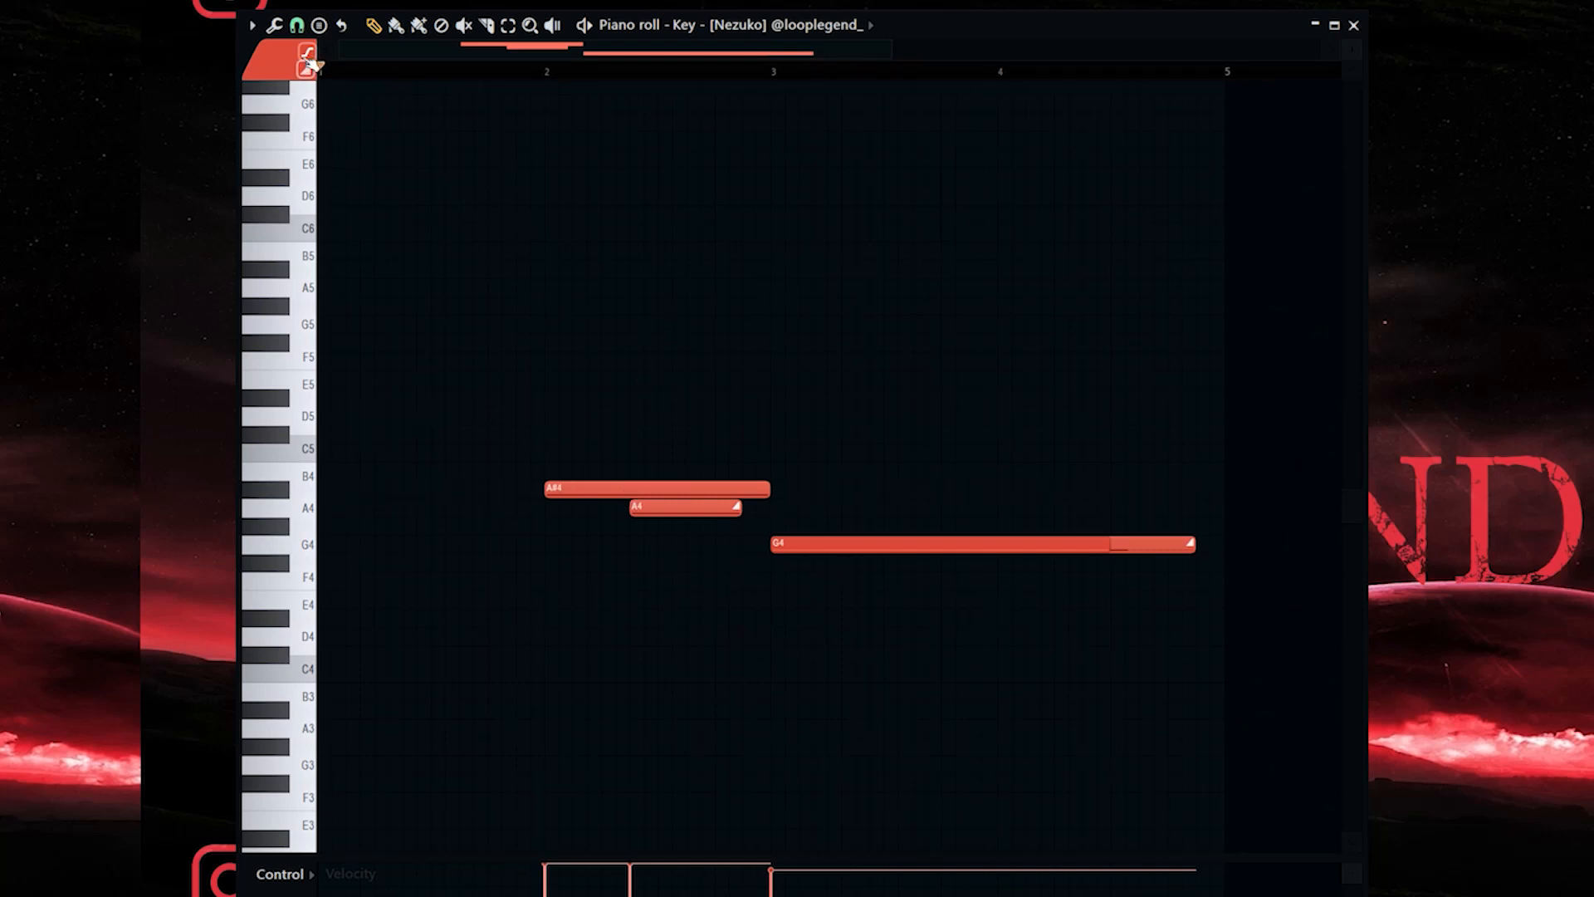
left_click(644, 329)
right_click(752, 330)
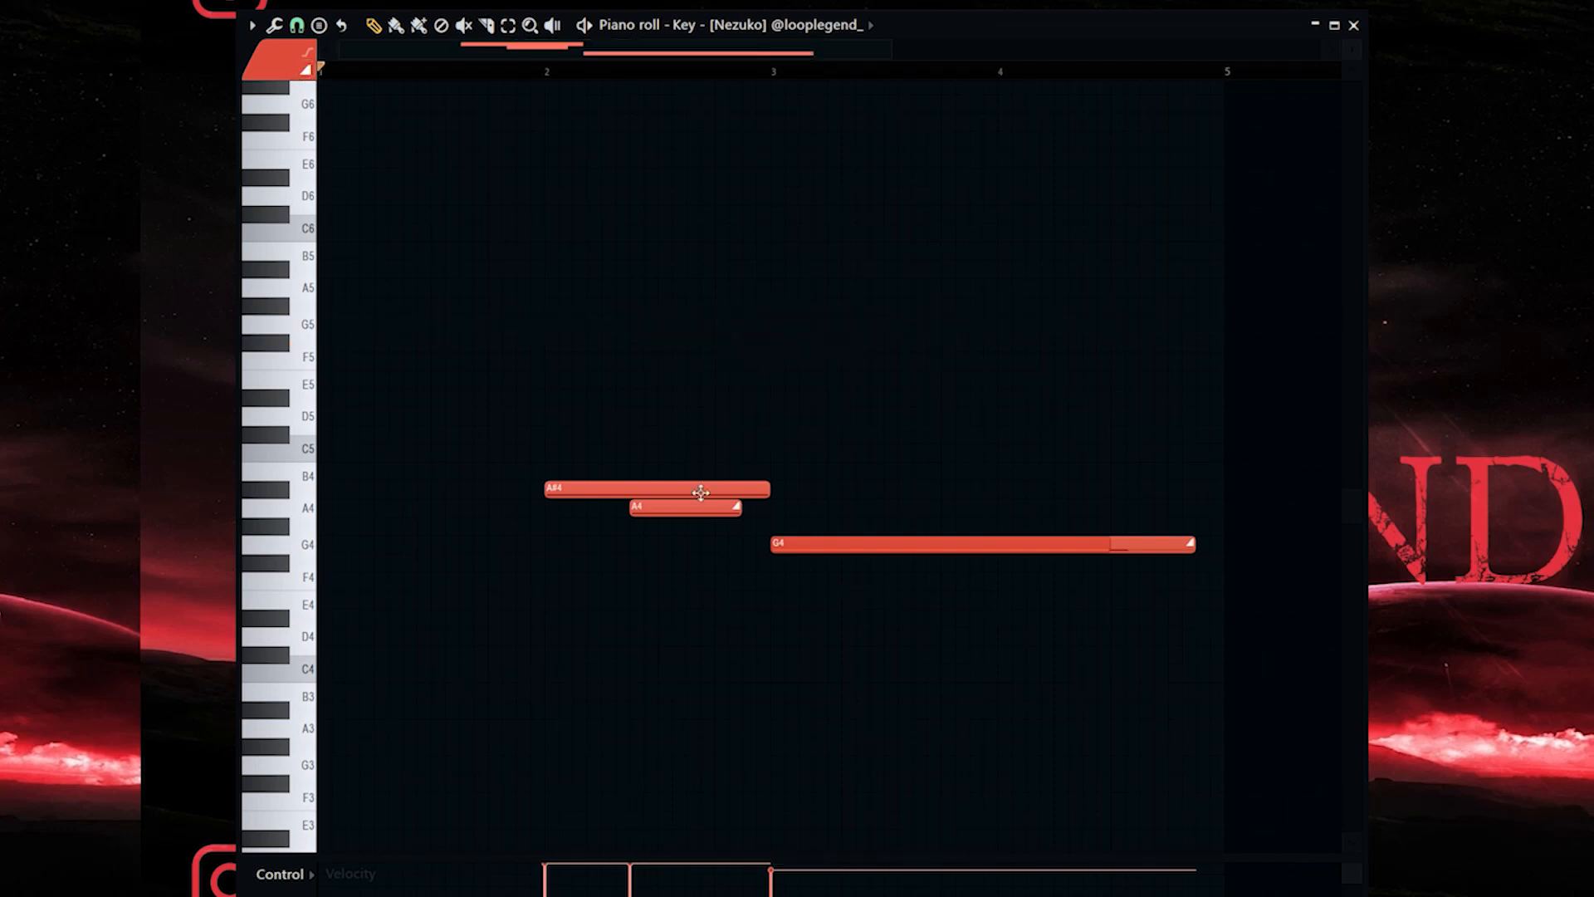
double_click(632, 494)
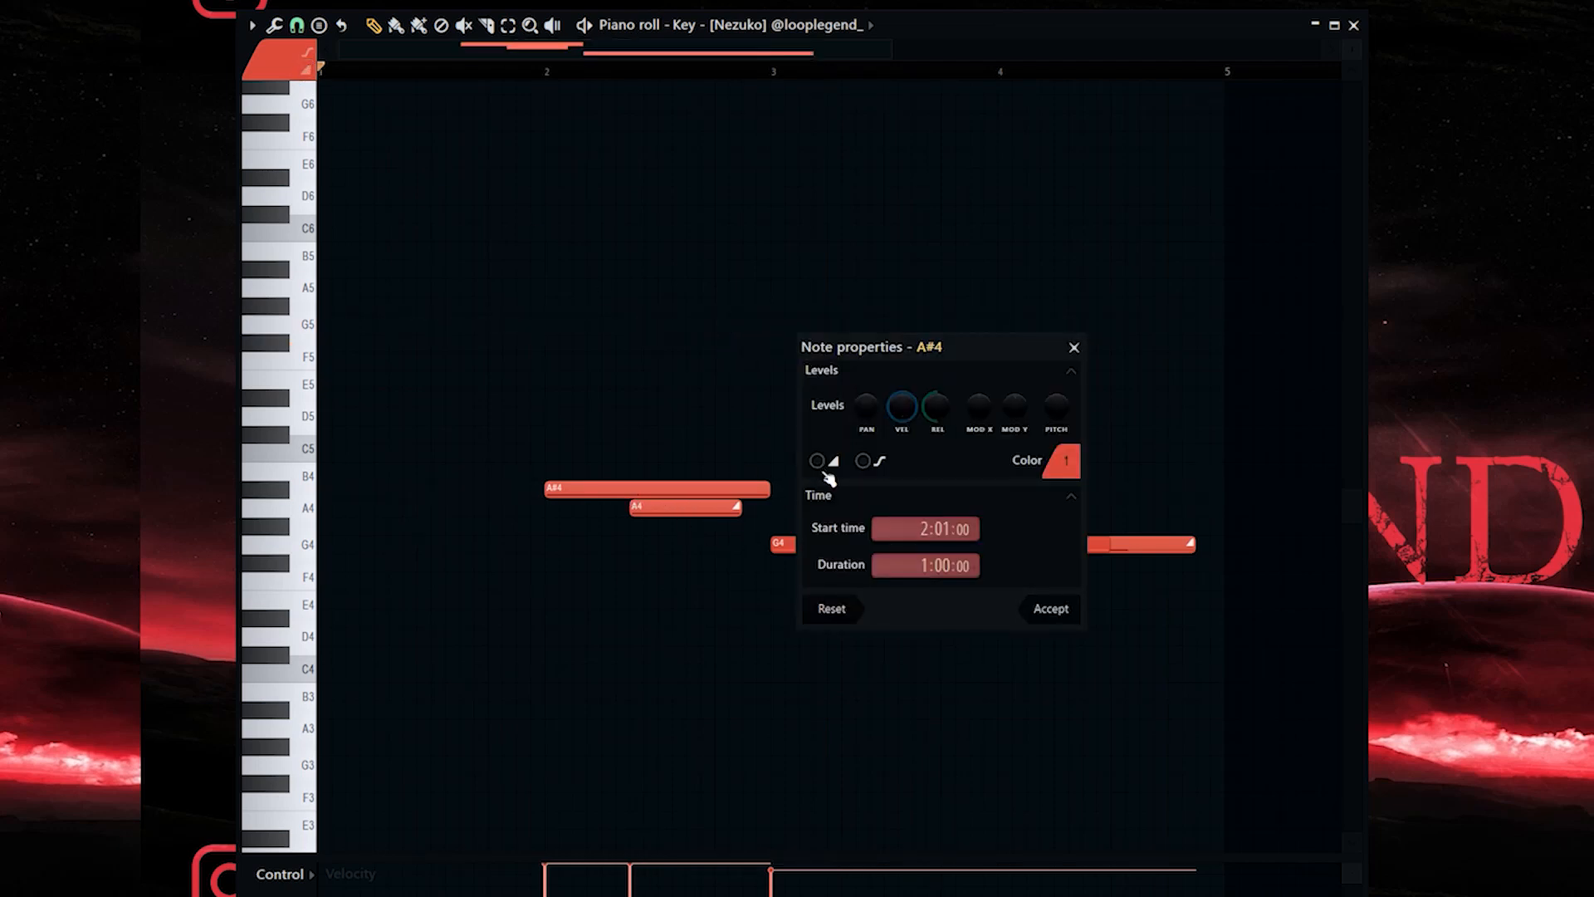
left_click(1045, 611)
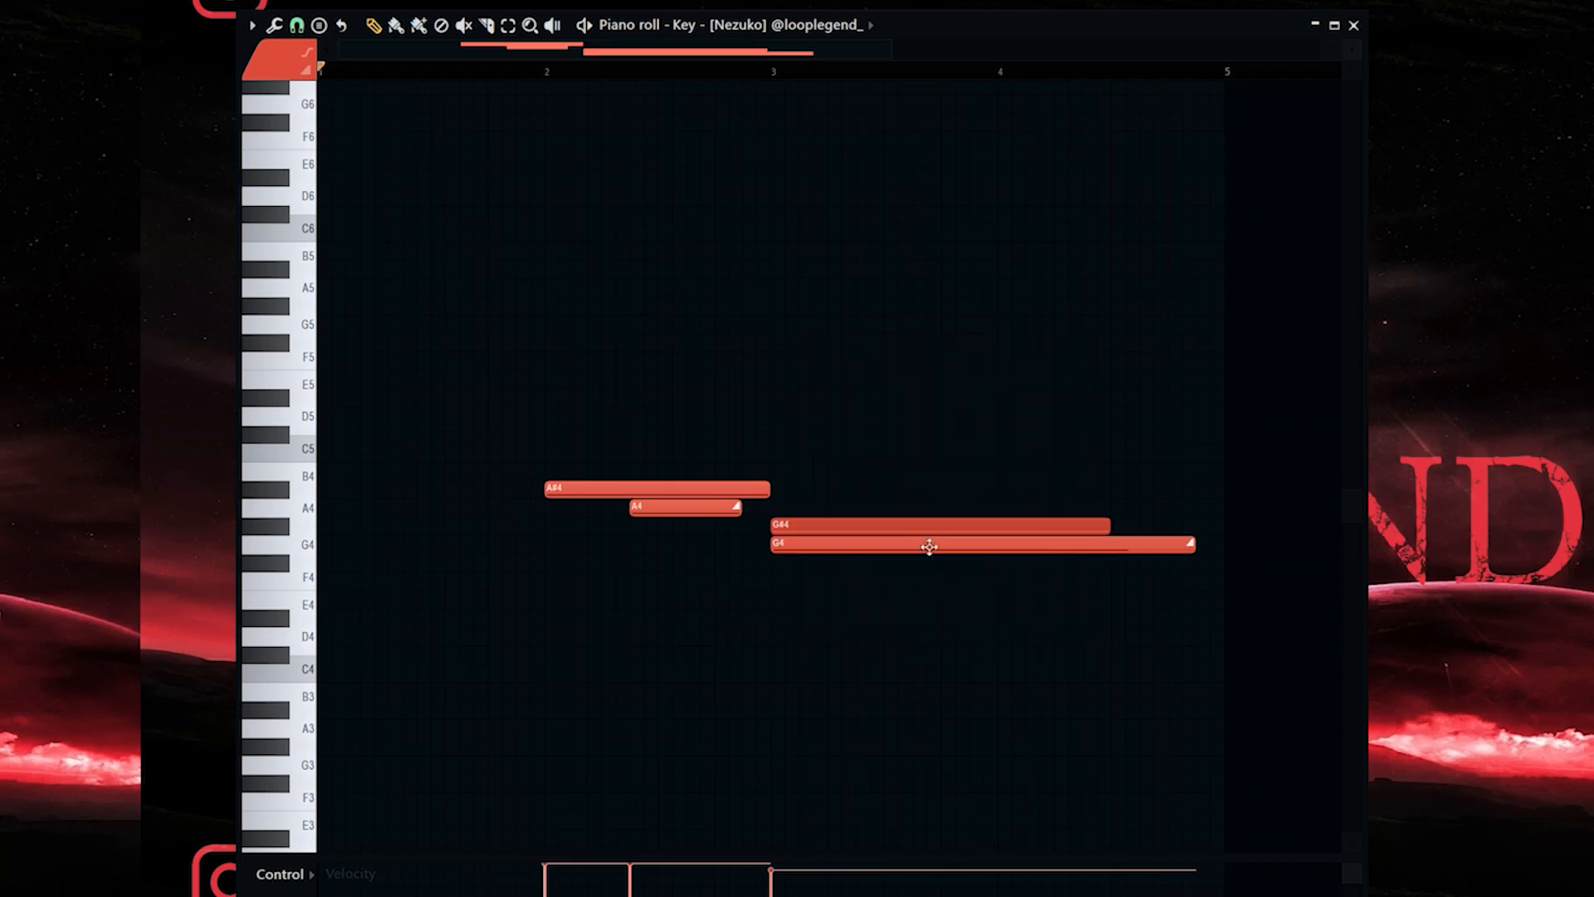
Move the shorter G#4 note down onto G4 beneath the long slide note and play from bar 3.
left_click(852, 532, "ctrl")
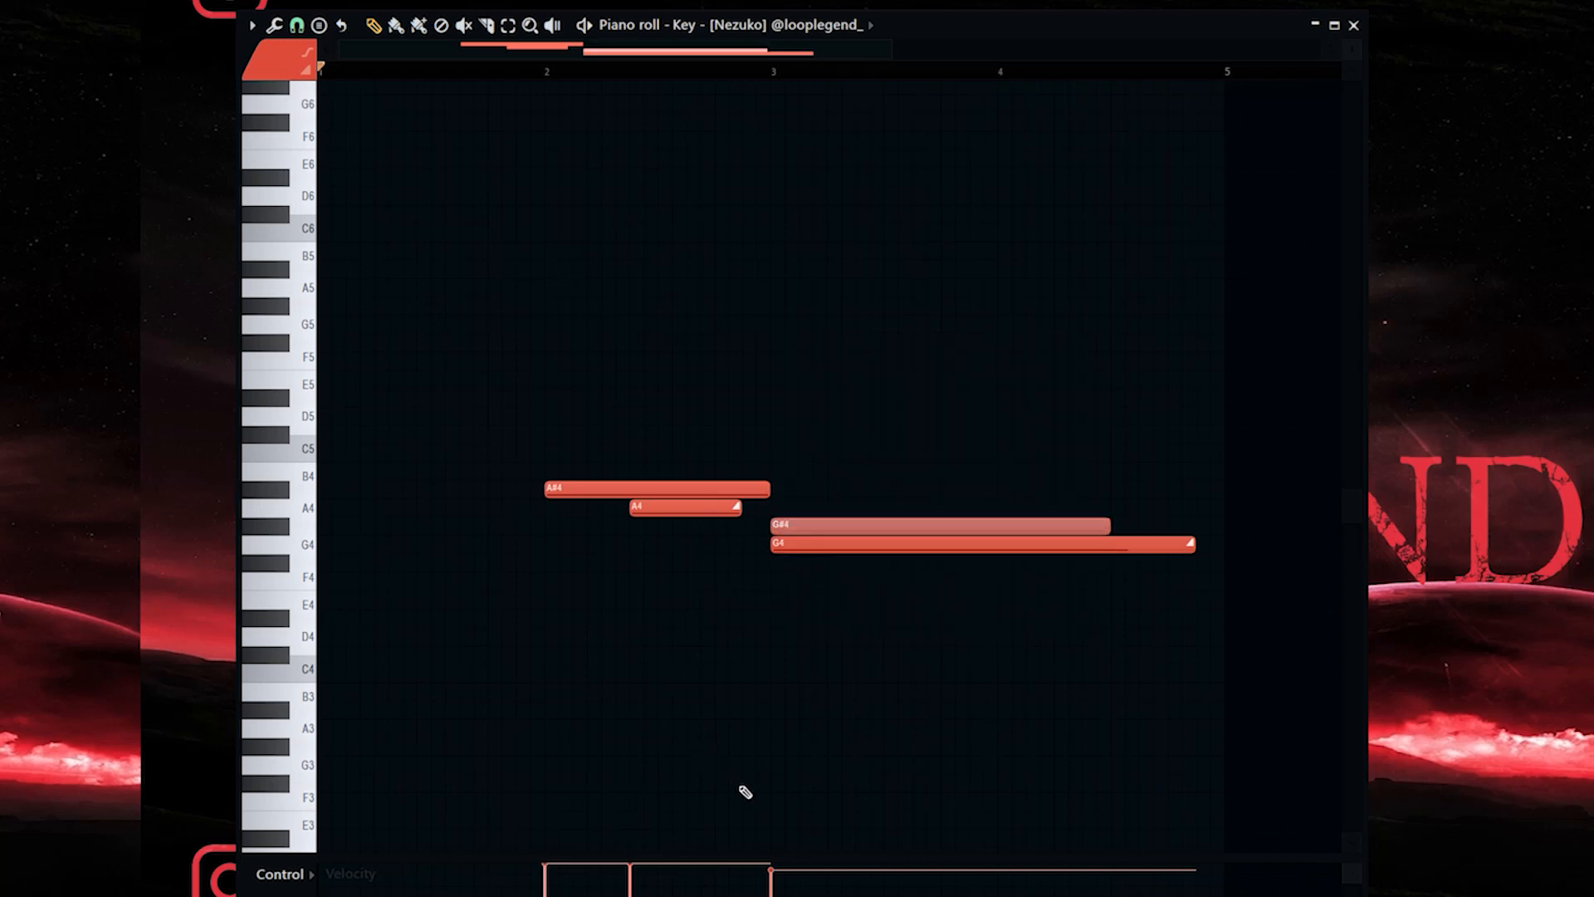
key("shift+Down")
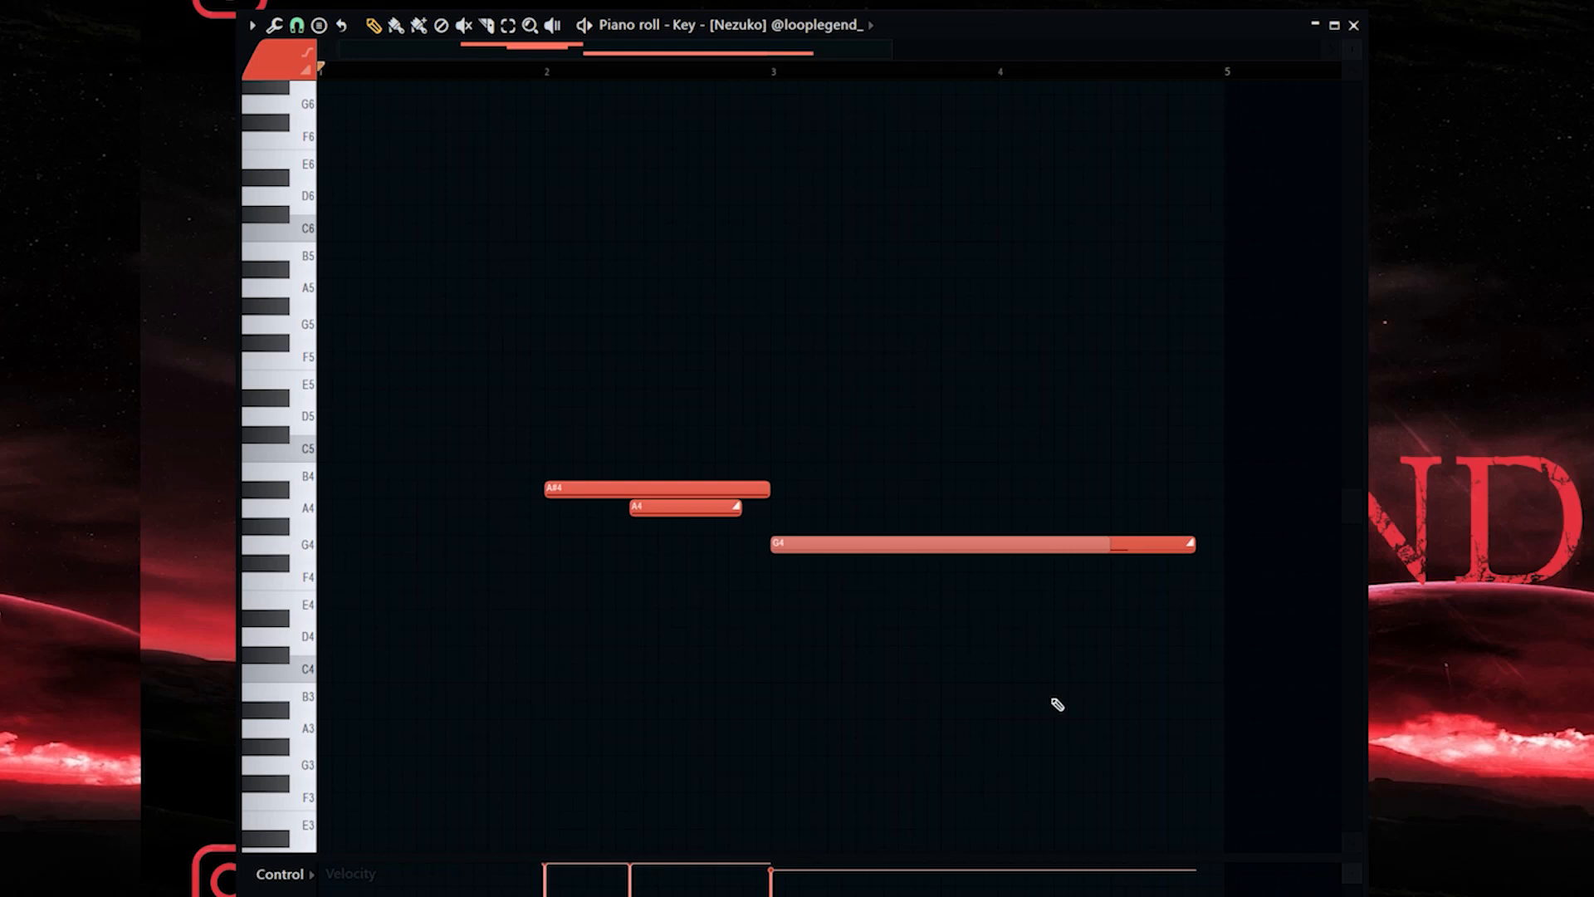
left_click(1167, 539)
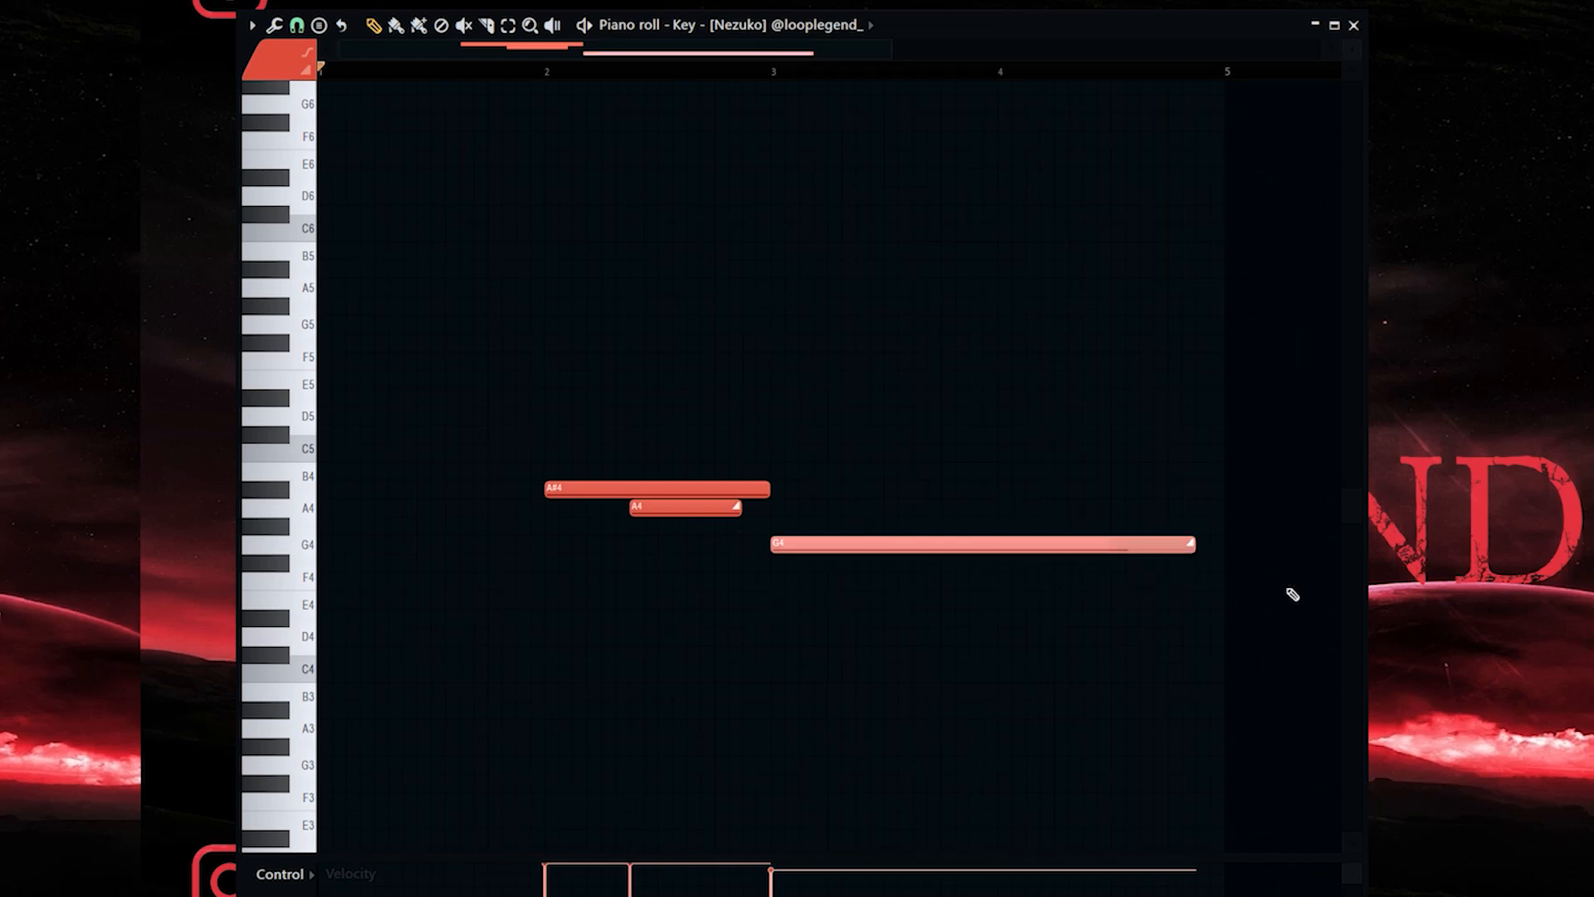
left_click(780, 73)
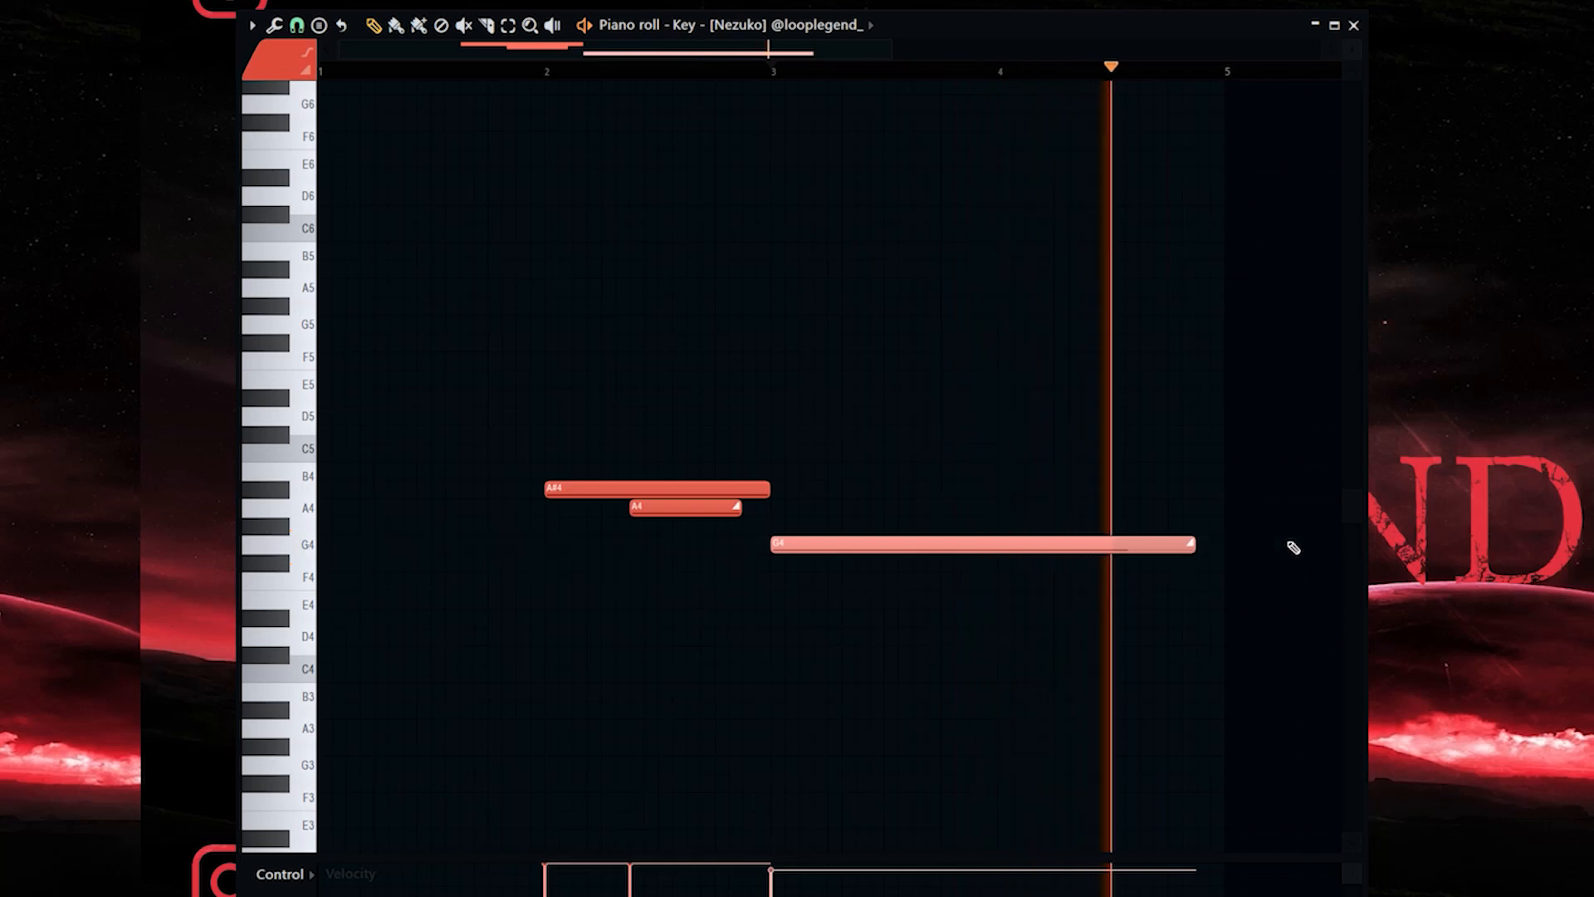
key("space")
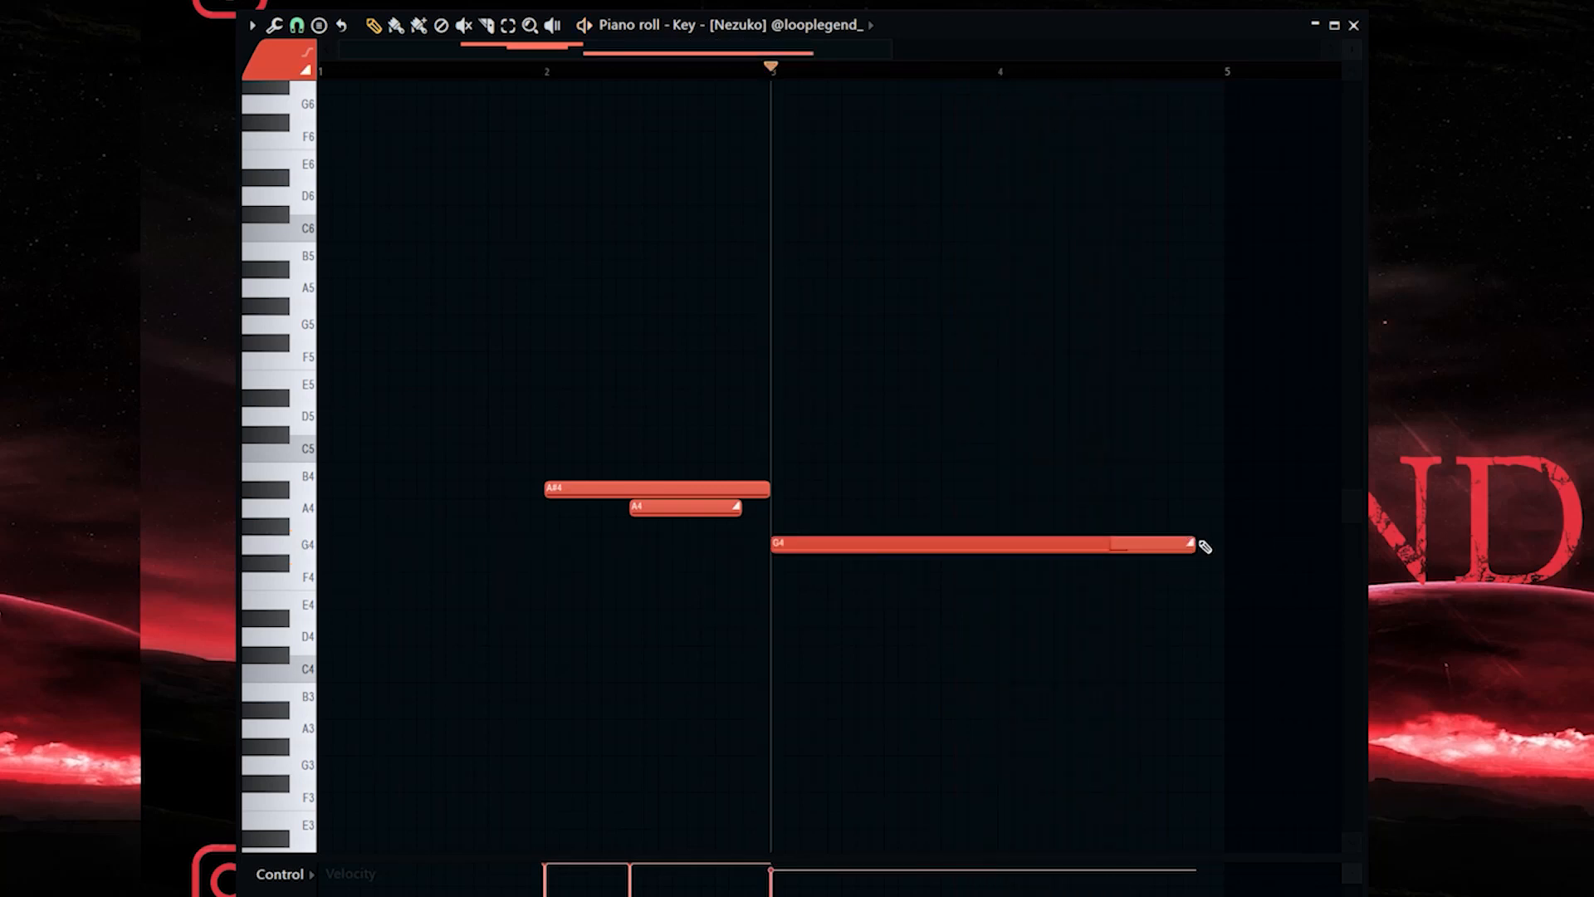
Try the G4 note without its overlapping slide note, playing from bar 3, and restore the slide note at its full length.
left_click_drag(1114, 560, 1111, 561)
key("space")
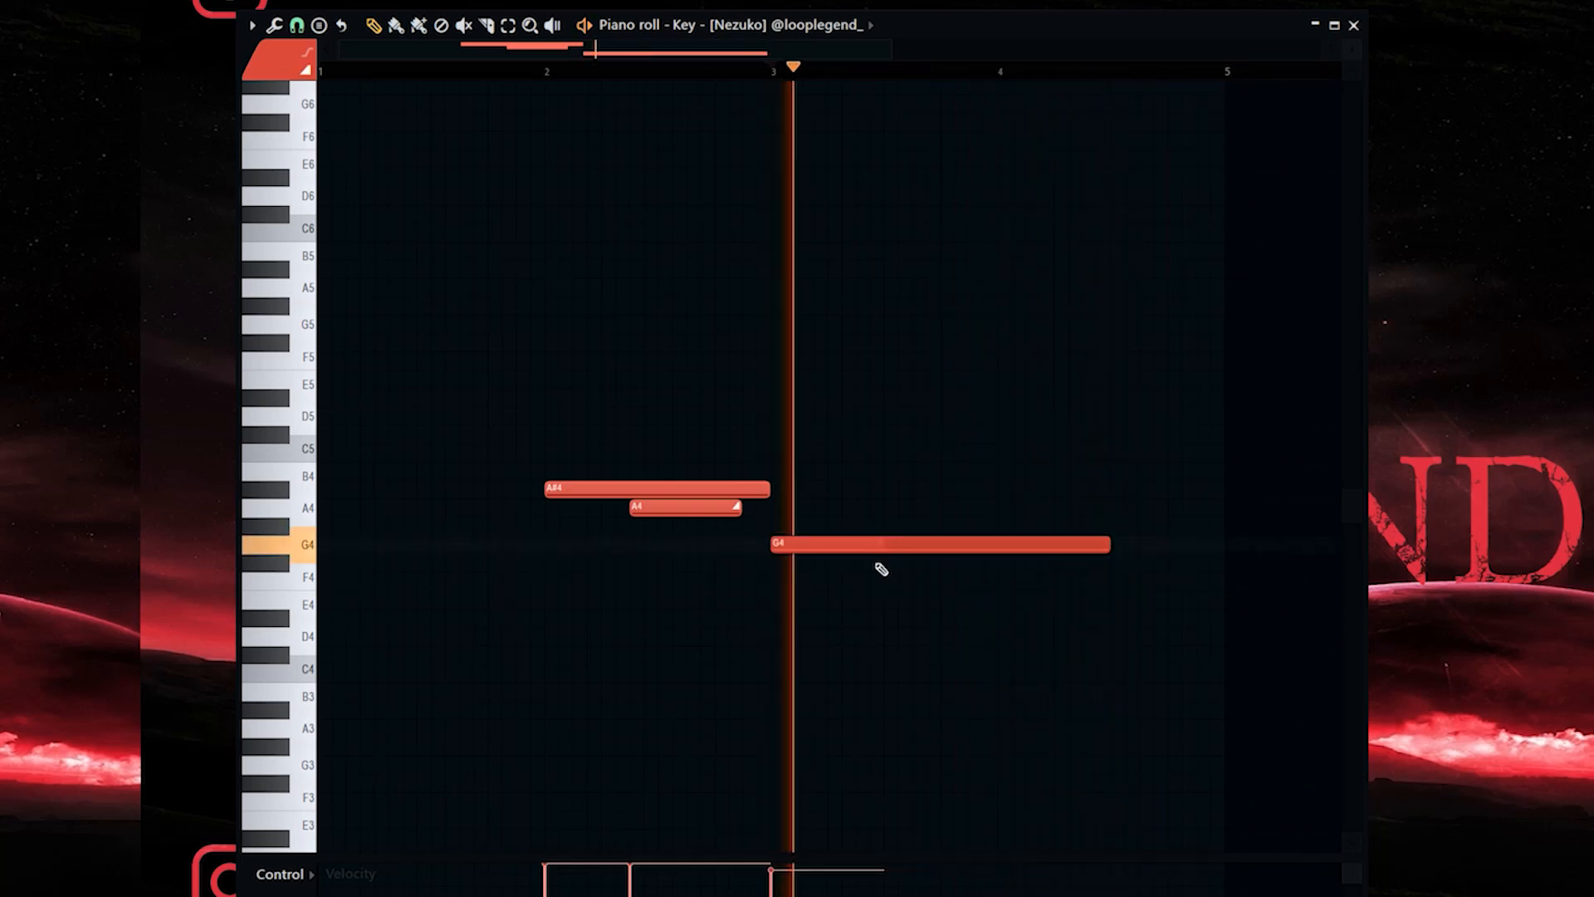
key("space")
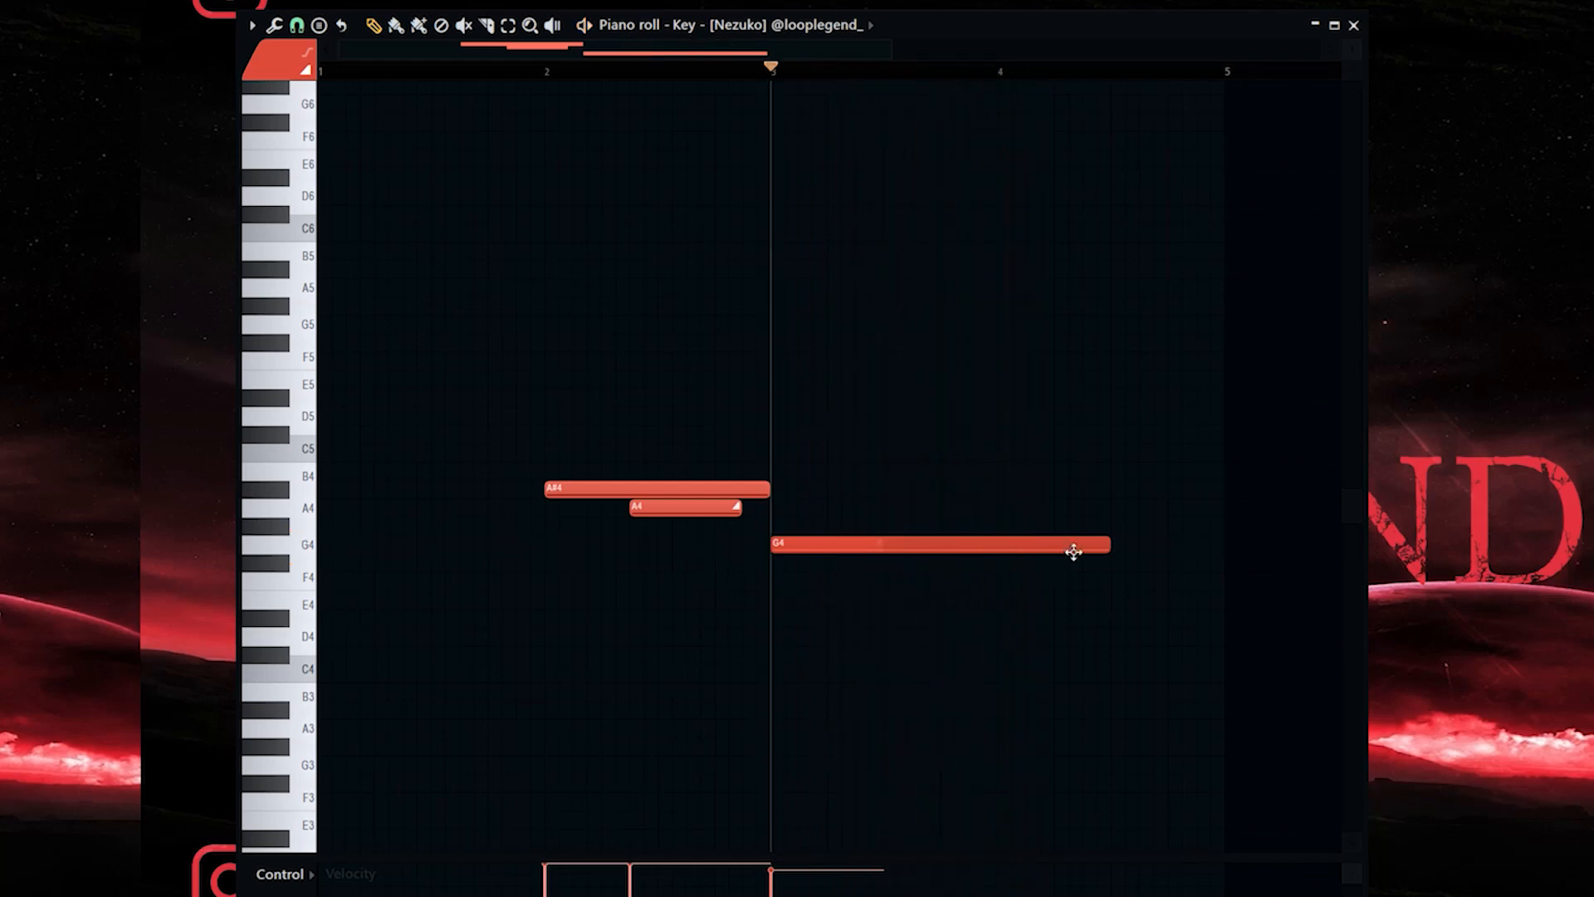
left_click_drag(1110, 549, 1196, 550)
key("space")
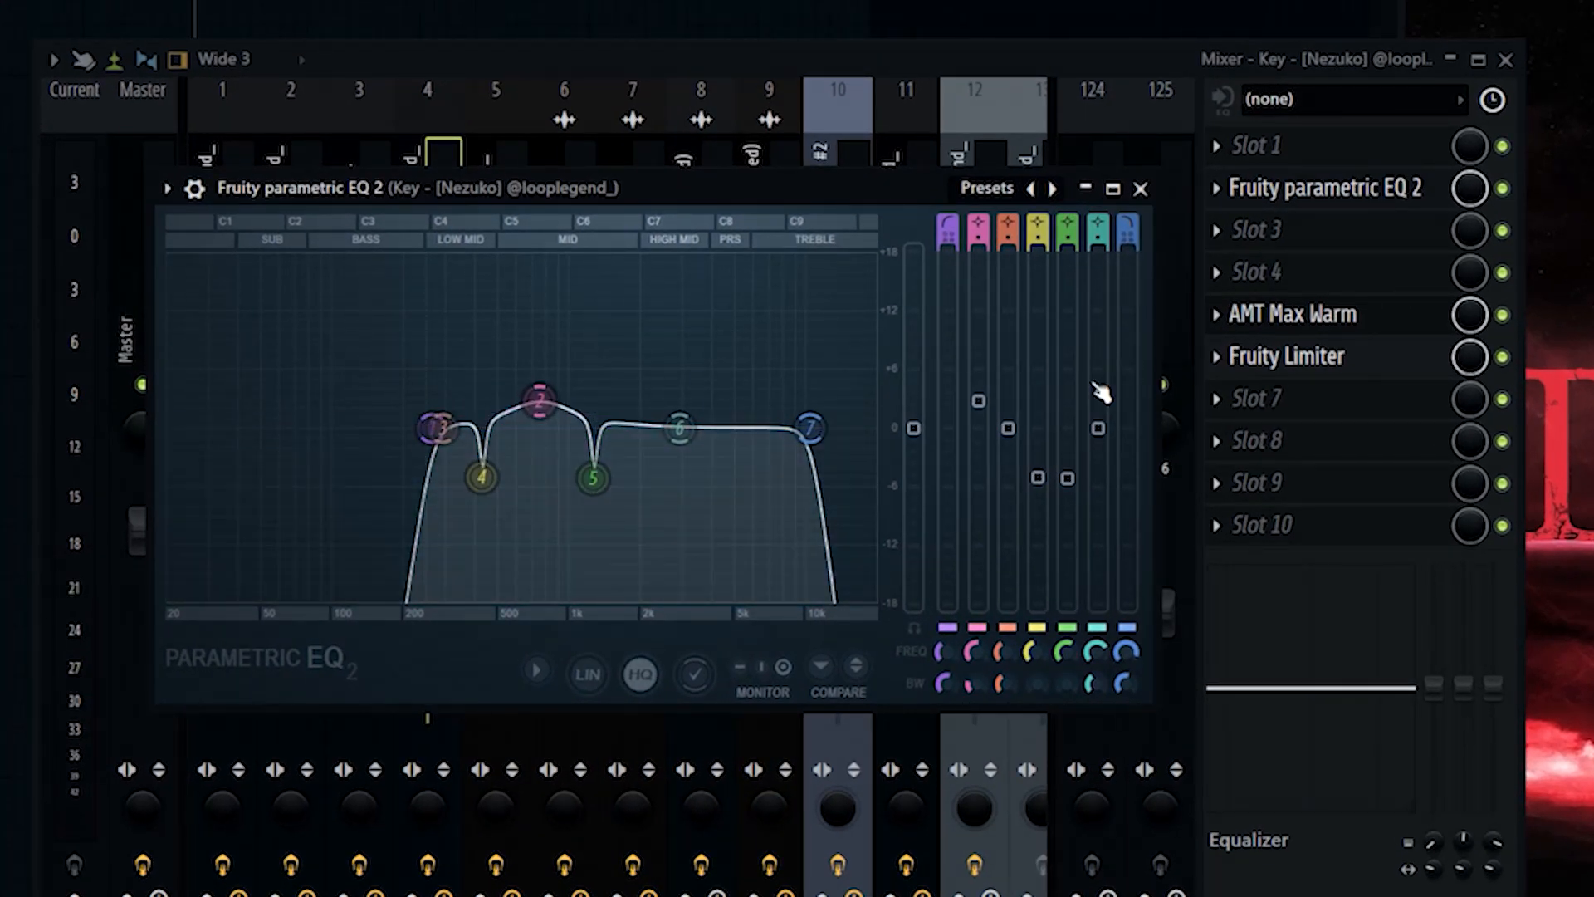
Show the AMT Max Warm and Fruity Limiter effects on the Key - [Nezuko] mixer track.
left_click(1286, 316)
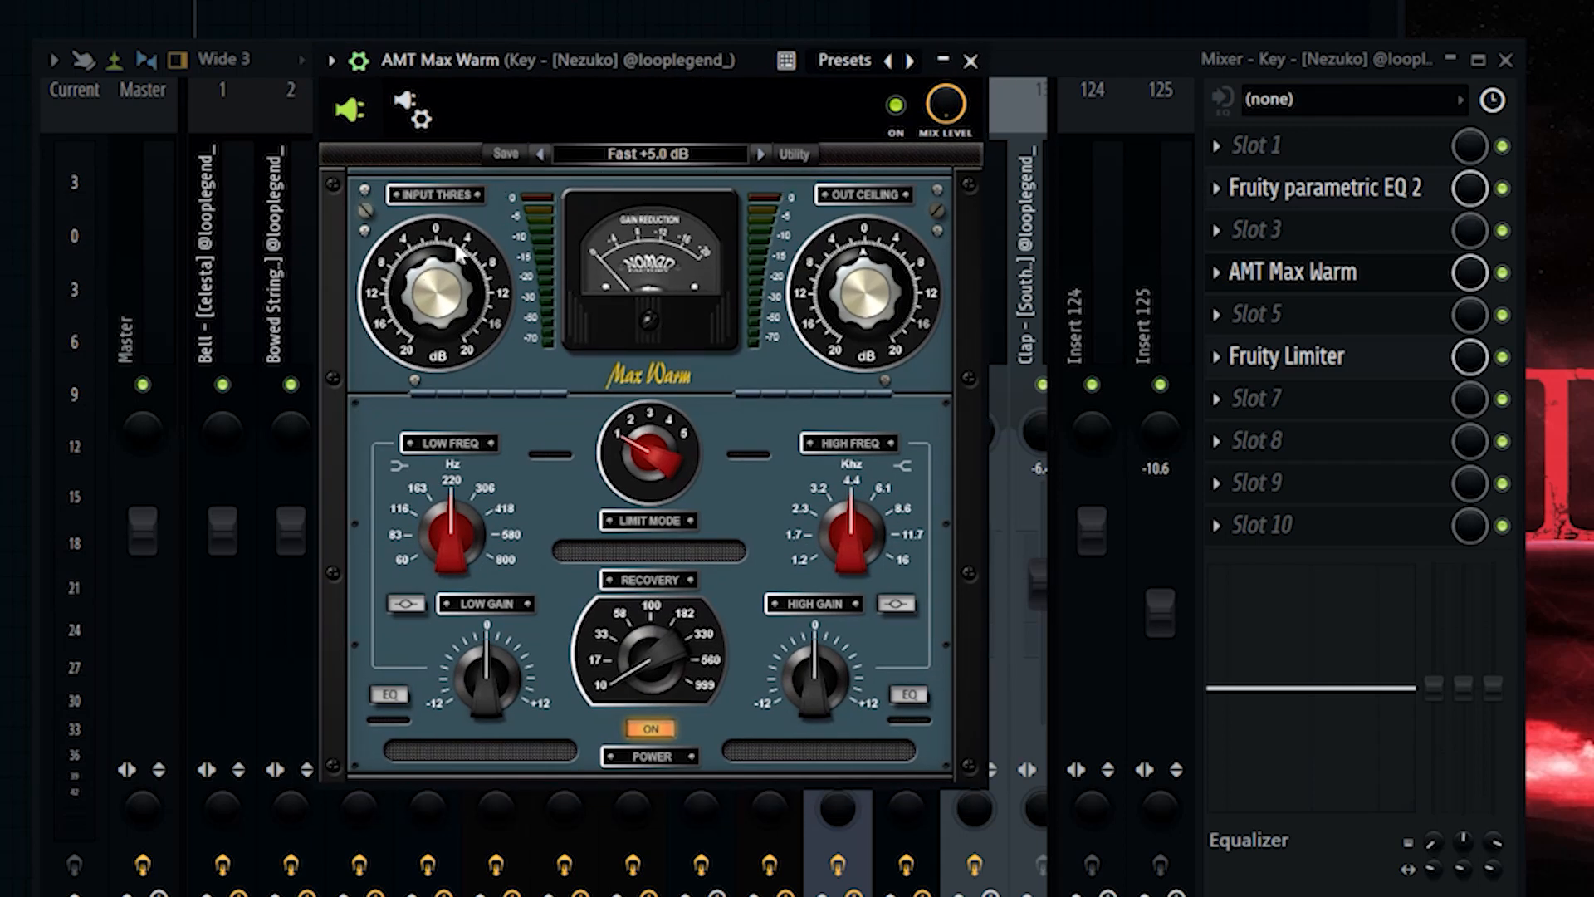
left_click(1287, 357)
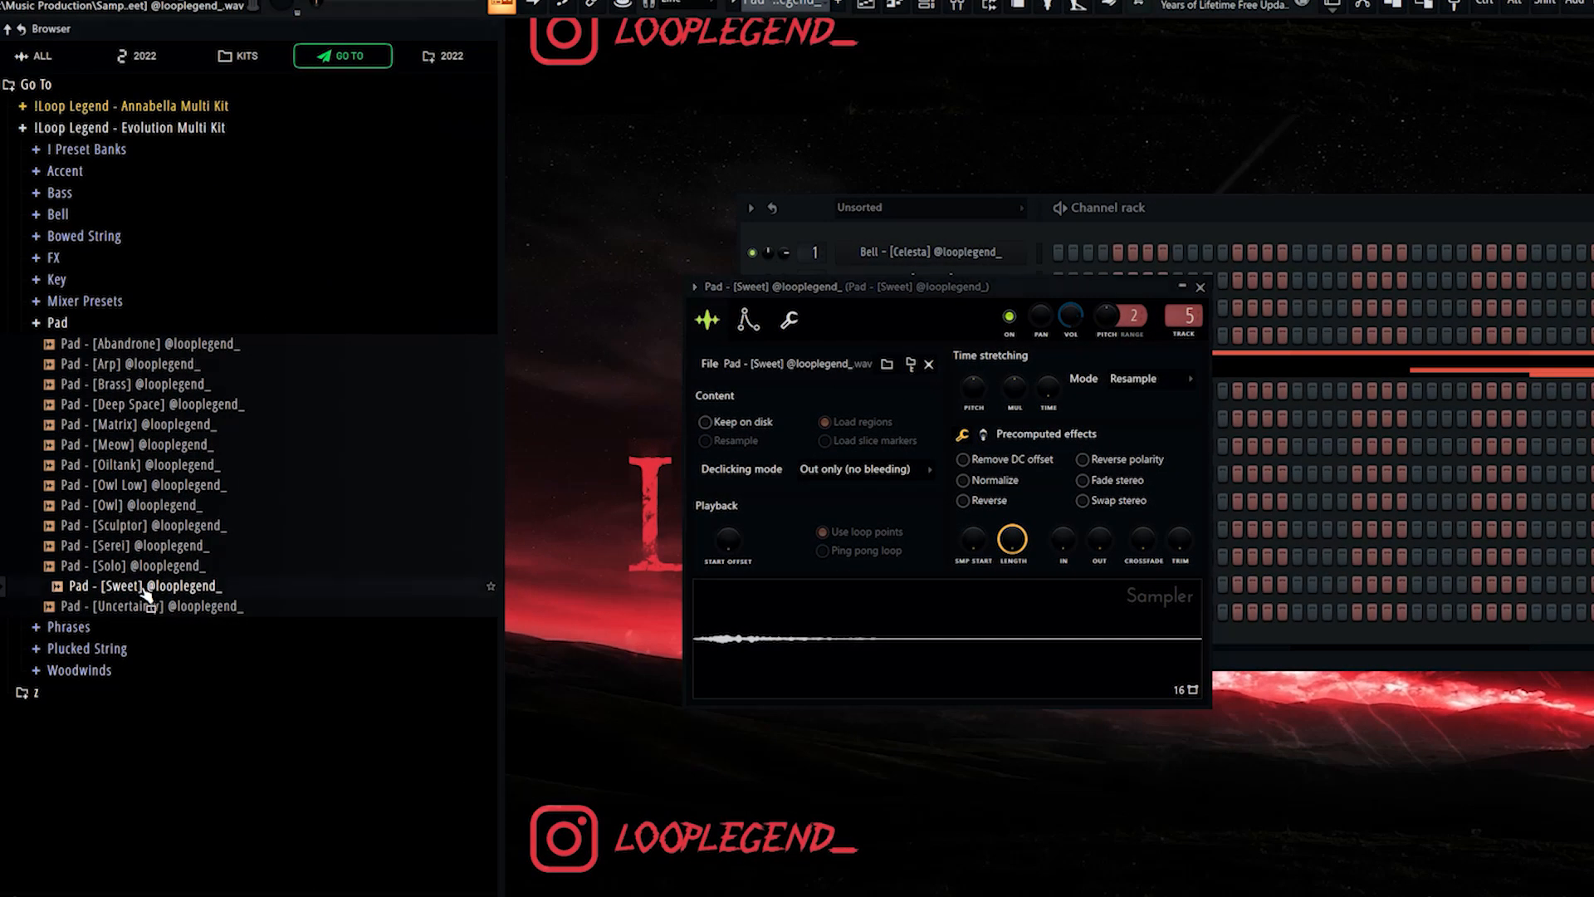
View the volume envelope of the Pad - [Sweet] sampler and play its pattern in the piano roll.
left_click(748, 319)
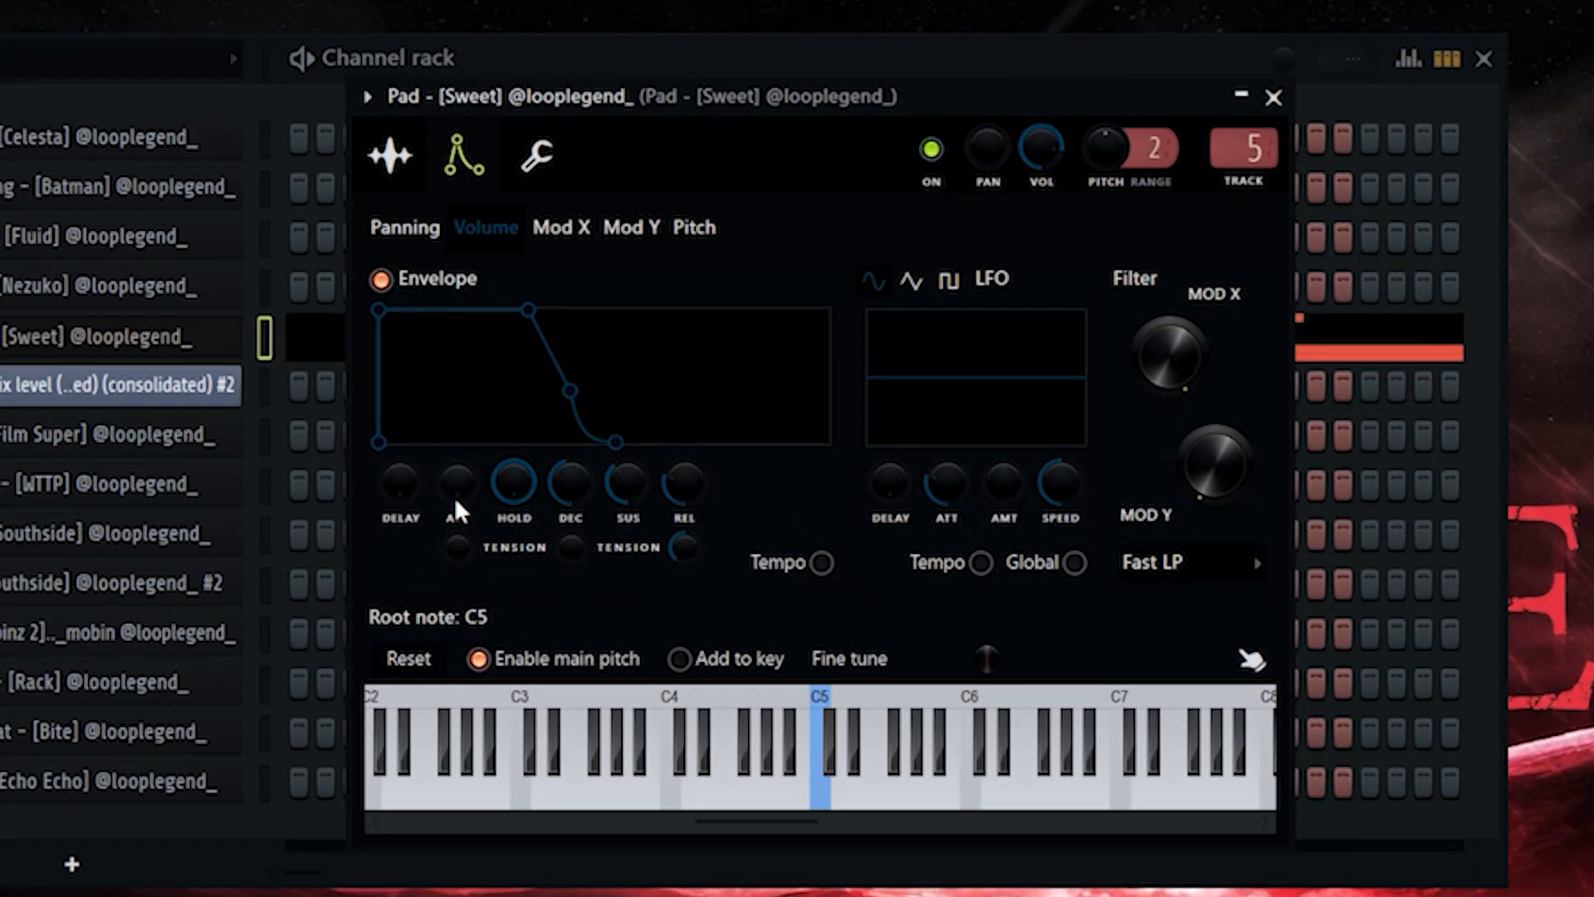
right_click(751, 502)
left_click(477, 492)
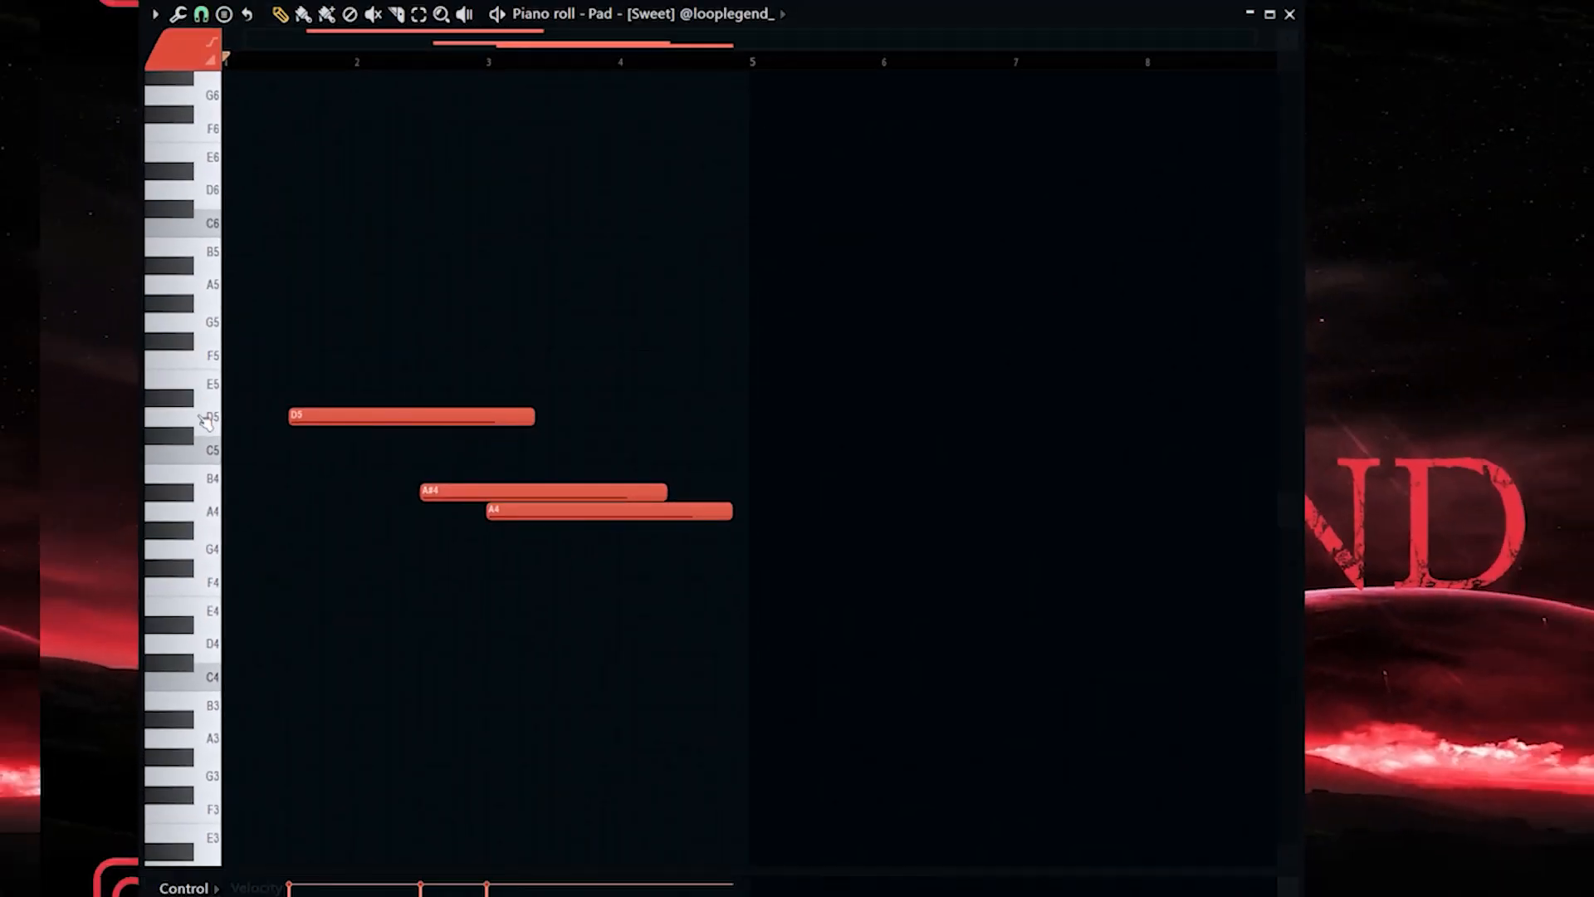
key("space")
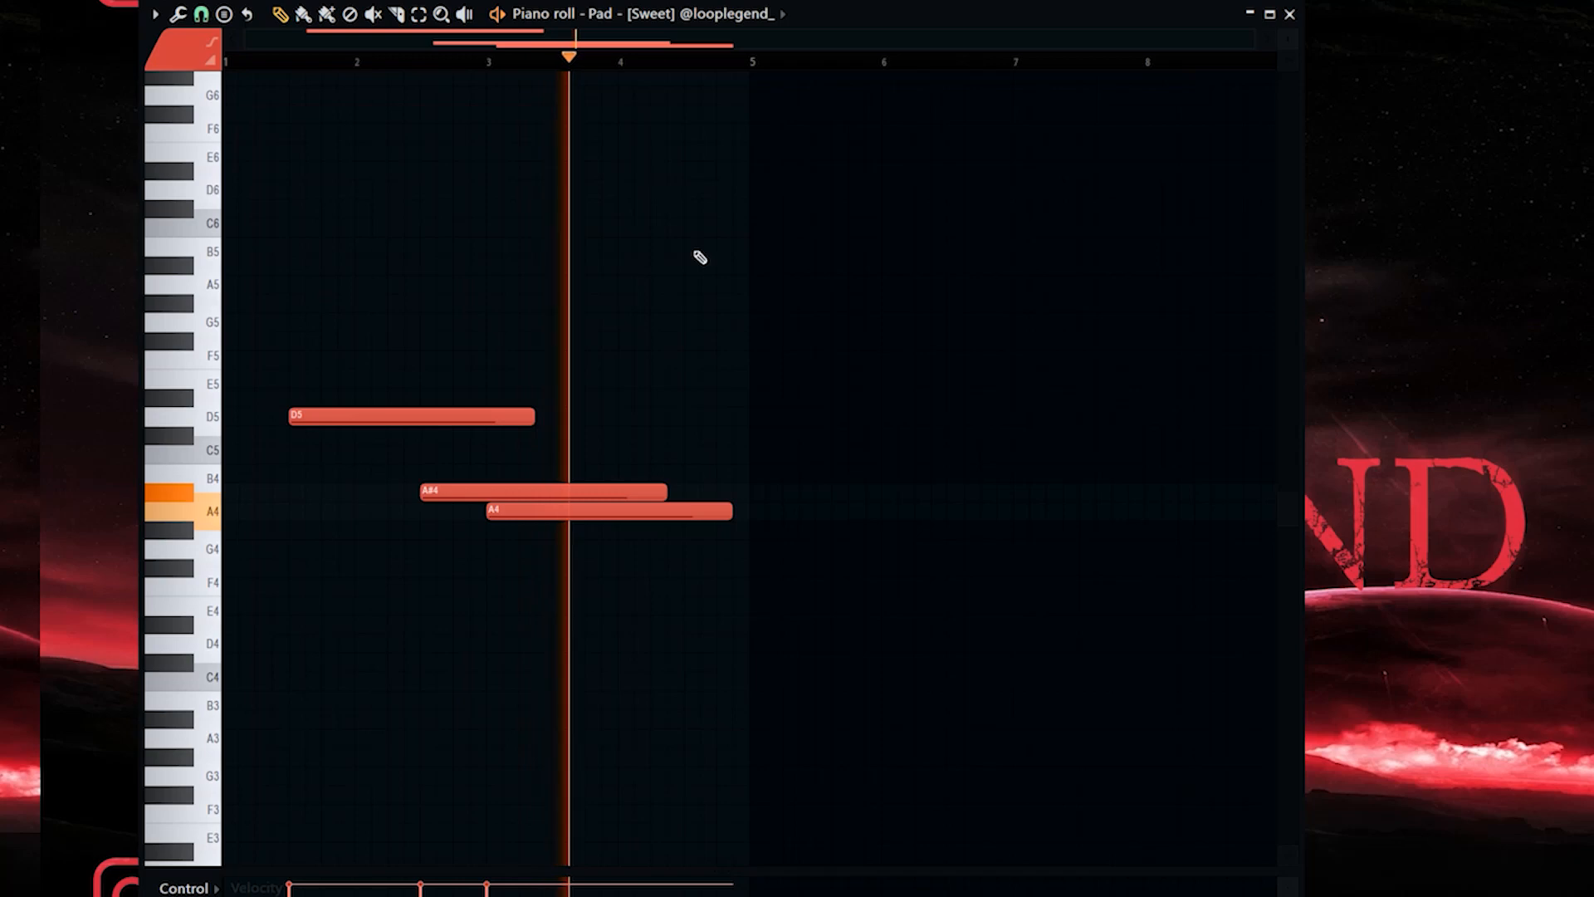
key("space")
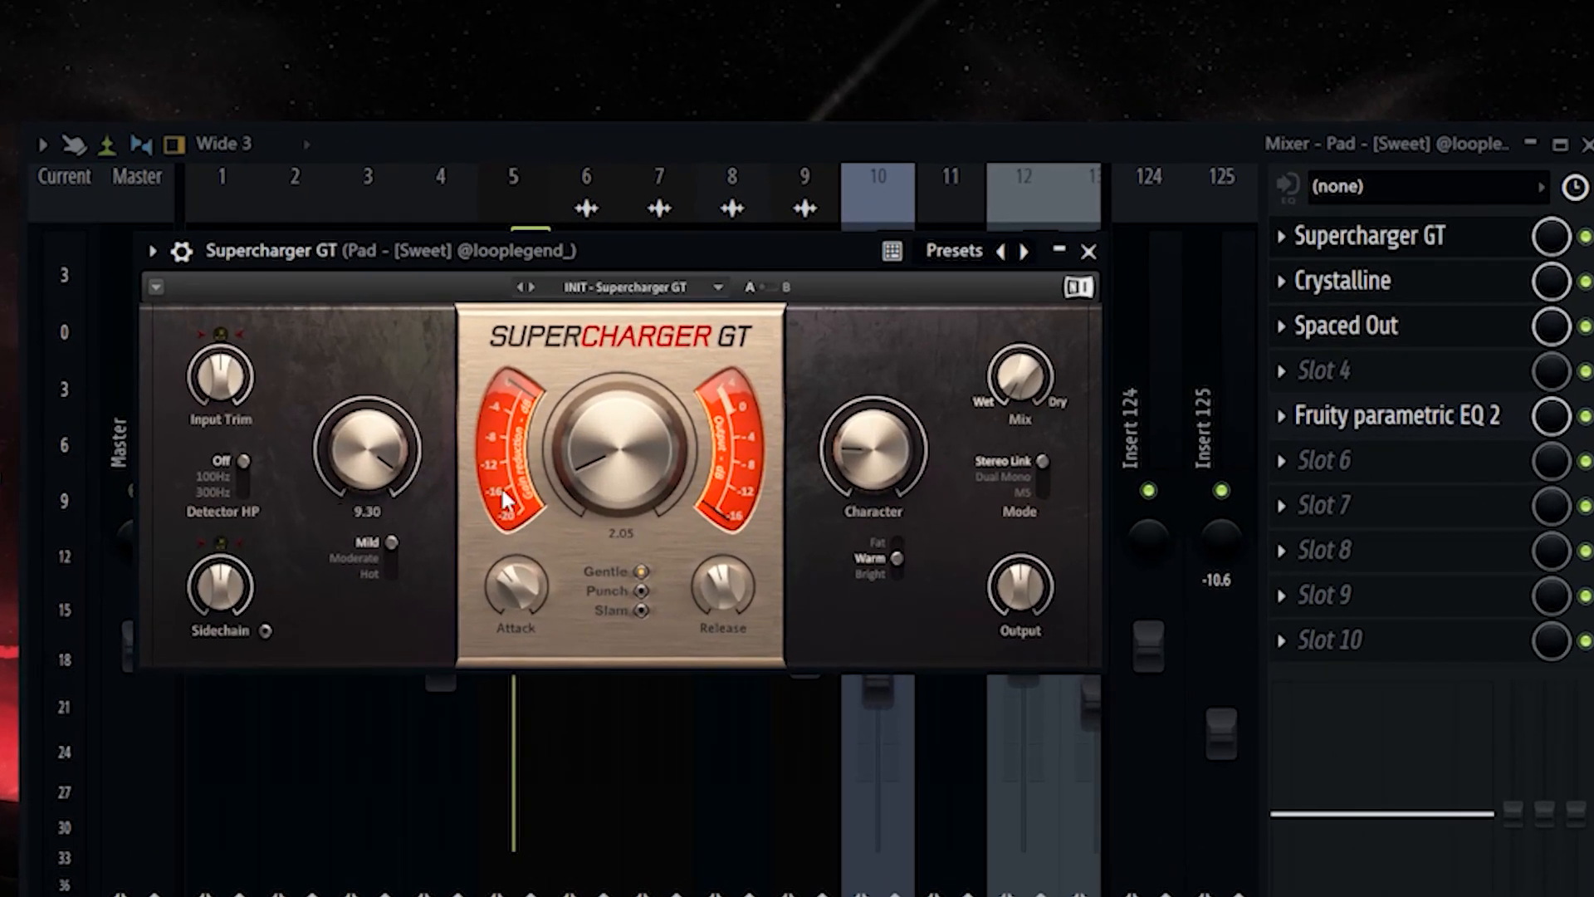
Examine the Crystalline and Spaced Out effect settings on the Pad - [Sweet] mixer track.
left_click(1089, 251)
left_click(1343, 280)
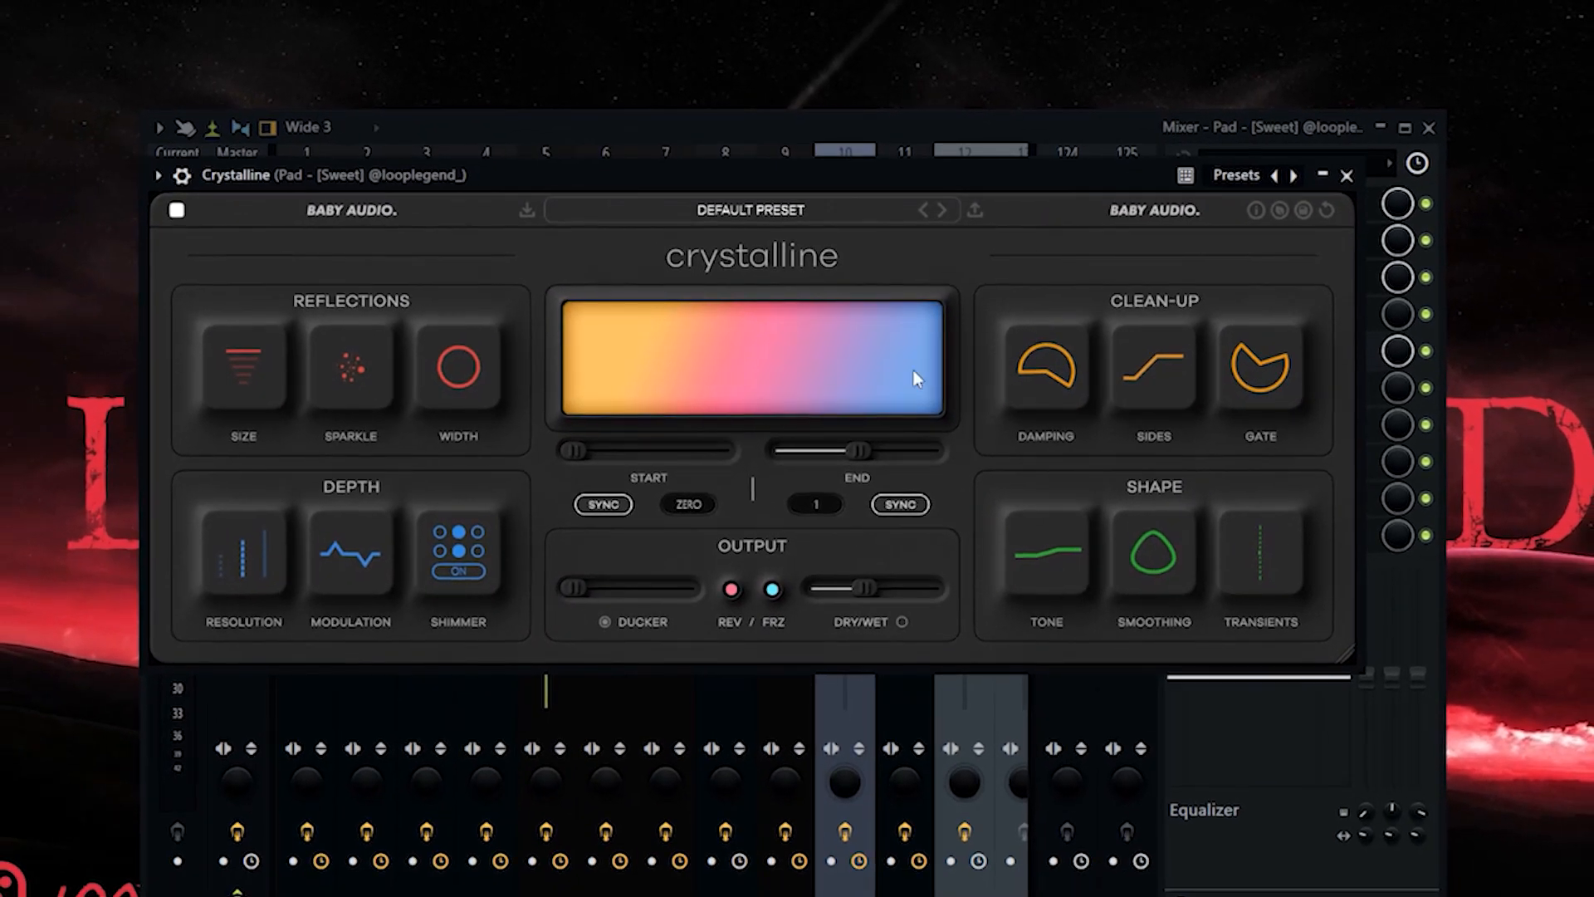
left_click_drag(437, 192, 337, 201)
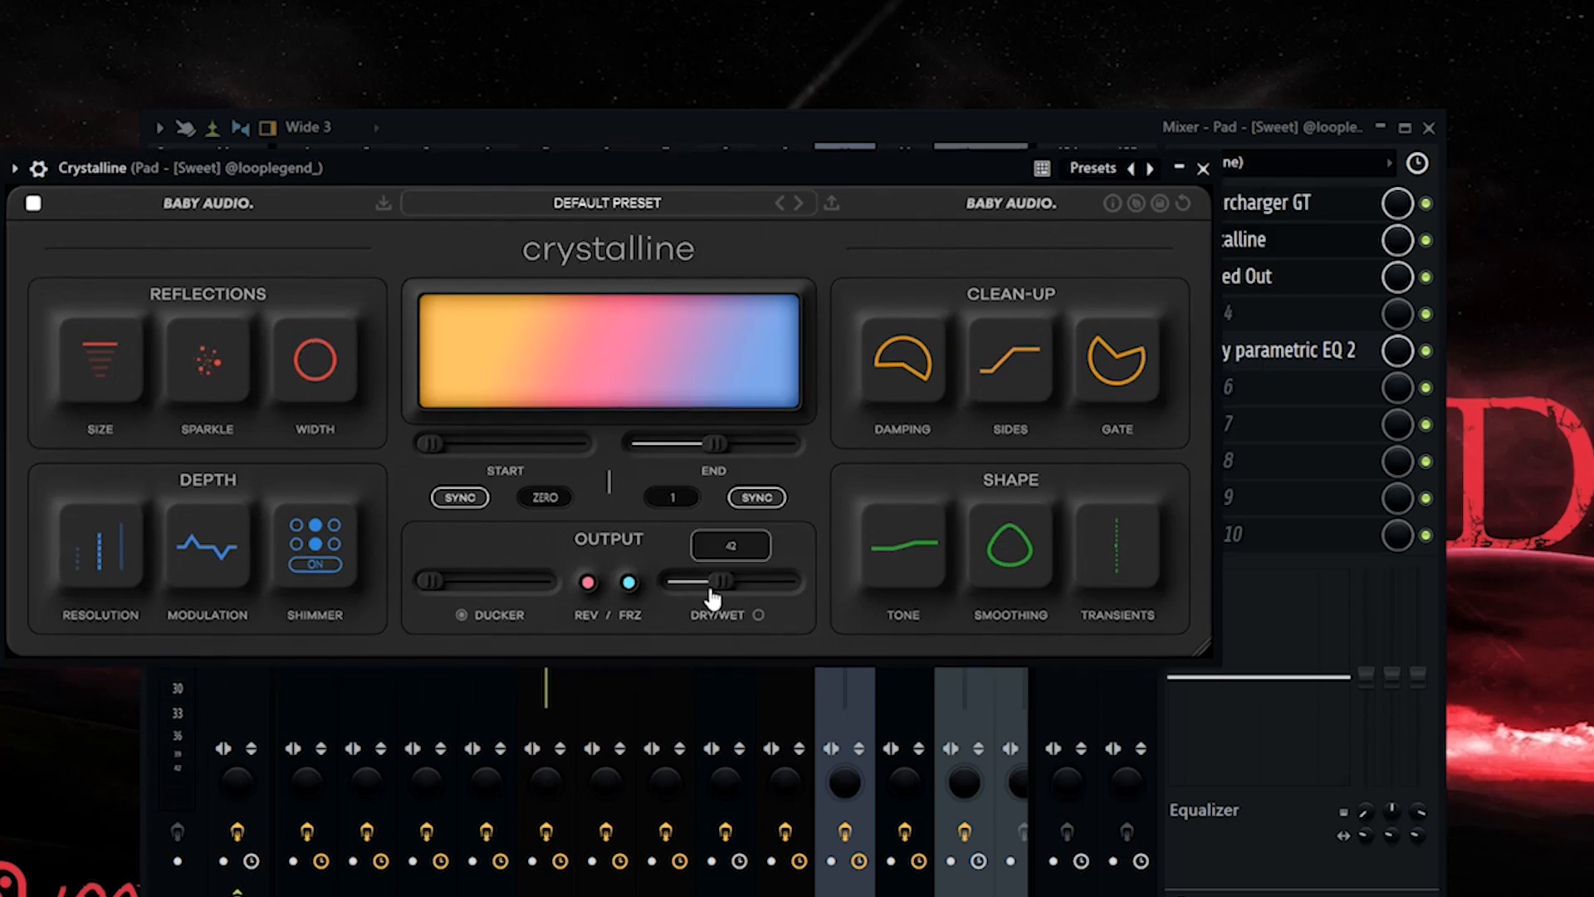
mouse_move(98, 379)
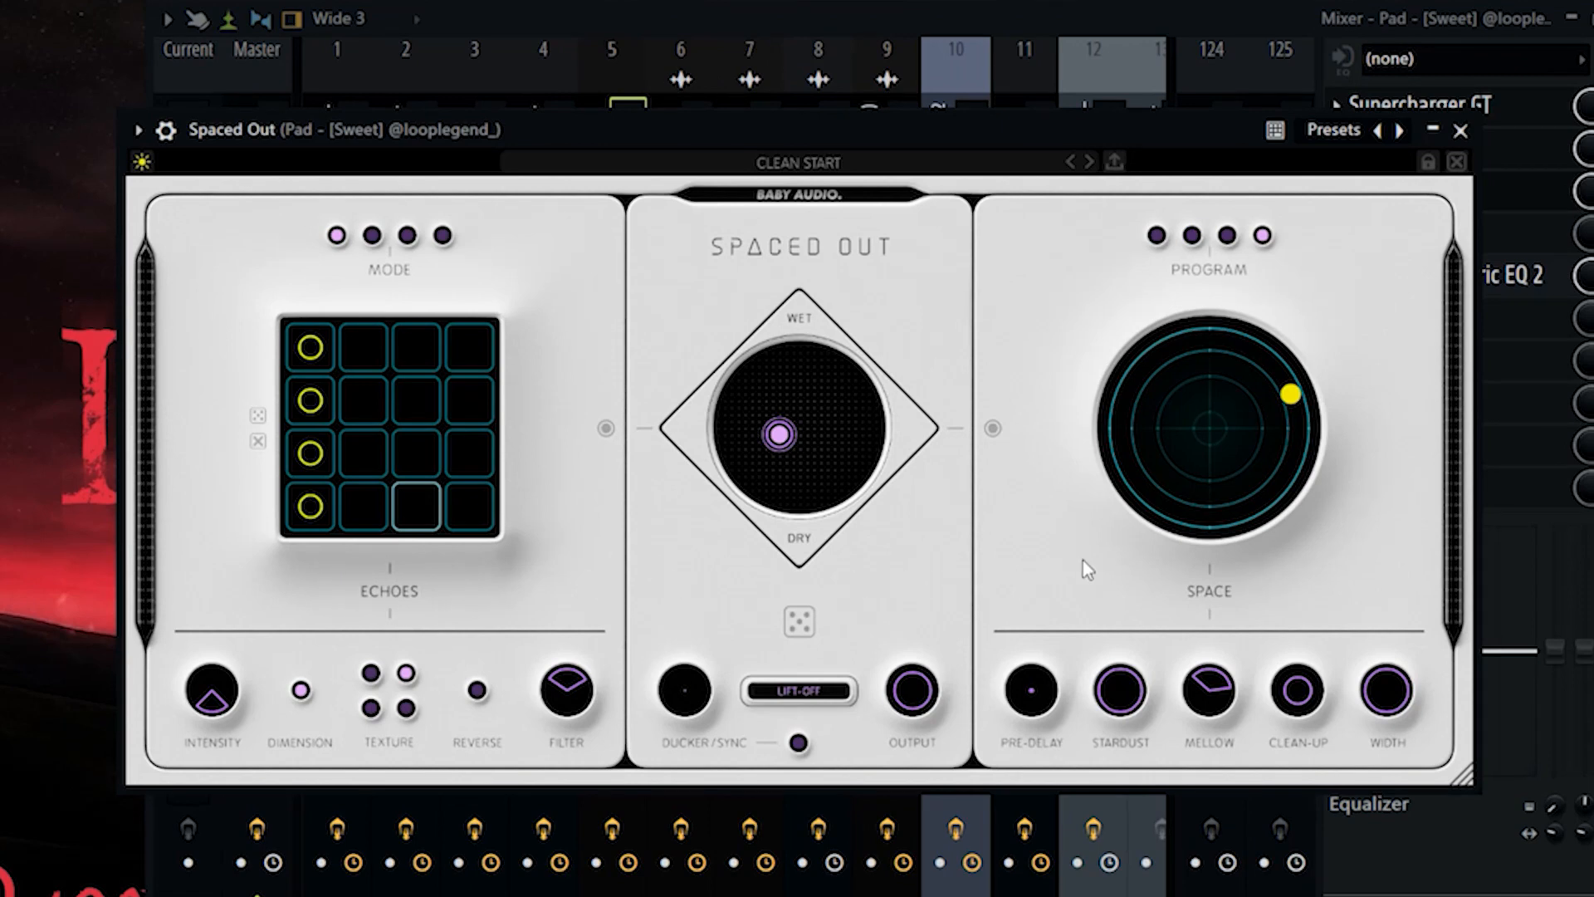
left_click(1466, 134)
left_click(1471, 165)
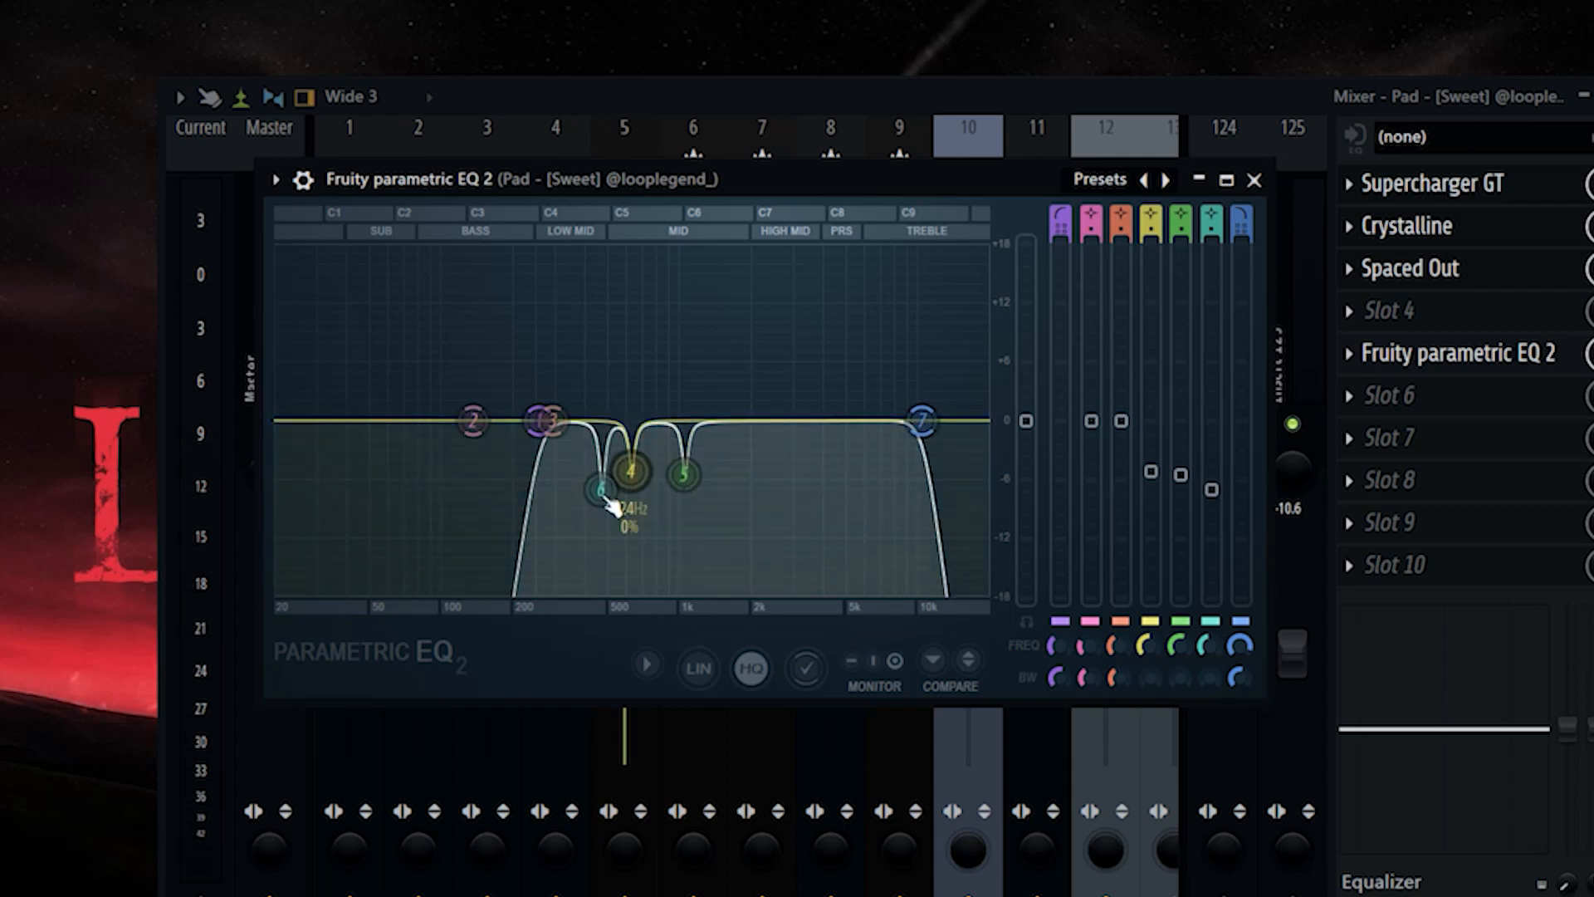
Reset band 5 of the pad's Fruity Parametric EQ 2, place it at 1847 Hz with a slight cut, and play the pattern.
right_click(684, 473)
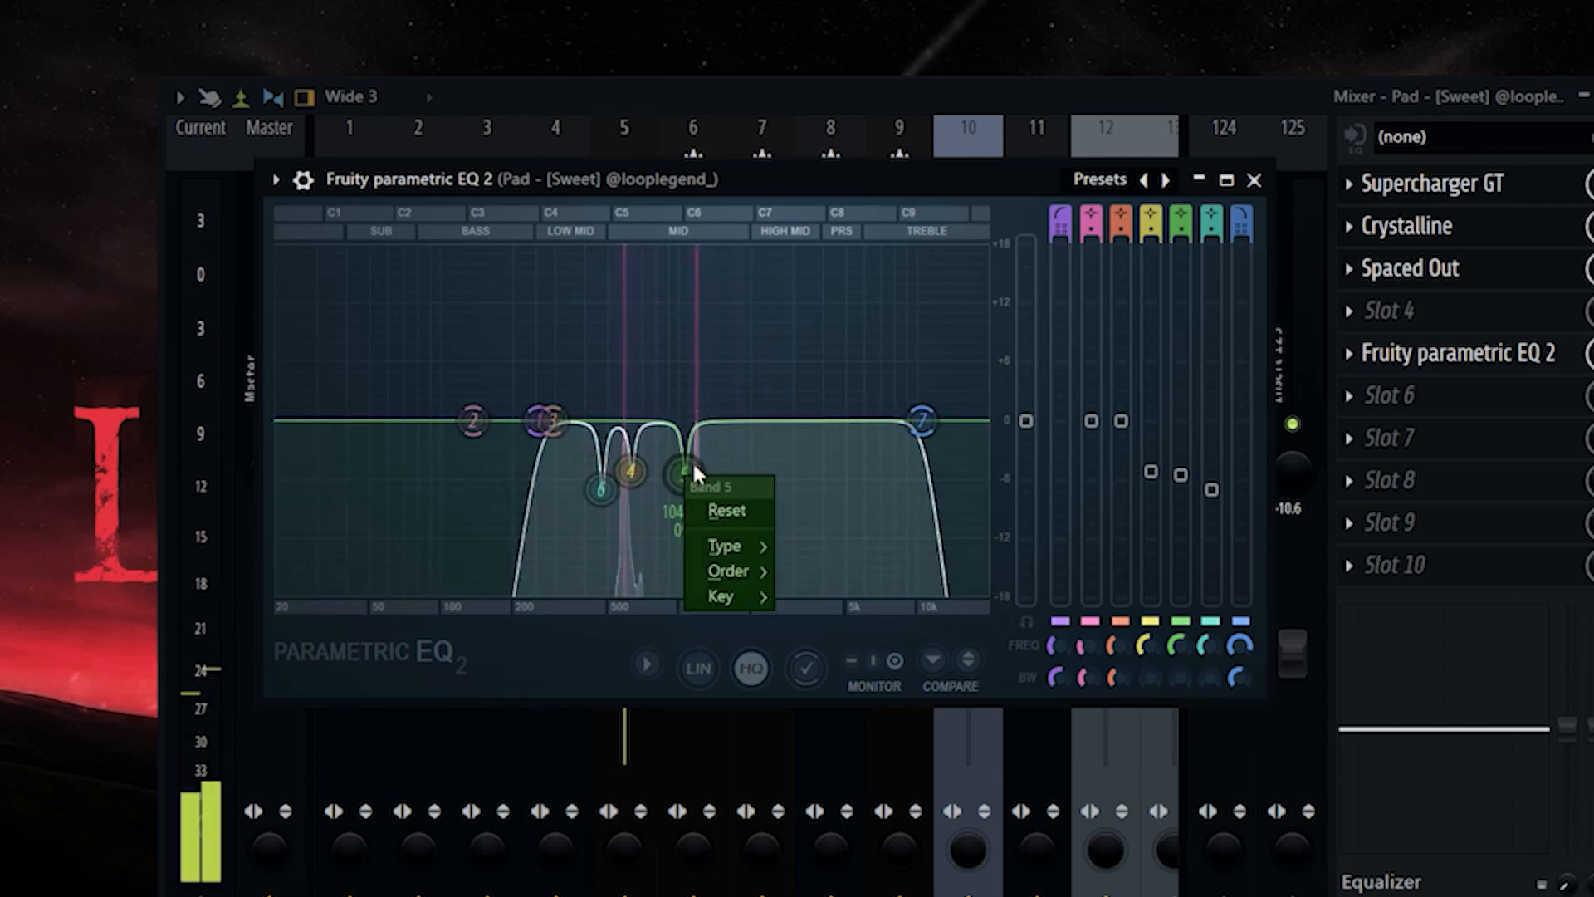
left_click(726, 510)
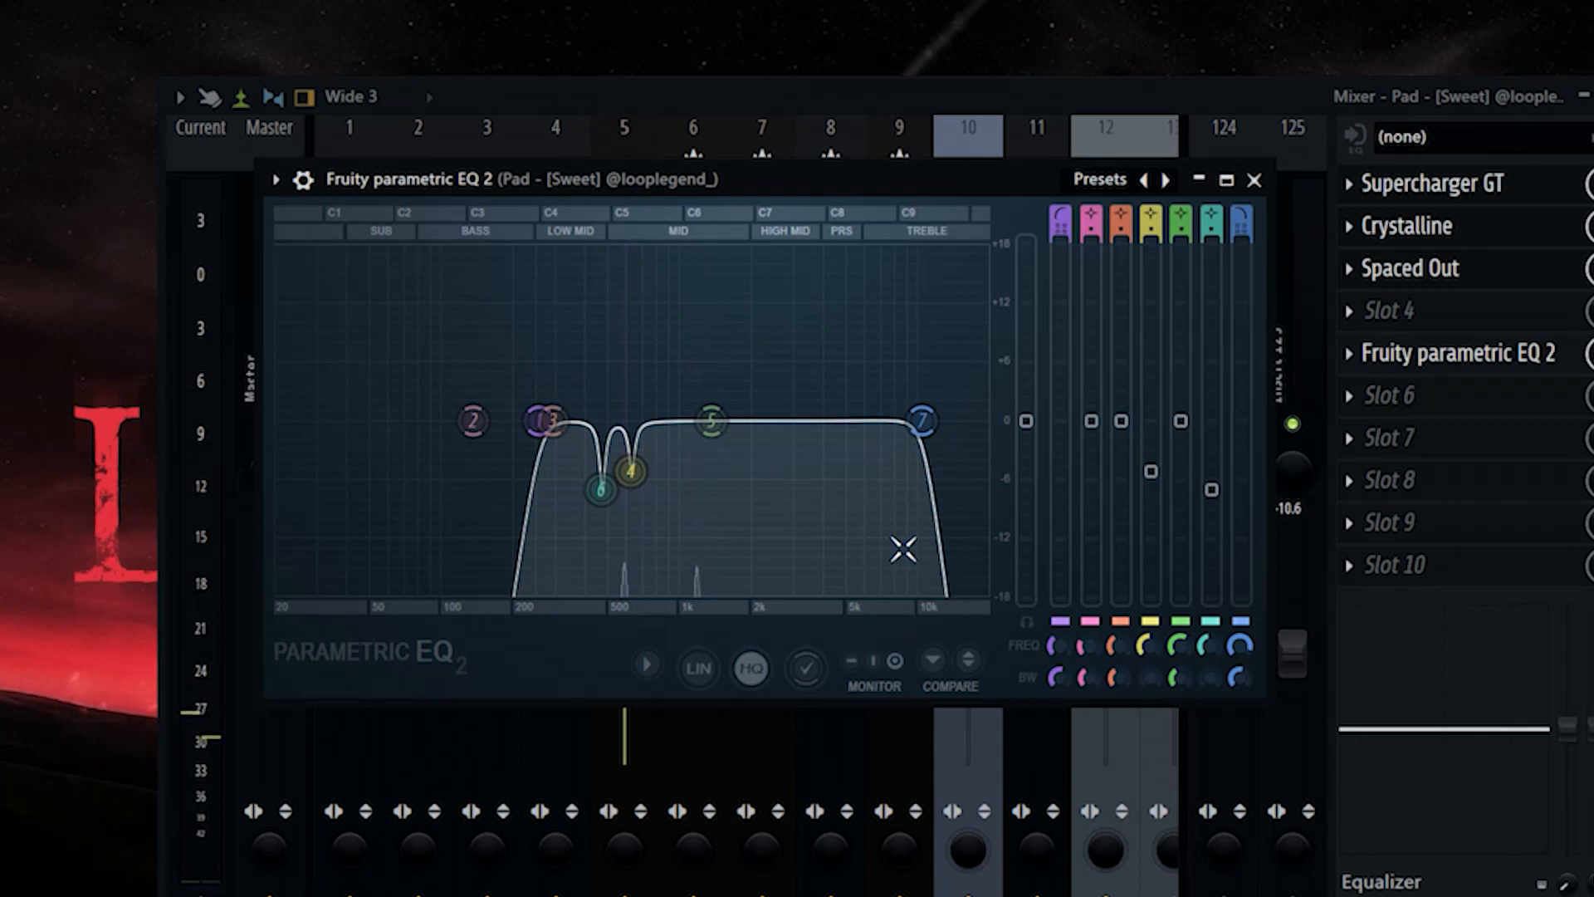
left_click_drag(711, 421, 728, 437)
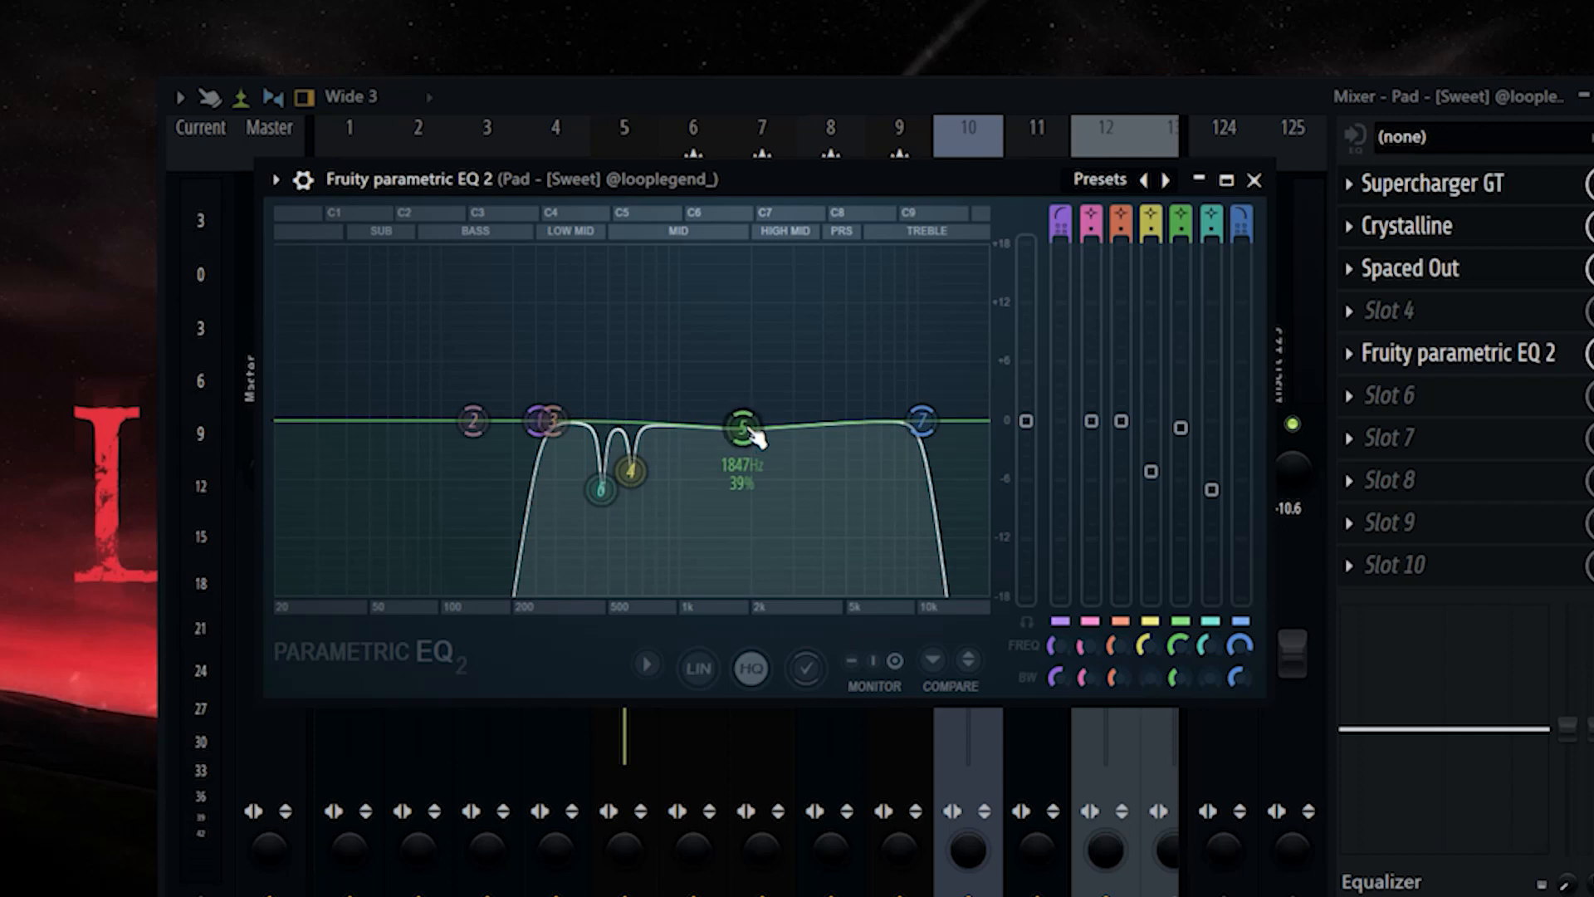
key("space")
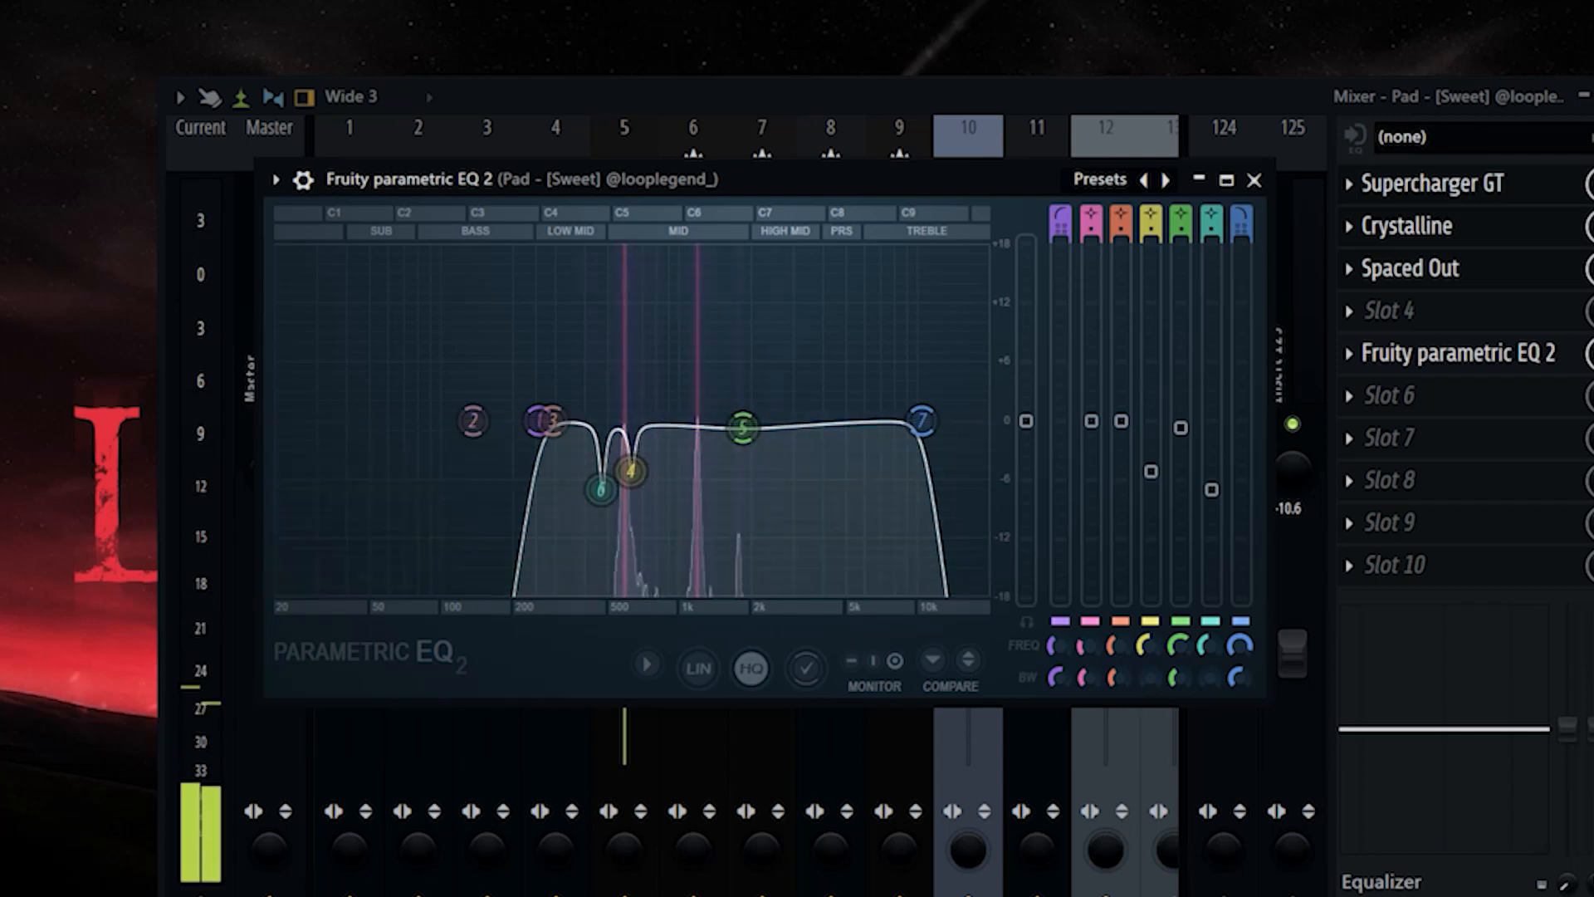
Narrow the bandwidth of EQ band 5 to 17% and move the band near 1 kHz with a deeper cut.
scroll(745, 424, "up", 3)
scroll(746, 424, "down", 3)
scroll(745, 423, "up", 2)
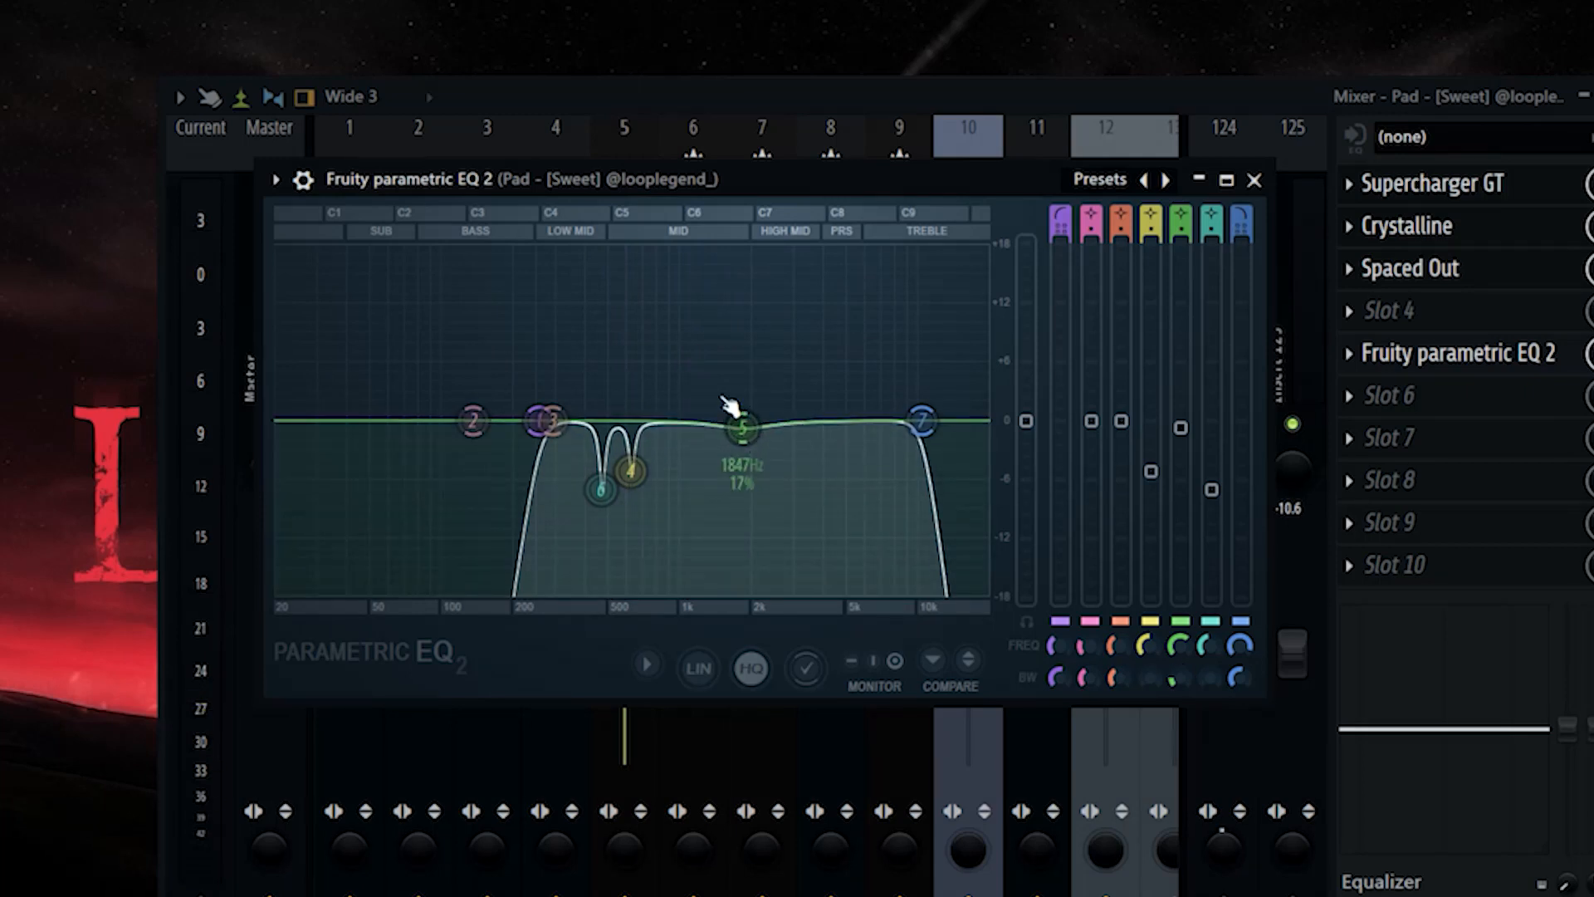
left_click_drag(744, 427, 695, 478)
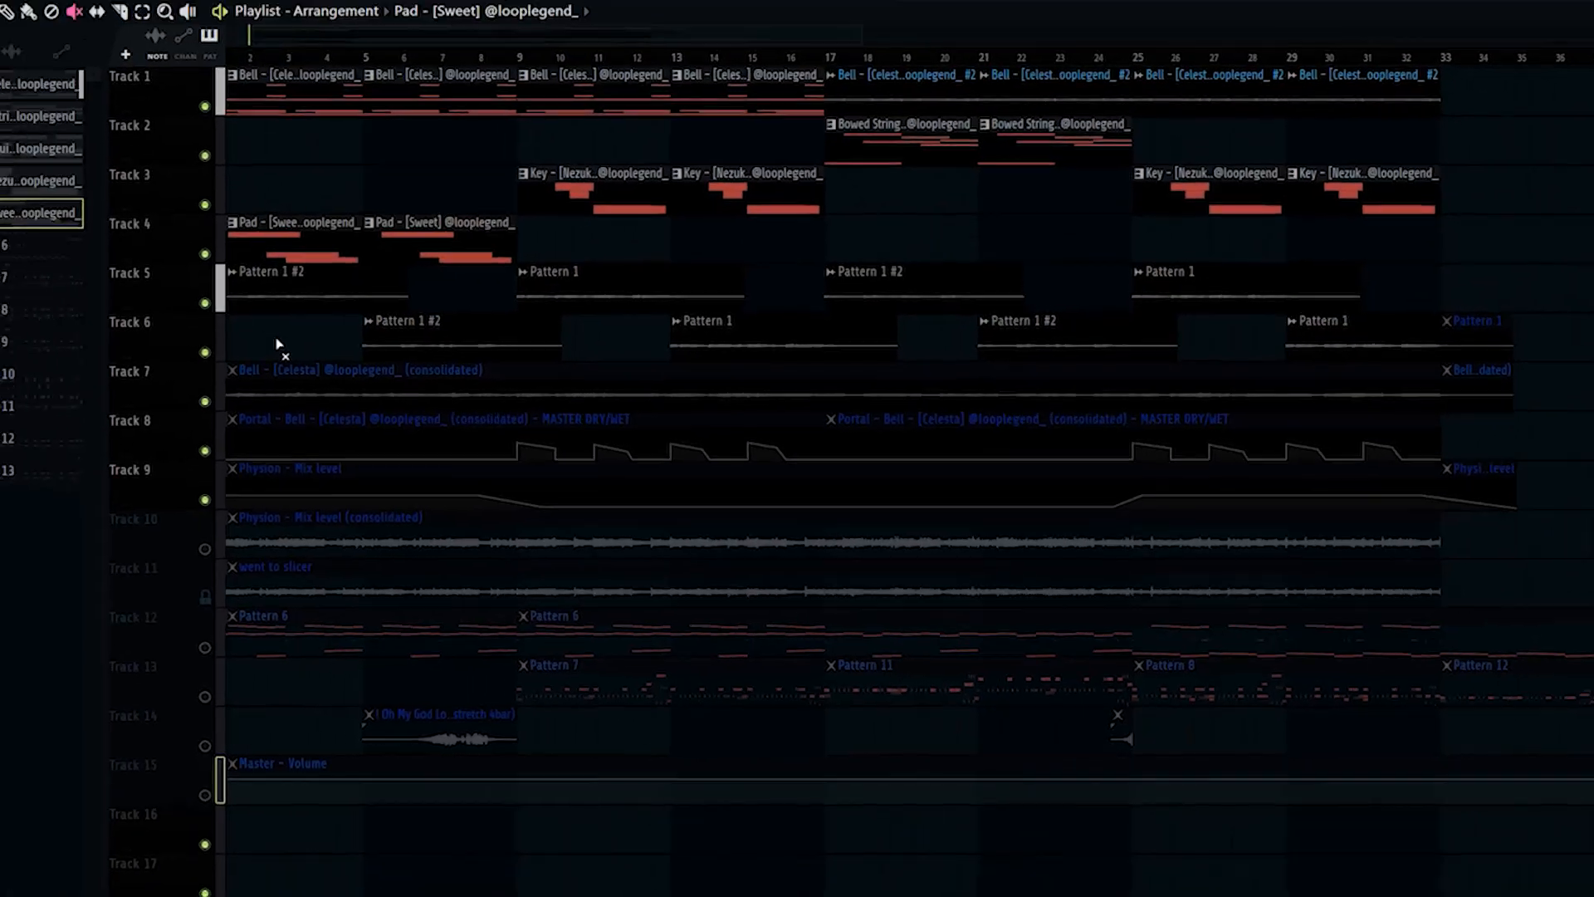
Play the arrangement's opening bars and view the pattern and audio clips on Tracks 1 to 6.
scroll(475, 410, "up", 4)
scroll(478, 404, "up", 4)
scroll(475, 399, "up", 2)
scroll(449, 392, "up", 4)
scroll(516, 403, "up", 4)
scroll(518, 412, "down", 6)
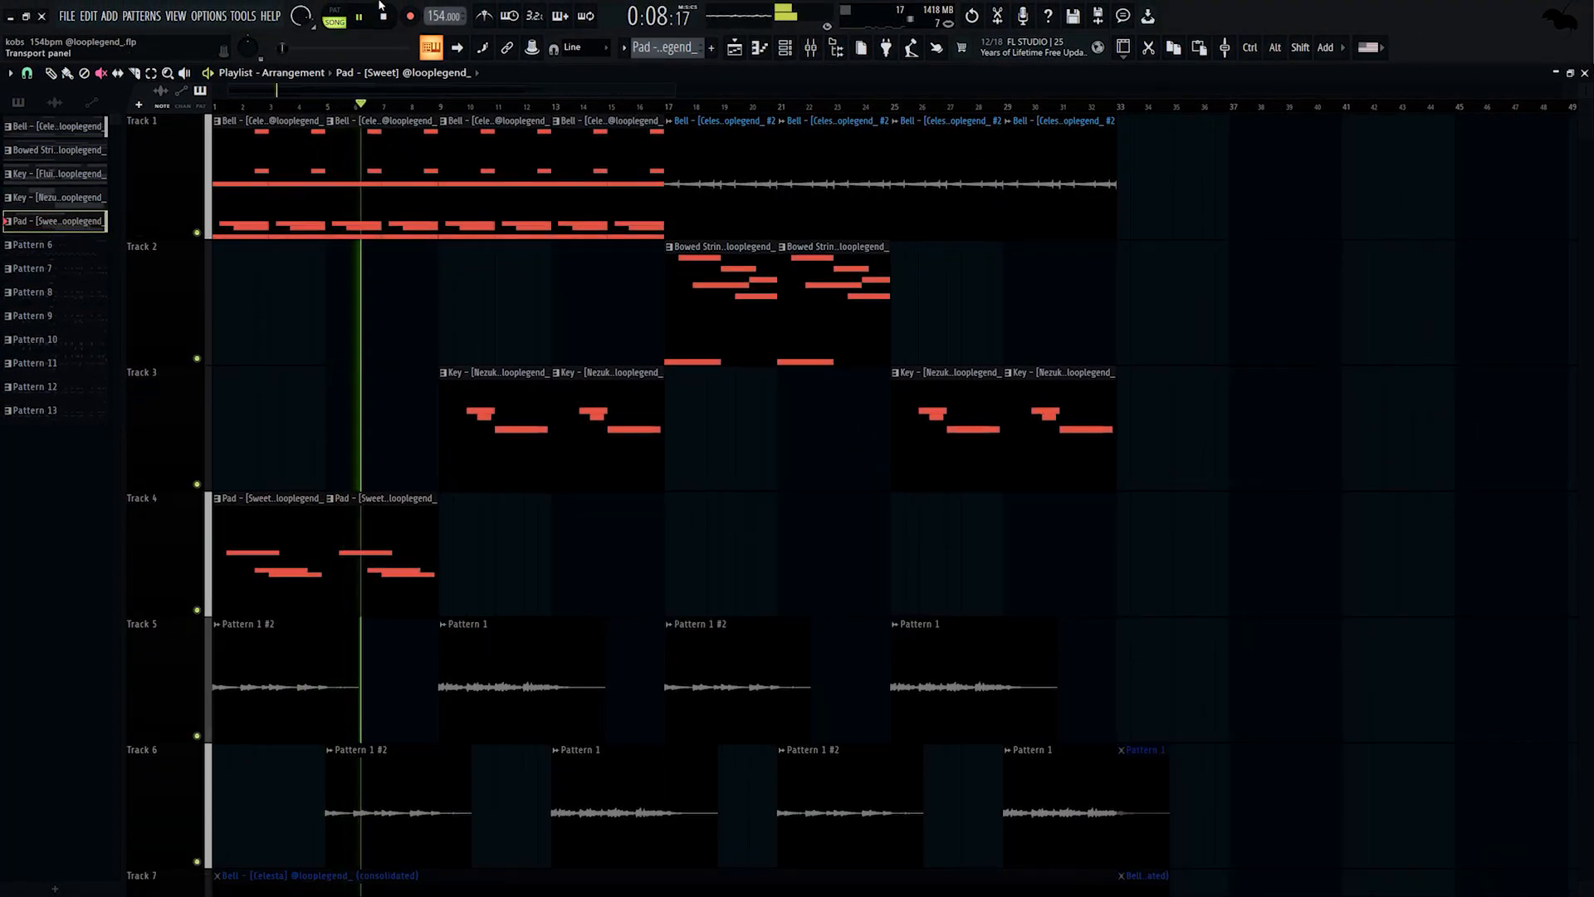
key("space")
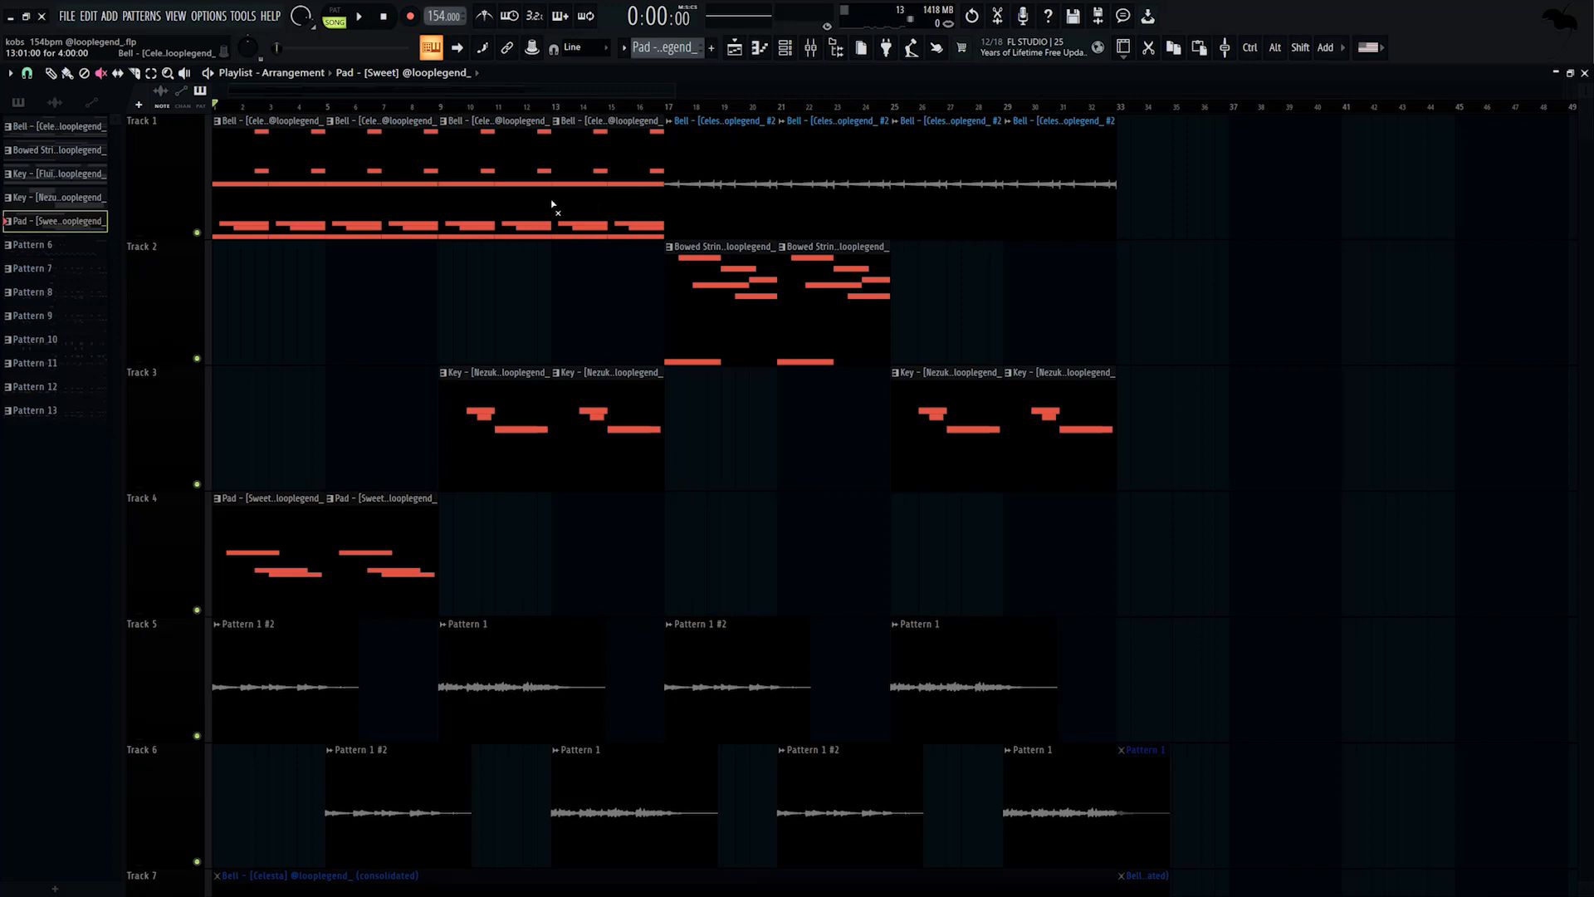
Highlight the four bell pattern clips on Track 1 and examine the Bell - [Celesta] #2 audio clip that follows them.
left_click_drag(1179, 802, 709, 664)
left_click_drag(243, 198, 503, 199)
left_click_drag(599, 200, 441, 200)
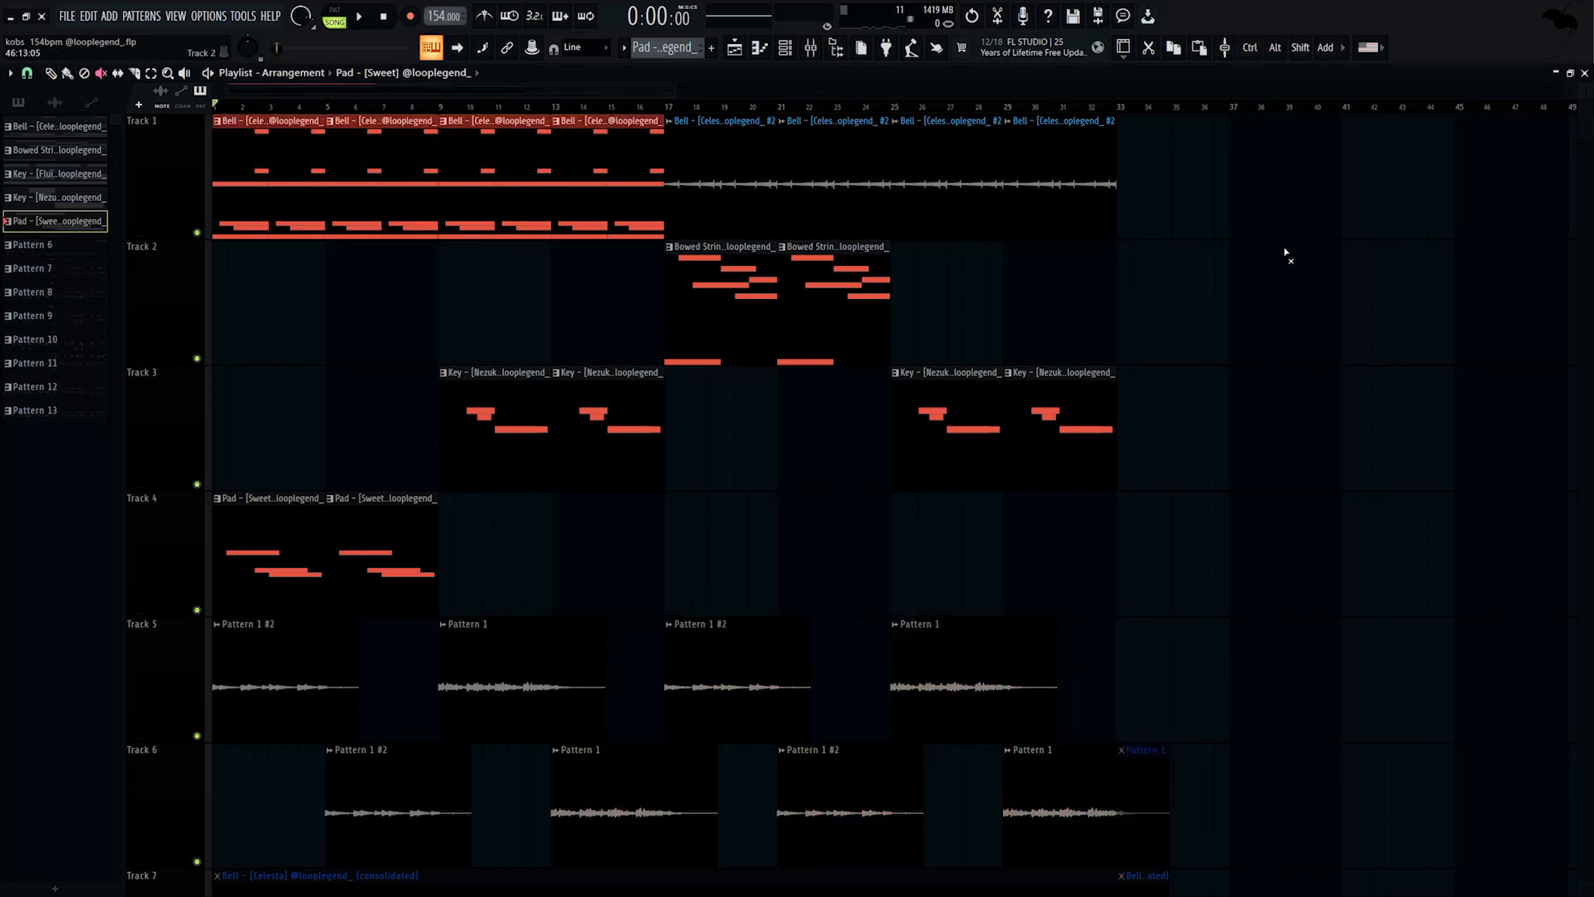
double_click(706, 158)
key("space")
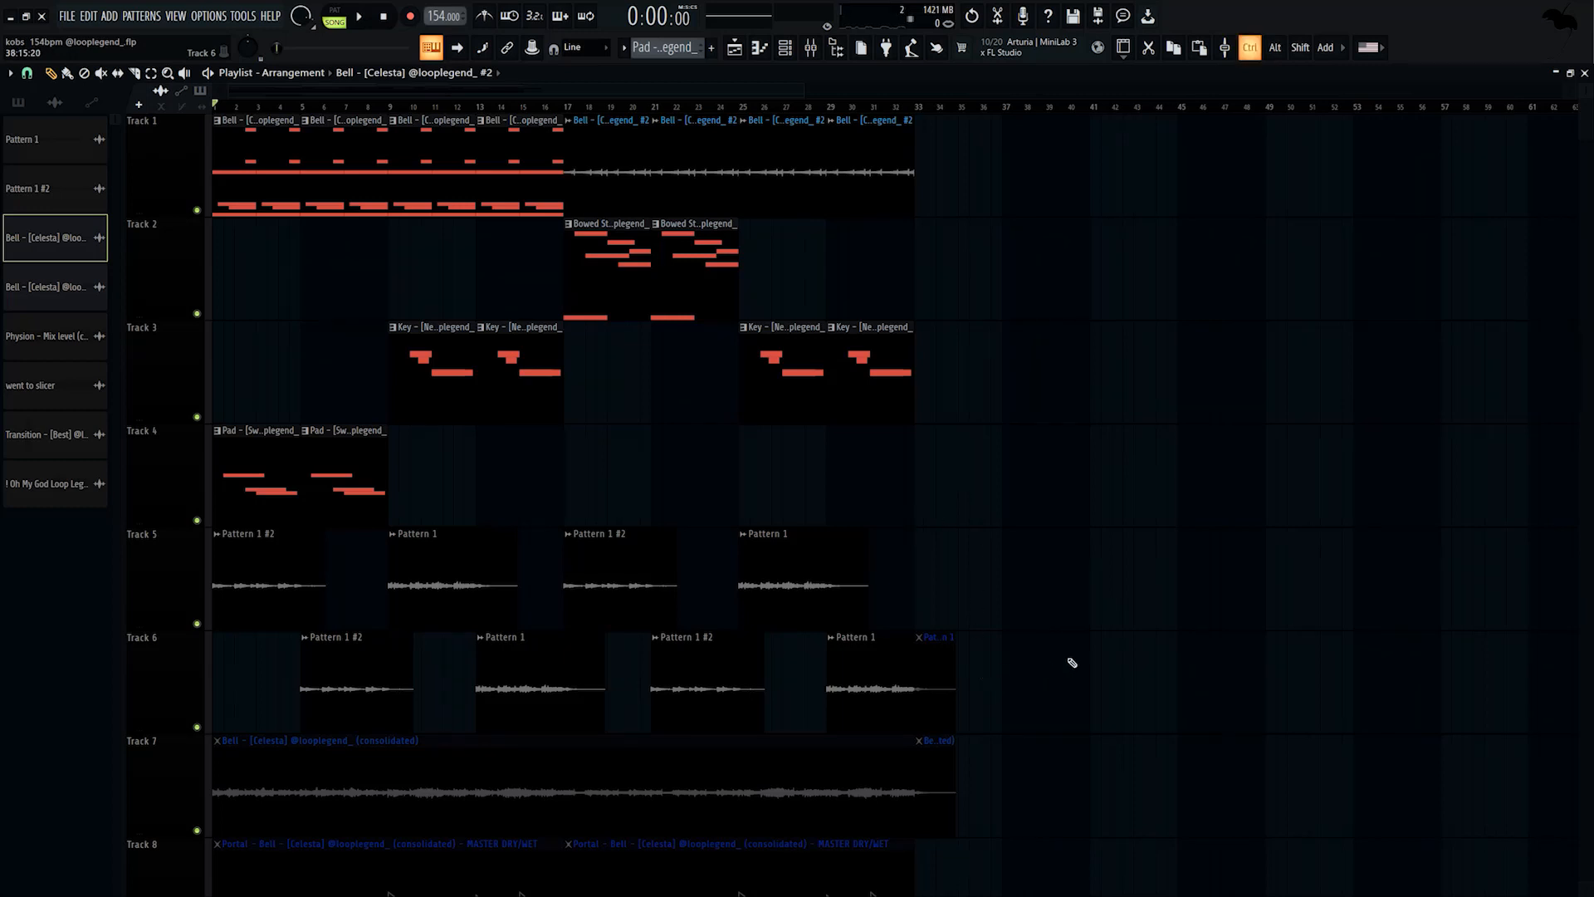
Consolidate all the clips on Tracks 1 to 6 and view the sample settings of the consolidated bell clip on Track 7.
left_click_drag(1138, 735, 81, 62)
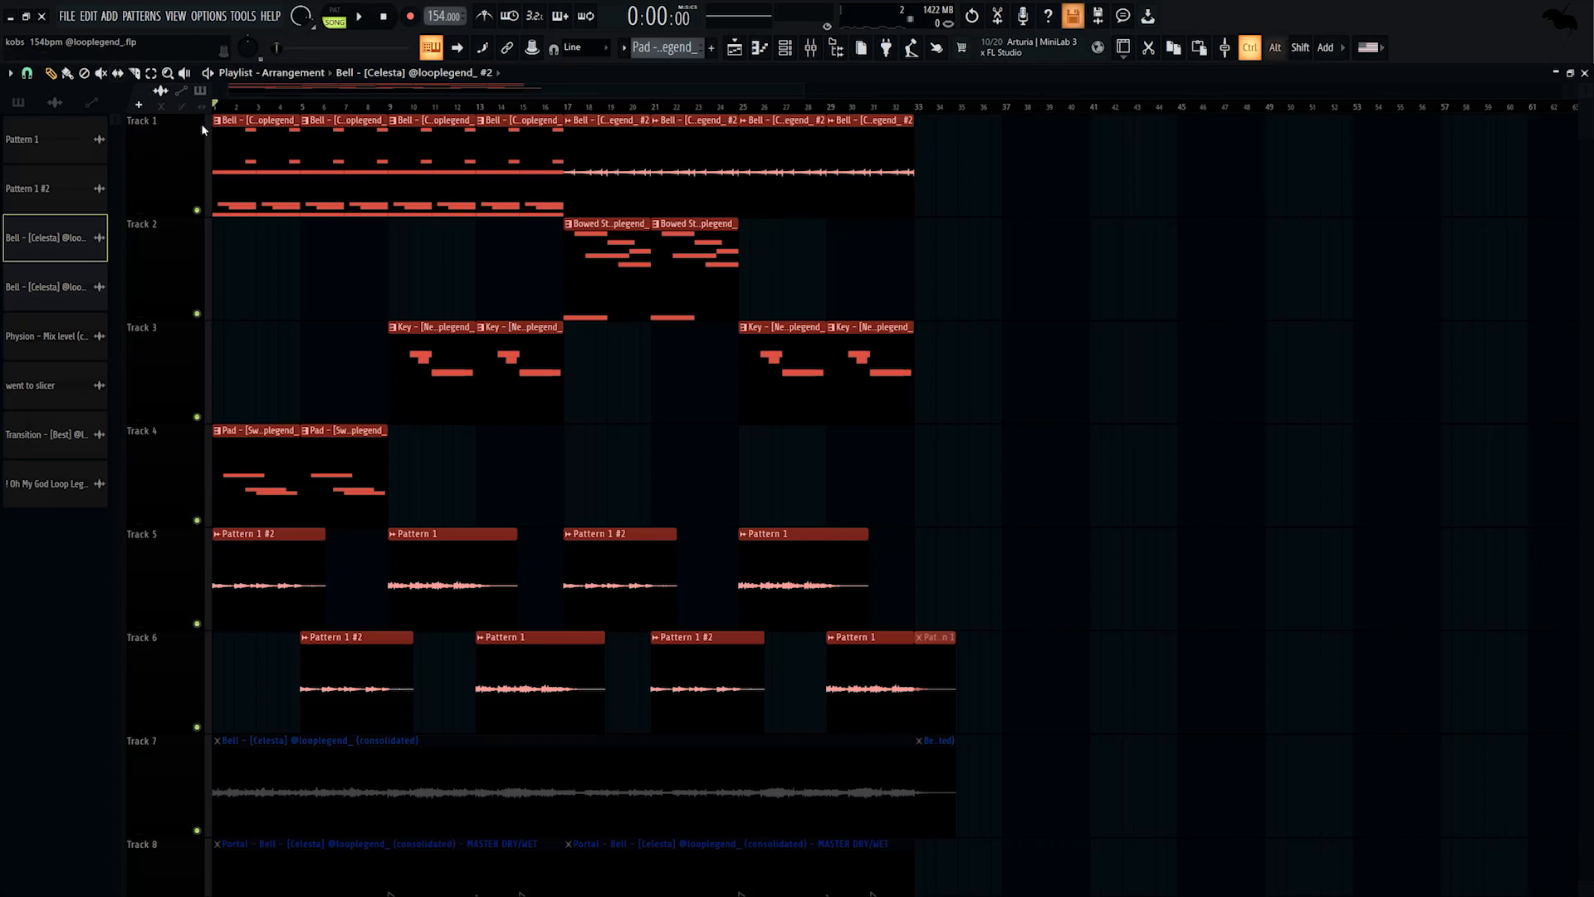
key("ctrl+alt+c")
left_click(924, 669)
left_click_drag(307, 138, 889, 332)
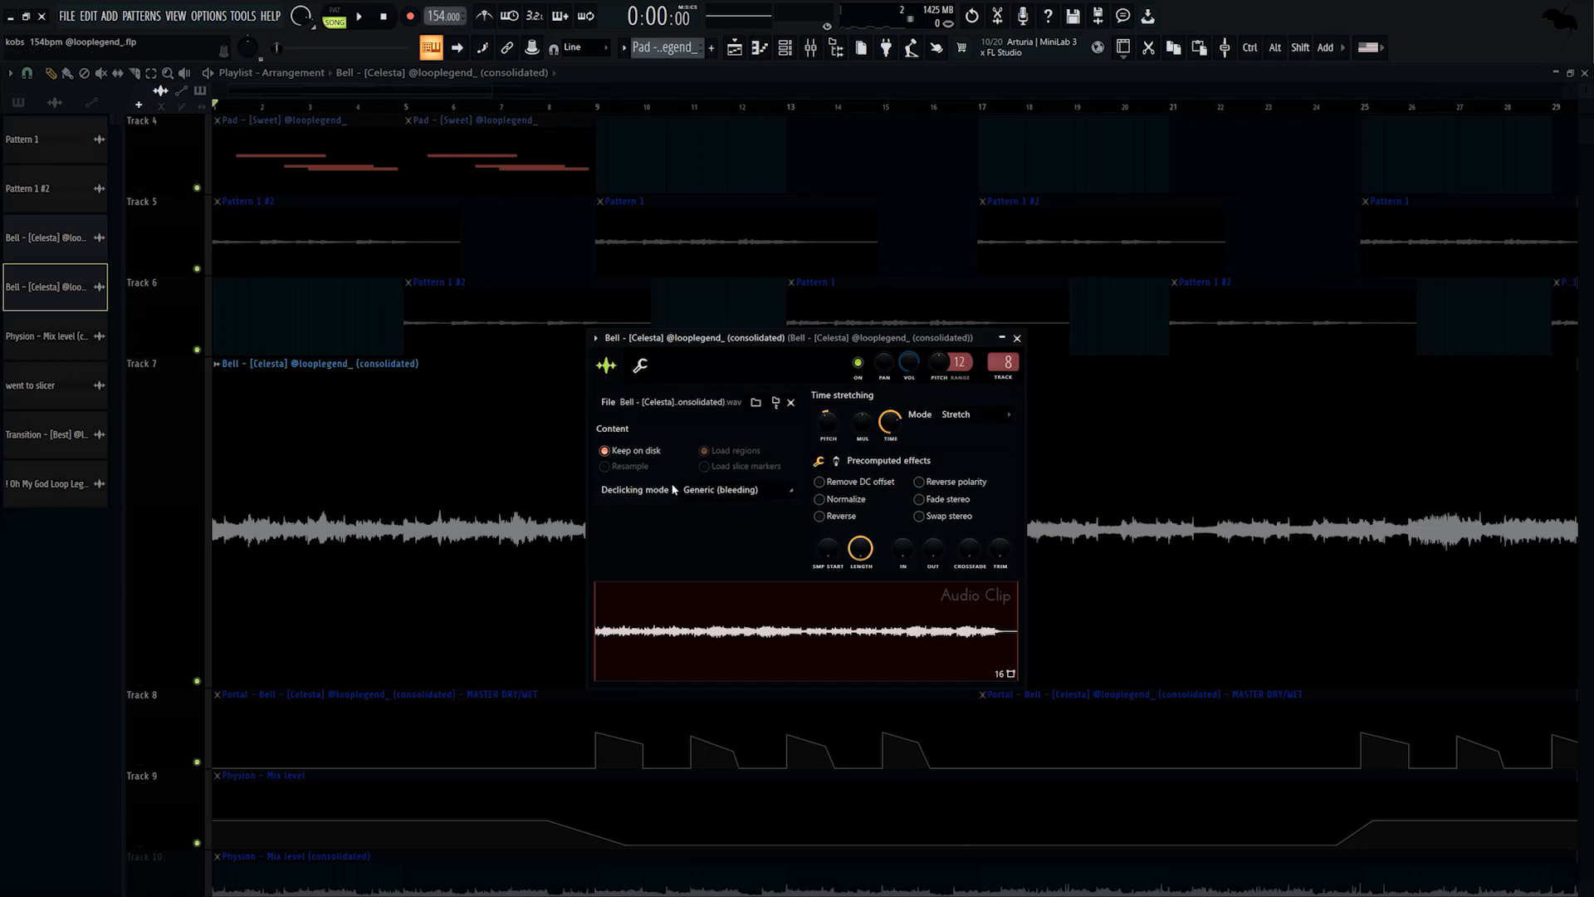
key("Escape")
Compare the consolidated bell clip on its mixer track by playing it with all effect slots off and on.
key("space")
left_click(812, 54)
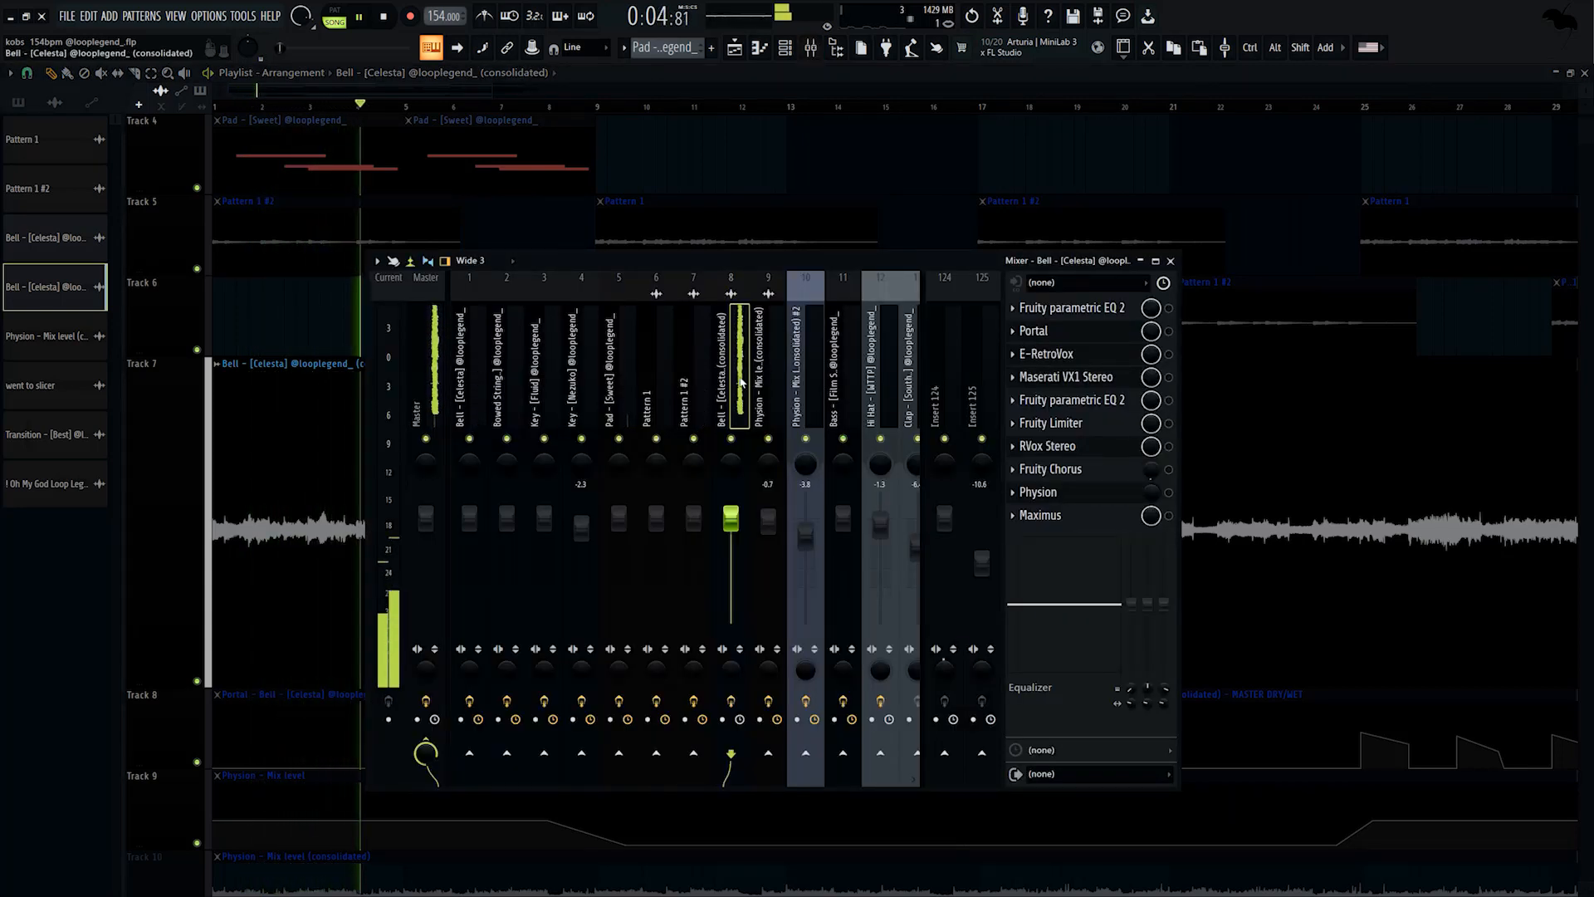
key("space")
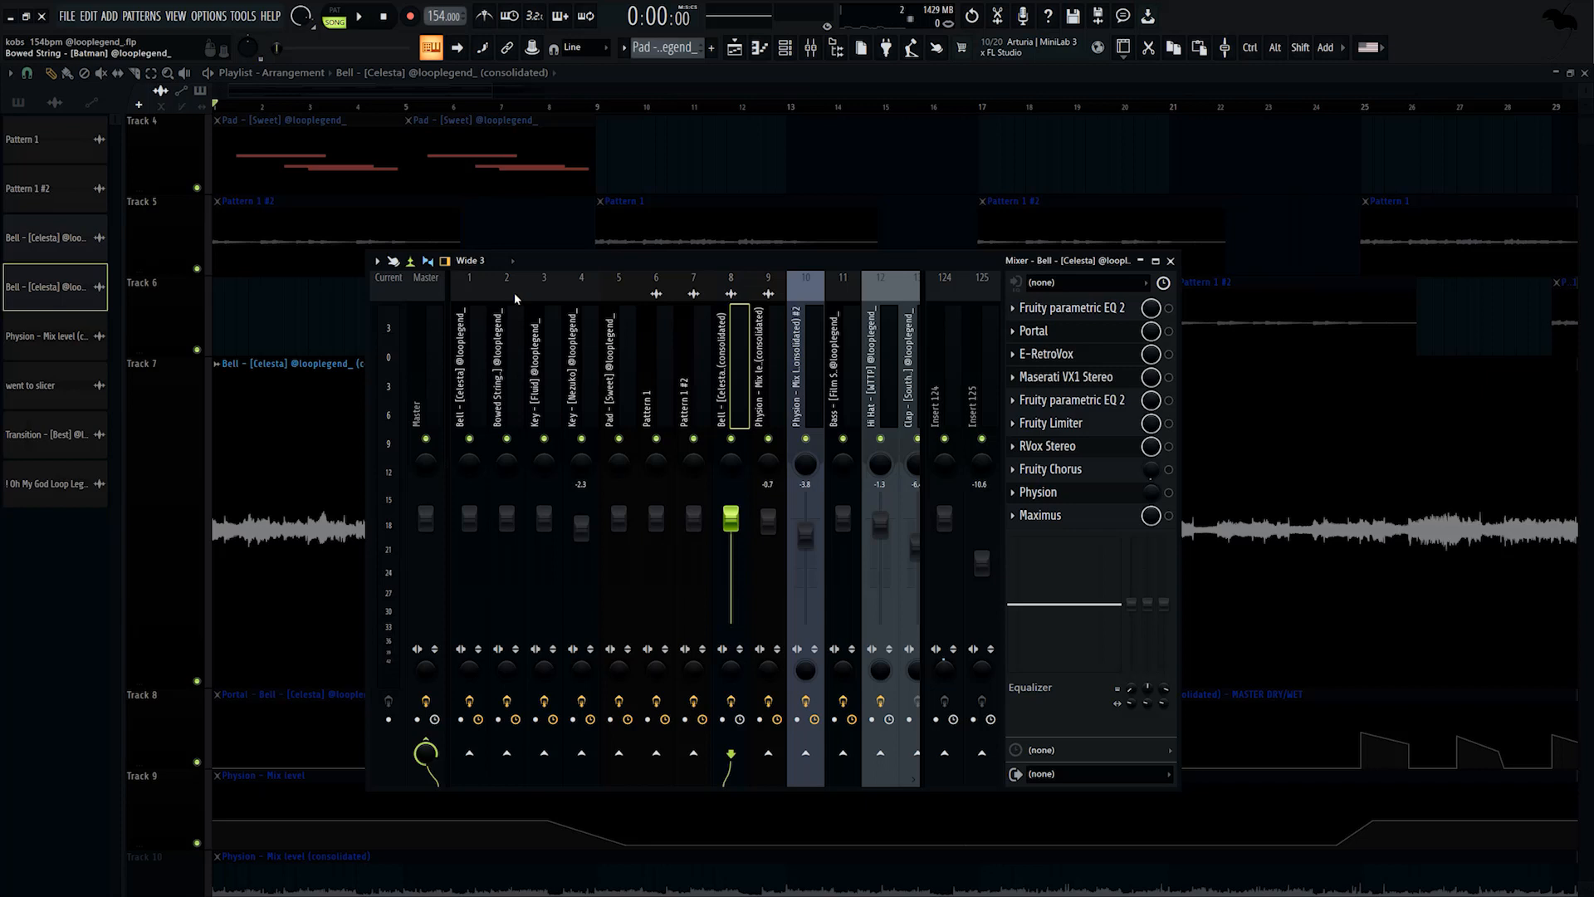
key("space")
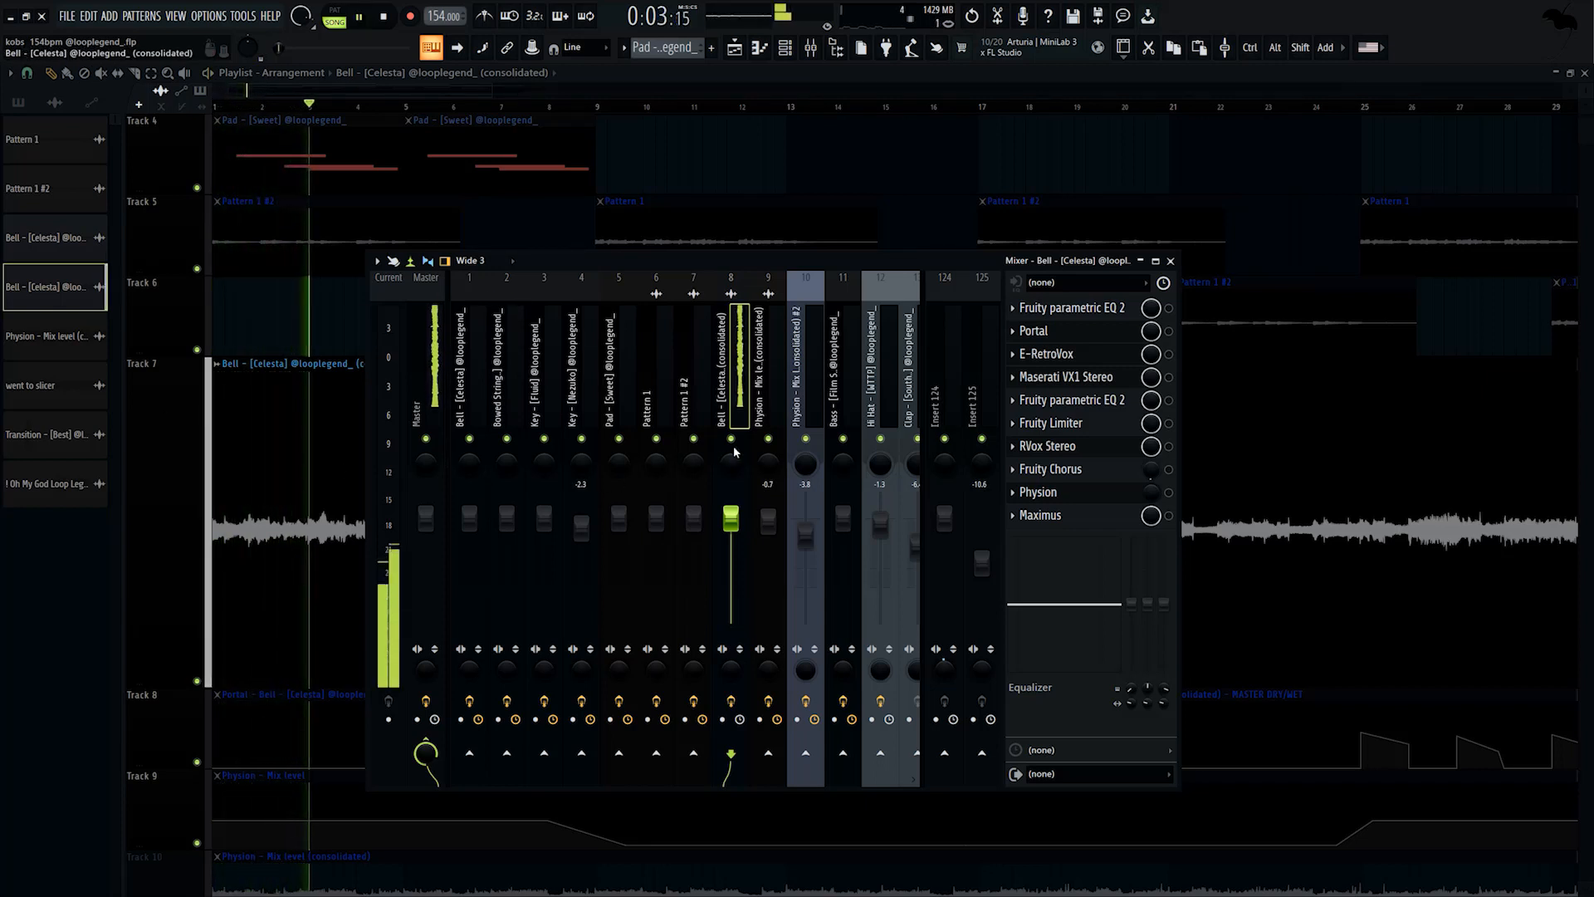
key("space")
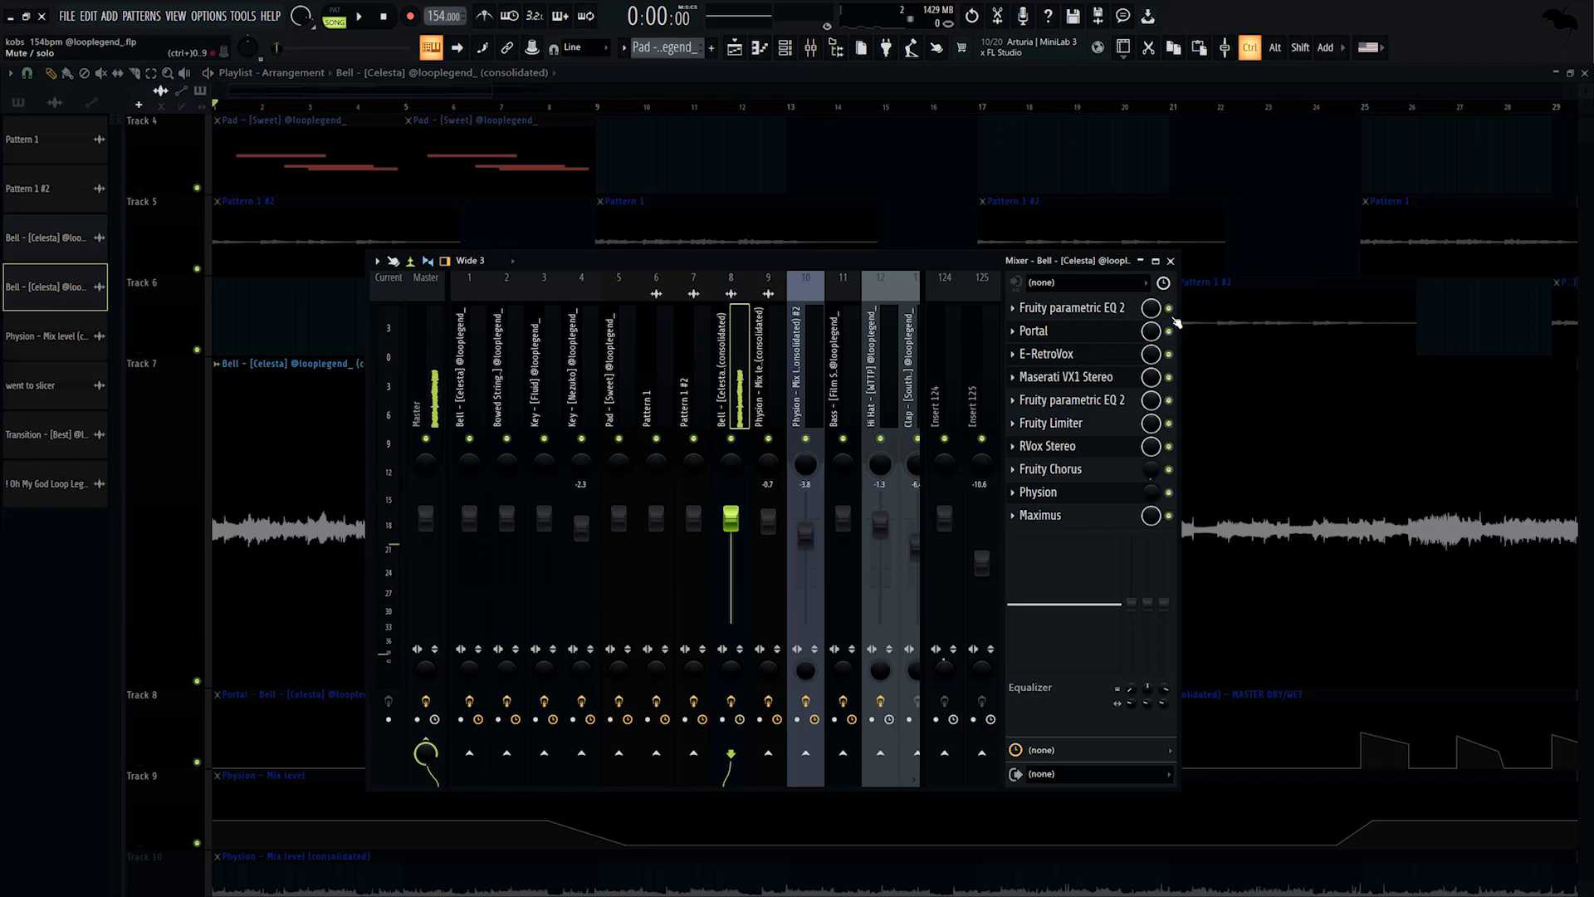
key("space")
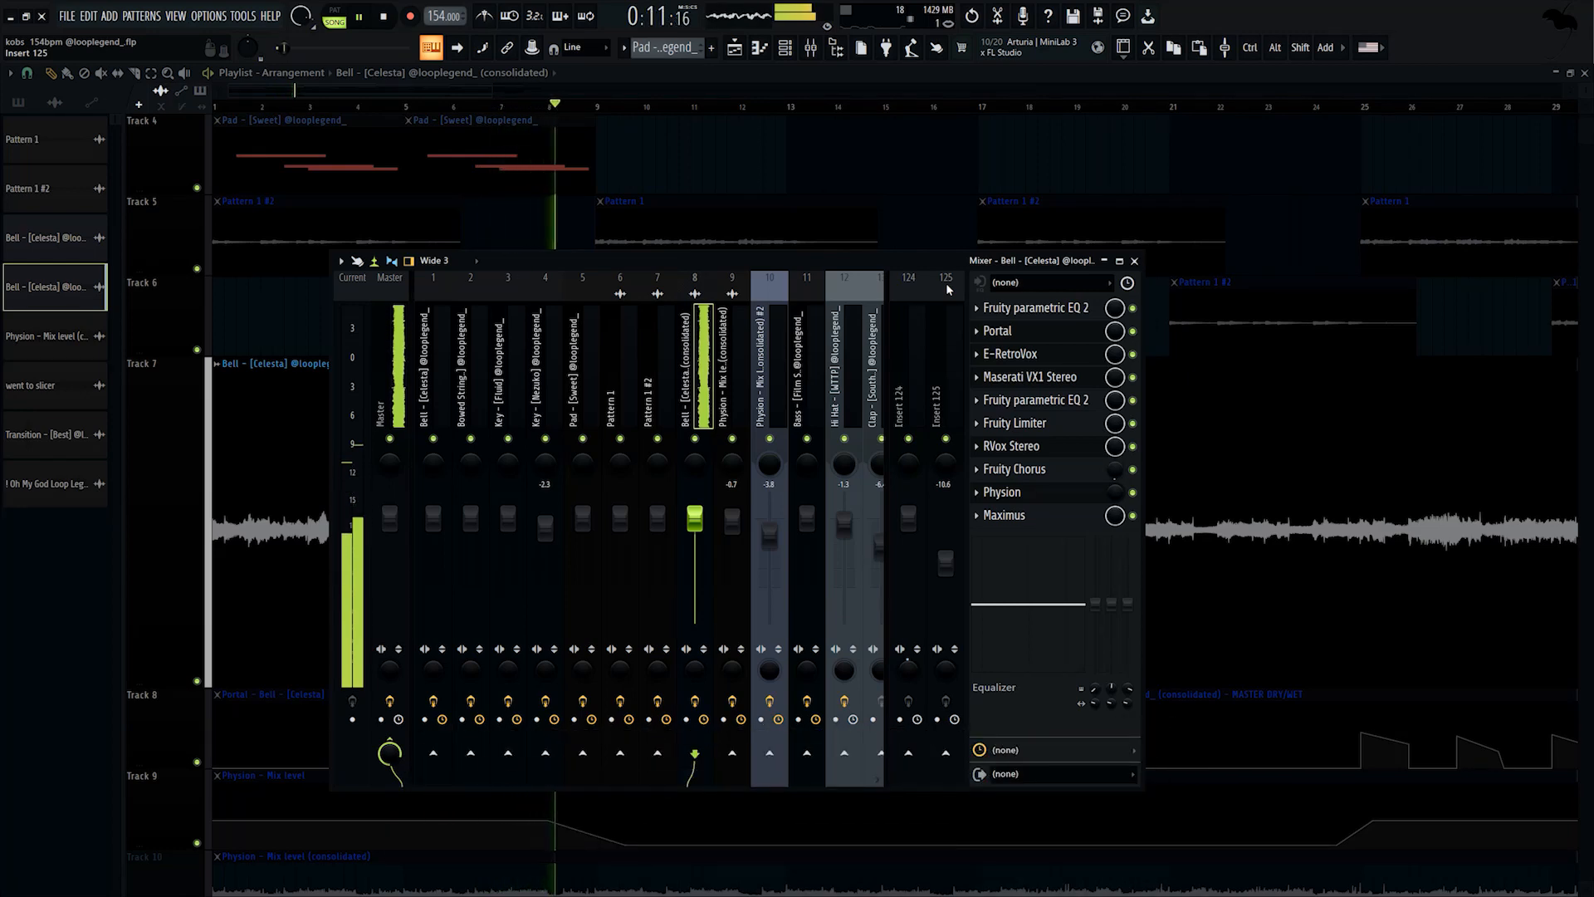
key("space")
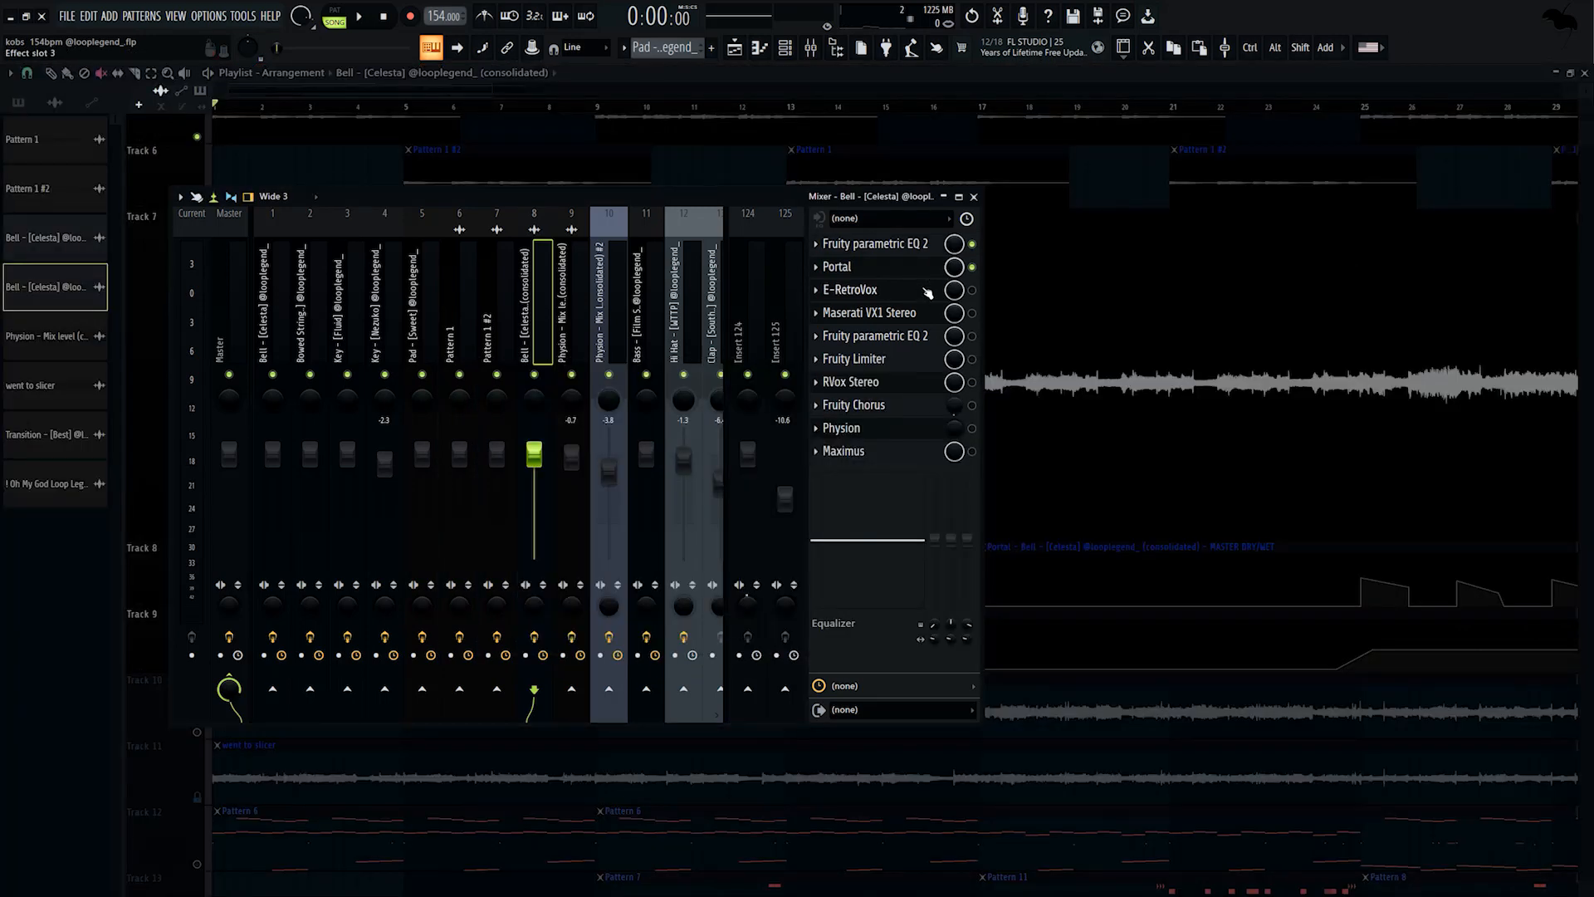
Play the arrangement from bar 9 to check the Portal master dry/wet automation on Track 8.
key("F9")
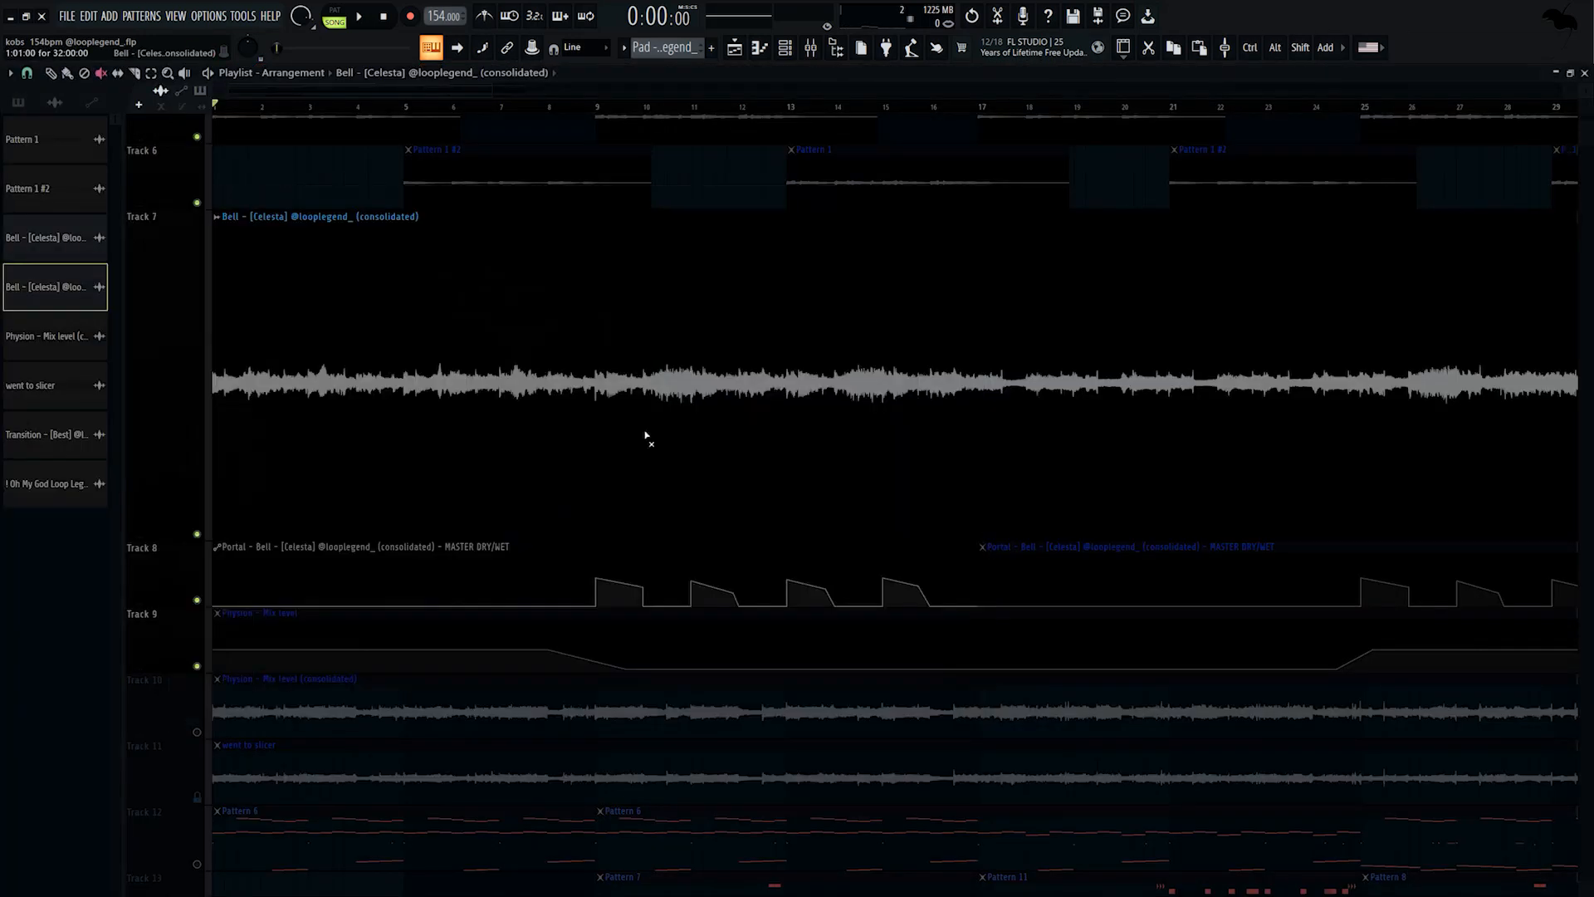
scroll(609, 141, "up", 2)
left_click(590, 105)
key("space")
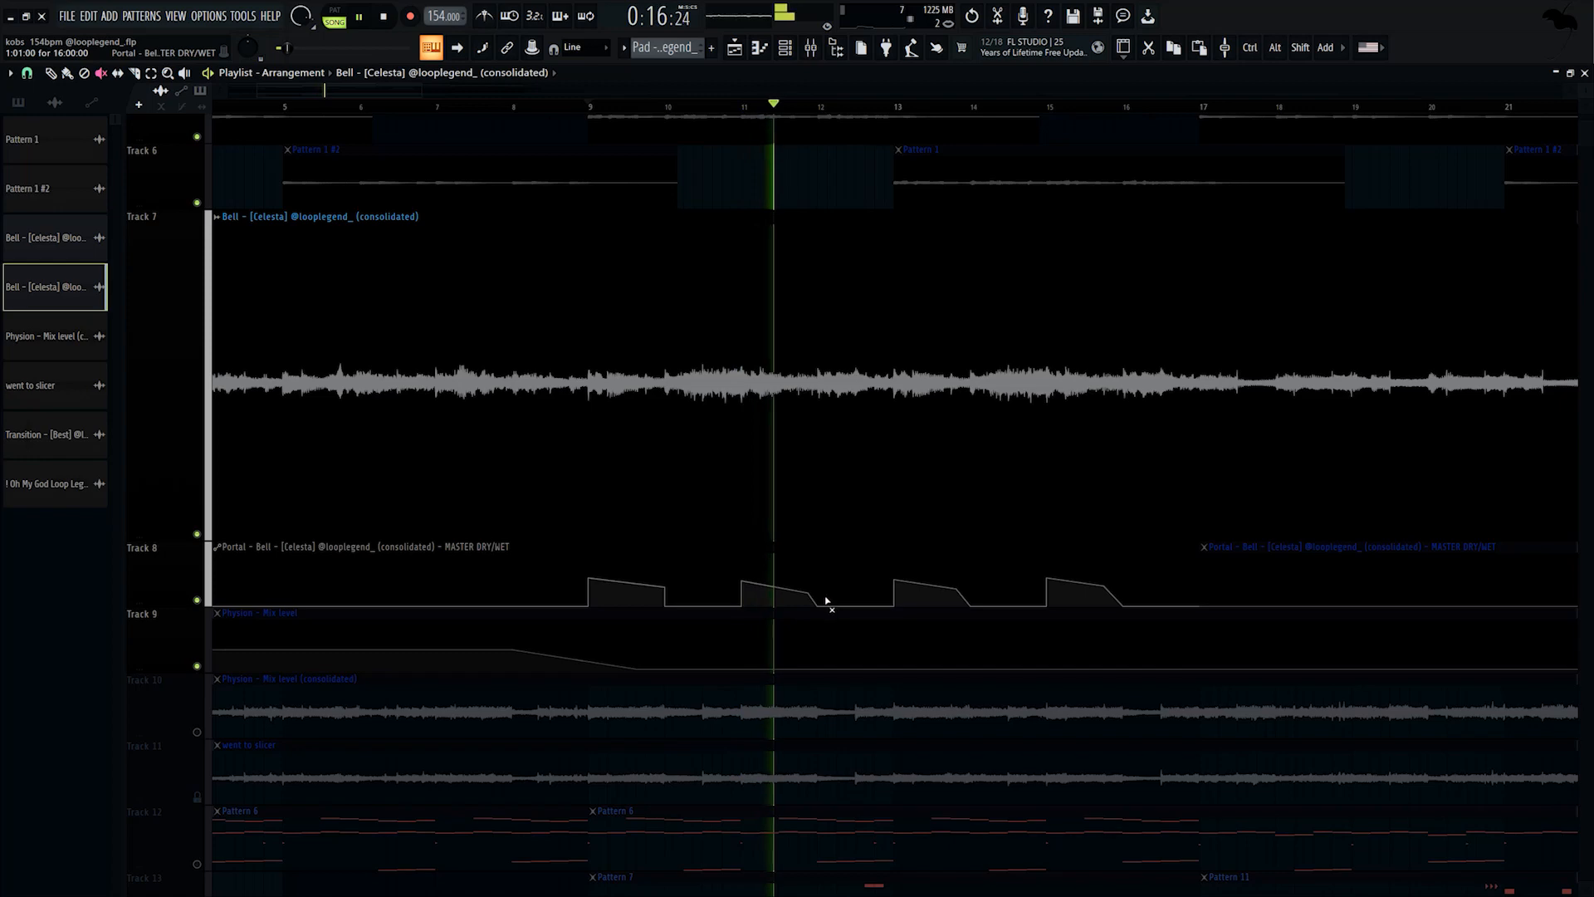
key("space")
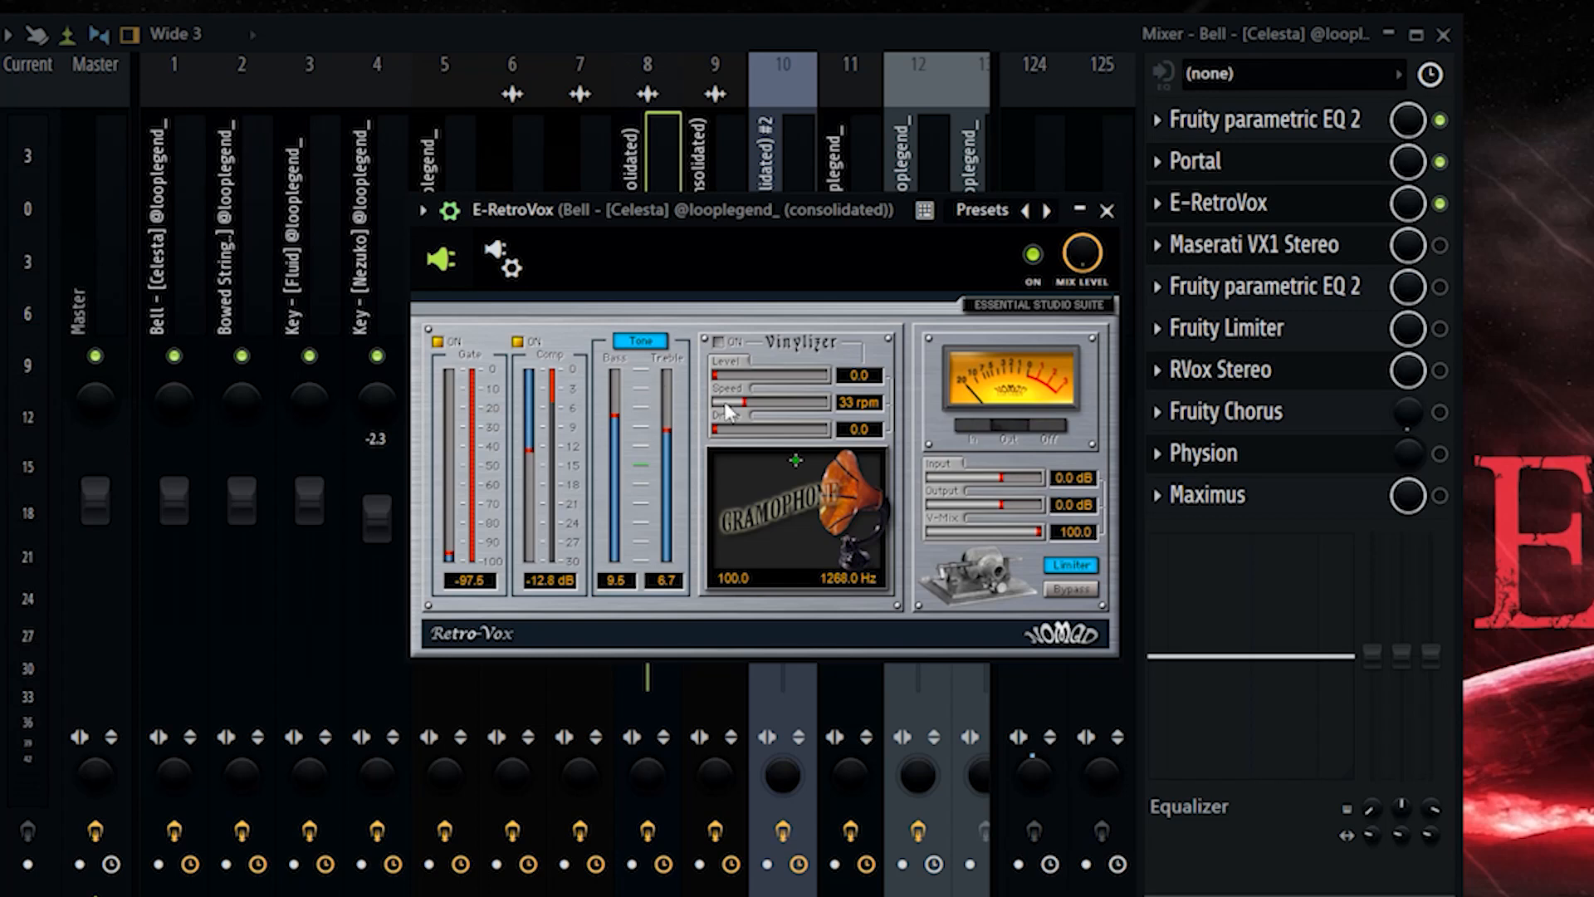
Play the consolidated bell through E-RetroVox and examine the Maserati VX1 Stereo settings.
key("space")
mouse_move(1082, 253)
left_mouse_down()
mouse_move(1082, 315)
mouse_move(1082, 253)
left_mouse_up()
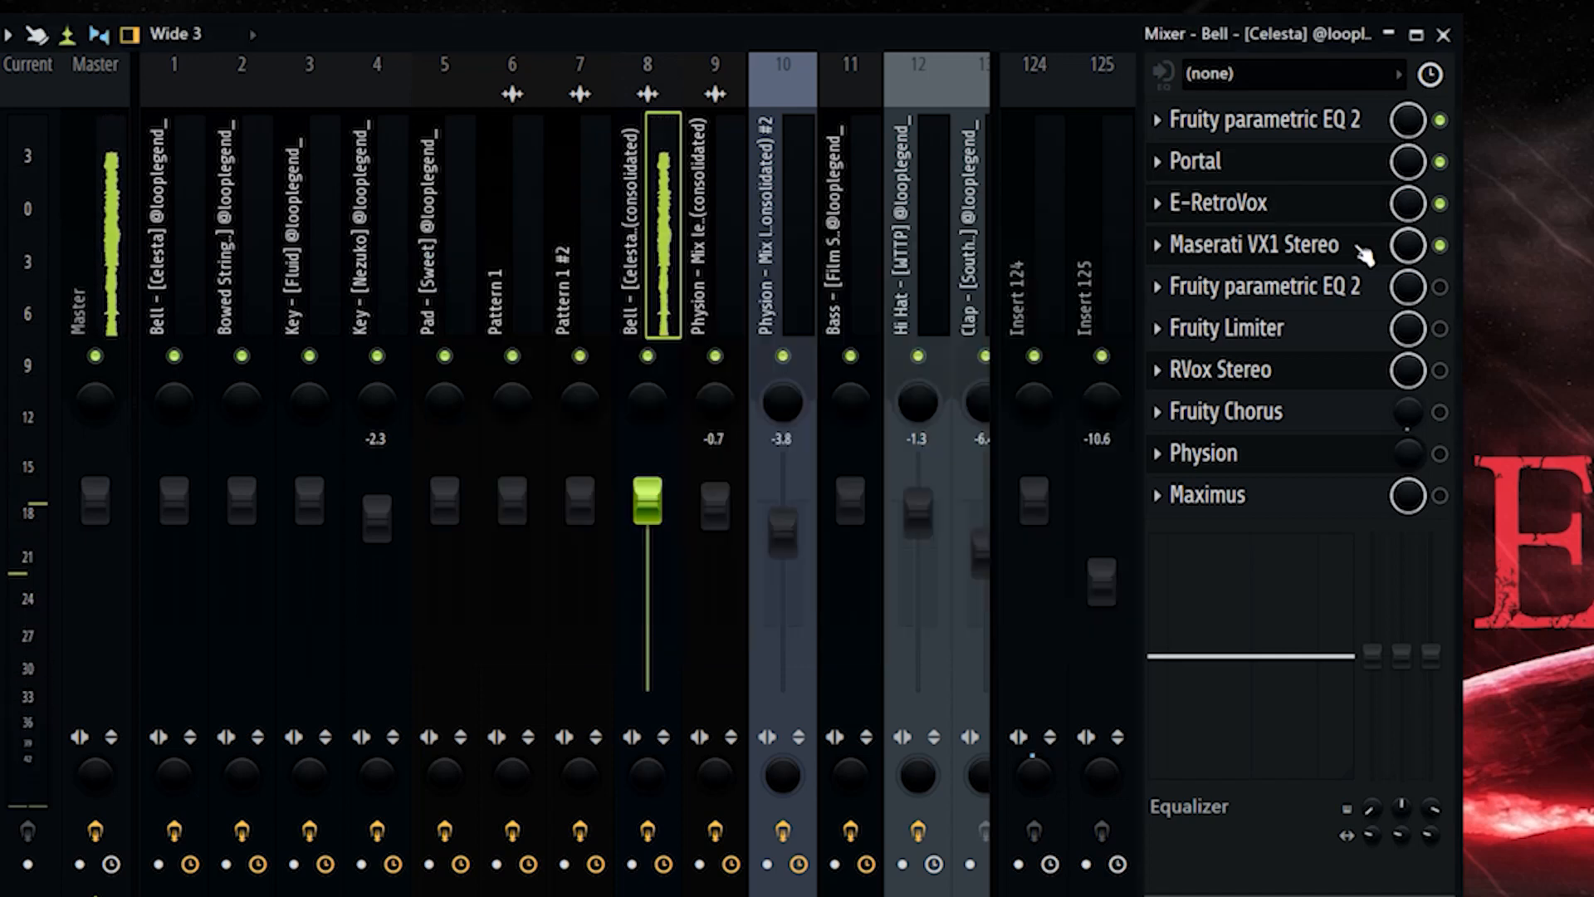
left_click(1364, 254)
left_click_drag(786, 189, 1012, 331)
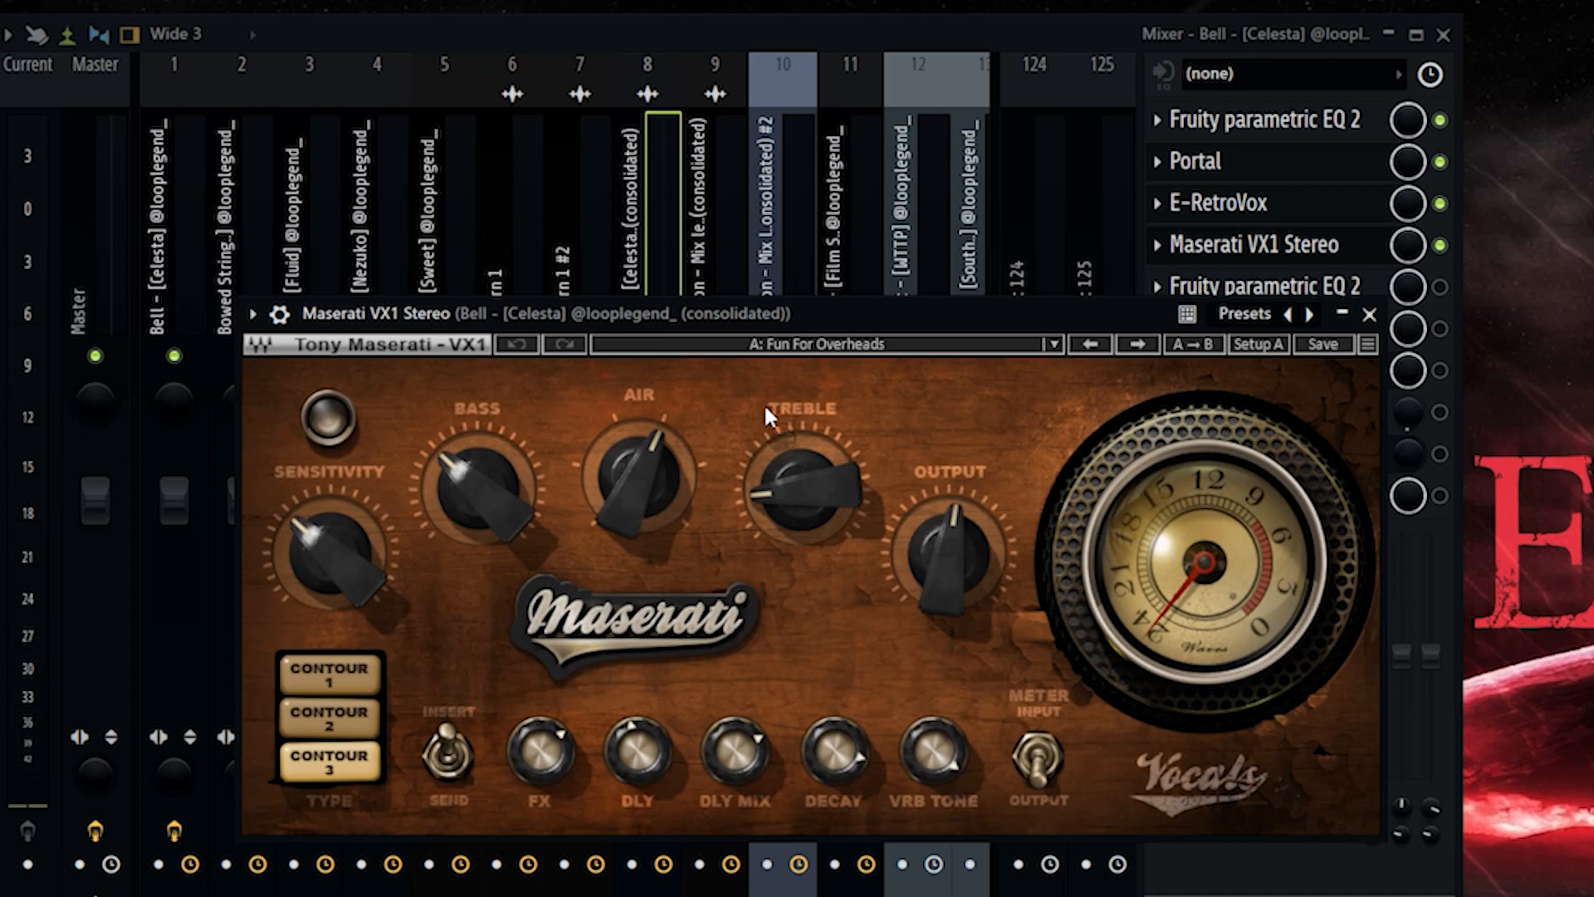
key("space")
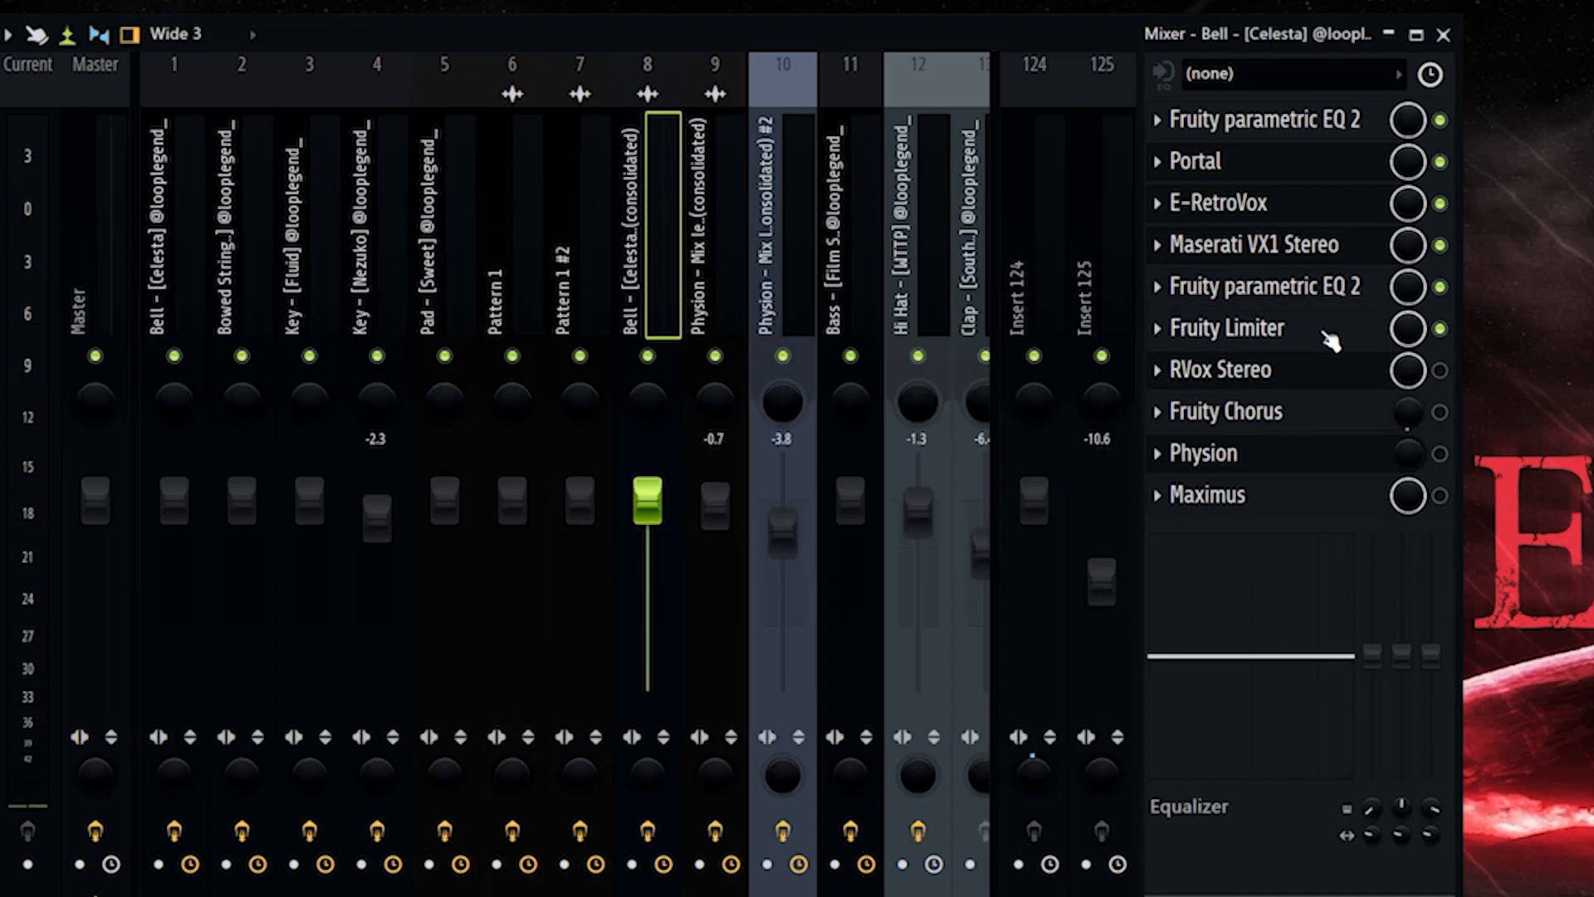
View the Fruity Limiter and RVox Stereo settings on the consolidated bell track while playing the loop.
left_click(1324, 333)
left_click_drag(257, 0, 947, 149)
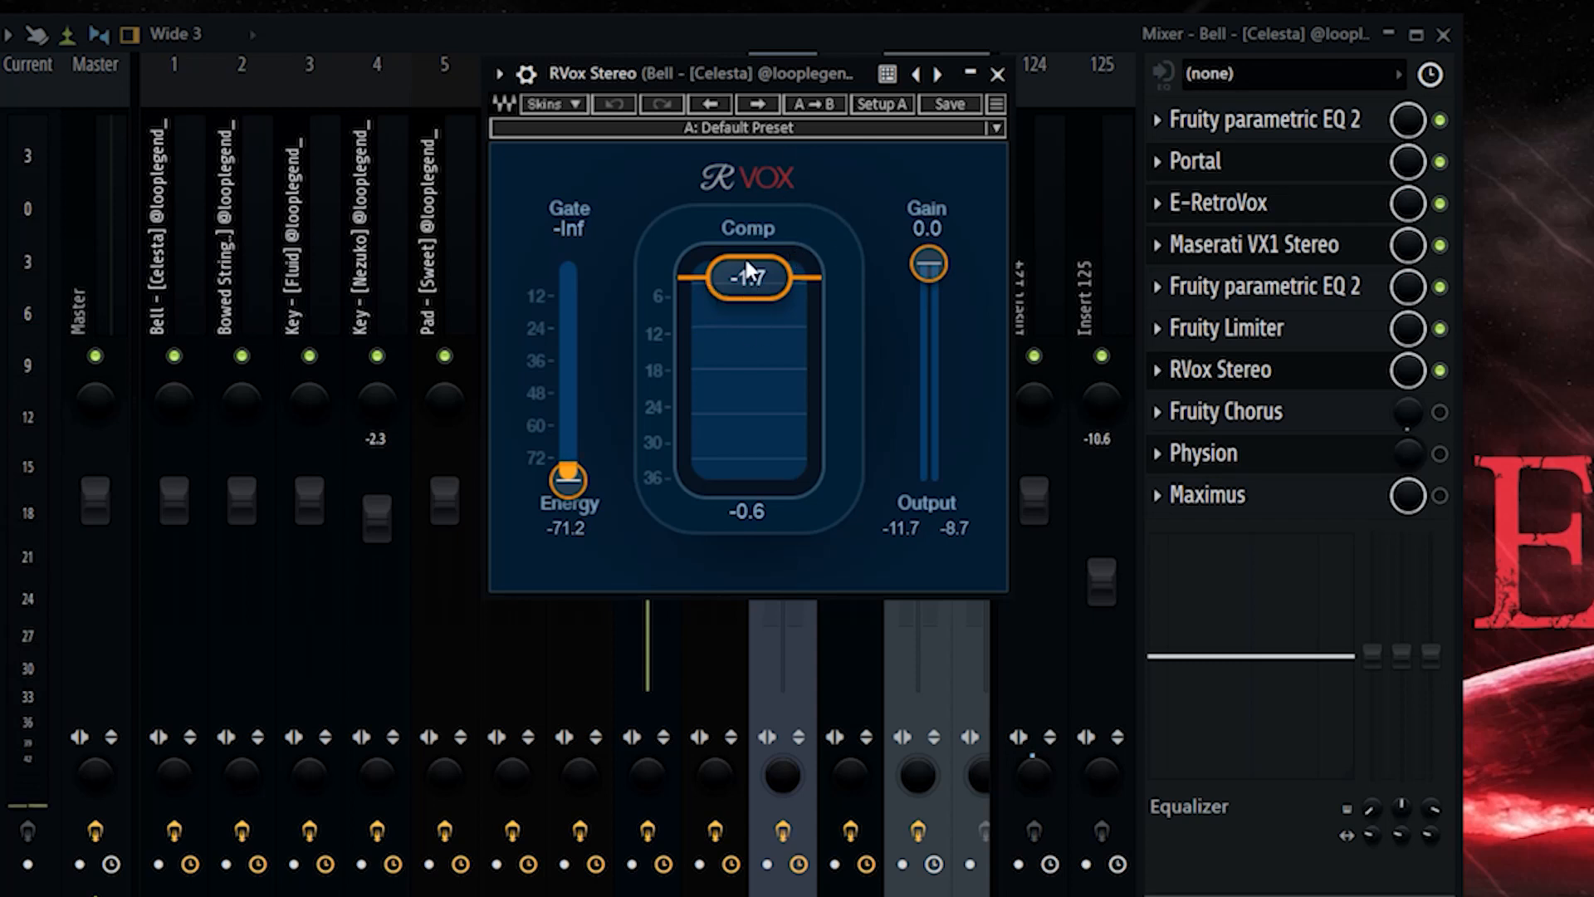
key("space")
left_click_drag(766, 277, 780, 281)
Examine the Fruity Chorus settings and its mix level on the consolidated bell track.
left_click(1353, 422)
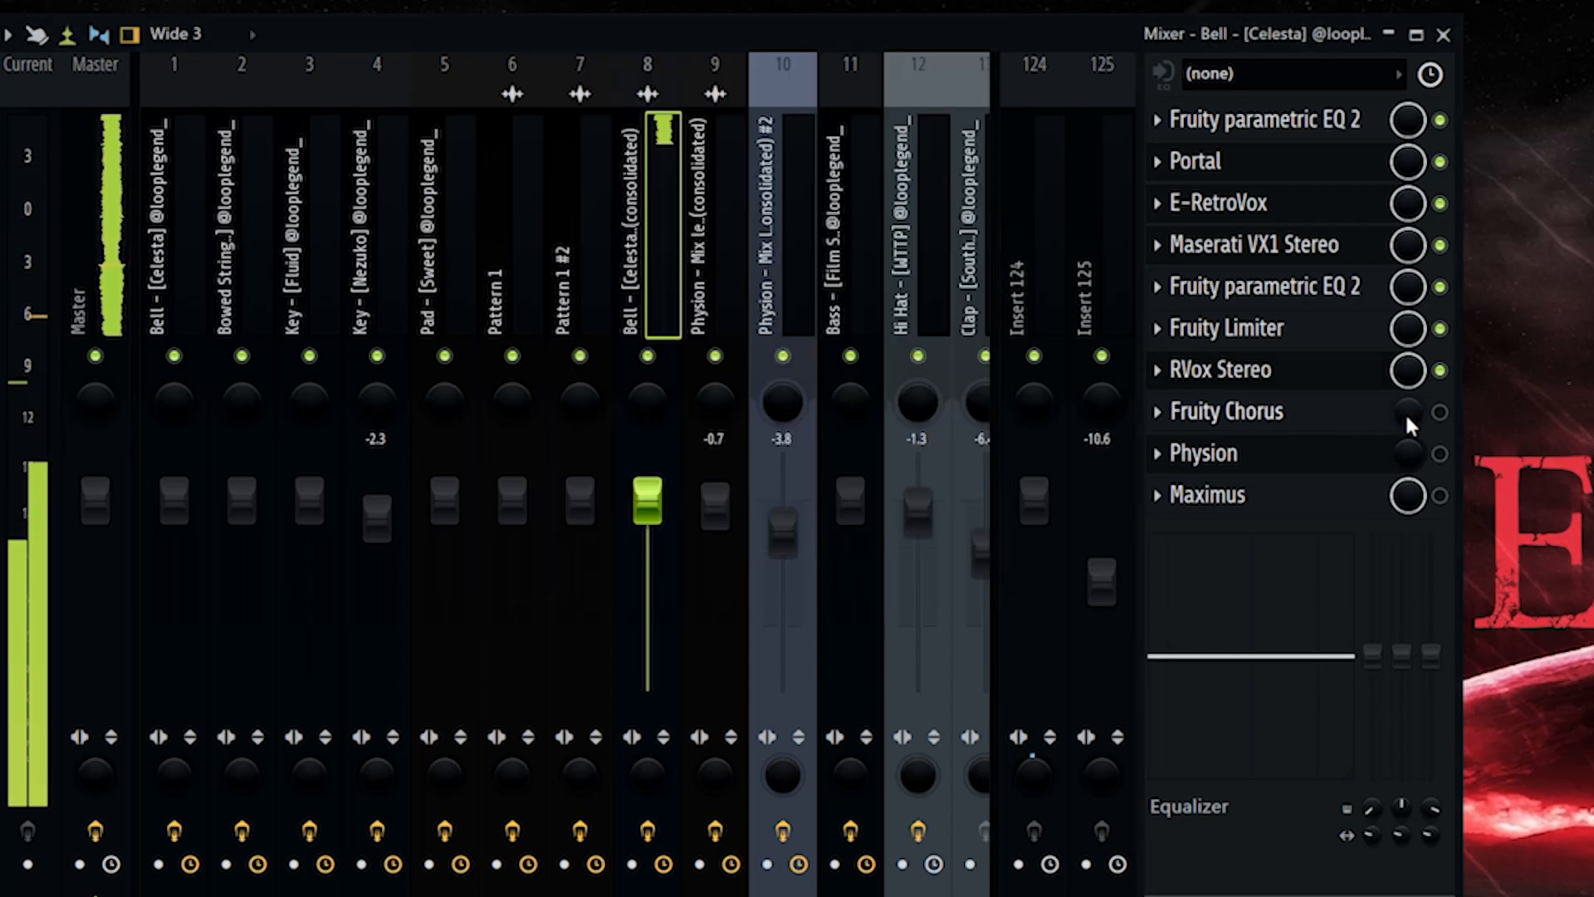
left_click_drag(819, 321, 882, 332)
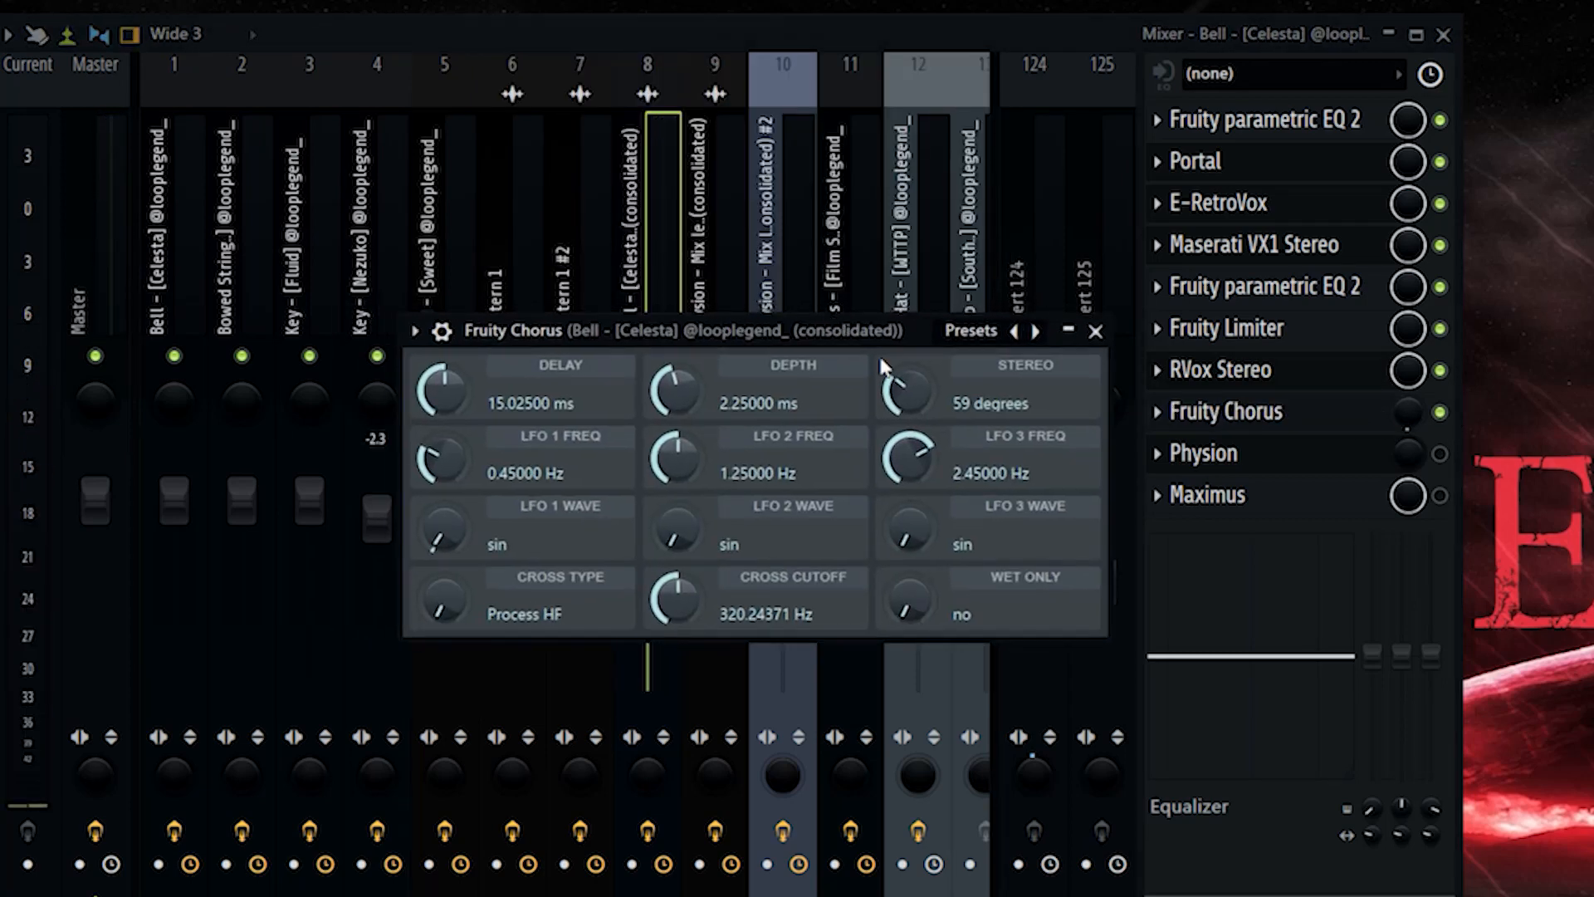
key("Escape")
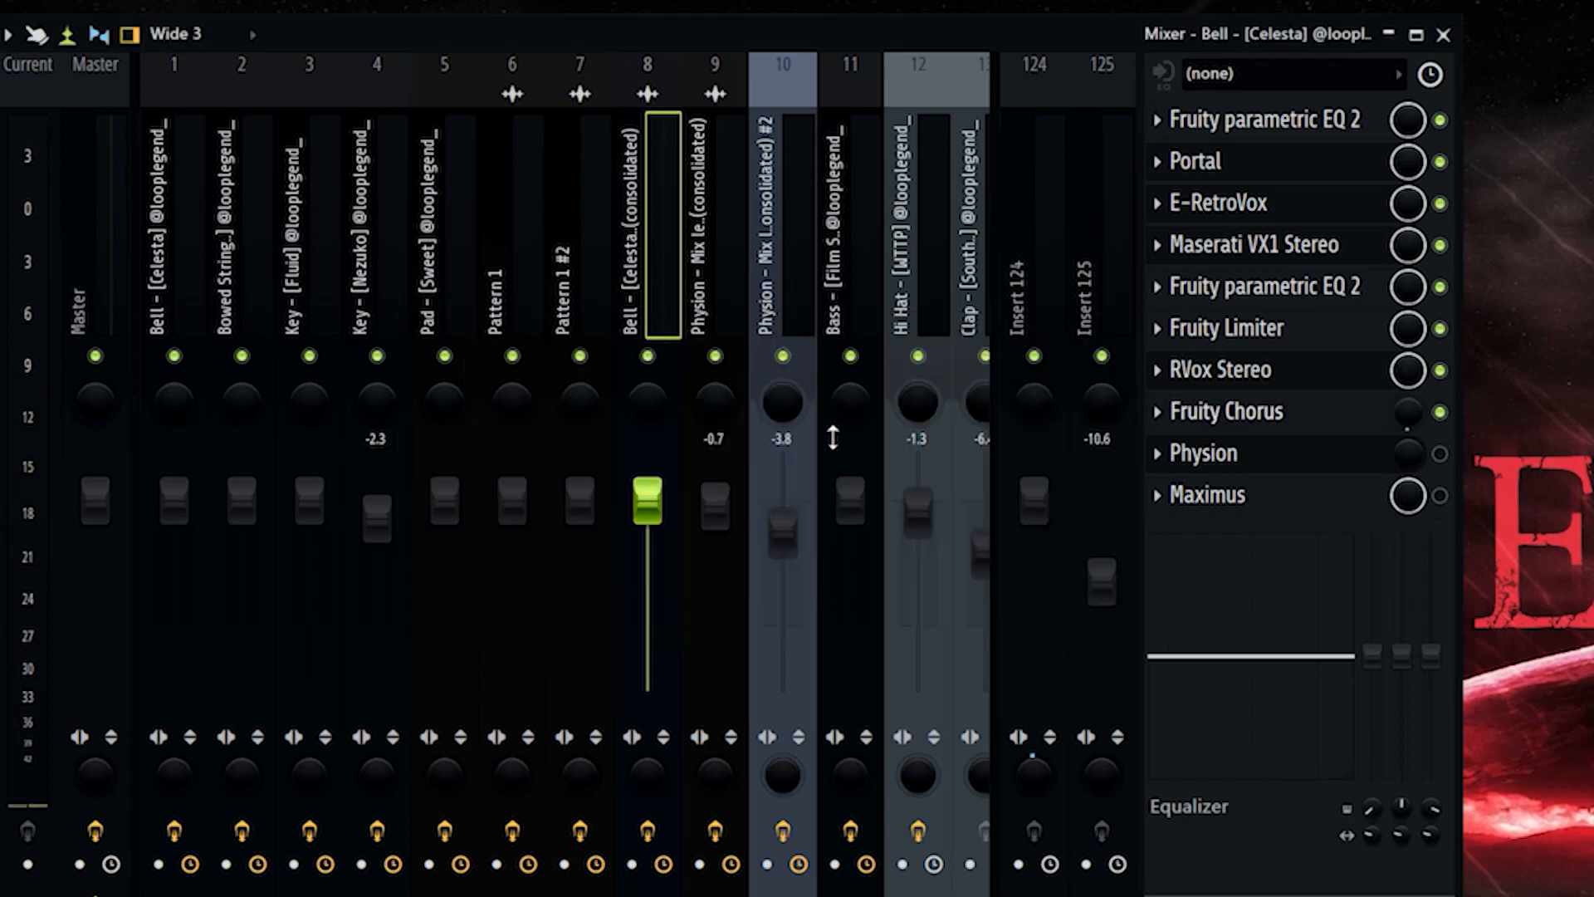
left_click(1407, 423)
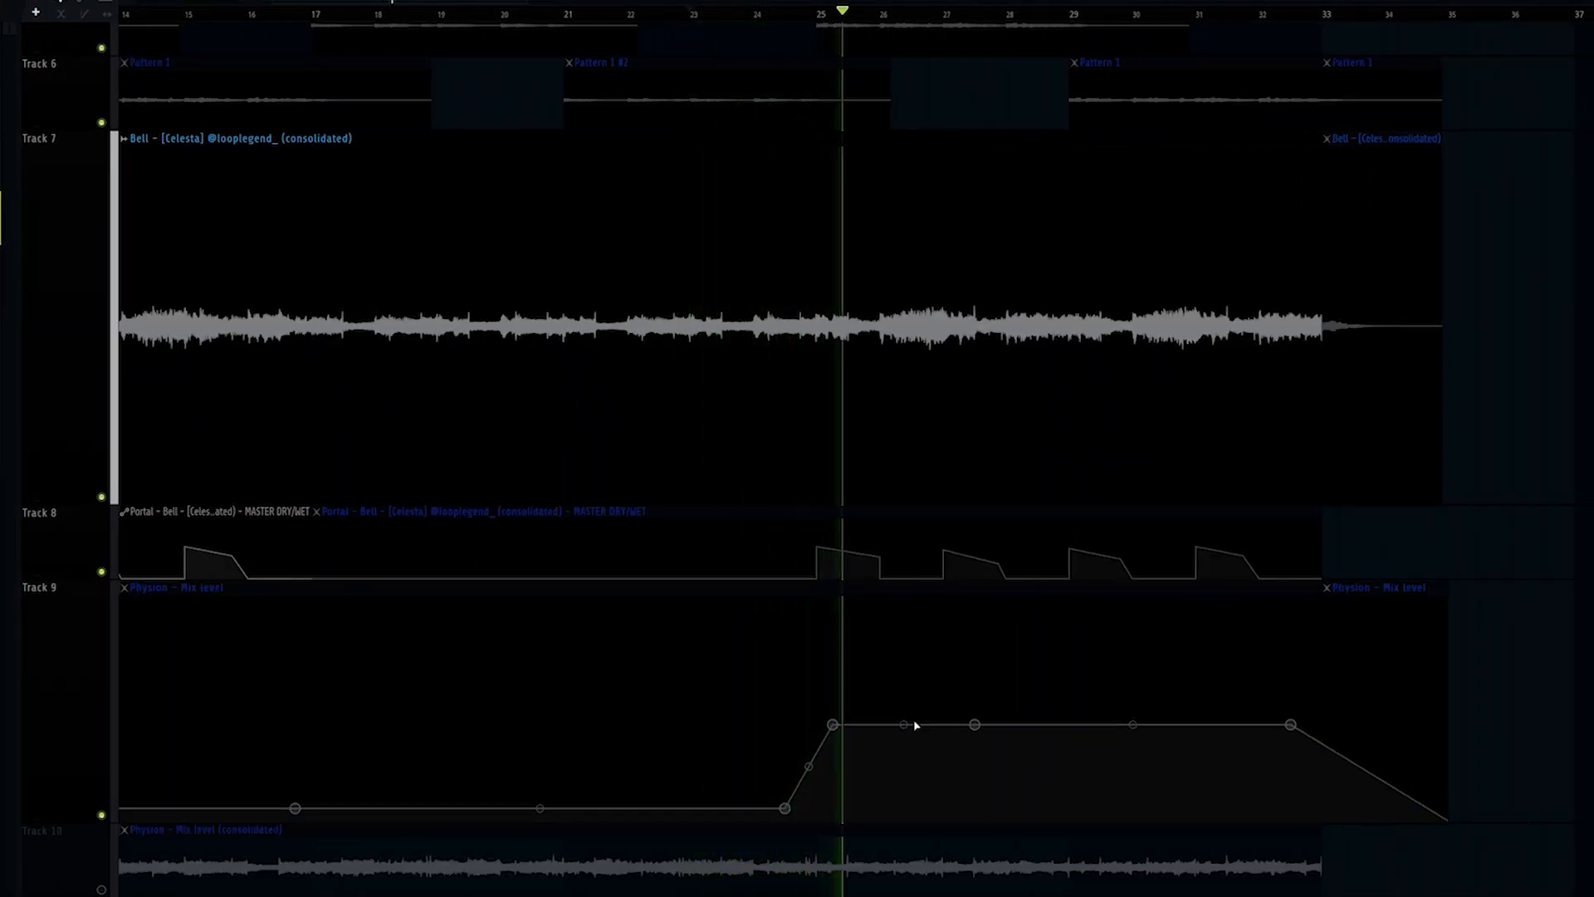
Try raising the Physion mix level automation point between bars 27 and 28, and undo the change.
left_click_drag(976, 725, 979, 582)
key("ctrl+z")
key("space")
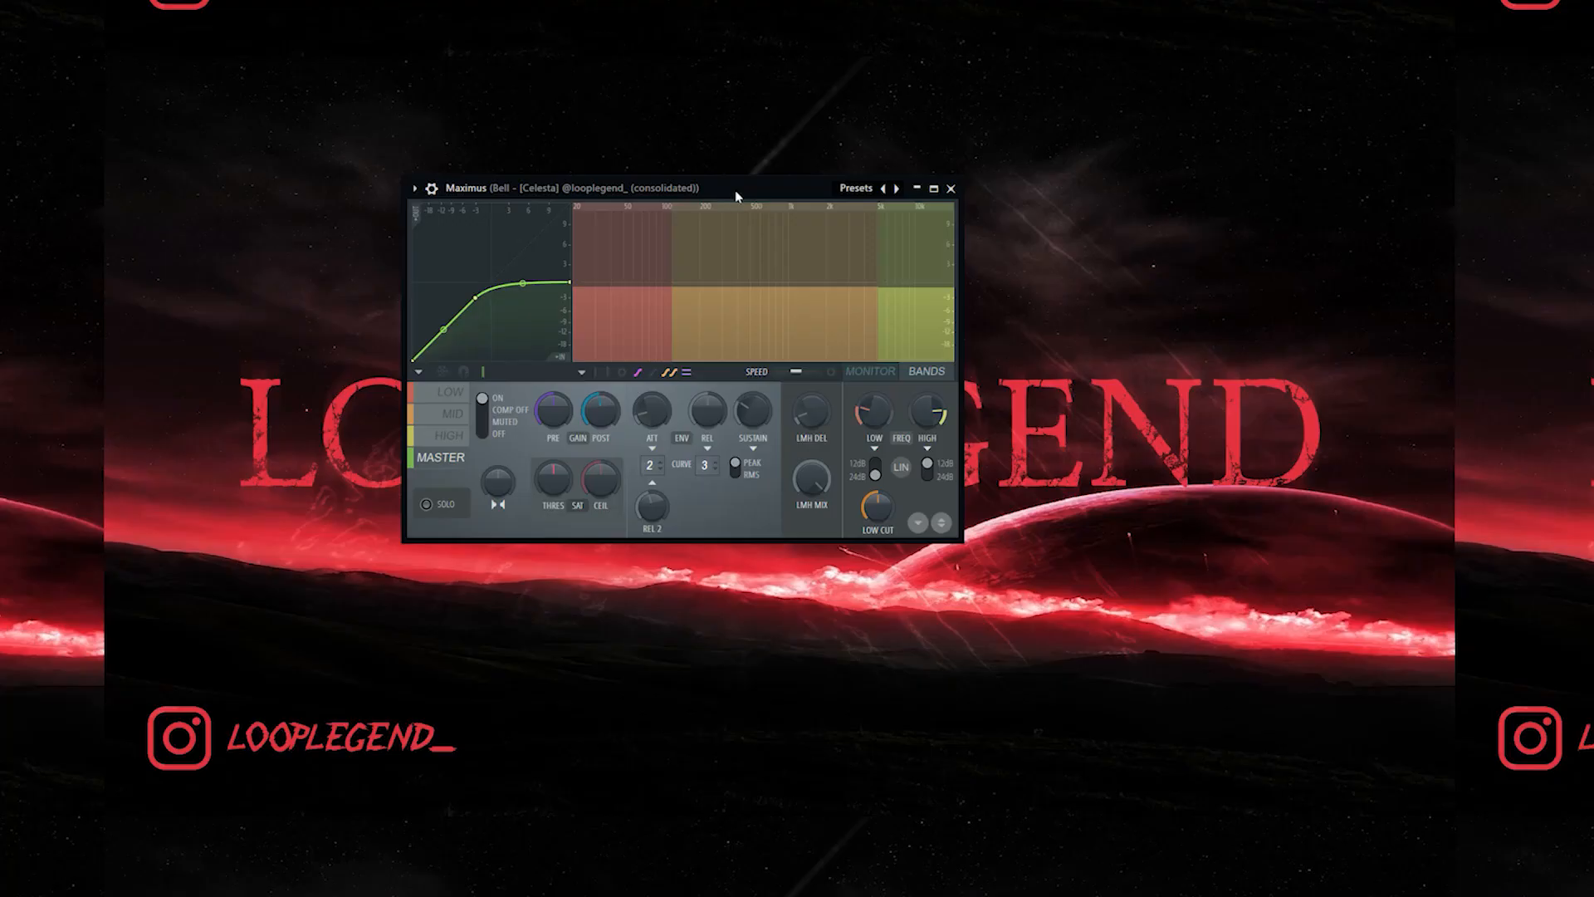
Load the Soundgoodizer preset c in Maximus on the consolidated bell track.
left_click_drag(736, 197, 718, 199)
left_click(839, 192)
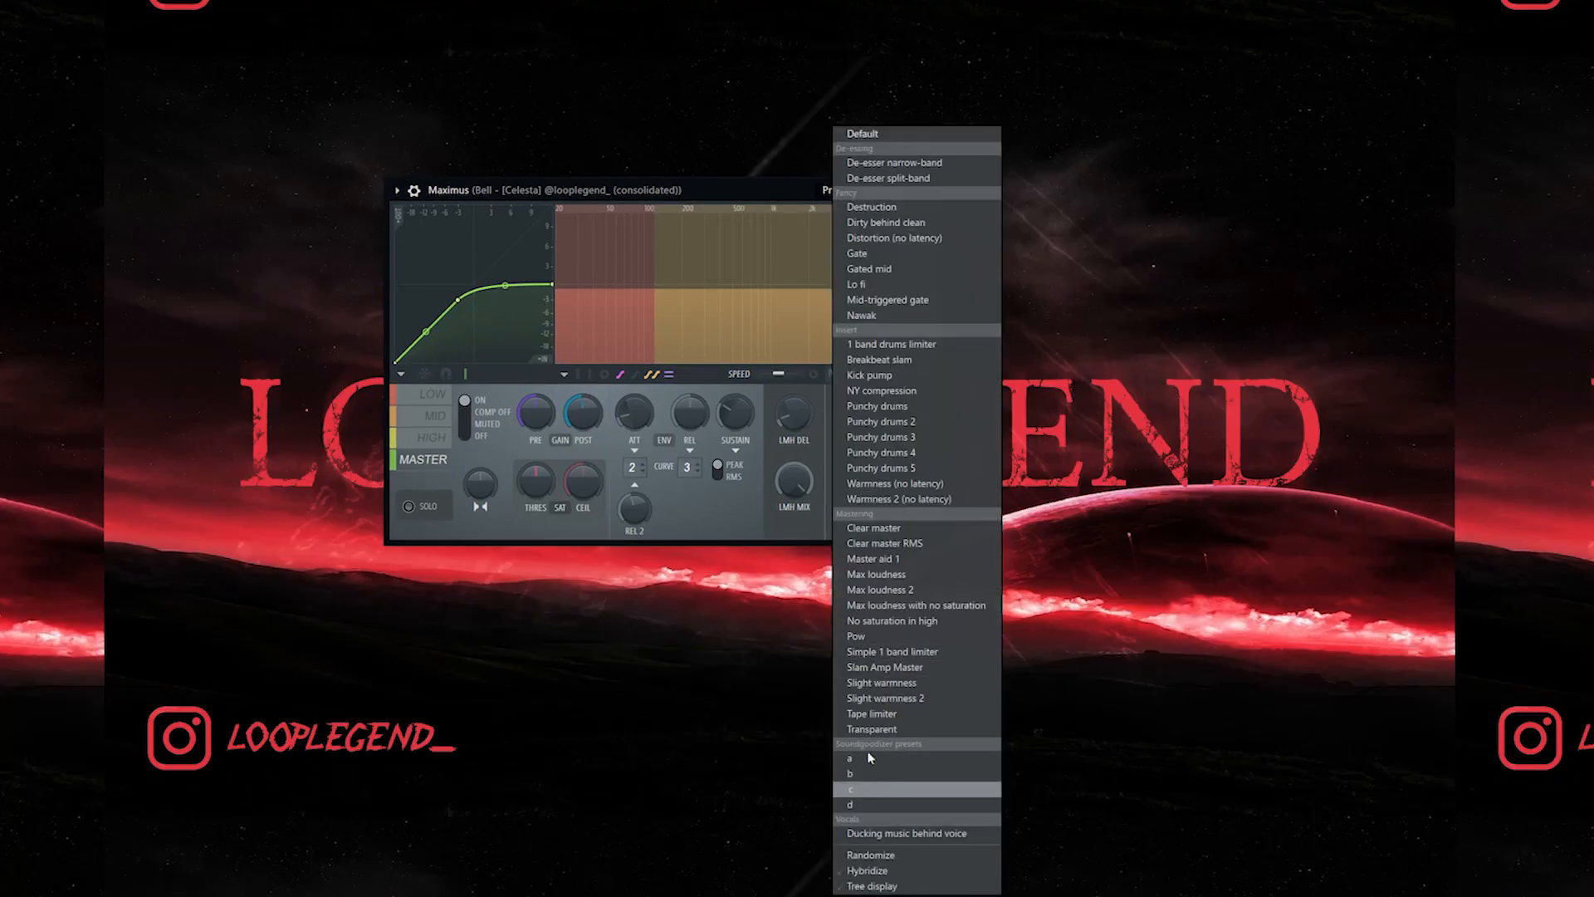
left_click(862, 790)
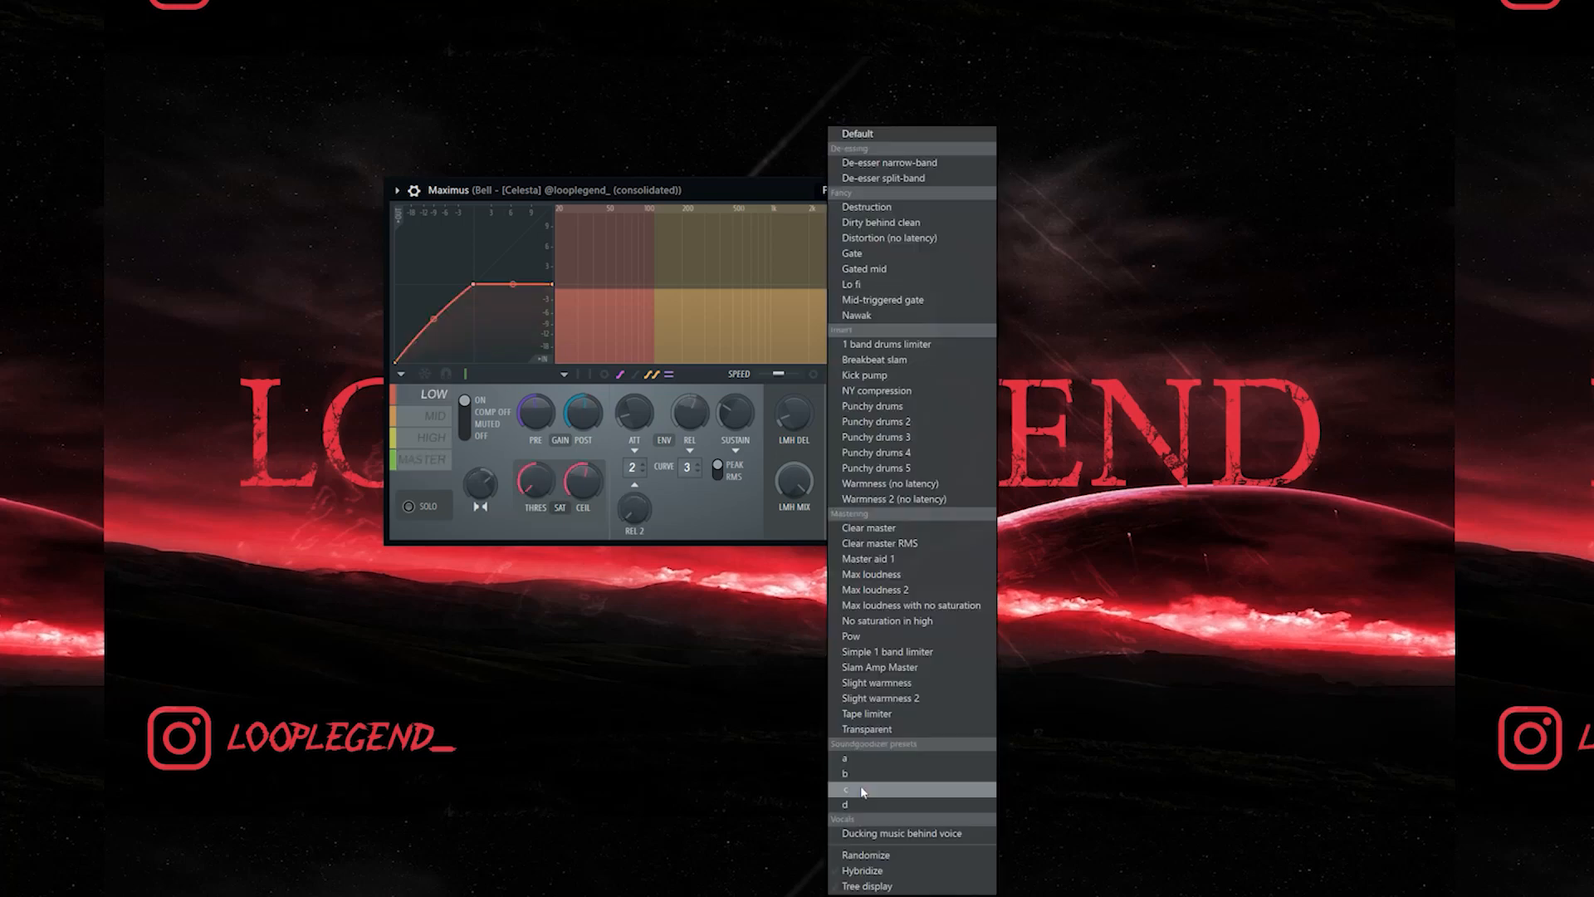
left_click(862, 790)
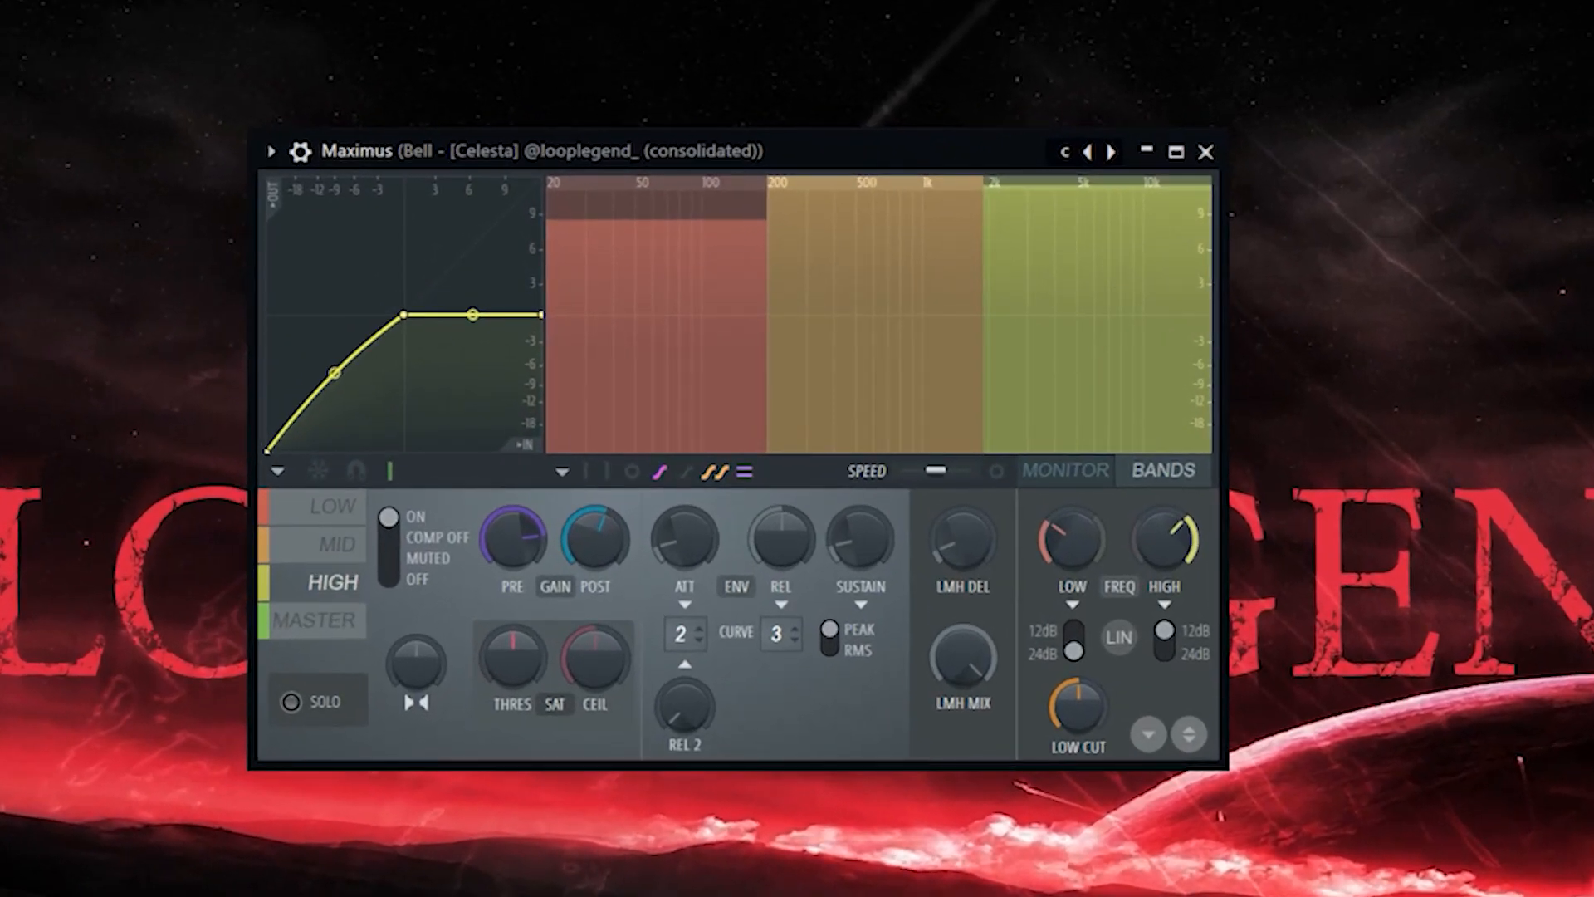
Lower Maximus's high and mid pre gains to 0 dB and the low slightly below, with the low crossover at about 130 Hz.
left_click_drag(513, 538, 513, 602)
left_click(337, 545)
left_click_drag(638, 280, 638, 376)
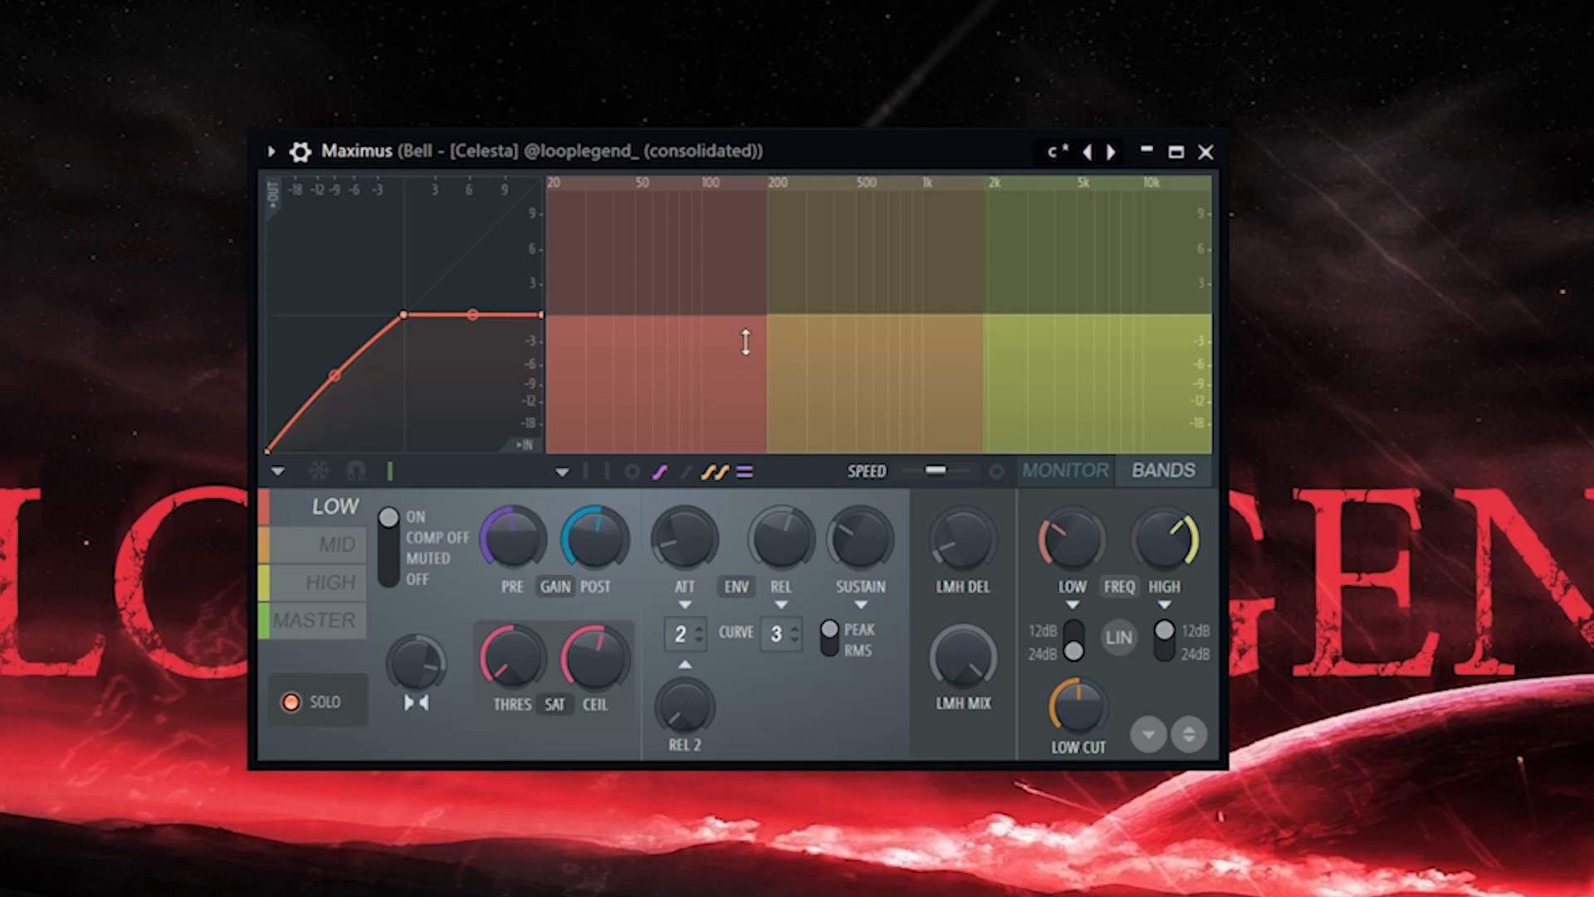
left_click_drag(1073, 538, 1073, 540)
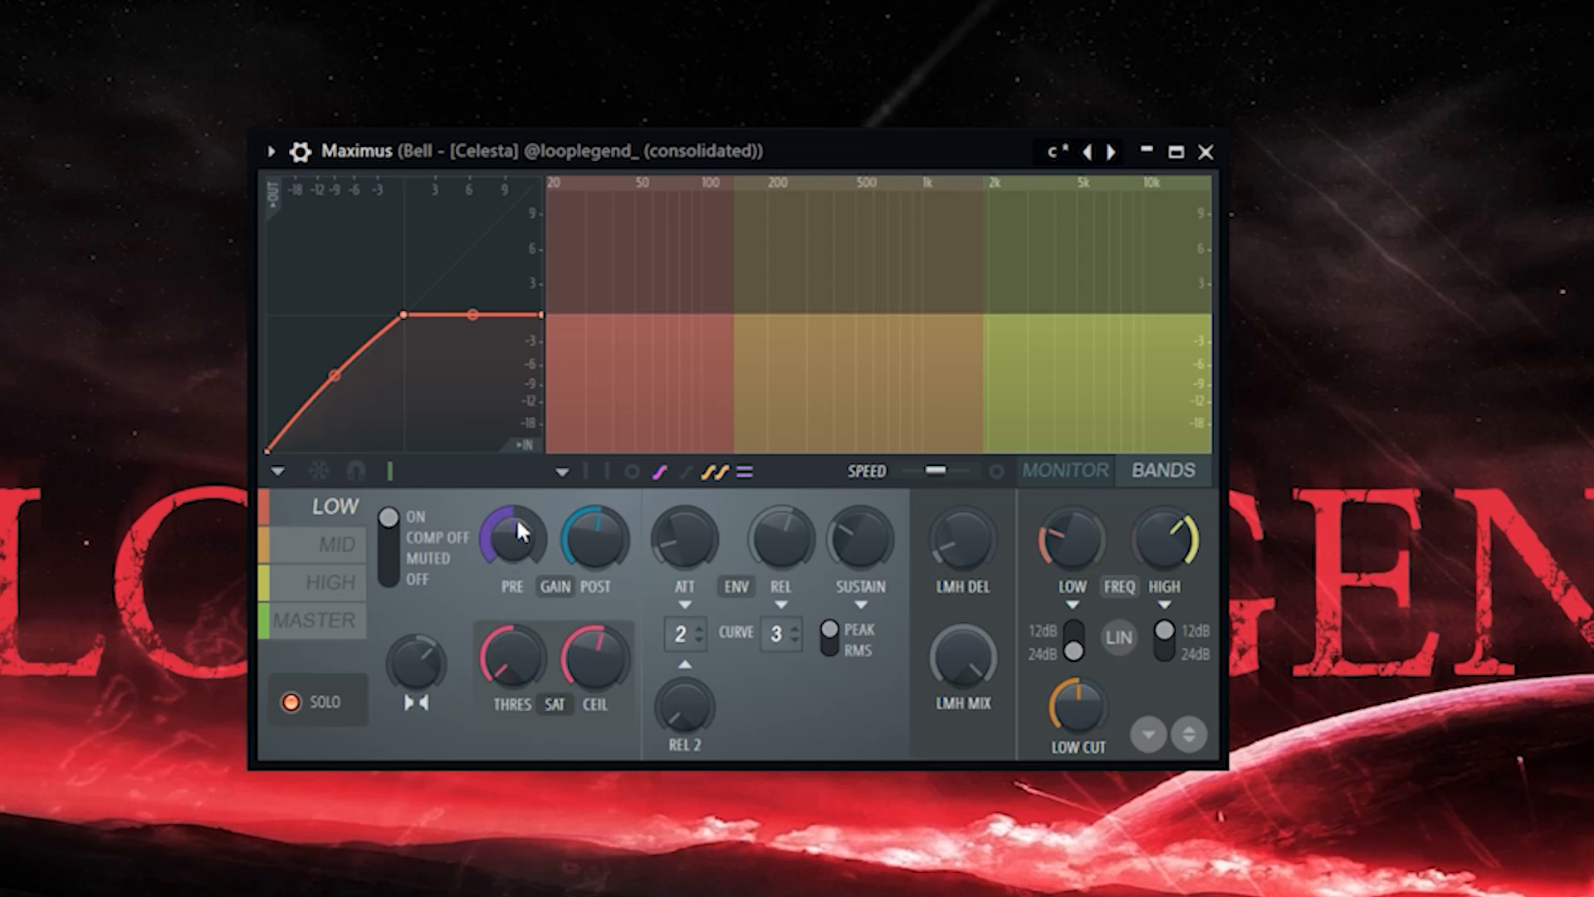
left_click_drag(518, 523, 518, 552)
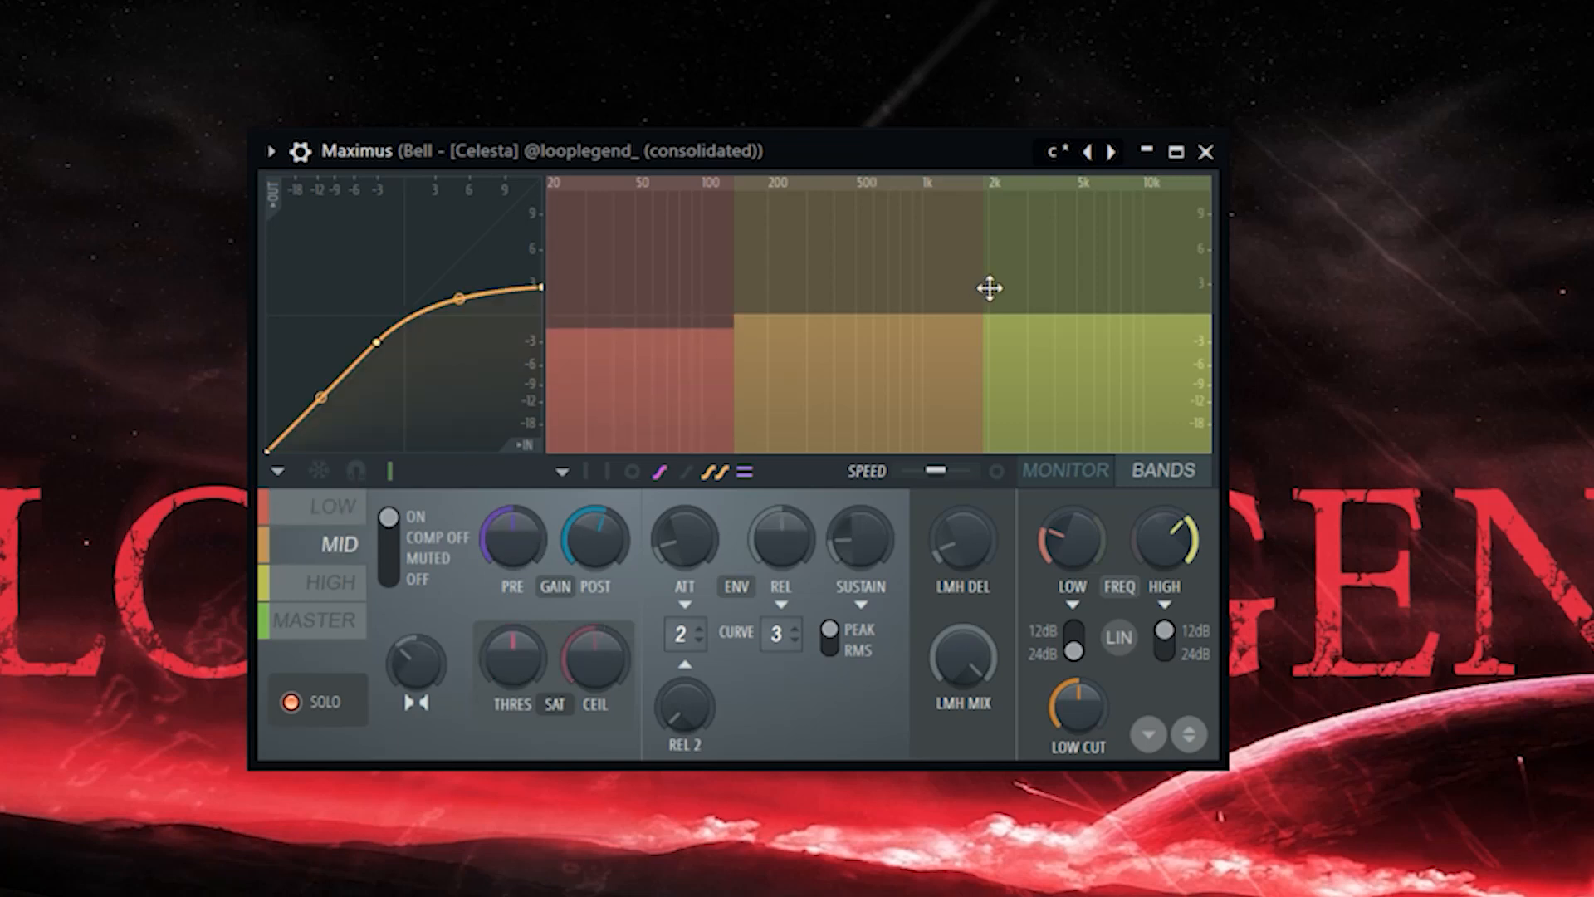
Examine the mid and high band compression curves and the stereo separation in Maximus.
left_click(992, 289)
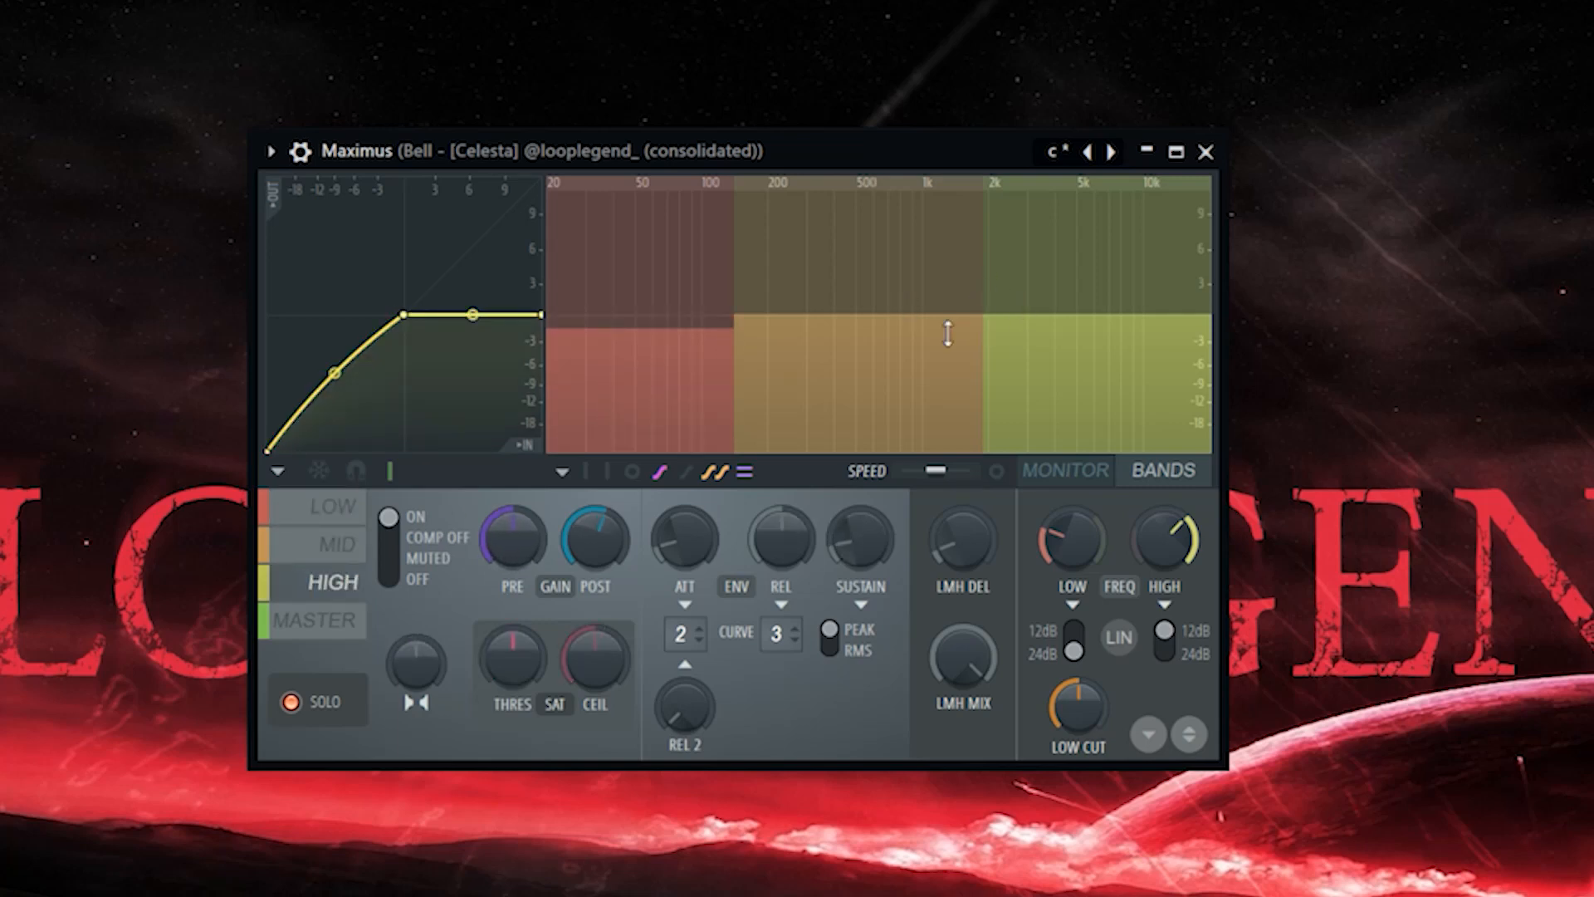
left_click(884, 347)
left_click(989, 335)
left_click(808, 317)
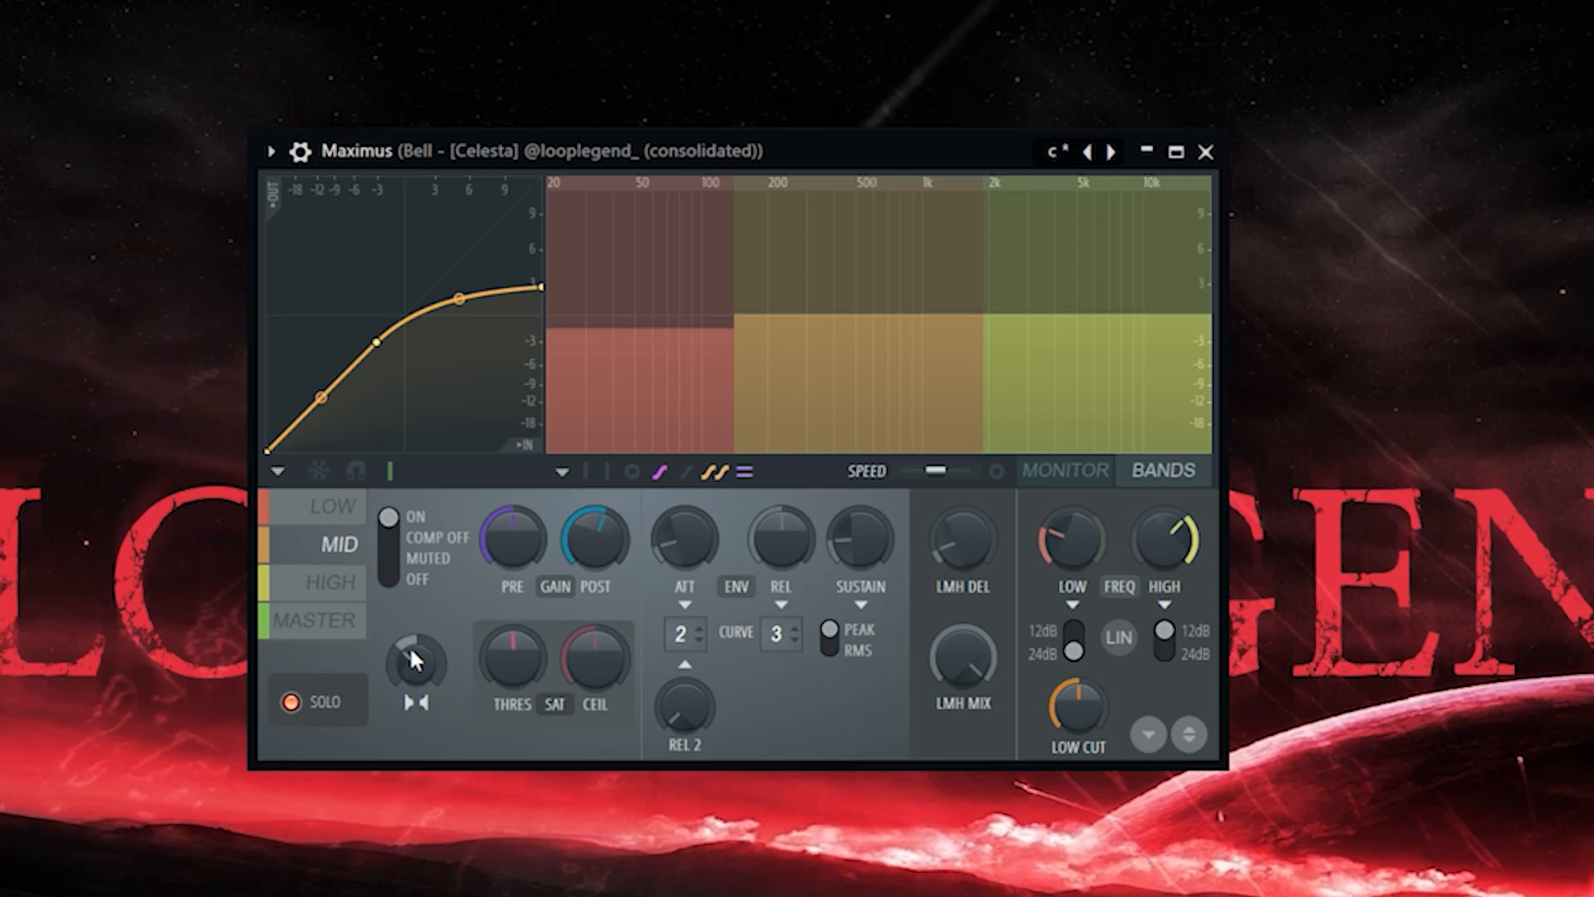
left_click(1087, 320)
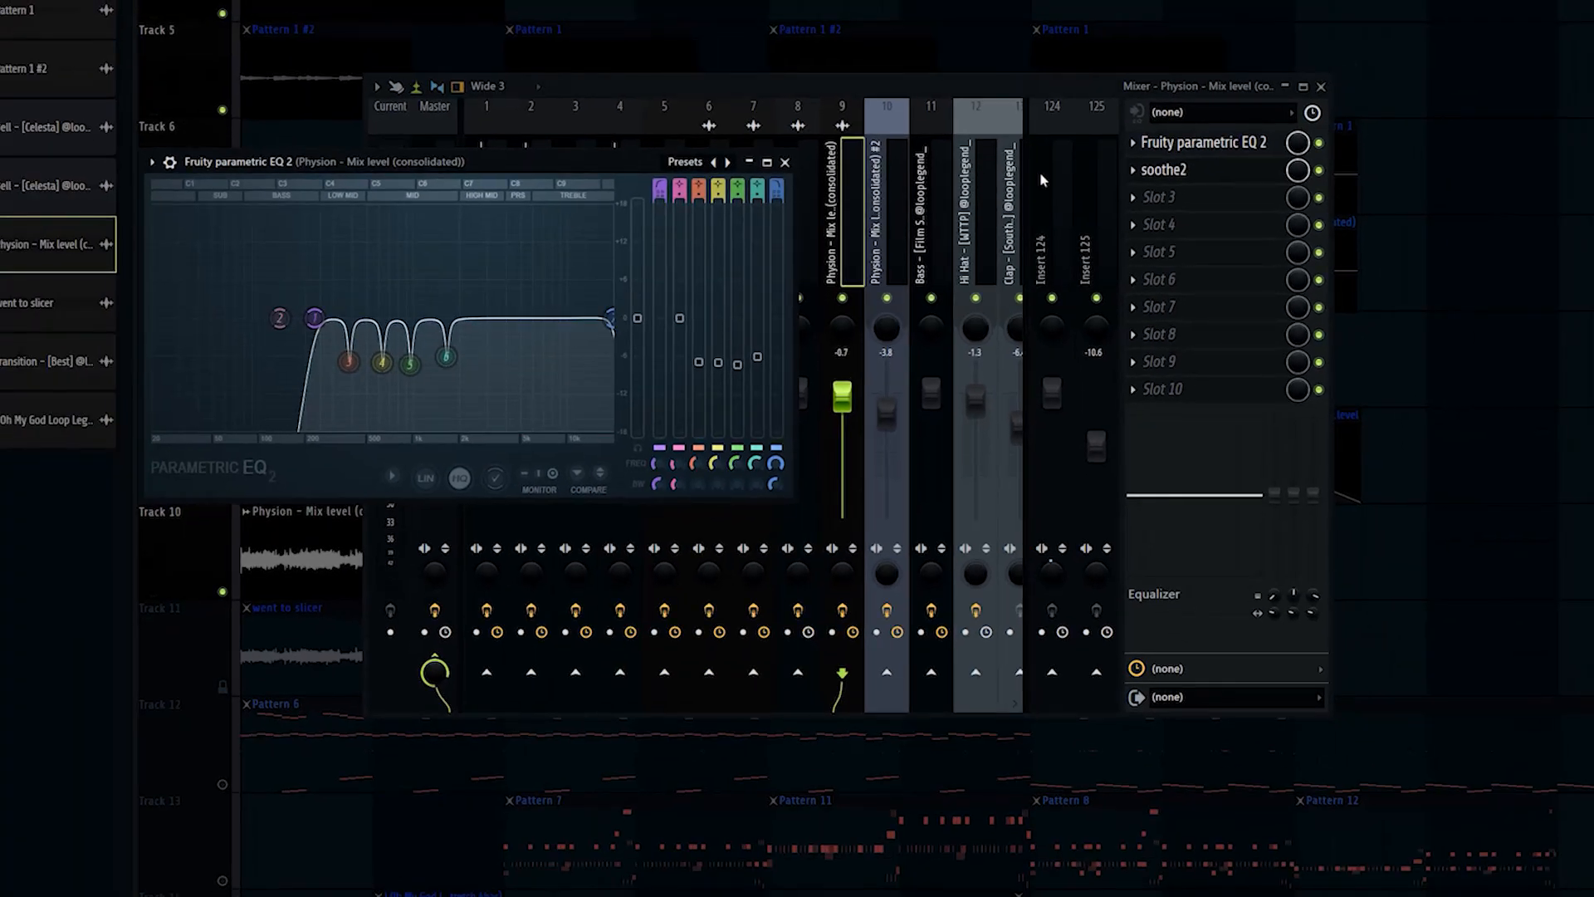
View soothe2 on the Physion - Mix level (consolidated) mixer track and open the "went to slicer" clip's settings.
left_click(1204, 172)
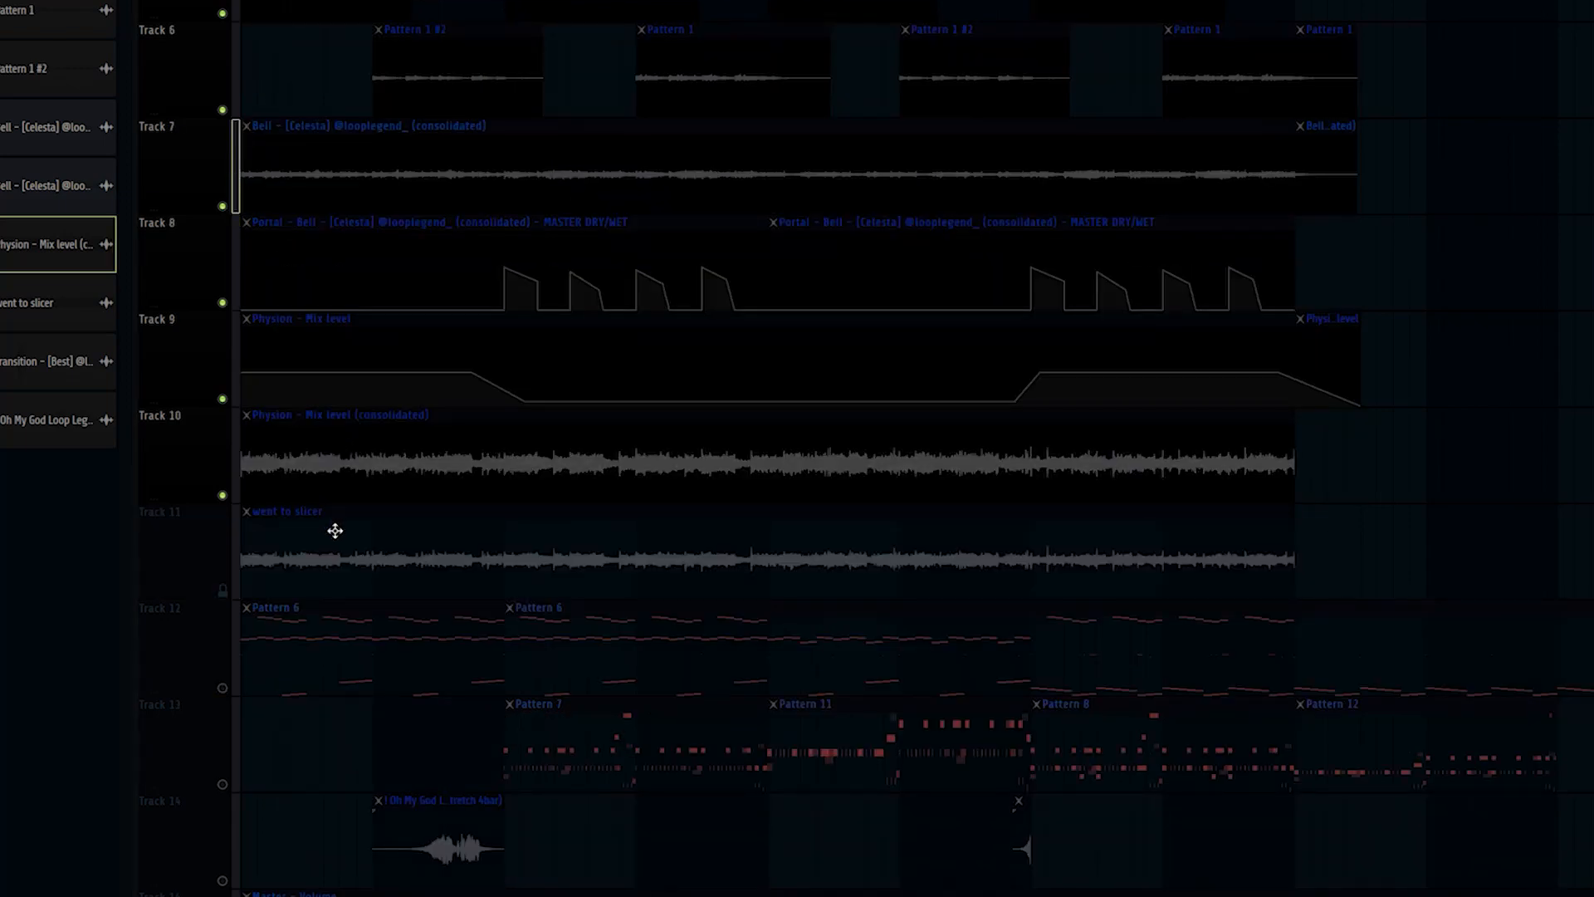
double_click(333, 531)
left_click_drag(473, 162, 641, 137)
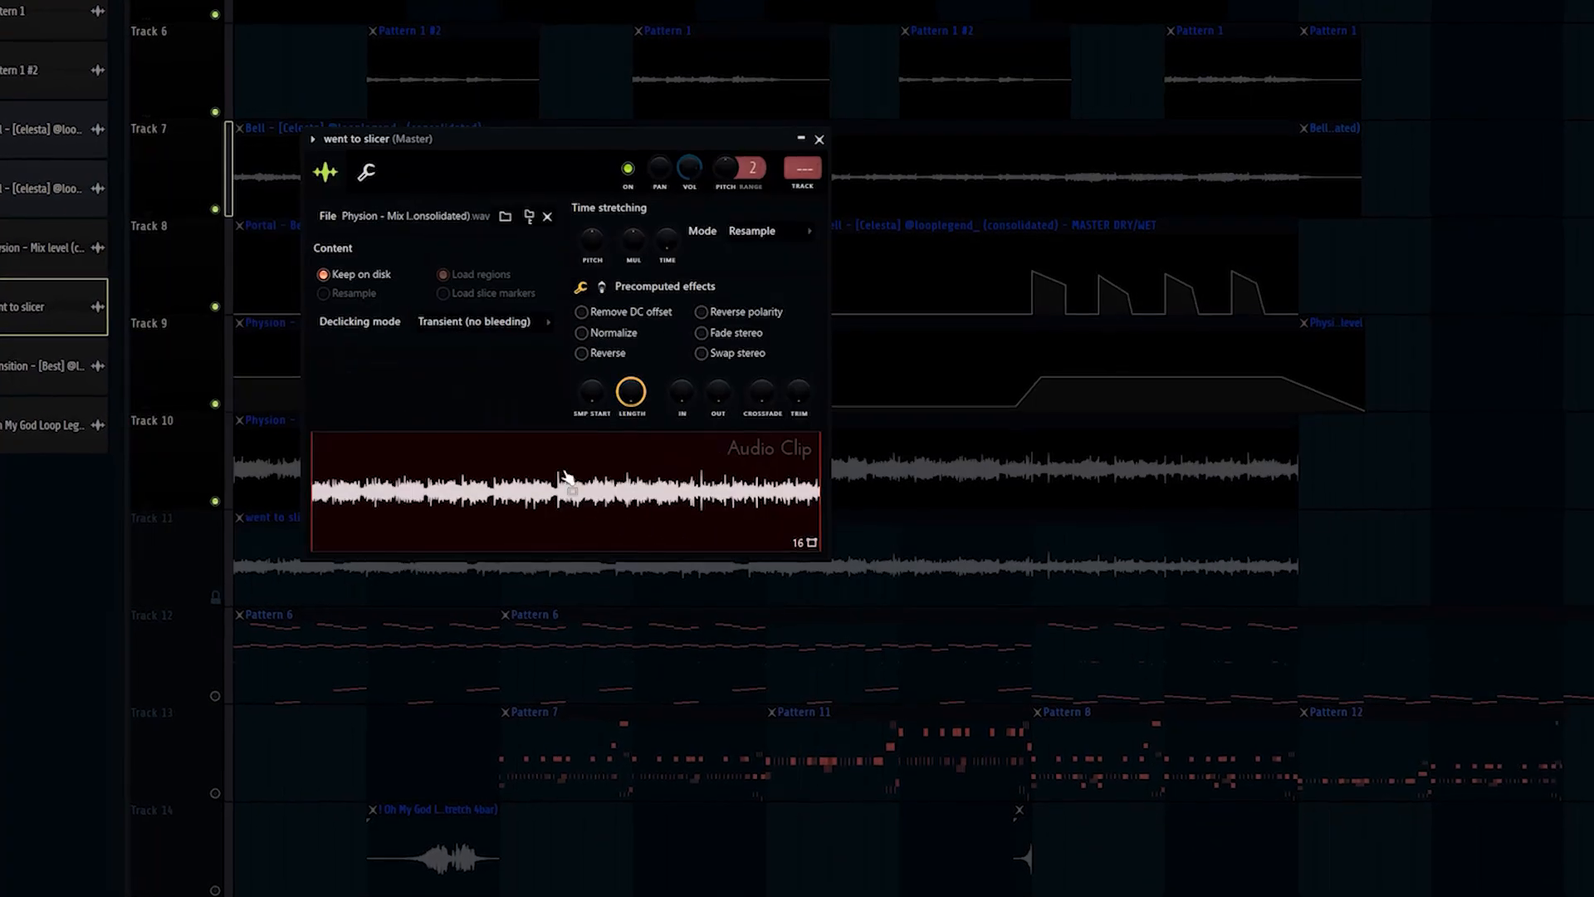
Open the "went to slicer" clip's audio in a new Fruity Slicer channel.
right_click(557, 454)
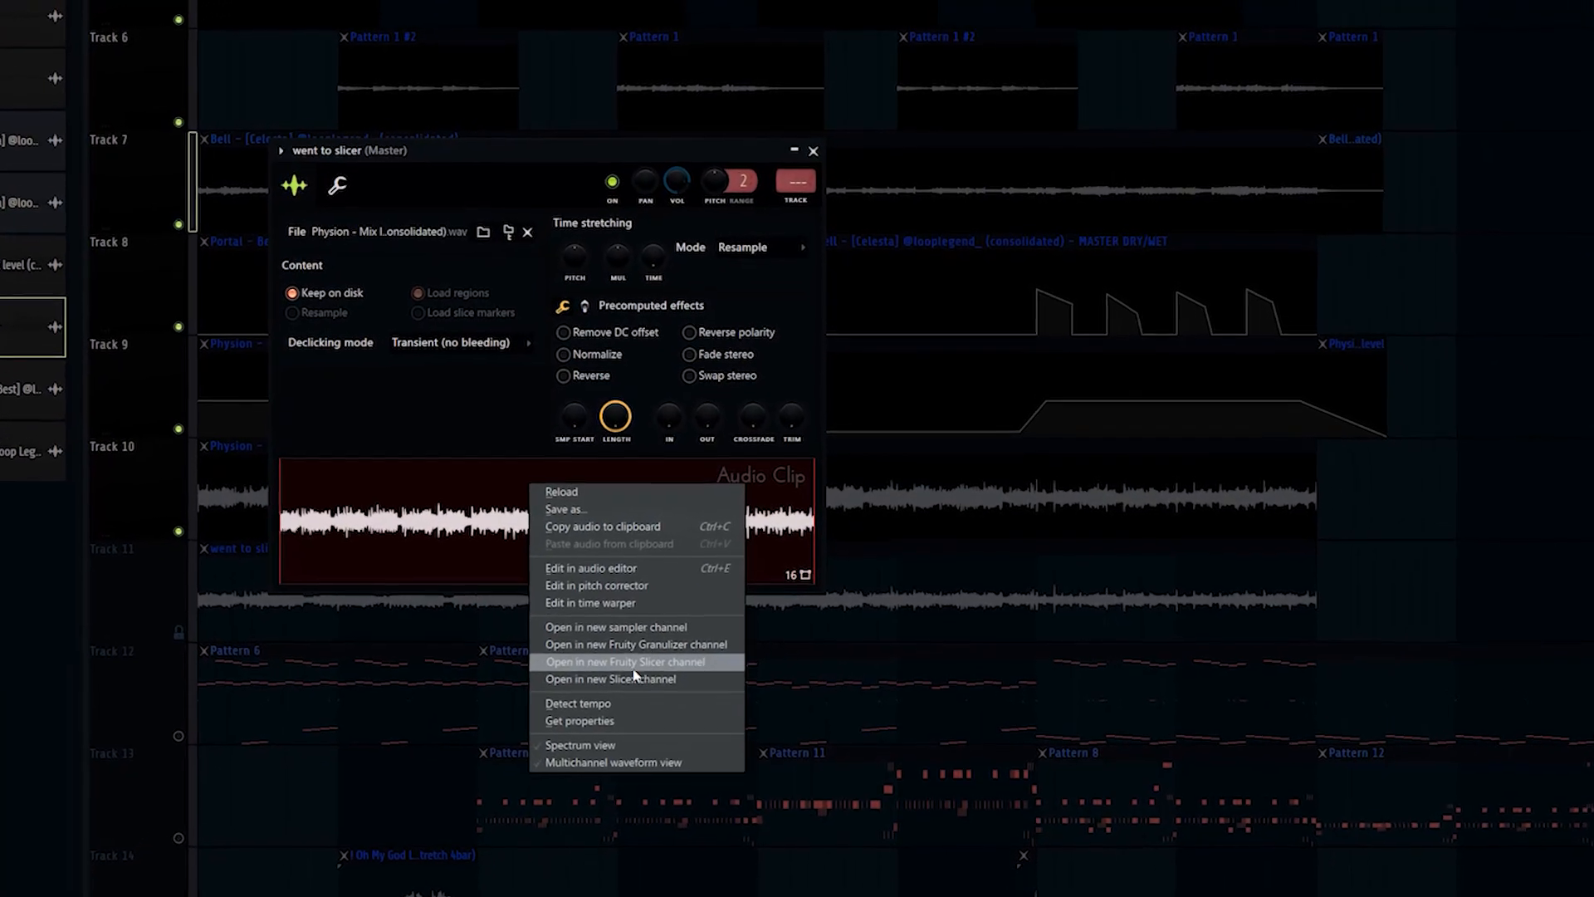
left_click(633, 640)
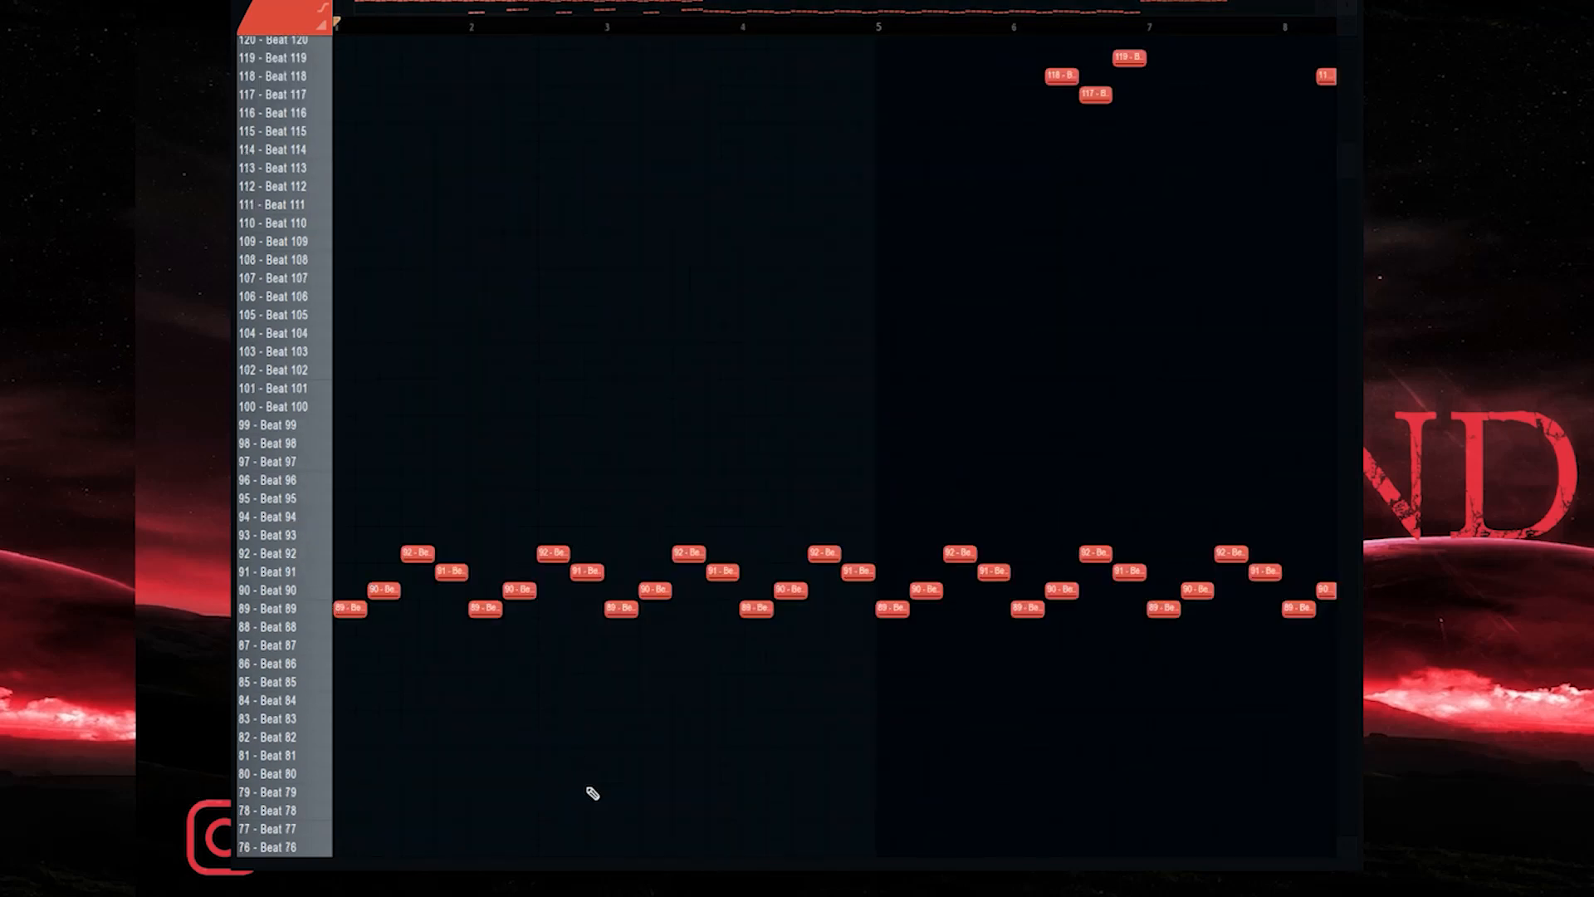
Play back the slicer channel's piano roll and examine the order of the beat slices across the pattern.
key("space")
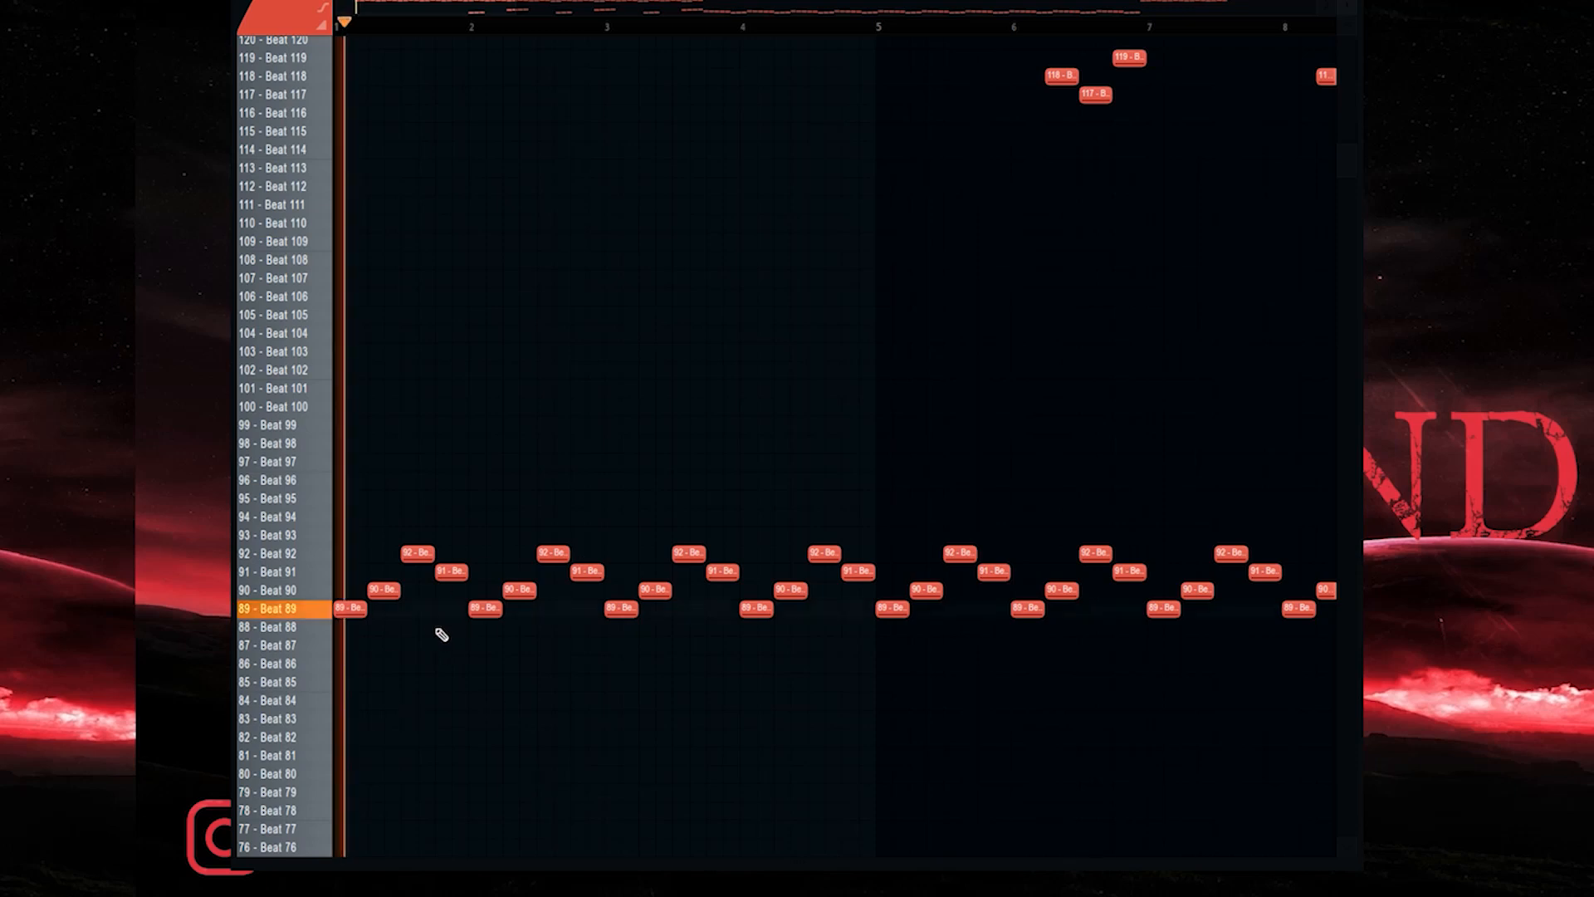
key("space")
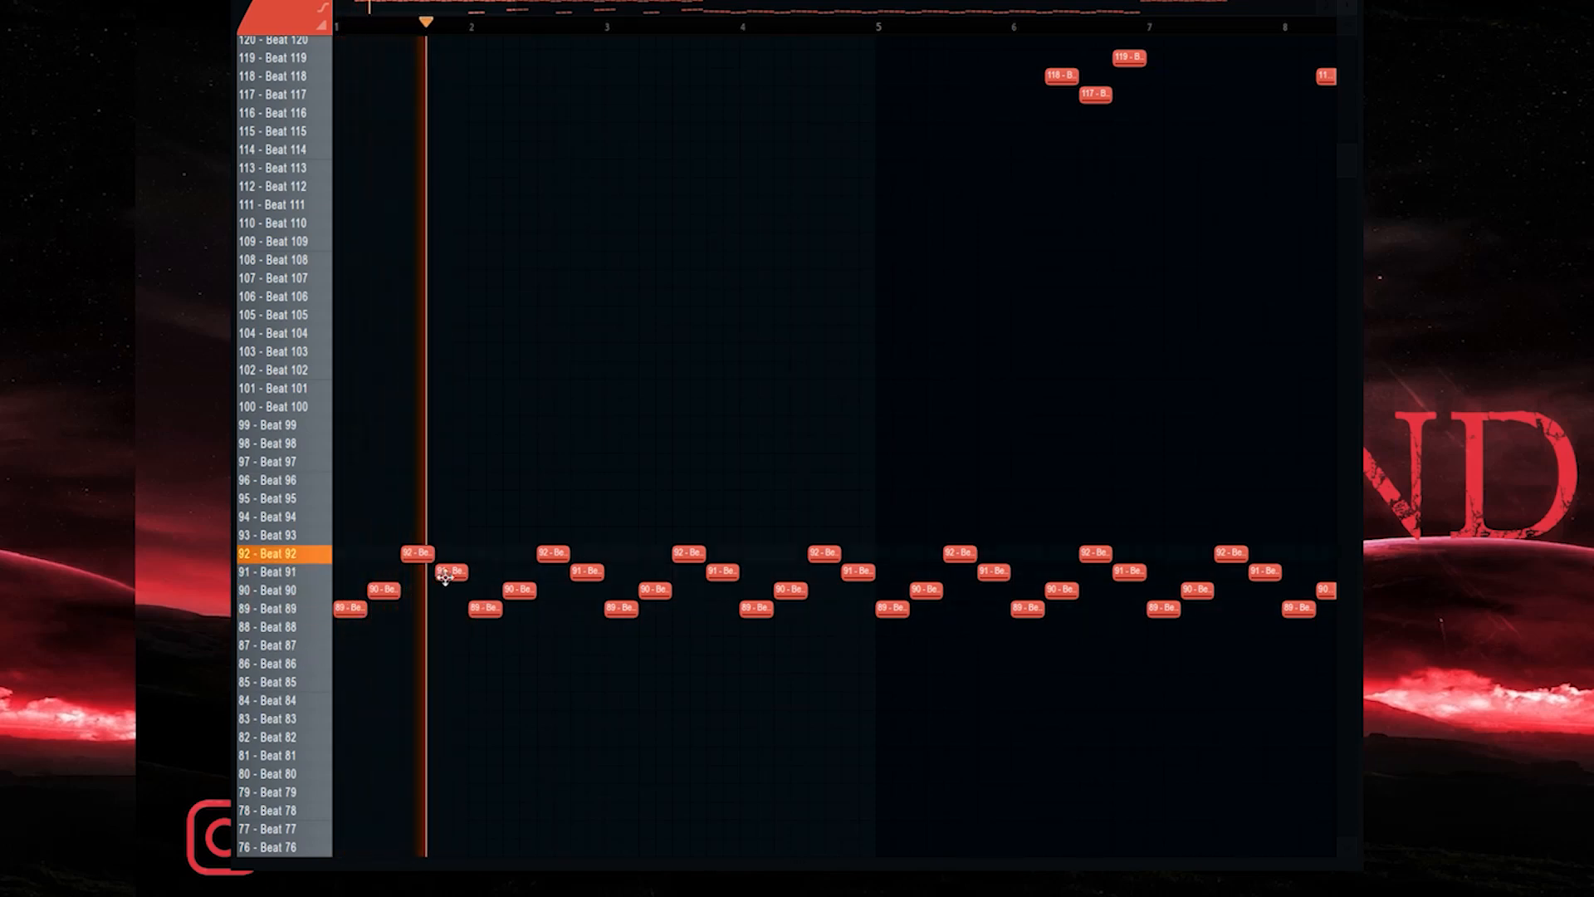
key("space")
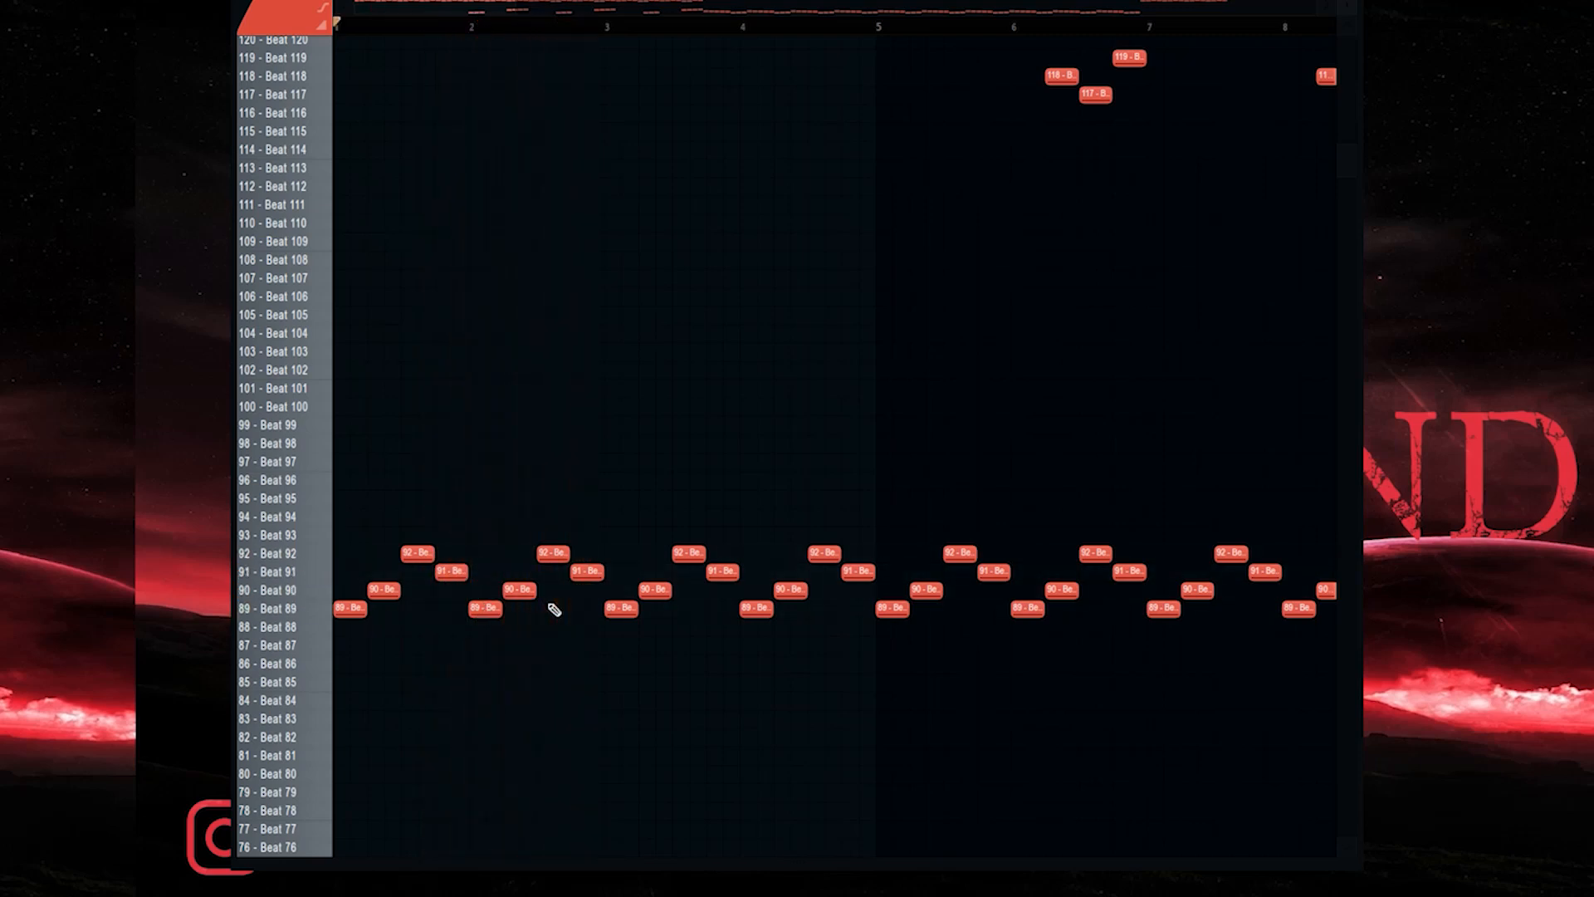
scroll(537, 529, "up", 5)
key("space")
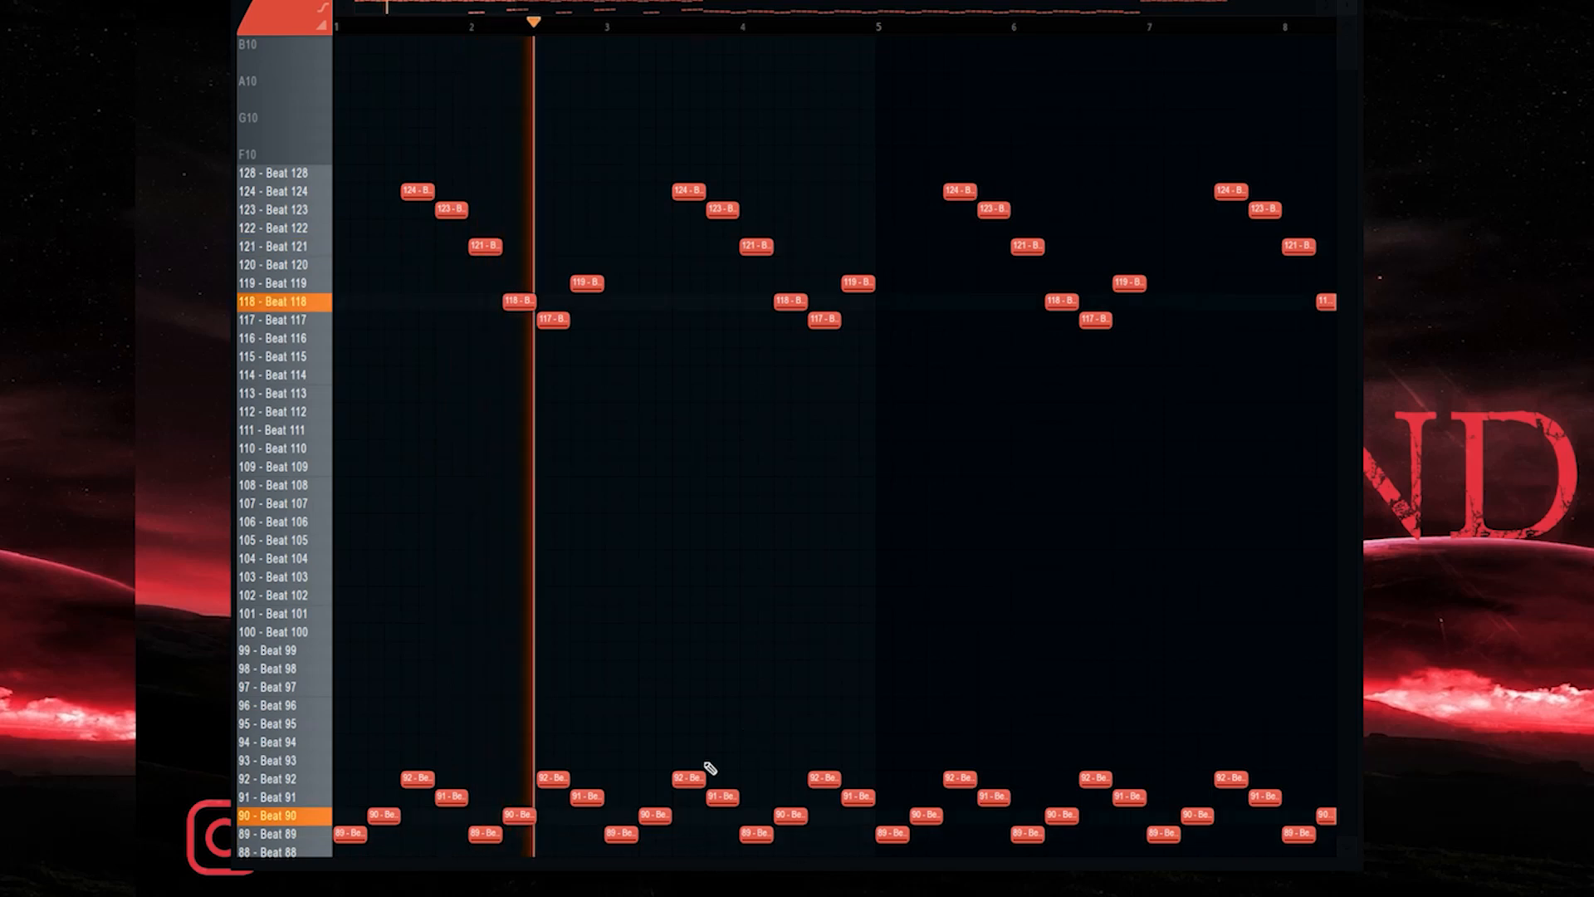
scroll(644, 776, "down", 3)
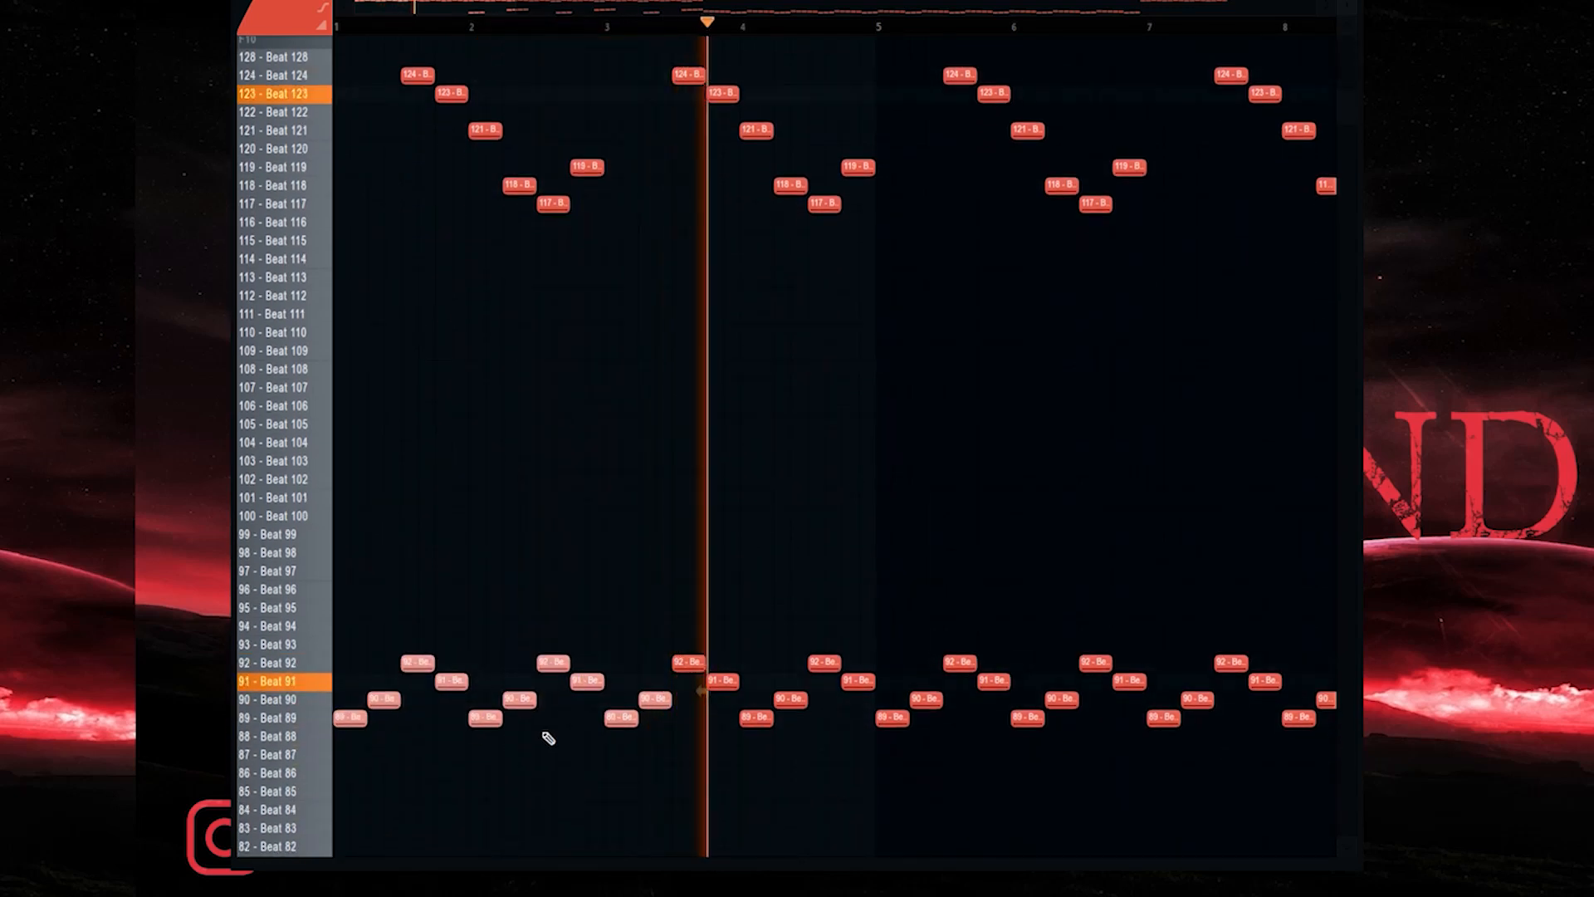
scroll(545, 740, "down", 15)
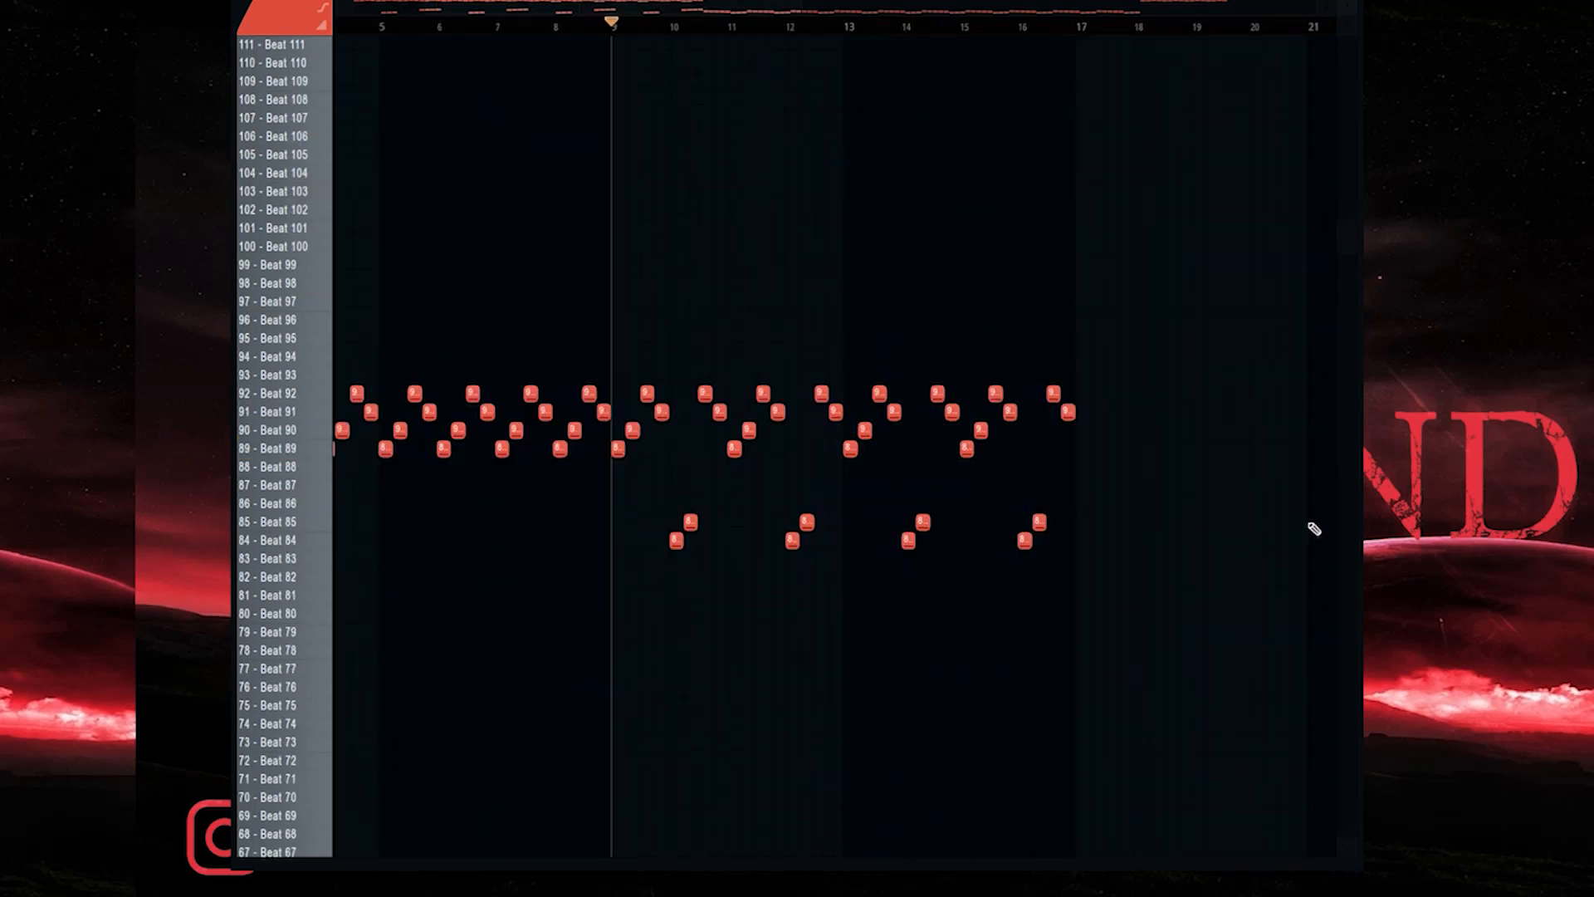
scroll(540, 520, "up", 4)
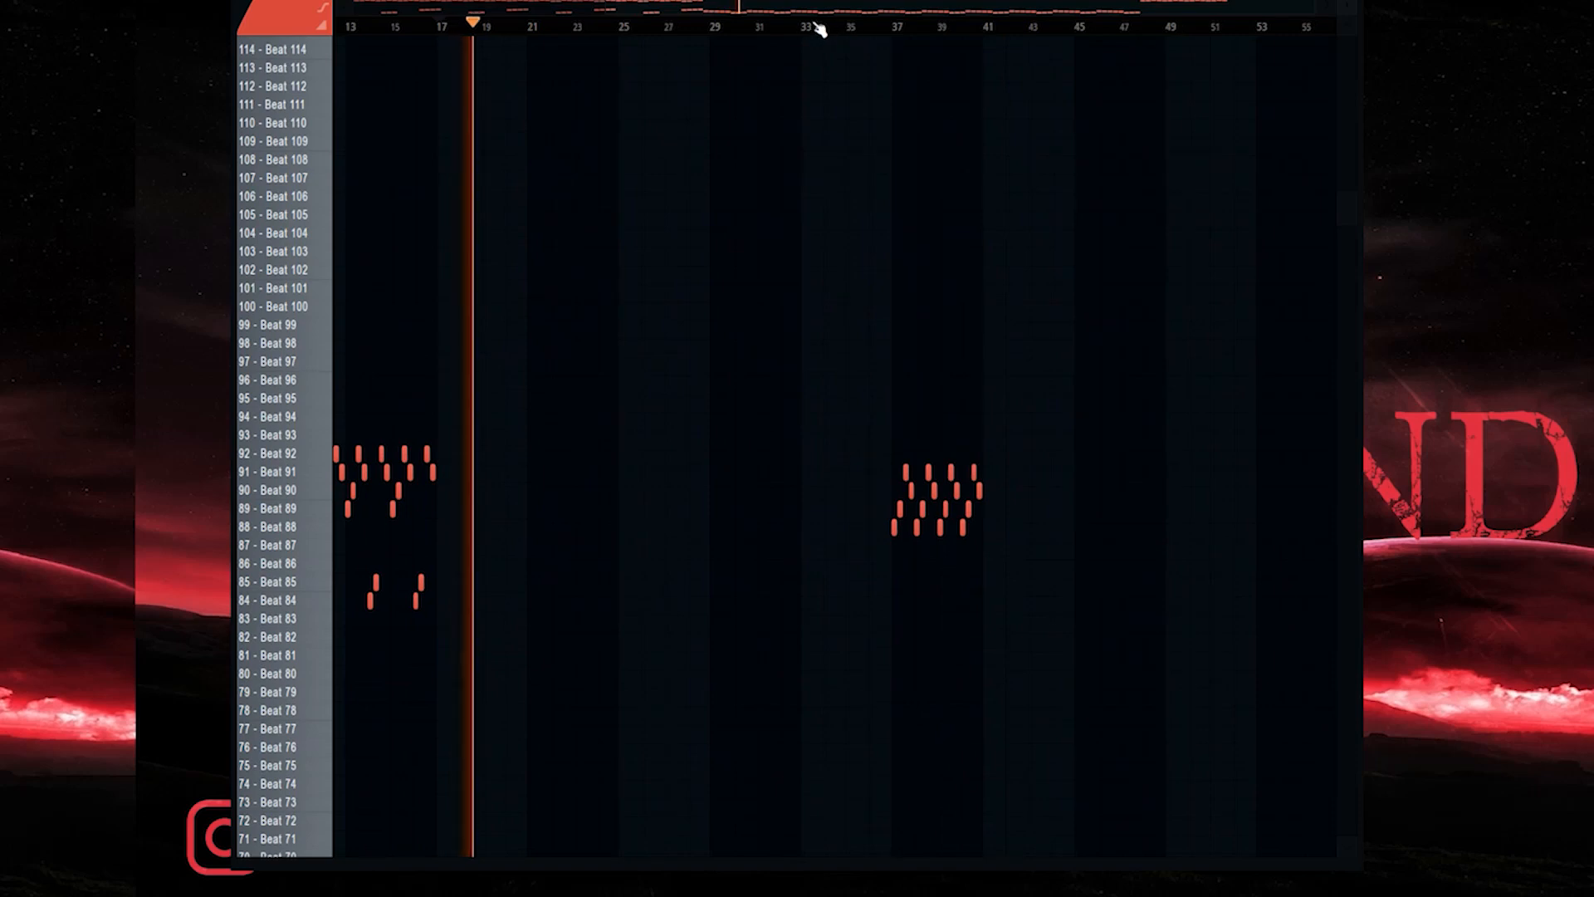
left_click(805, 25)
scroll(904, 316, "down", 5)
scroll(890, 169, "up", 5)
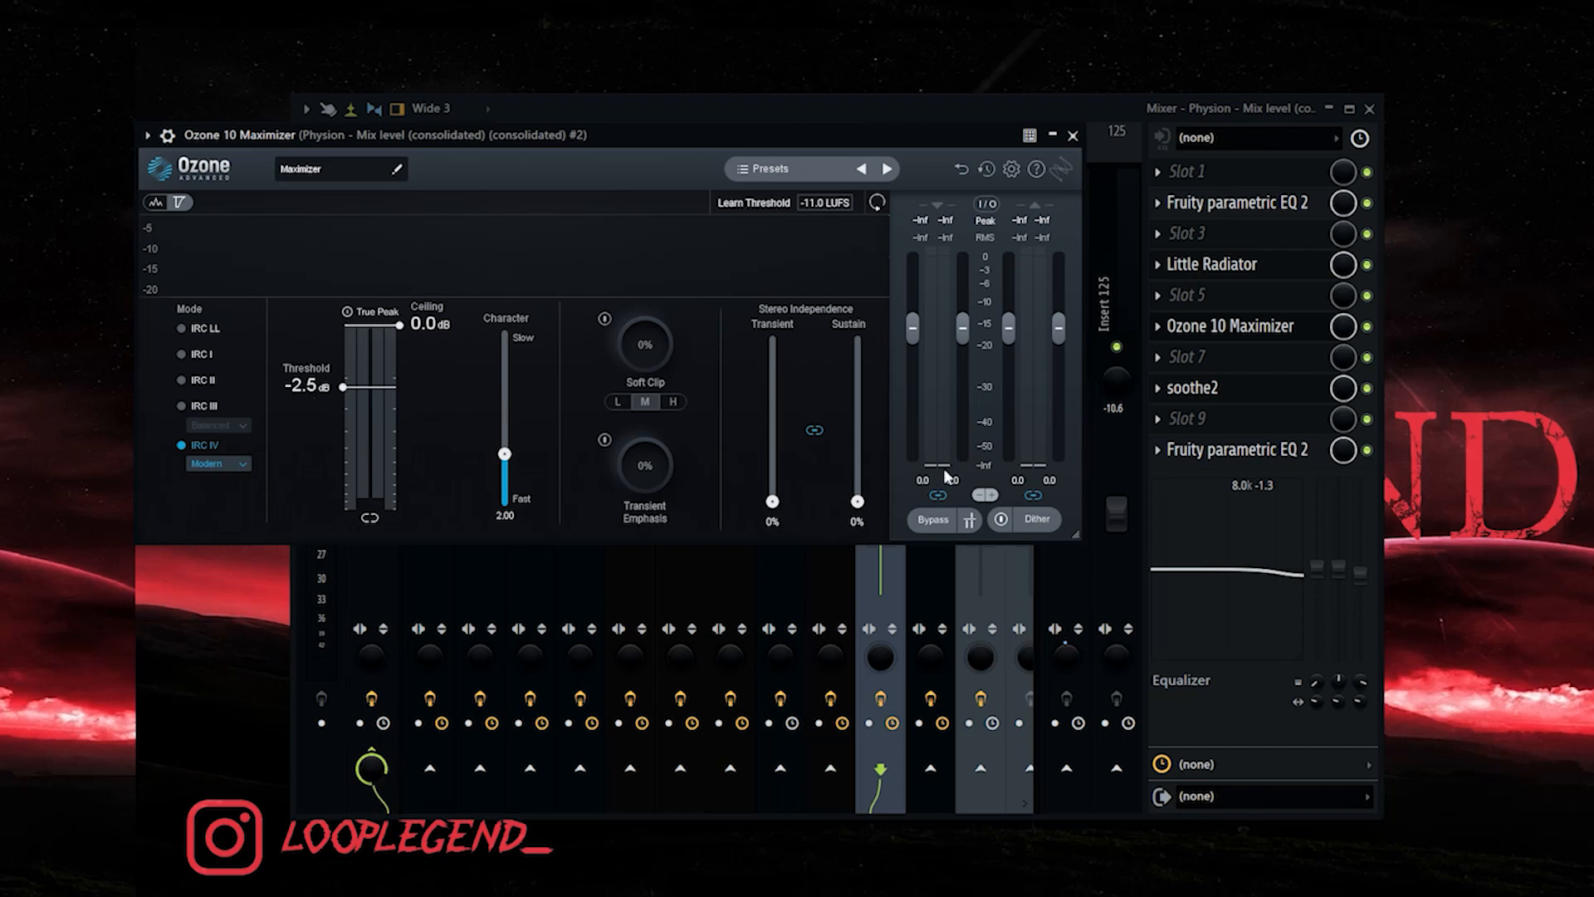
Compare the slicer track's sound with Ozone 10 Maximizer bypassed and active, and close the plugin.
left_click(933, 525)
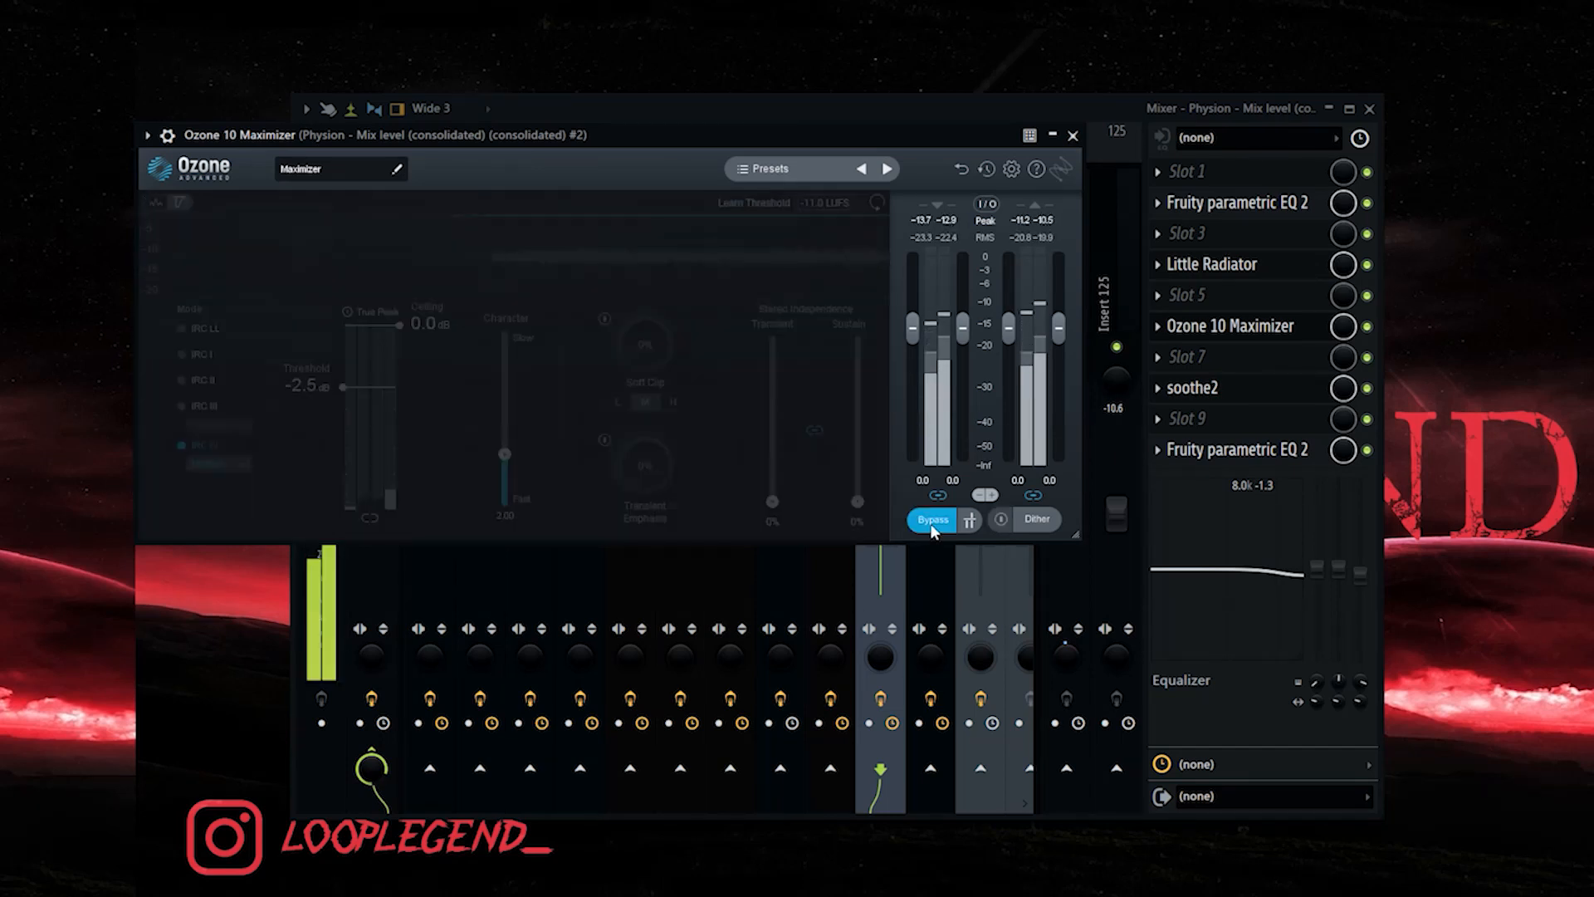
left_click(932, 521)
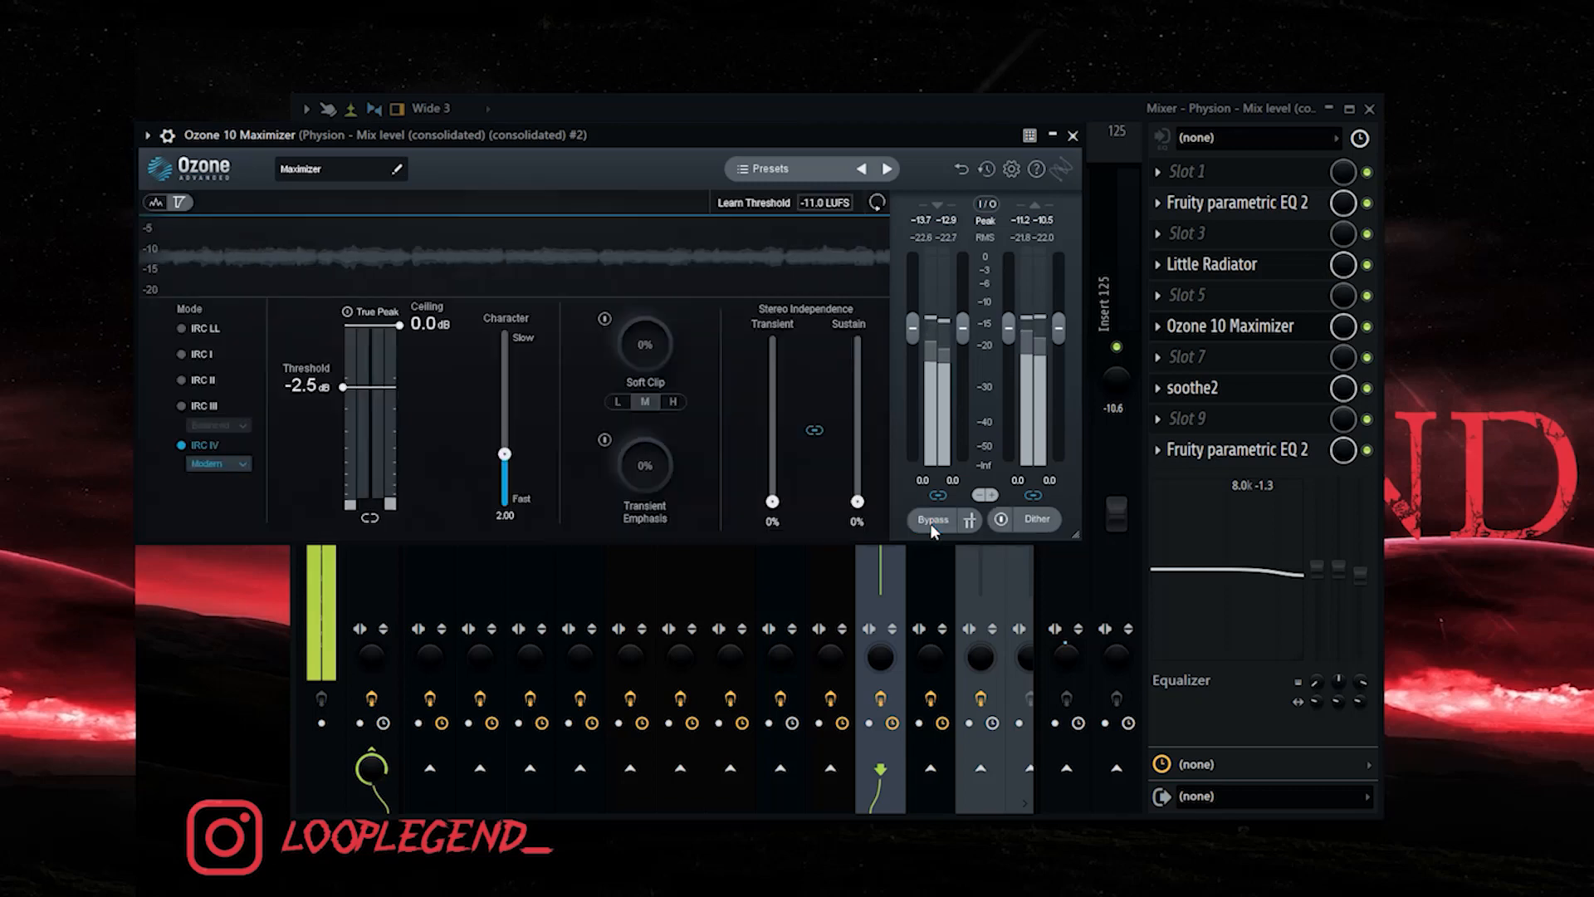
key("Escape")
Review the soothe2 curve on the slicer track and open the last Fruity parametric EQ 2 in its effect chain.
left_click(1209, 387)
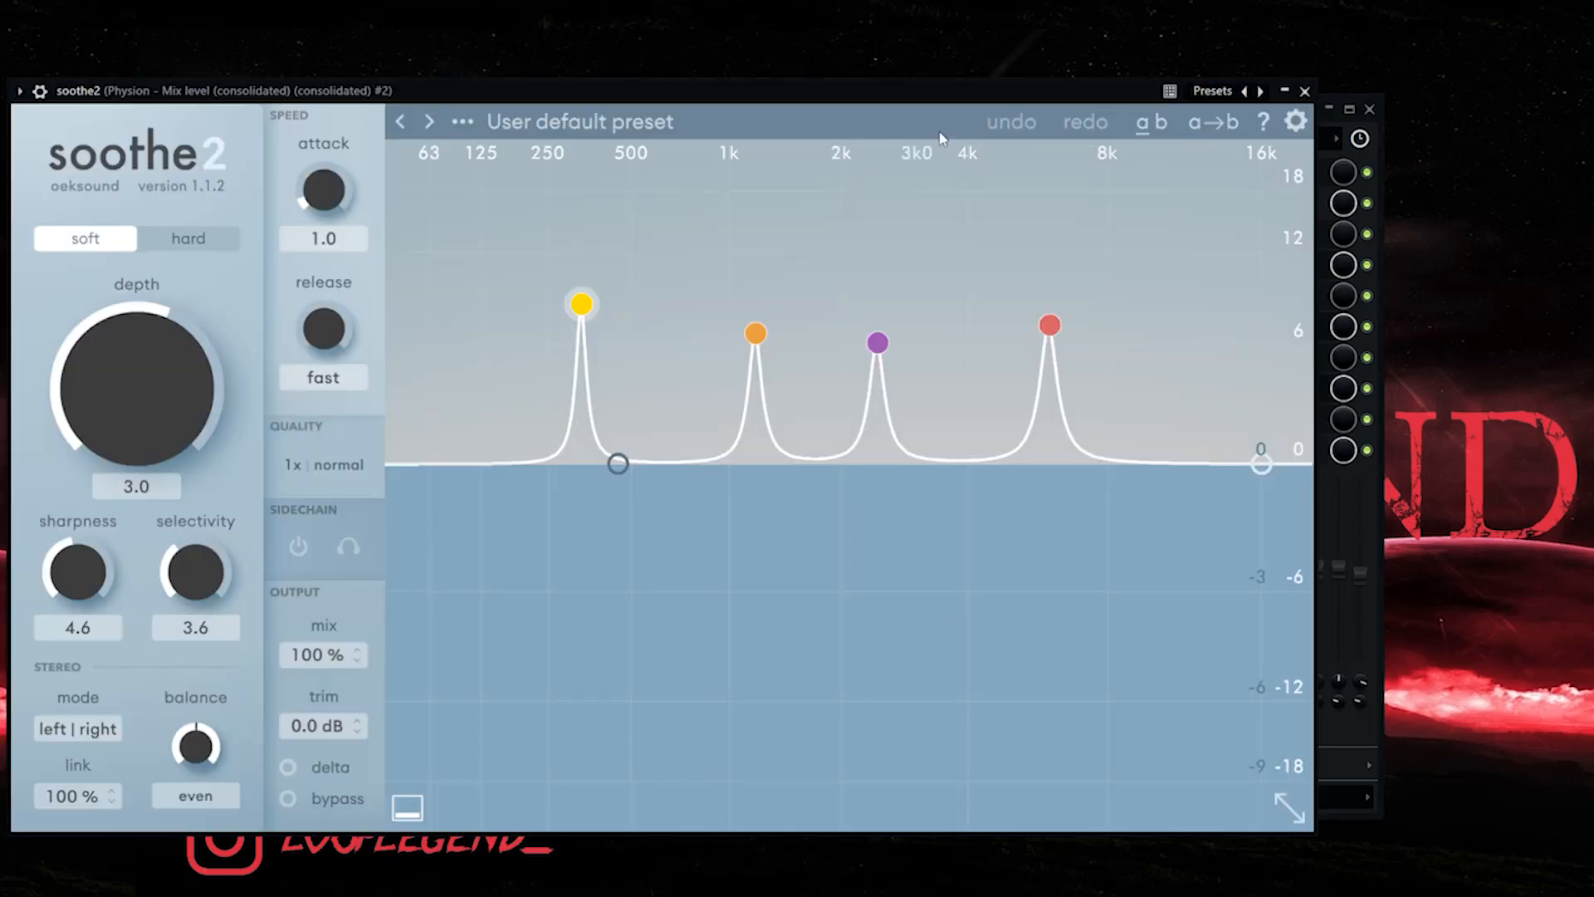
left_click_drag(976, 95, 996, 89)
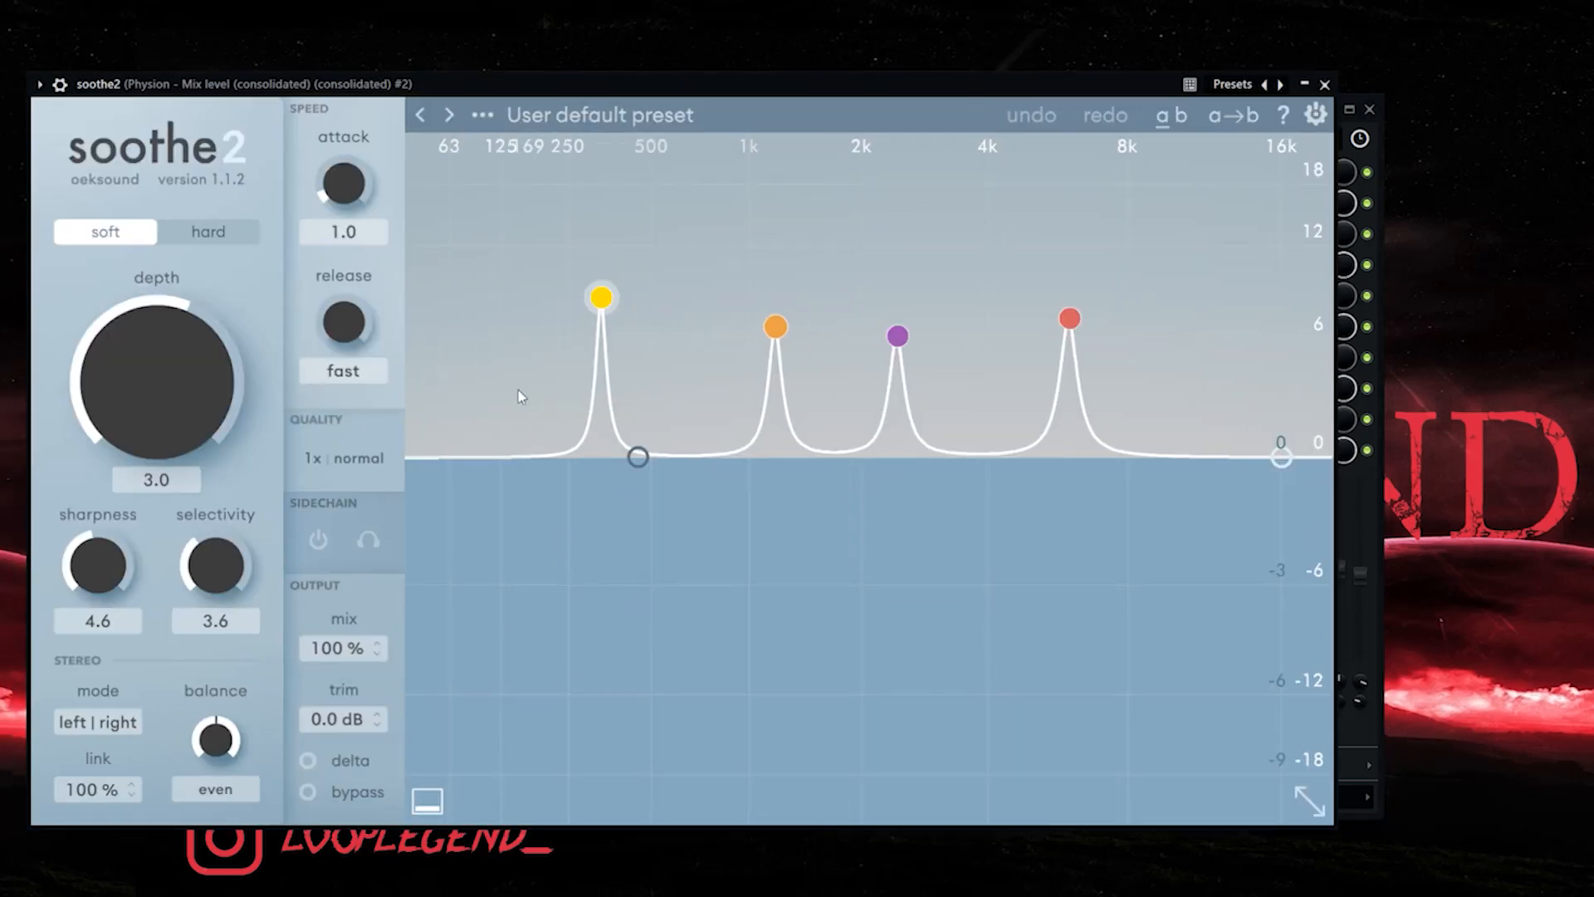
key("Escape")
left_click(1273, 451)
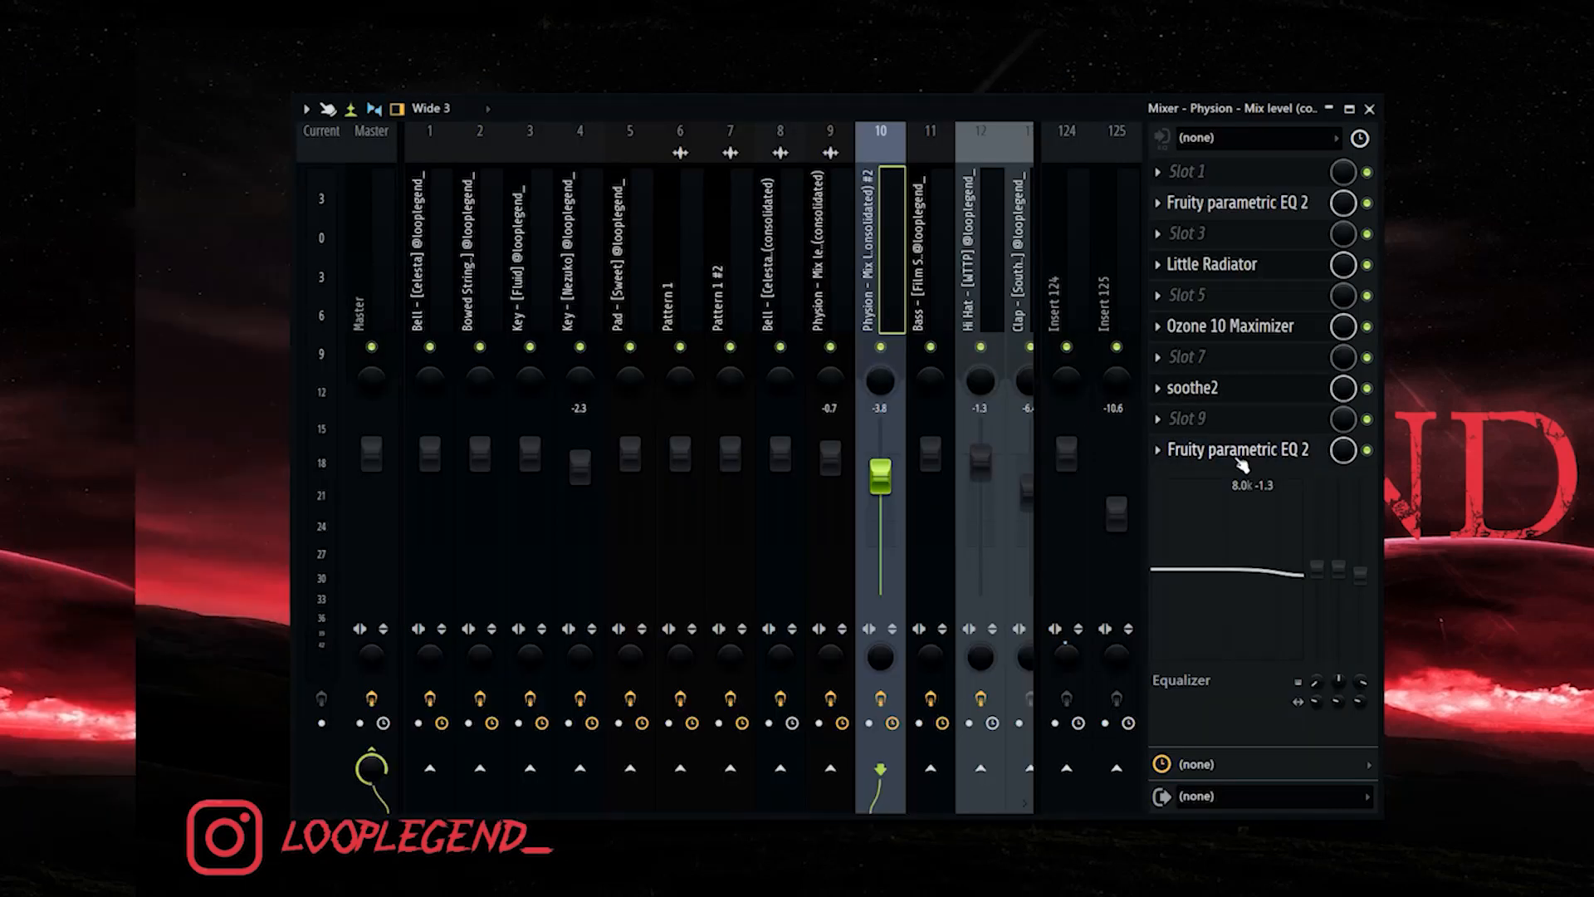
left_click(1241, 458)
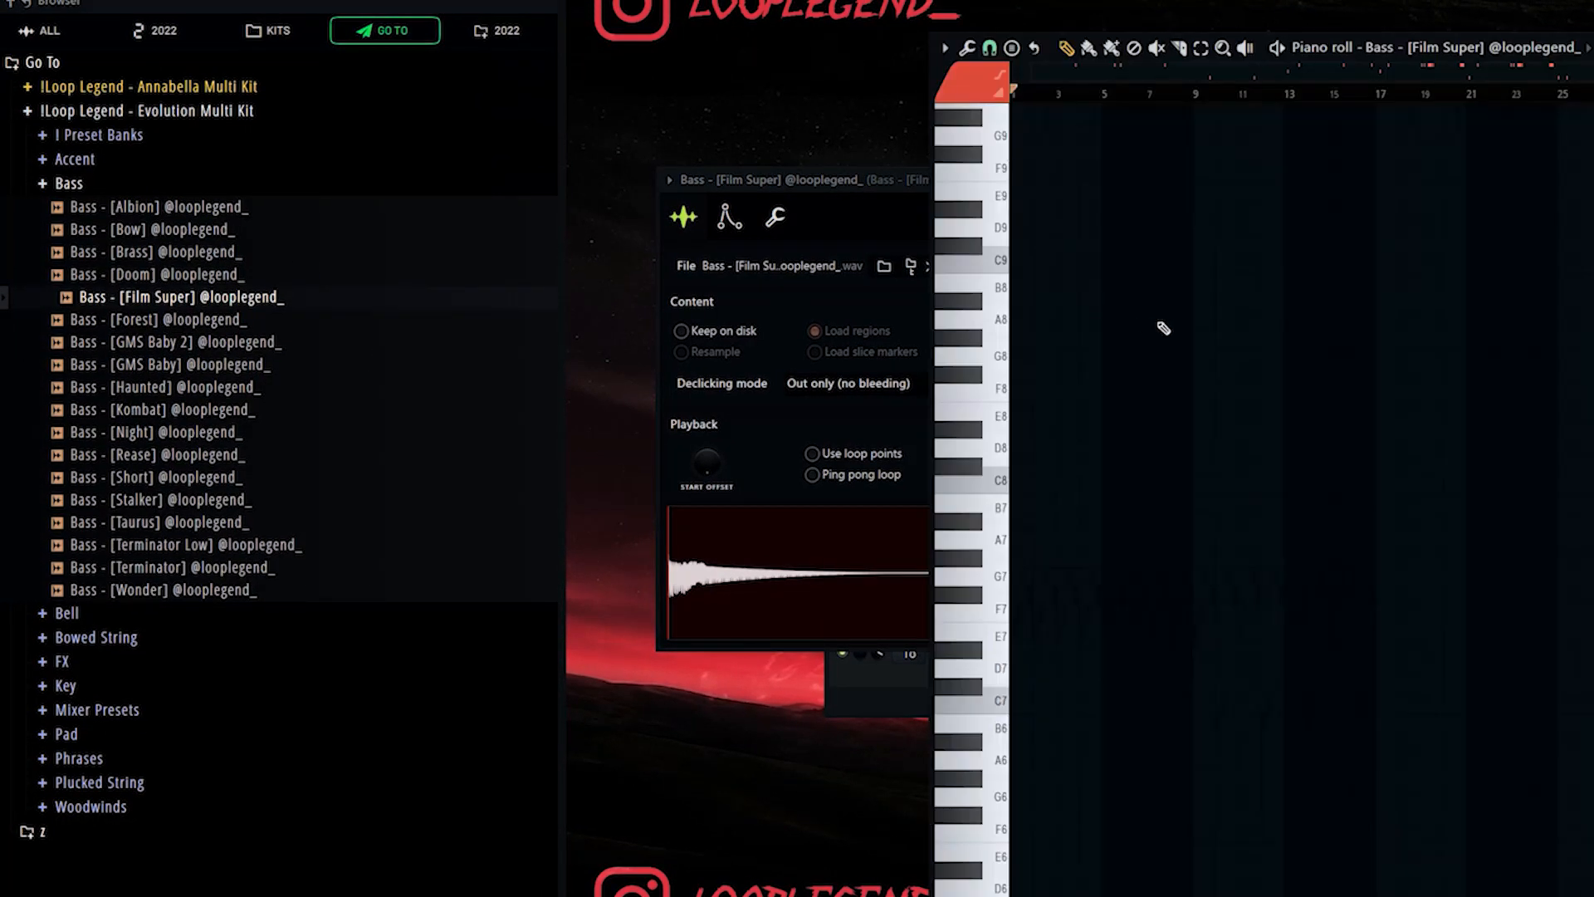
Examine the Bass - [Film Super] notes across the piano roll during playback.
scroll(526, 88, "down", 1, "ctrl")
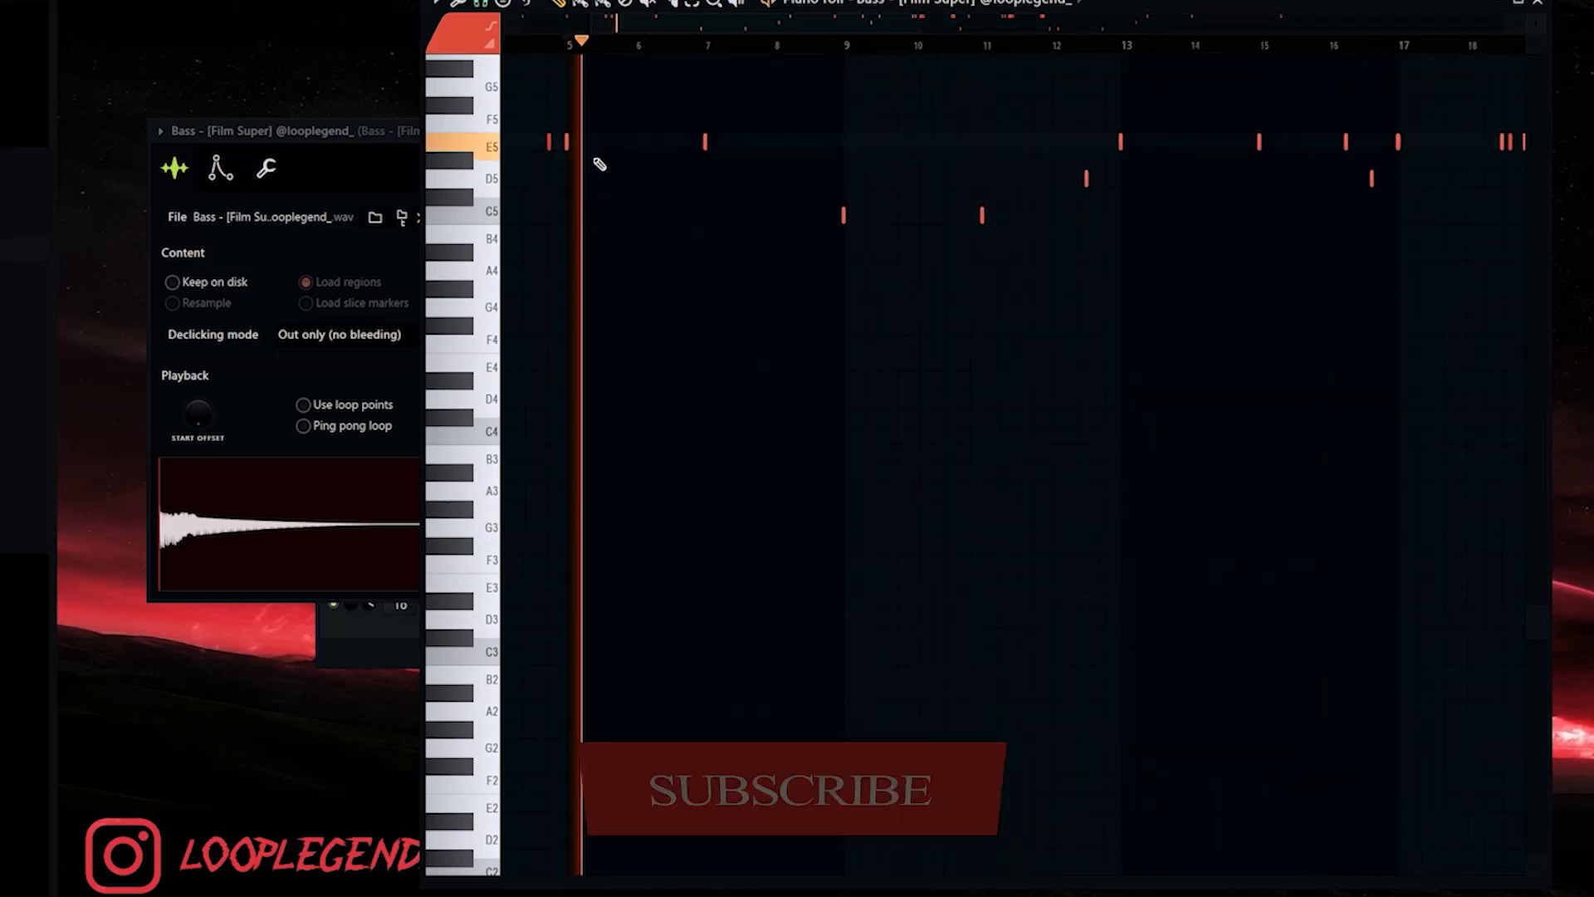
scroll(694, 235, "up", 4)
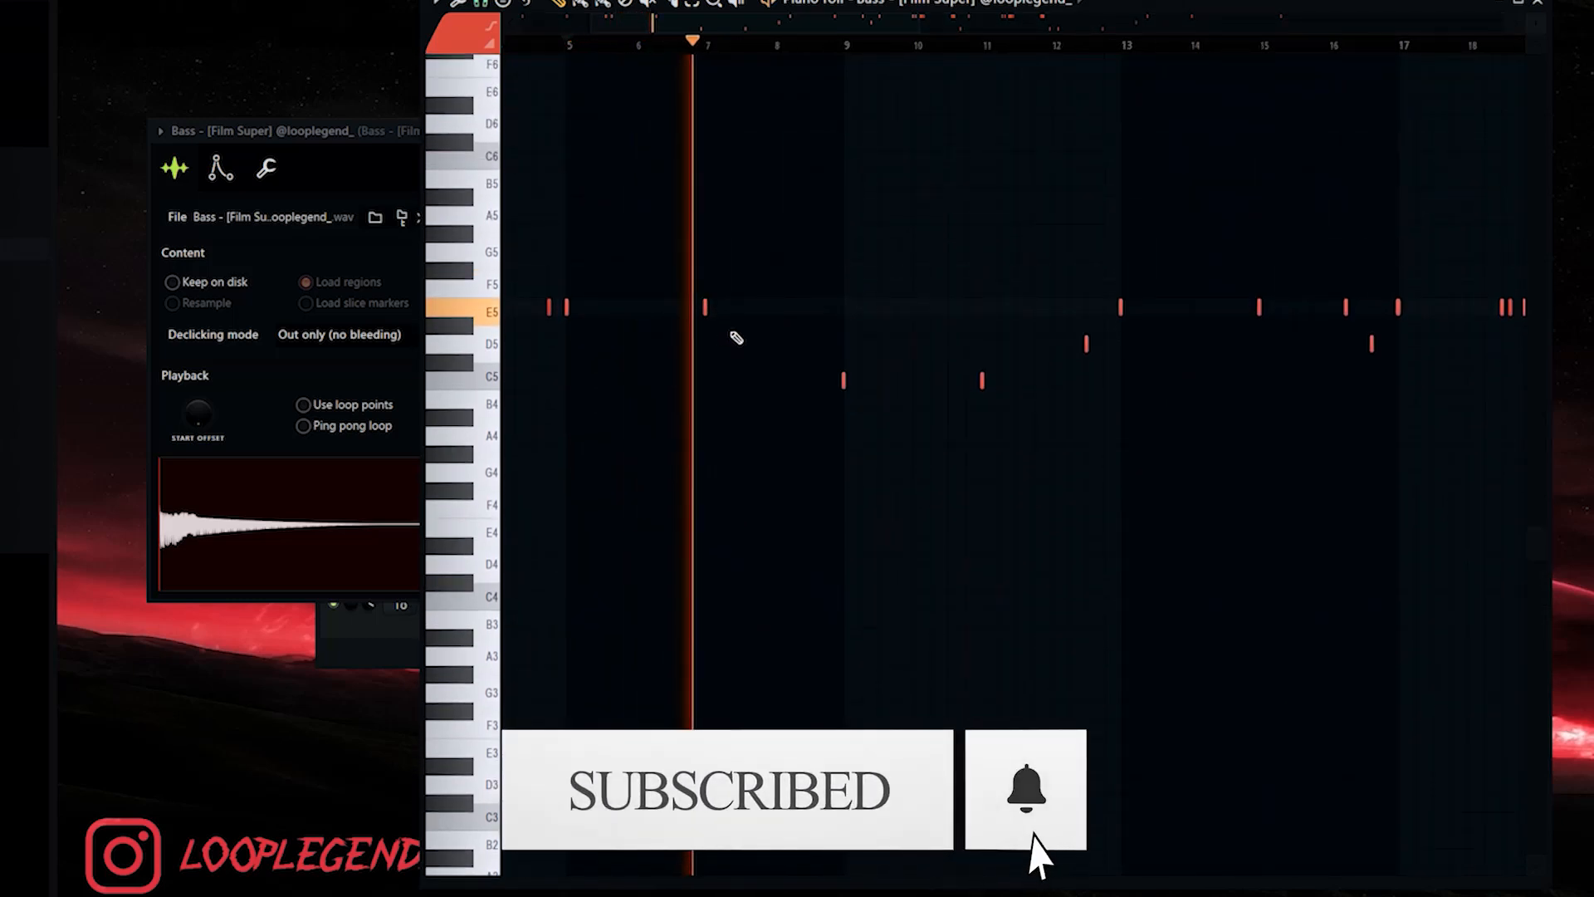
scroll(918, 381, "down", 4, "ctrl")
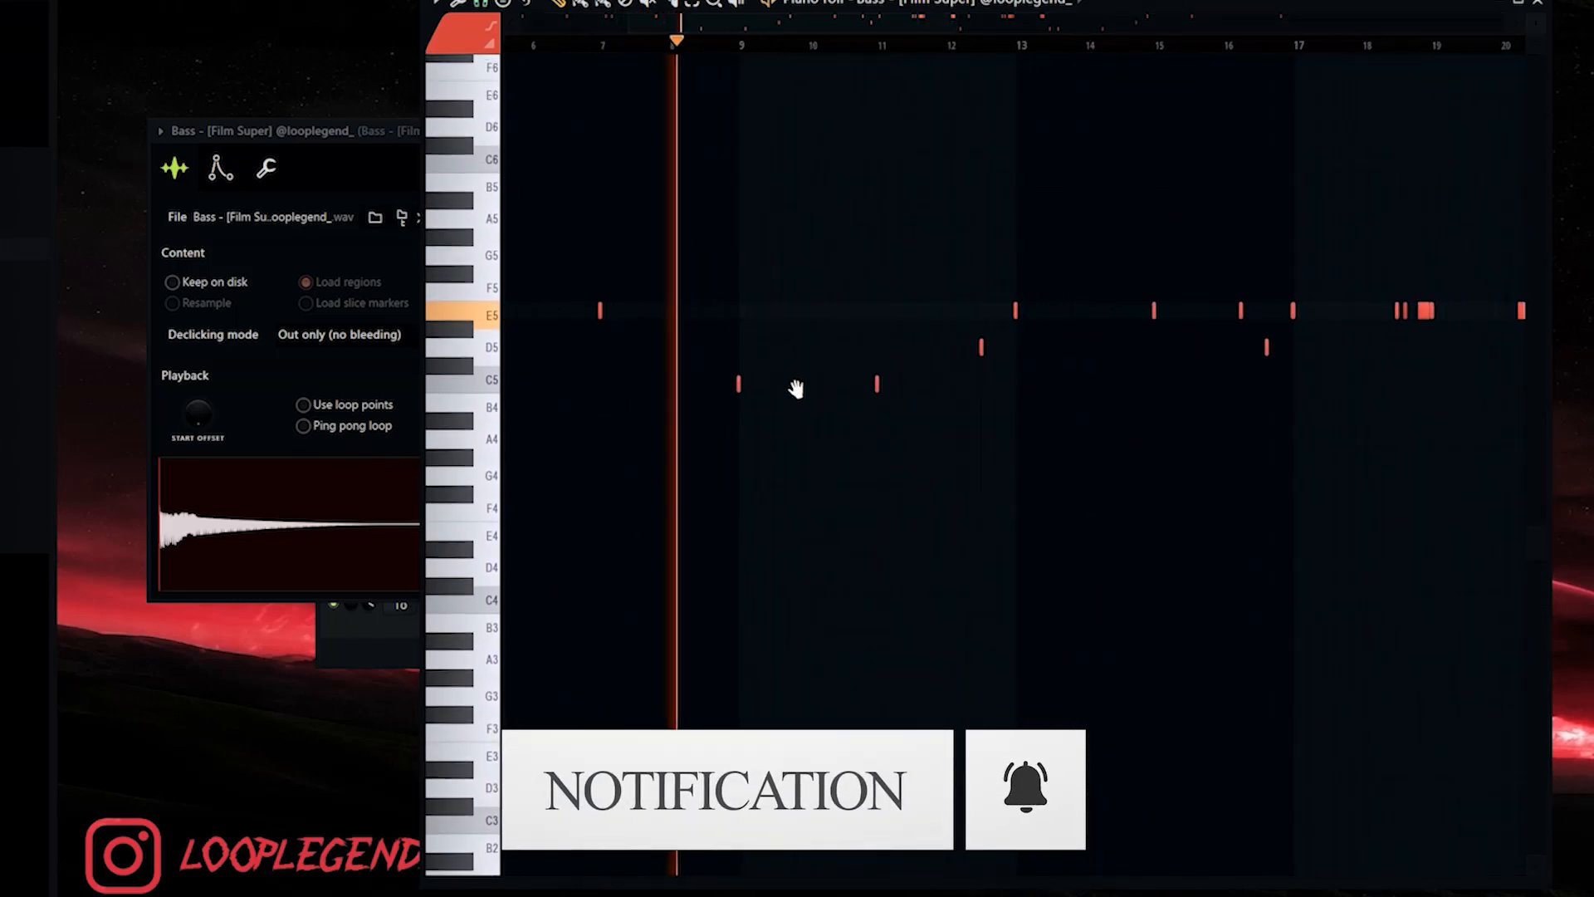
scroll(810, 411, "up", 3, "ctrl")
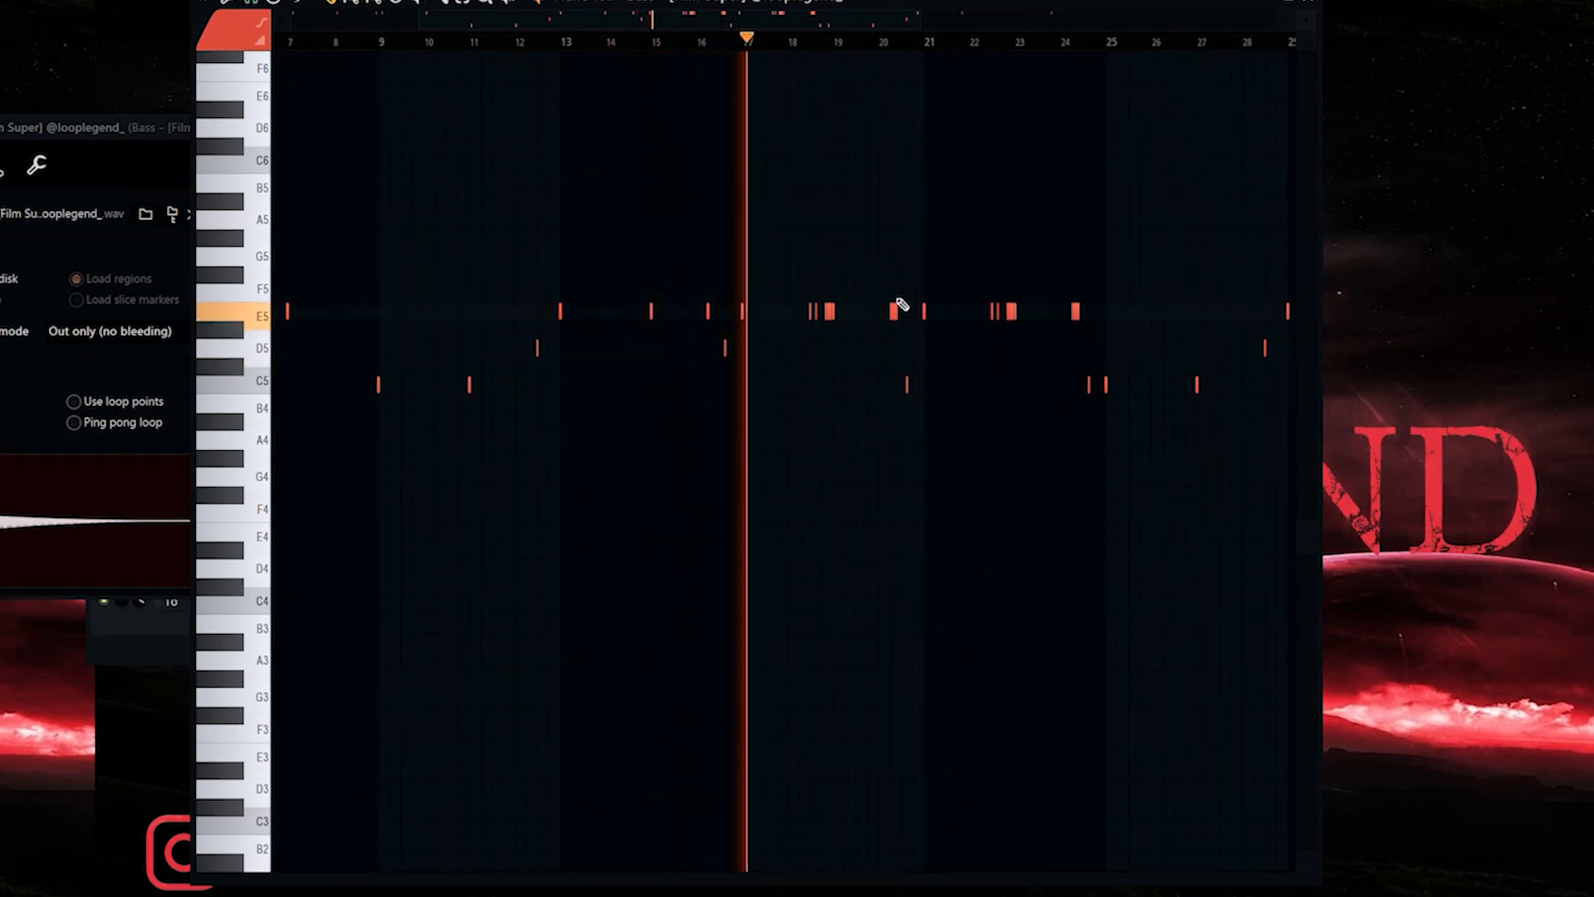
scroll(855, 415, "down", 3)
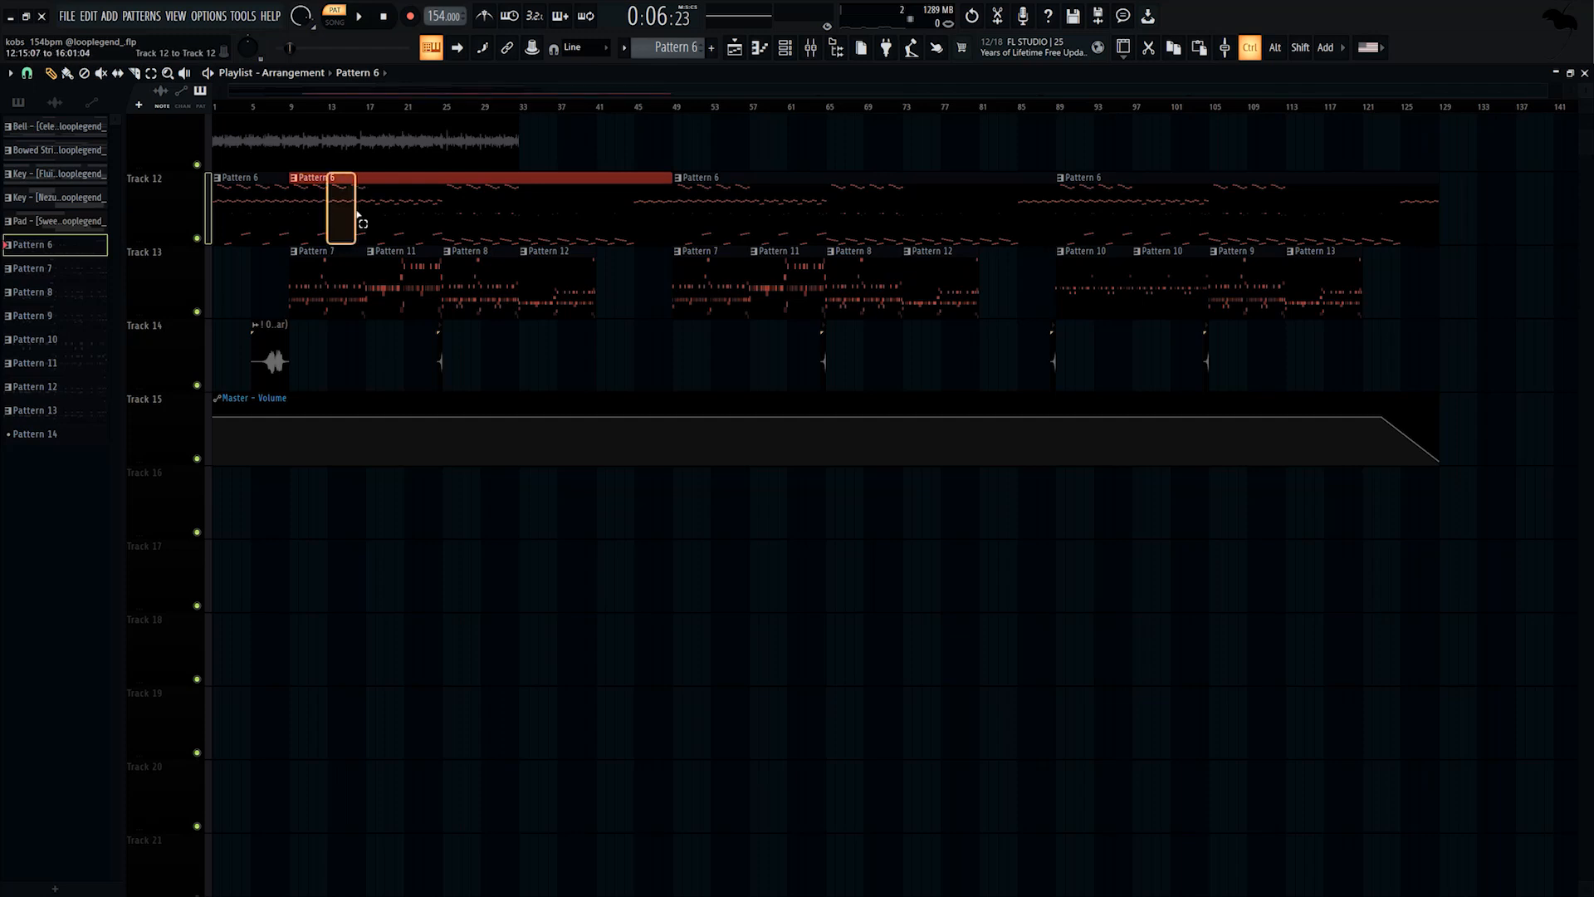
Inspect the Fruity Reeverb 2 settings on the Hi Hat - [WTTP] mixer track and close the mixer.
left_click_drag(164, 279, 298, 282)
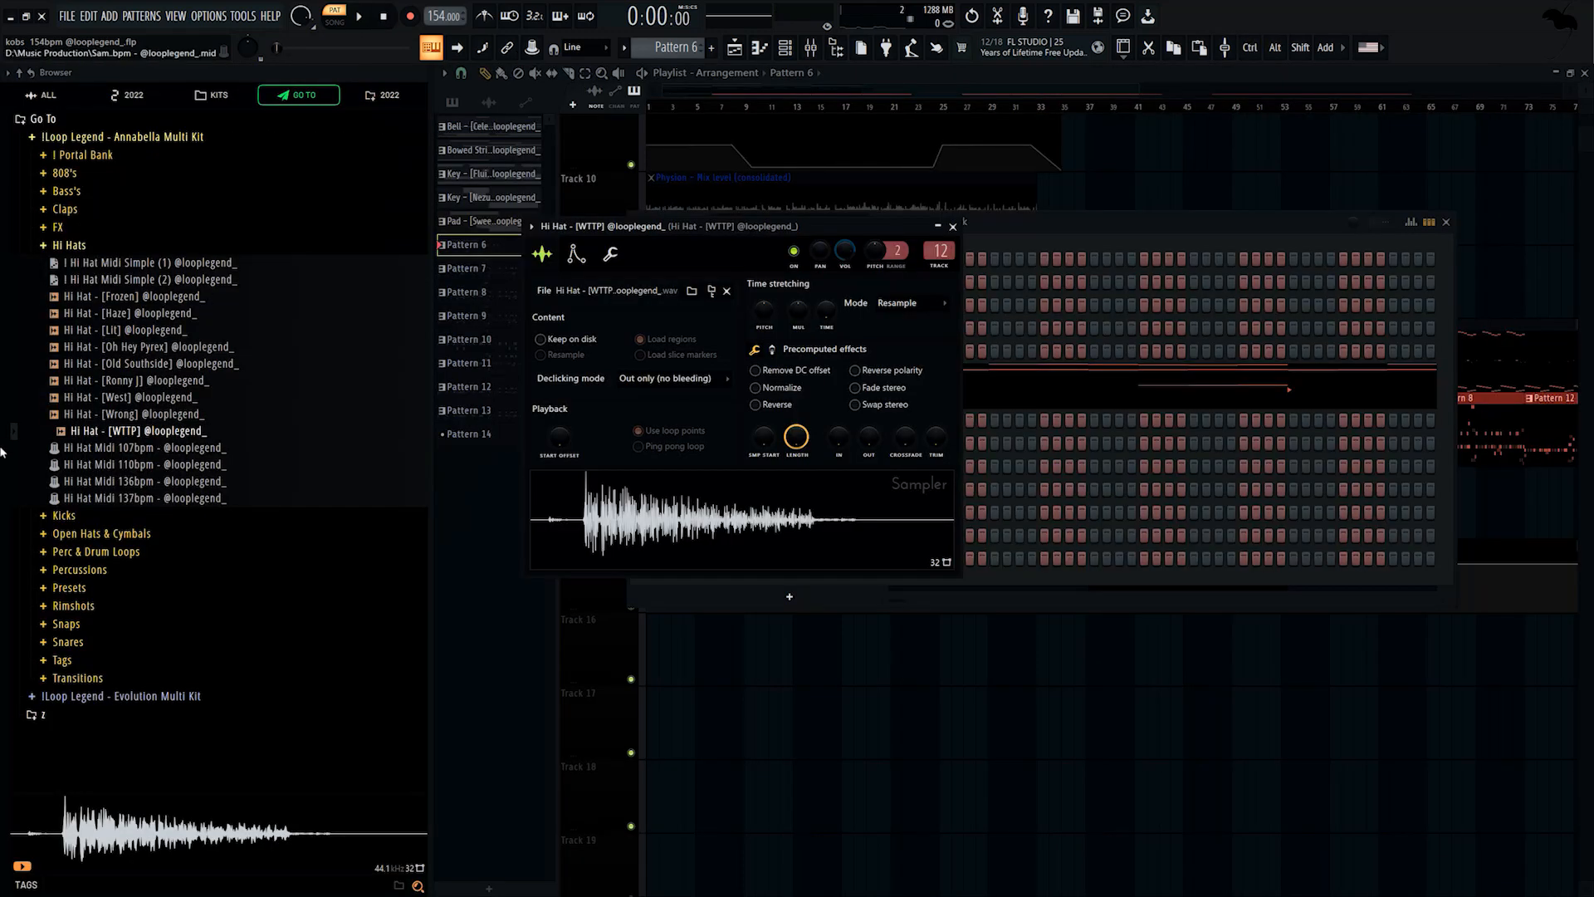
key("Escape")
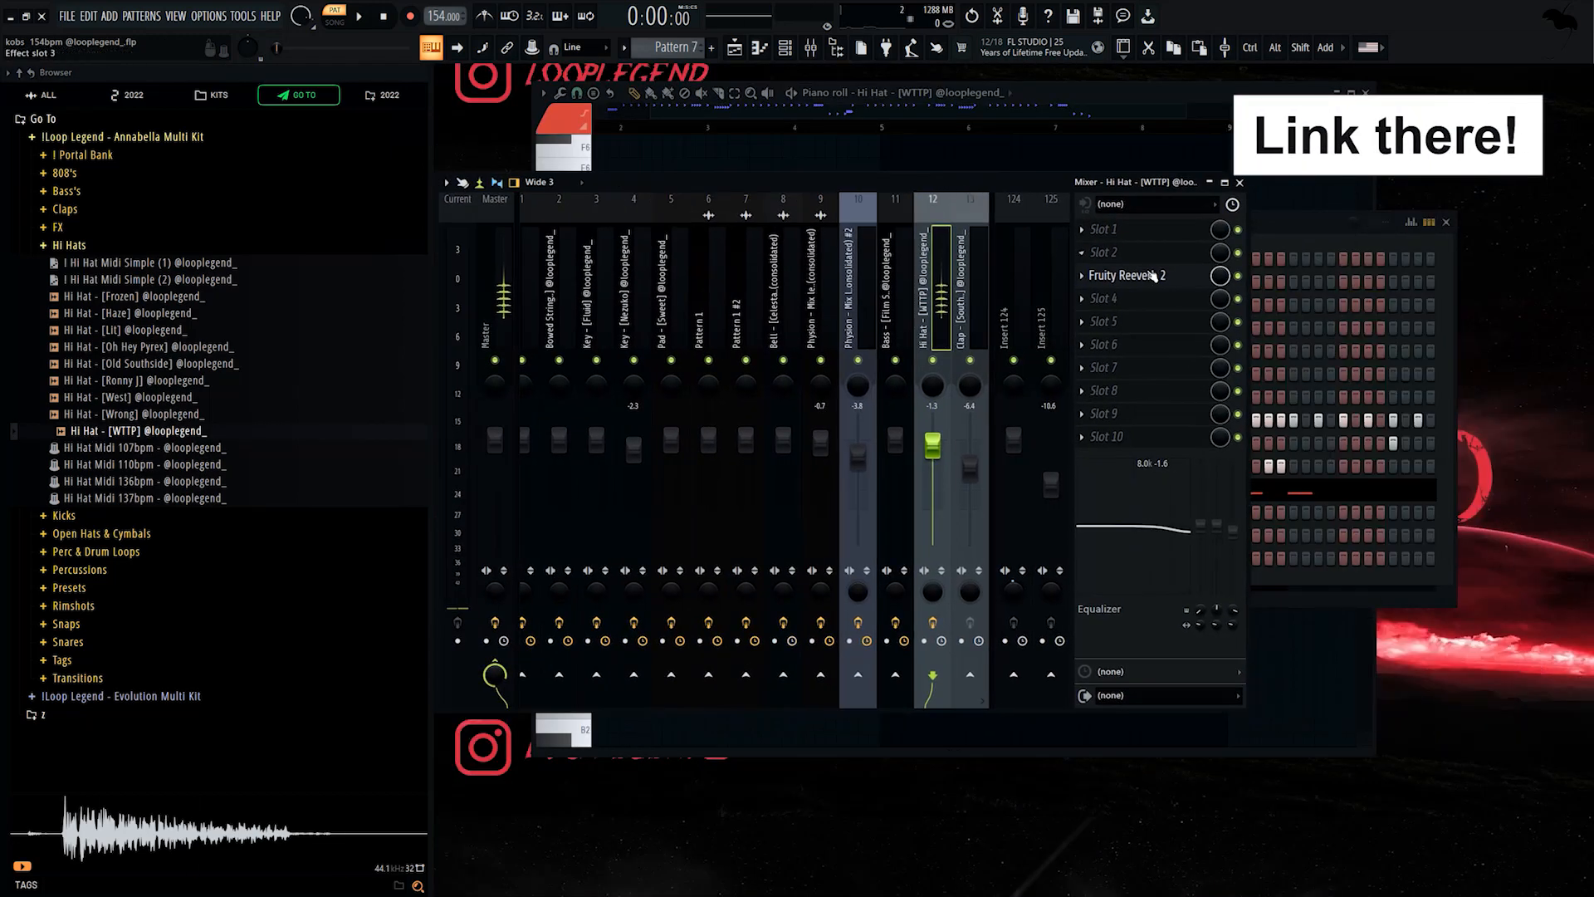
left_click(1110, 276)
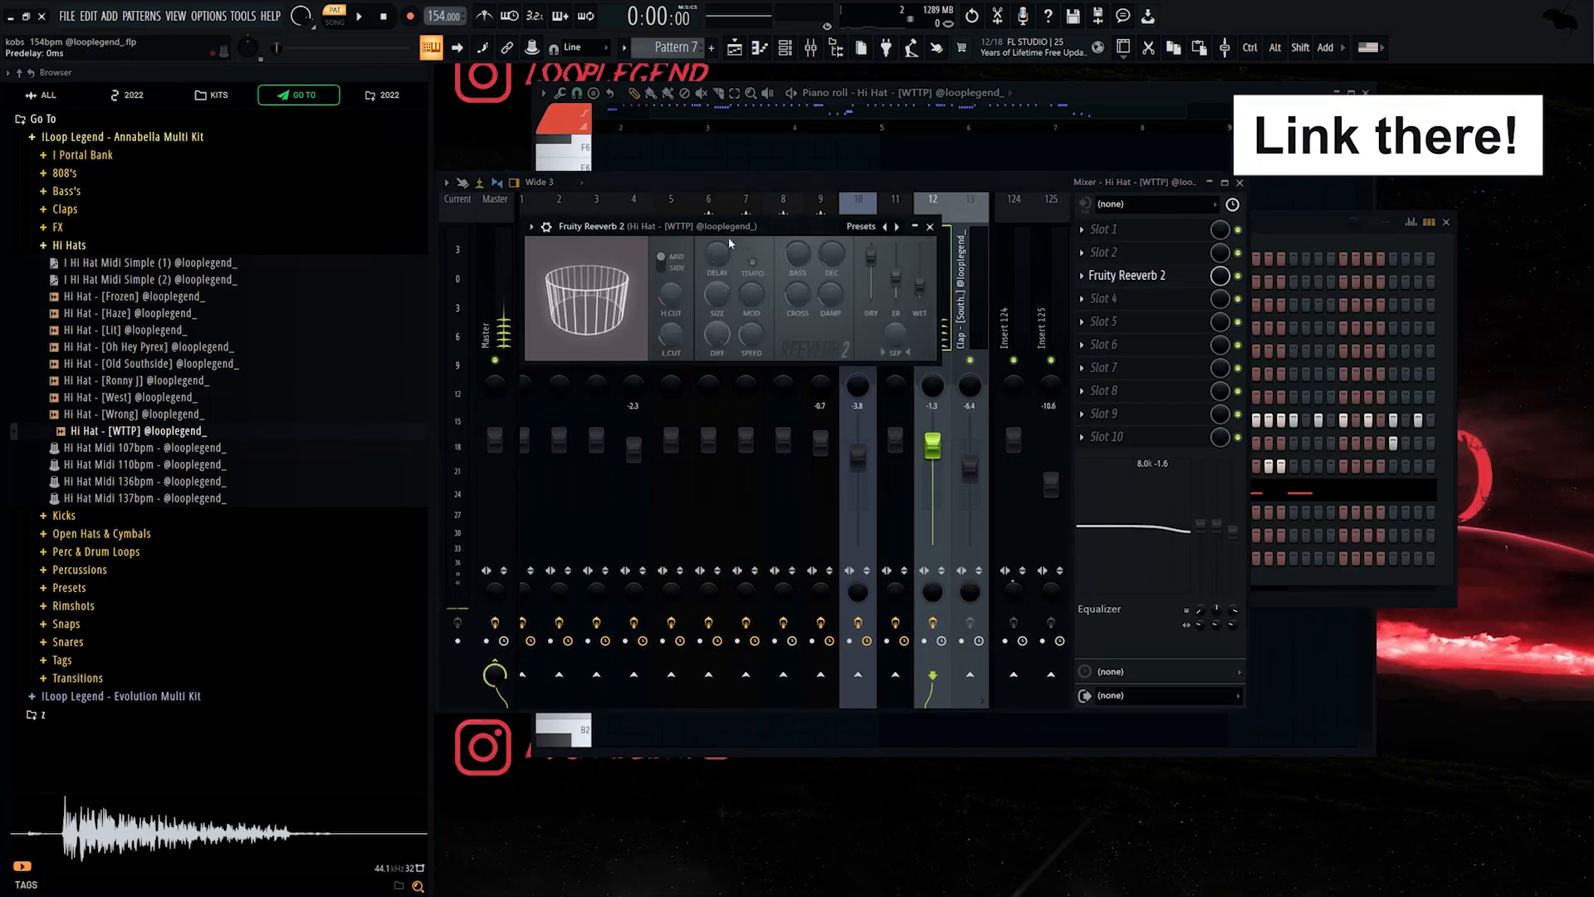
left_click_drag(735, 226, 831, 308)
key("F9")
Play Pattern 7 and view the Hi Hat - [WTTP] notes in the piano roll.
key("space")
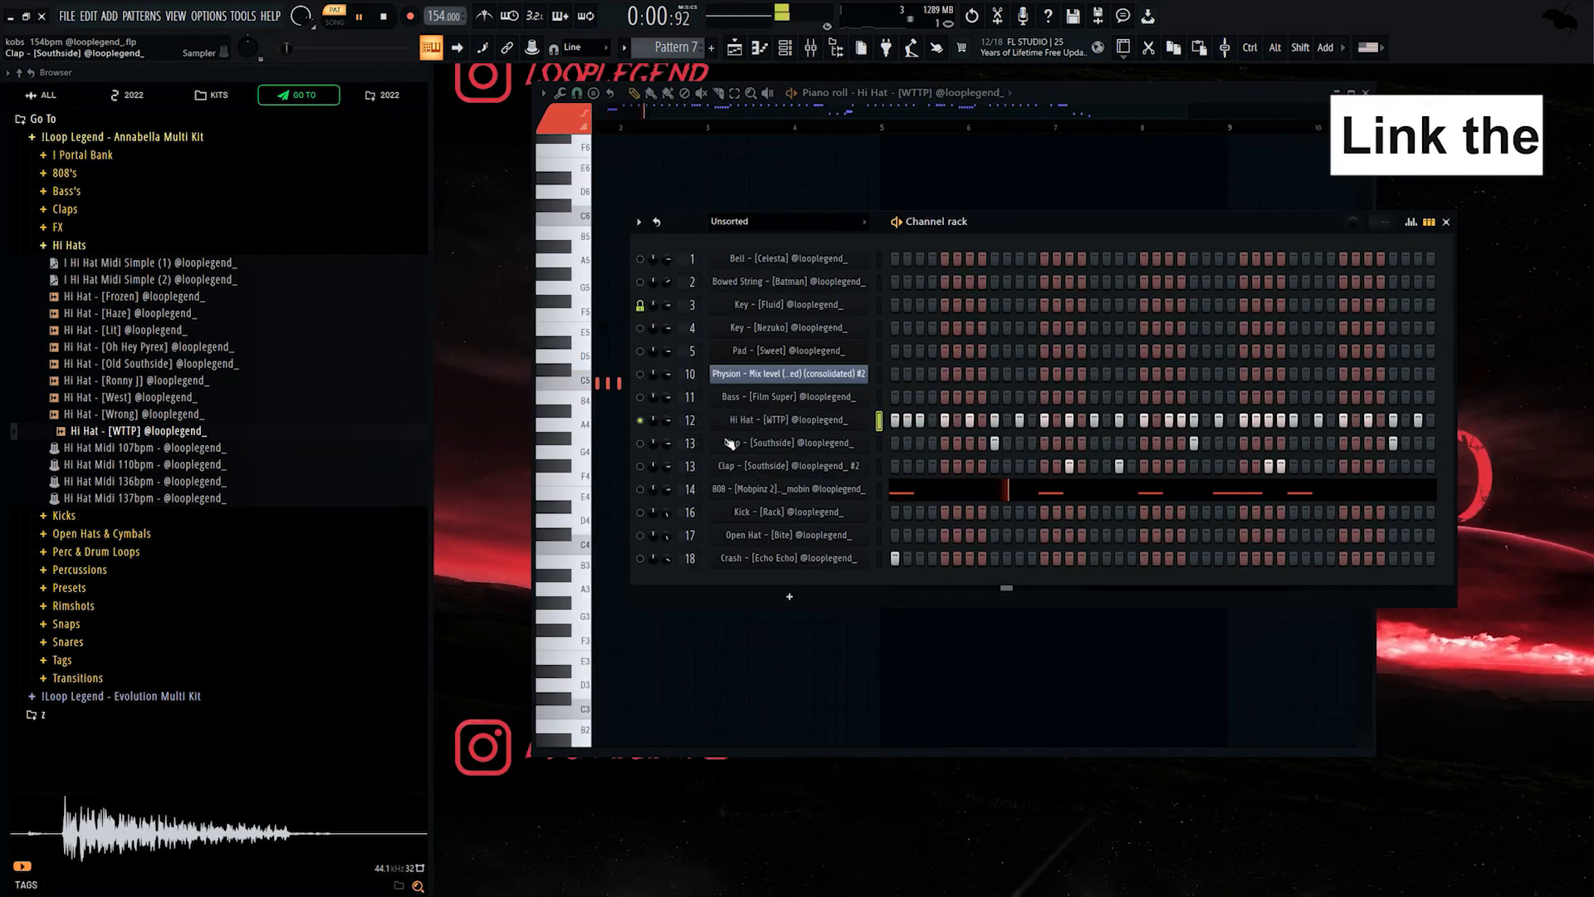
key("F6")
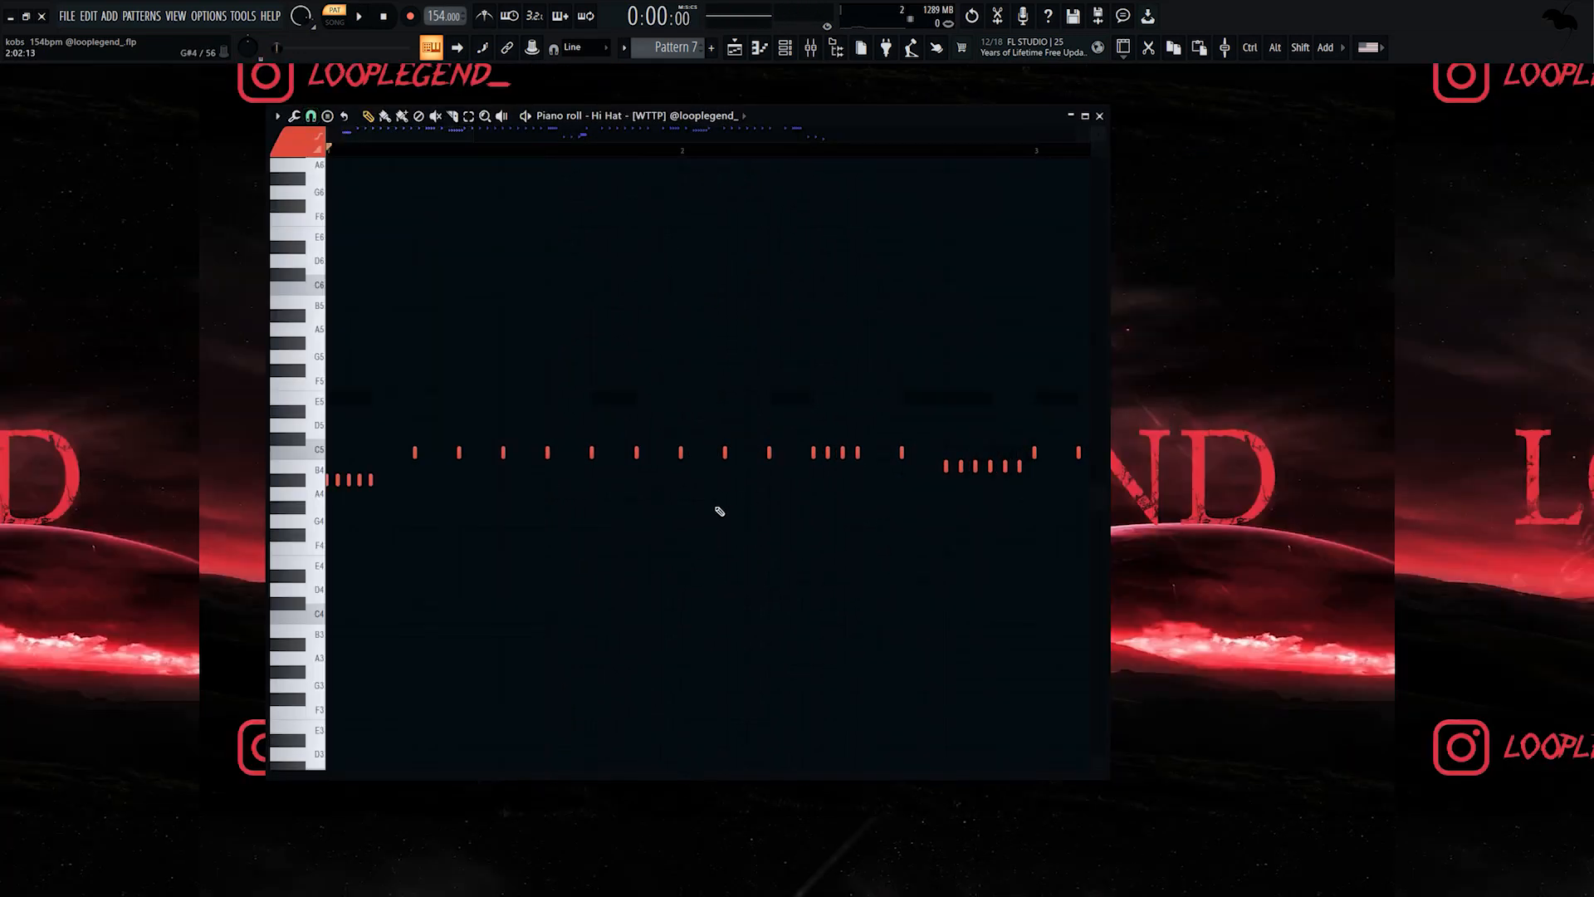
scroll(747, 498, "down", 1)
scroll(837, 441, "down", 2, "ctrl")
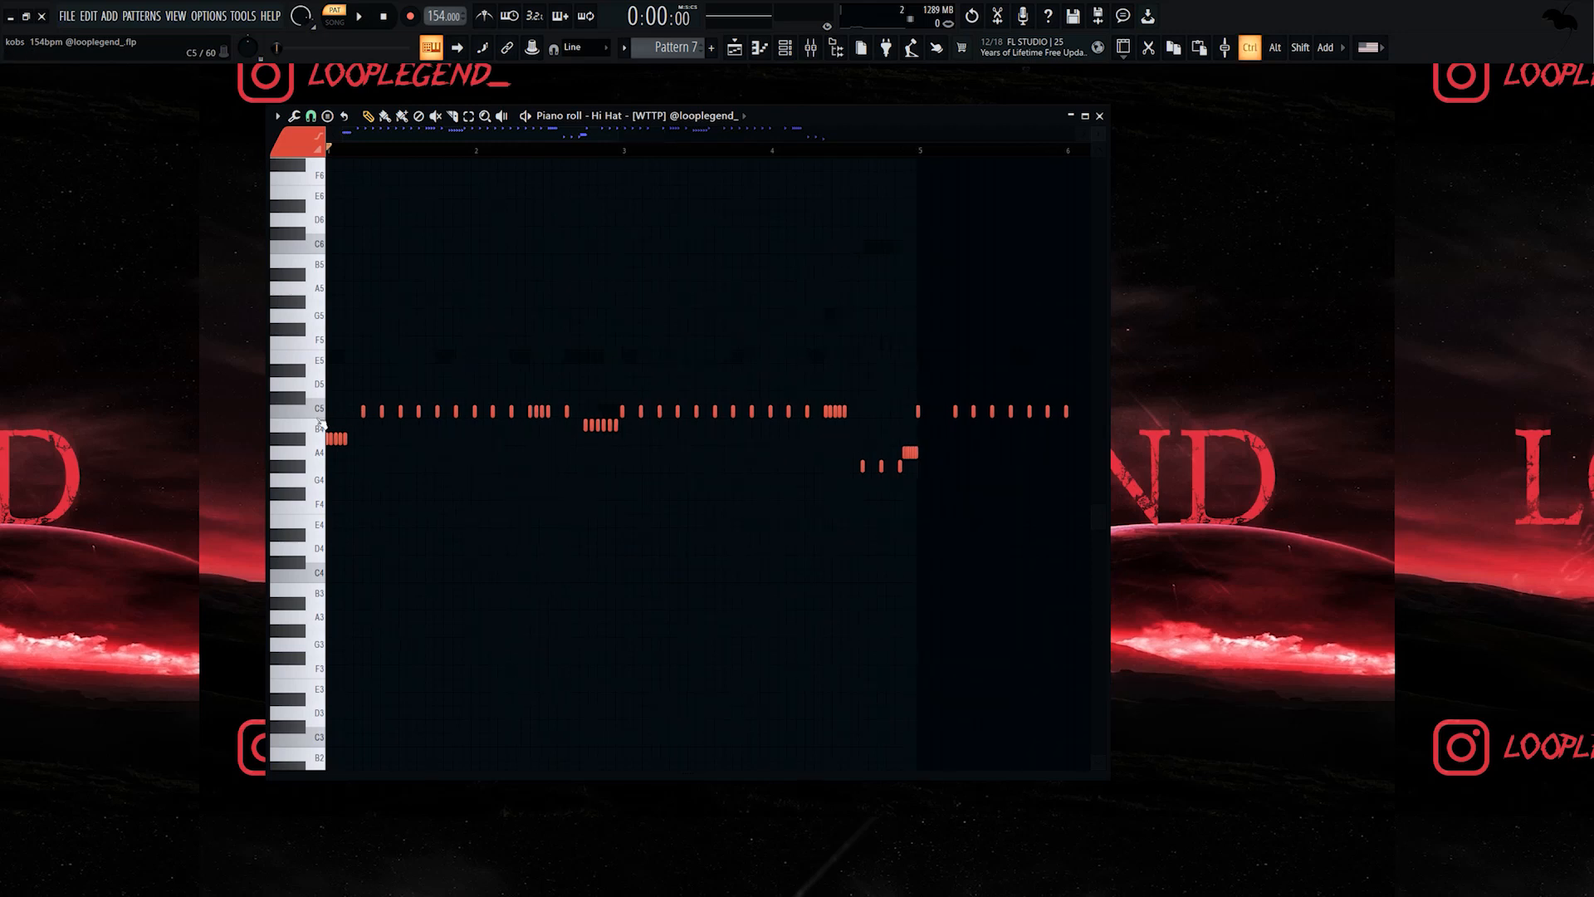
Set the hi-hat piano roll's snap to 1/3 step.
left_click(312, 117)
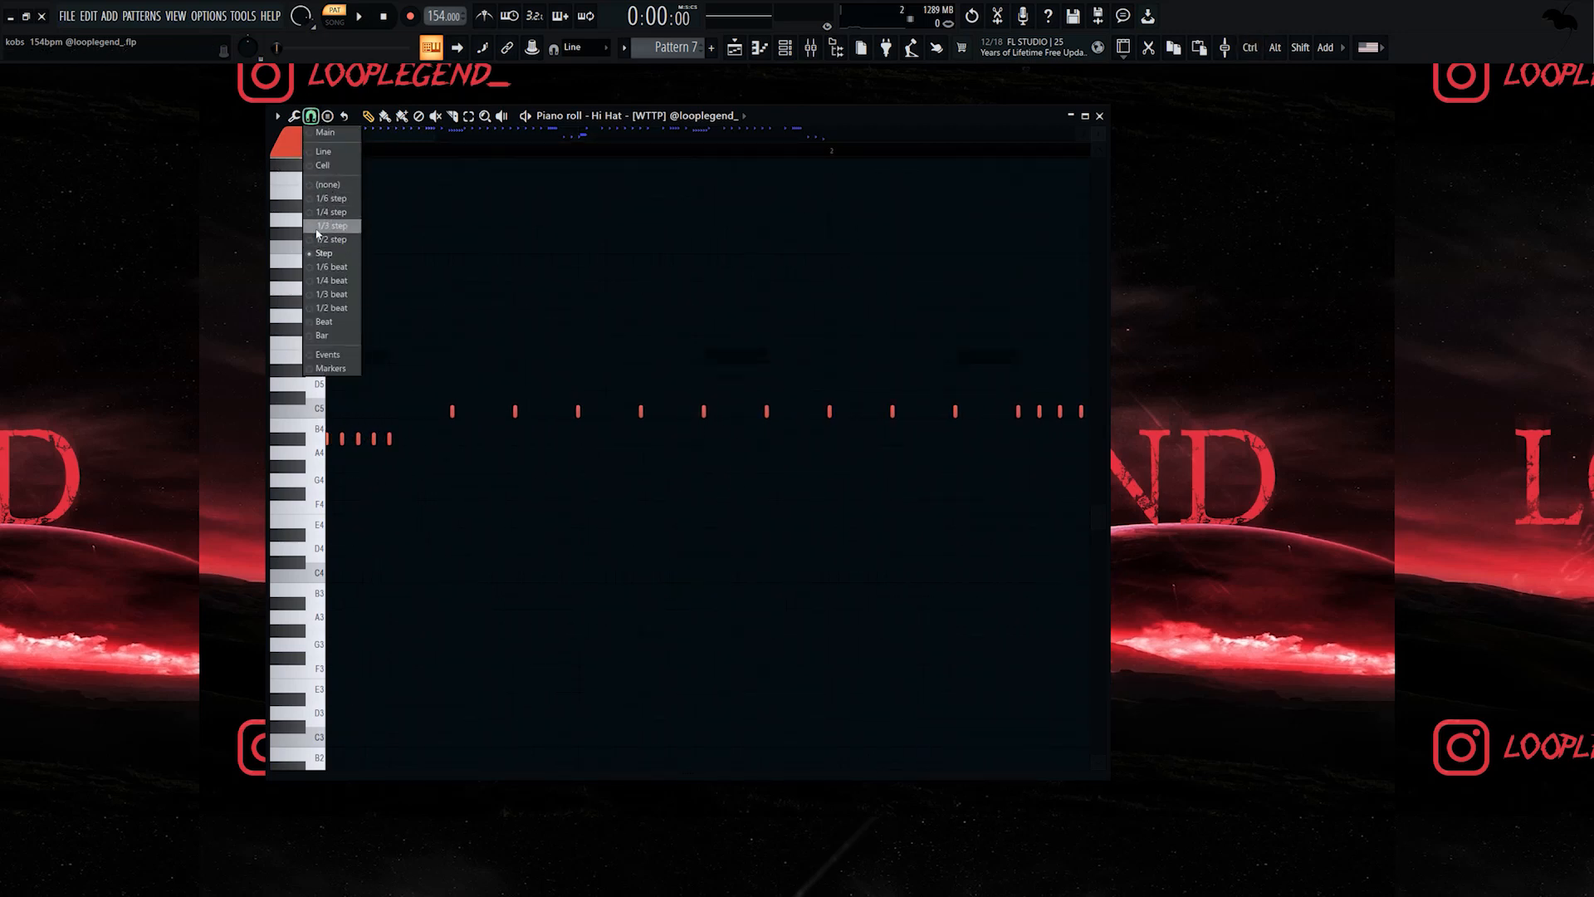
left_click(318, 227)
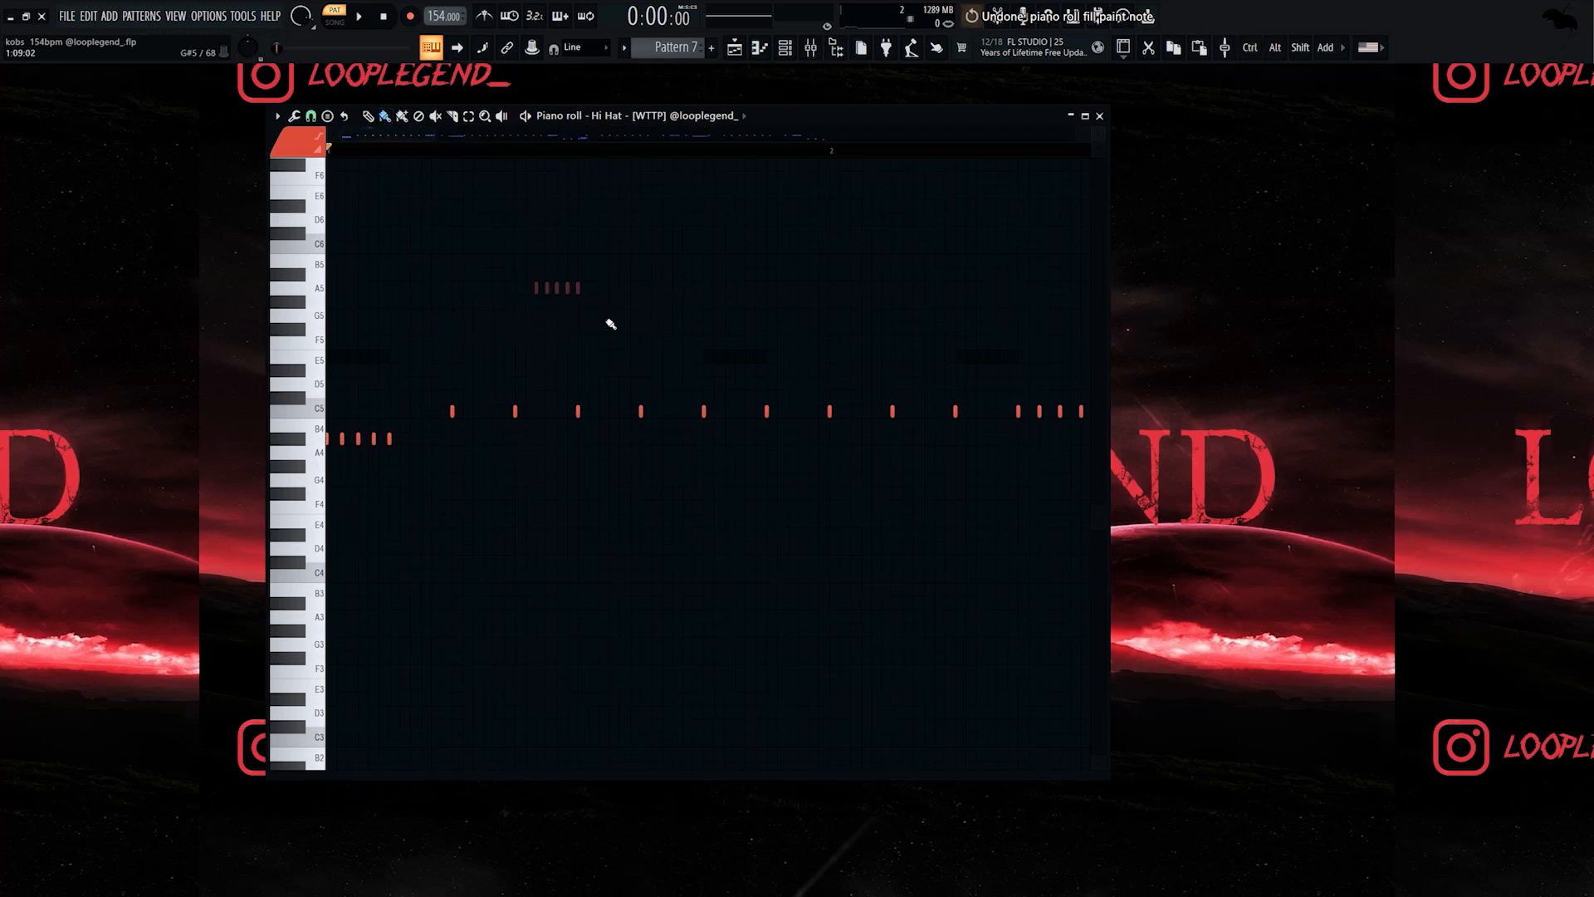
Play the hi-hat pattern and expand the velocity lane beneath its notes.
key("space")
scroll(465, 315, "down", 5)
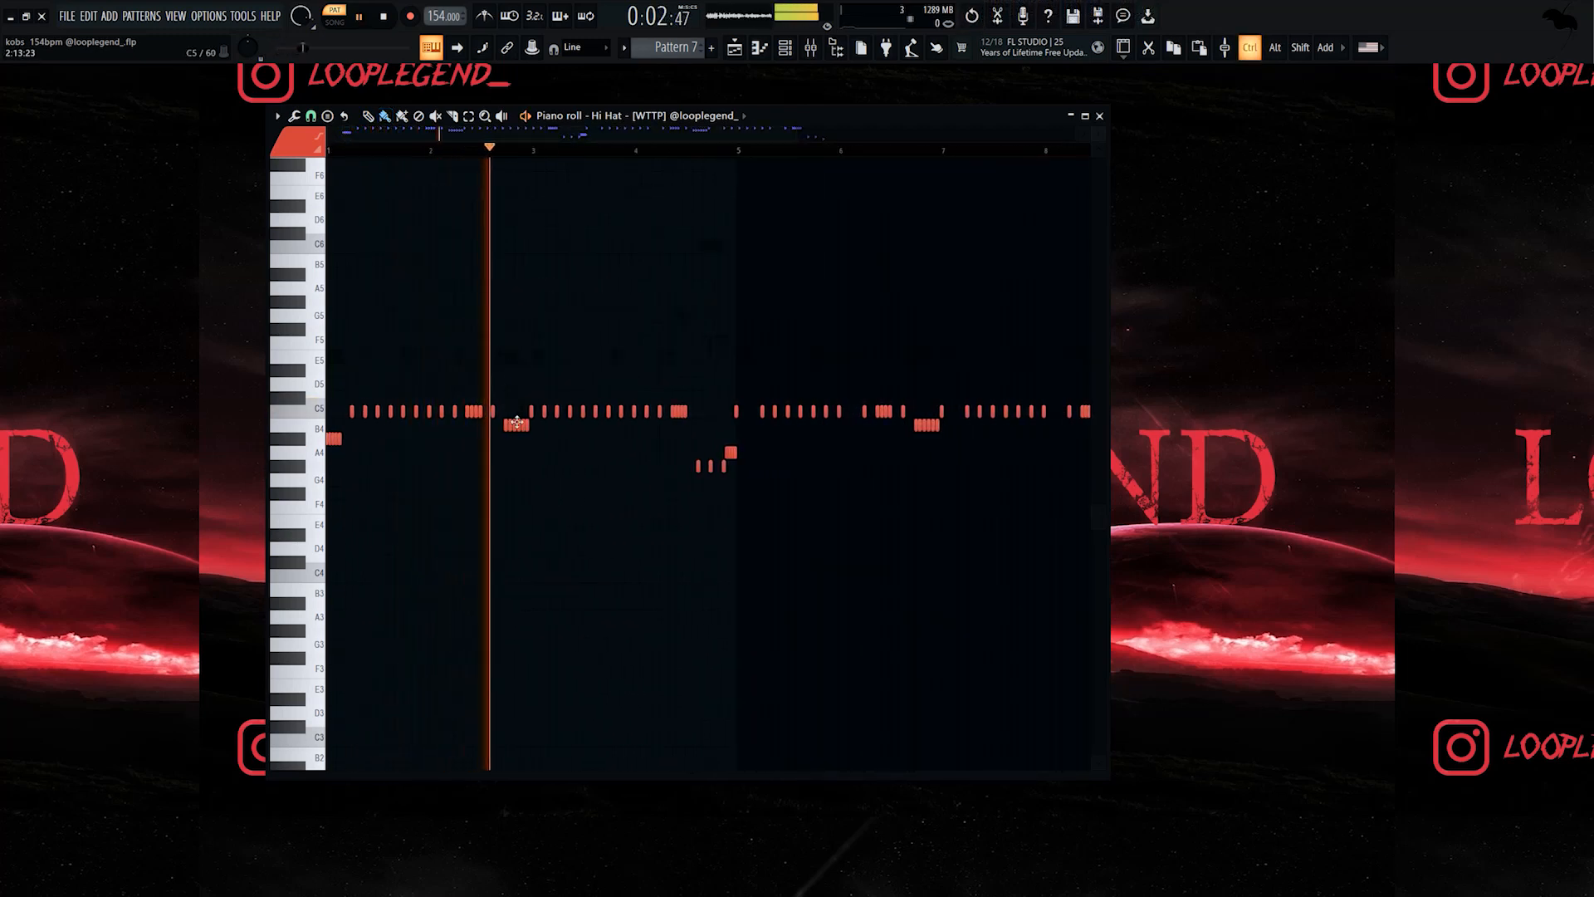
scroll(521, 422, "up", 2)
left_click_drag(677, 775, 669, 597)
scroll(623, 562, "down", 3)
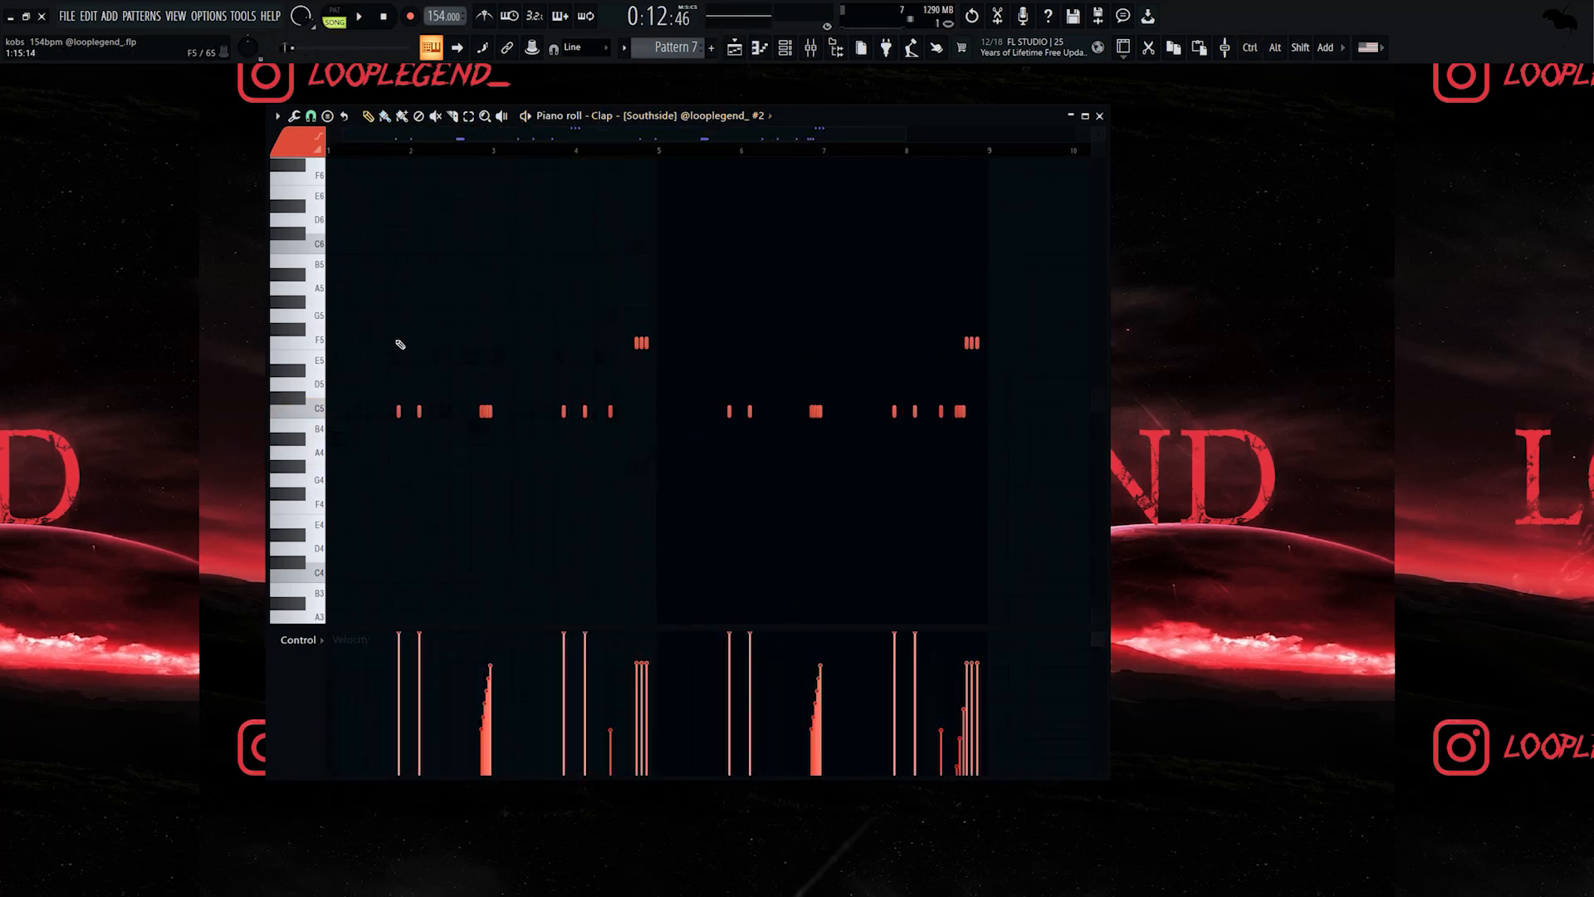
Examine the Clap - [Southside] #2 notes and velocities in Pattern 7 during song playback, and close the piano roll.
scroll(369, 396, "up", 1)
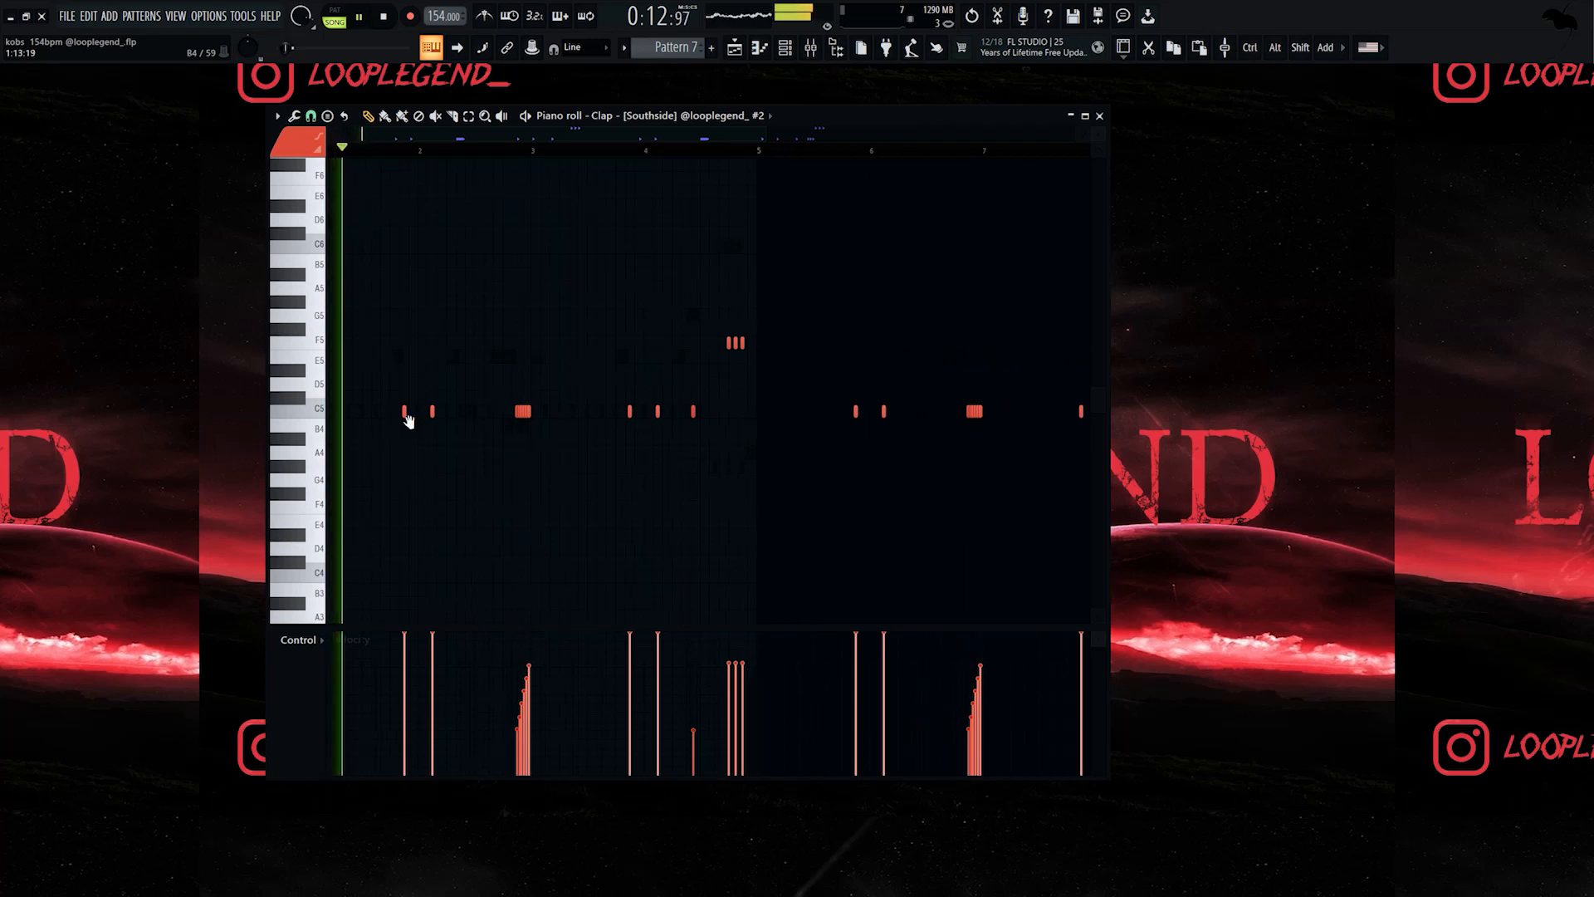
scroll(553, 454, "up", 2)
scroll(592, 466, "up", 1)
left_click_drag(939, 463, 476, 441)
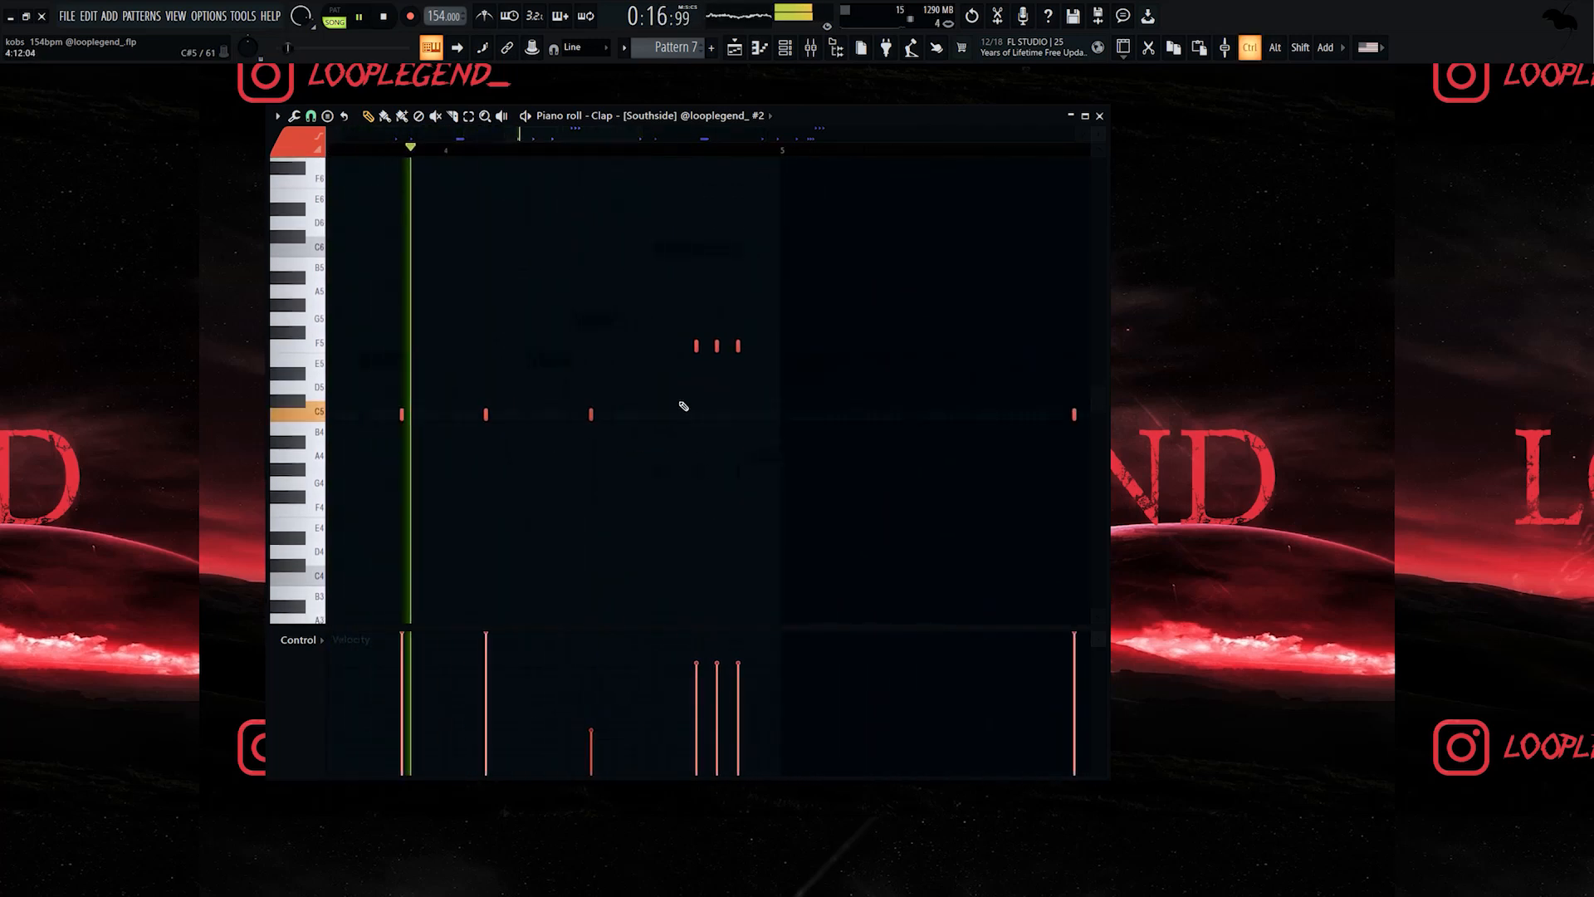
scroll(715, 390, "down", 4)
scroll(773, 378, "up", 2)
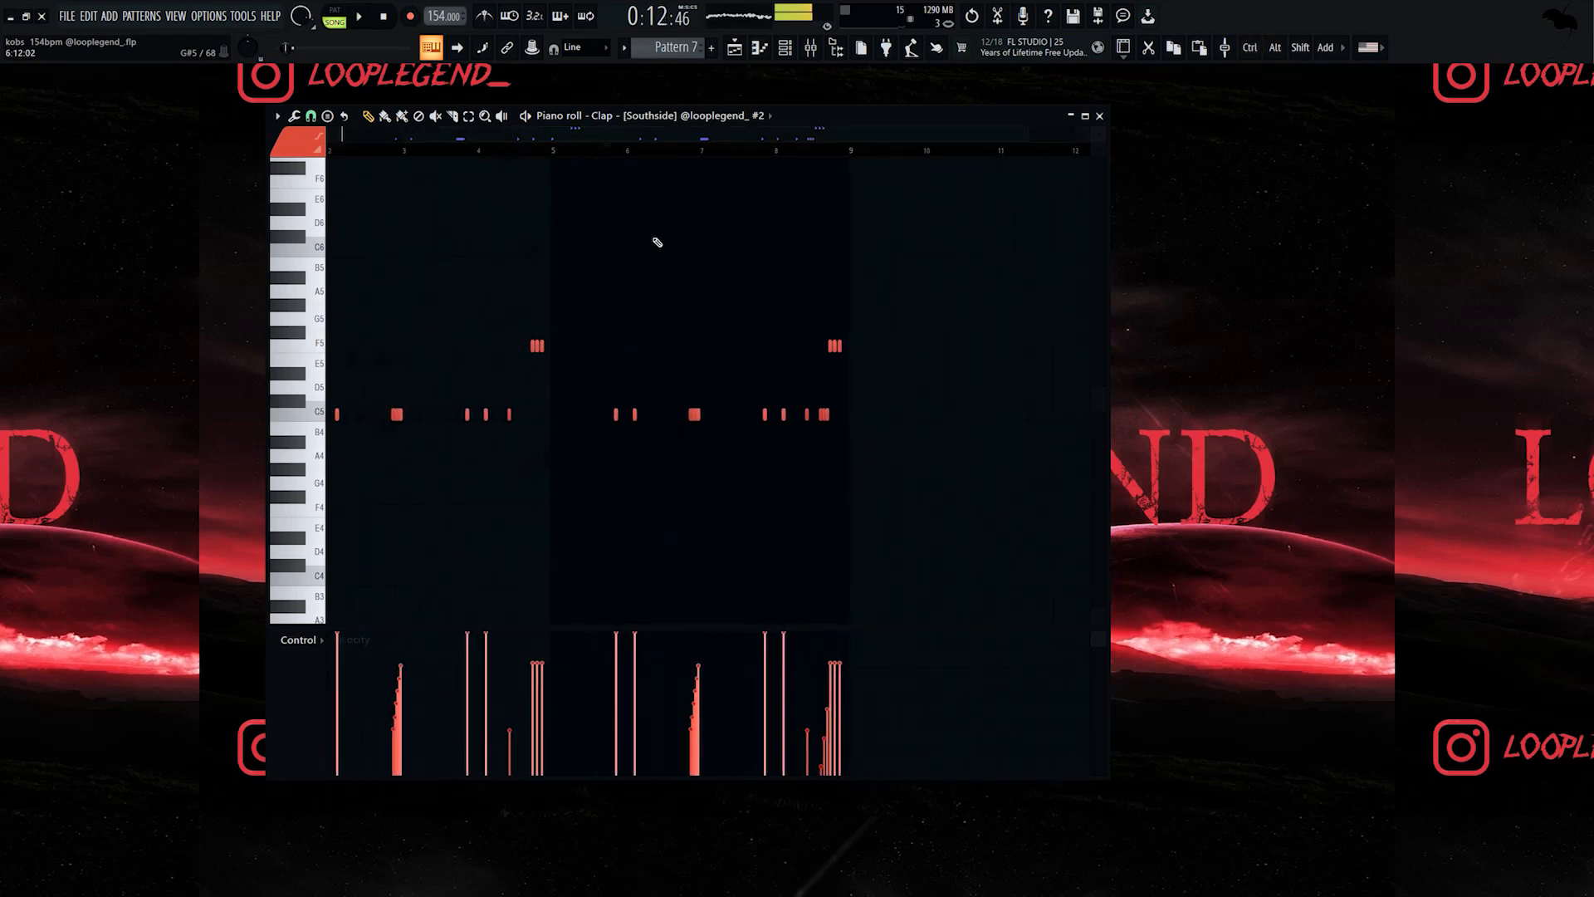
key("F7")
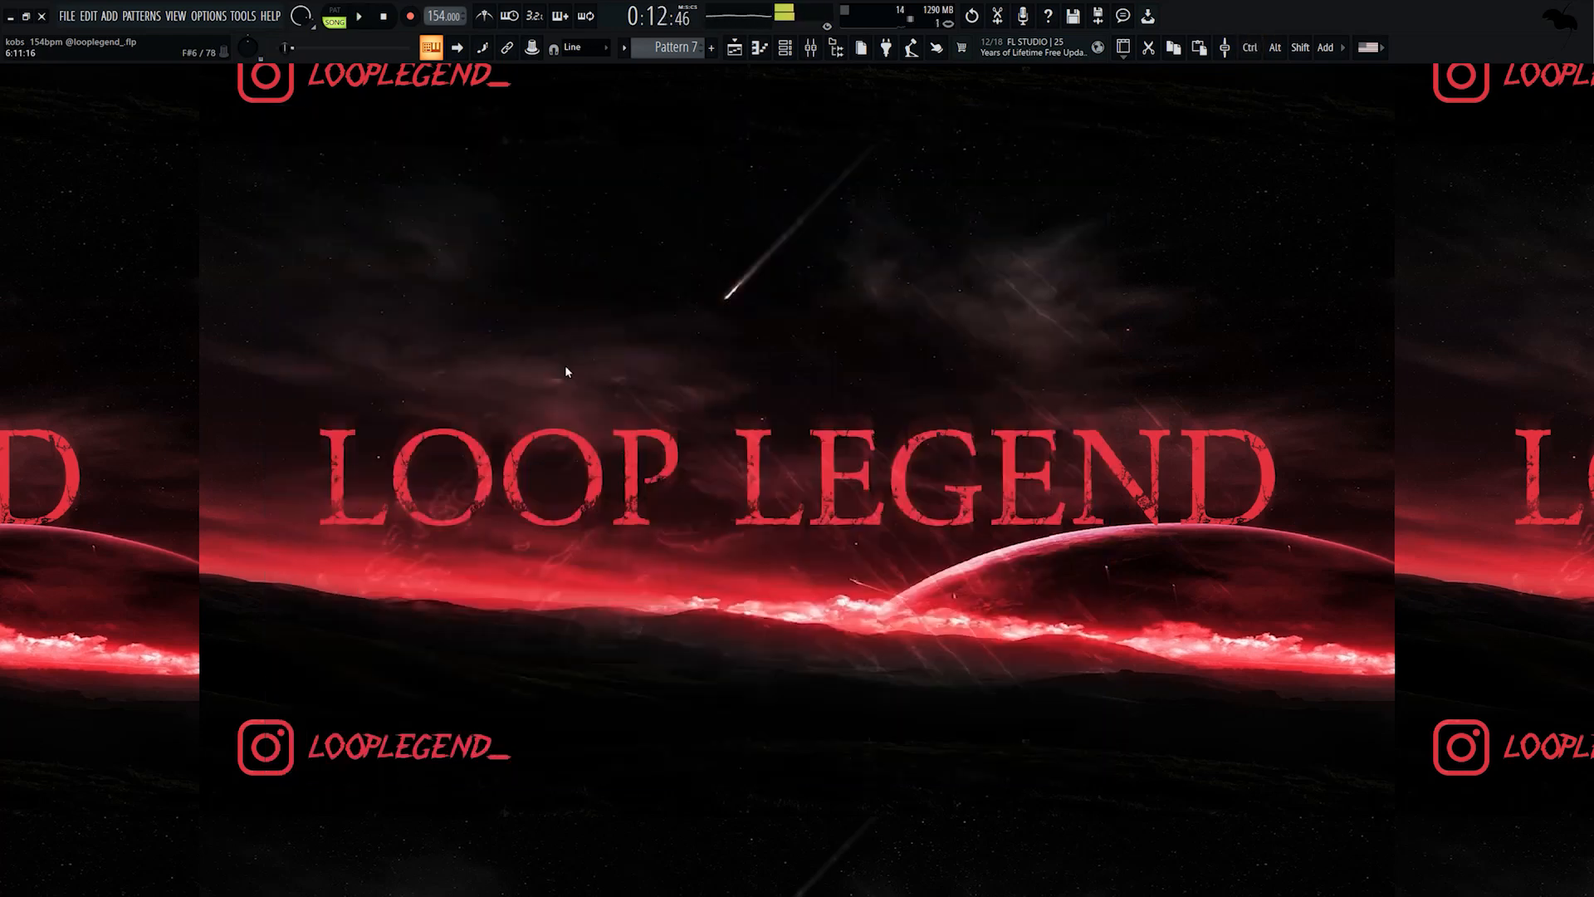
Open the 808 - [Mobpinz 2] channel, audition its sample in the browser and inspect its precomputed EQ setting.
key("F6")
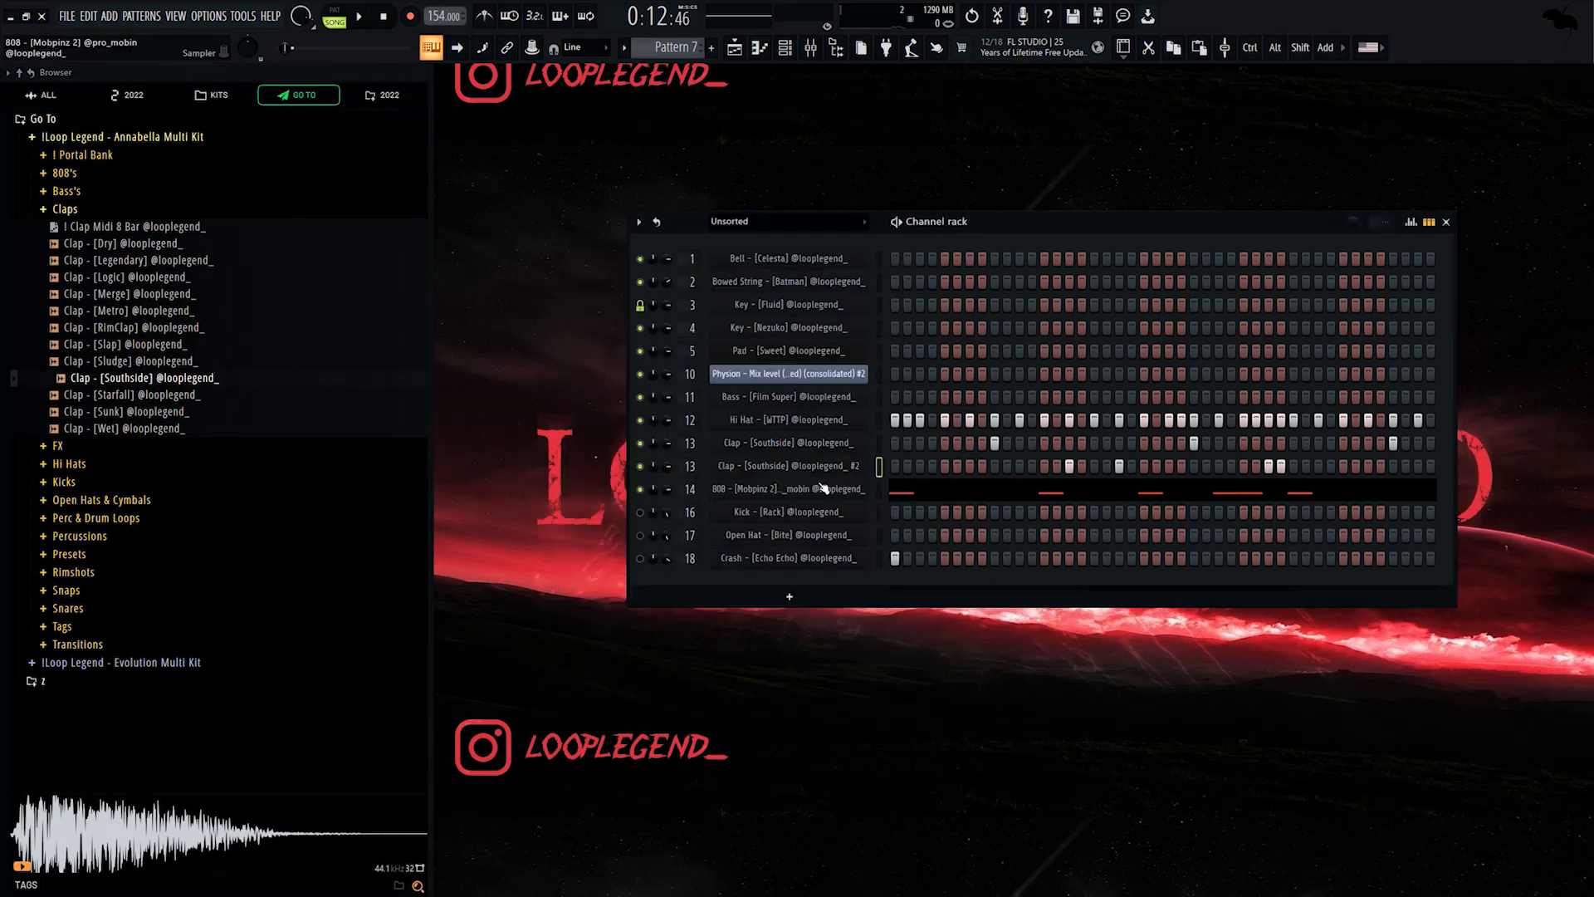
left_click(808, 482)
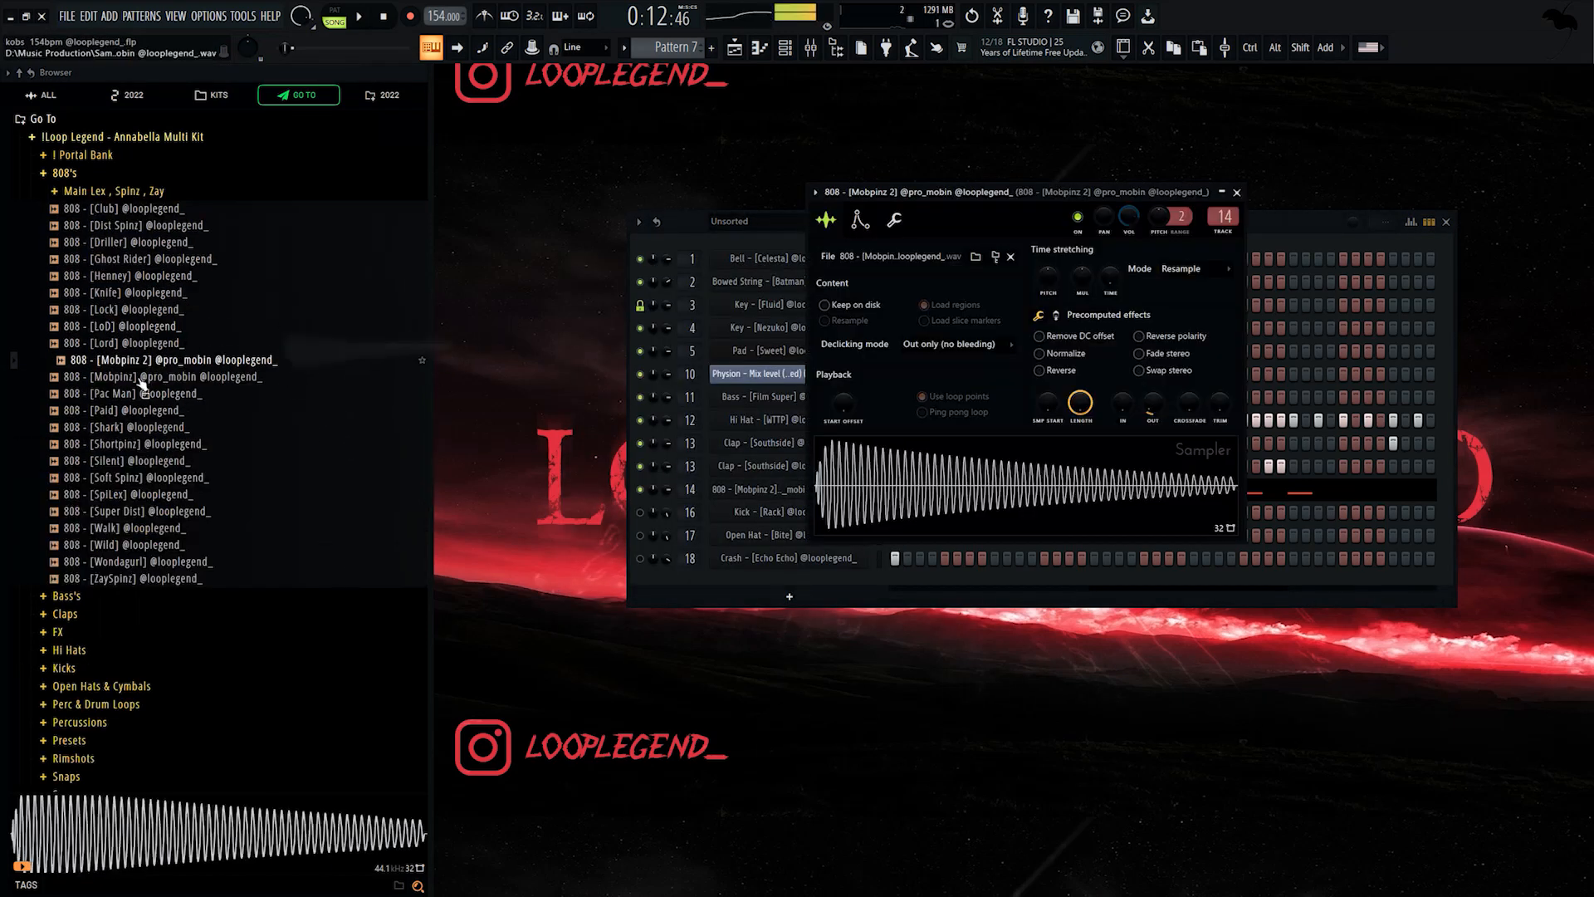
left_click(148, 374)
left_click(147, 364)
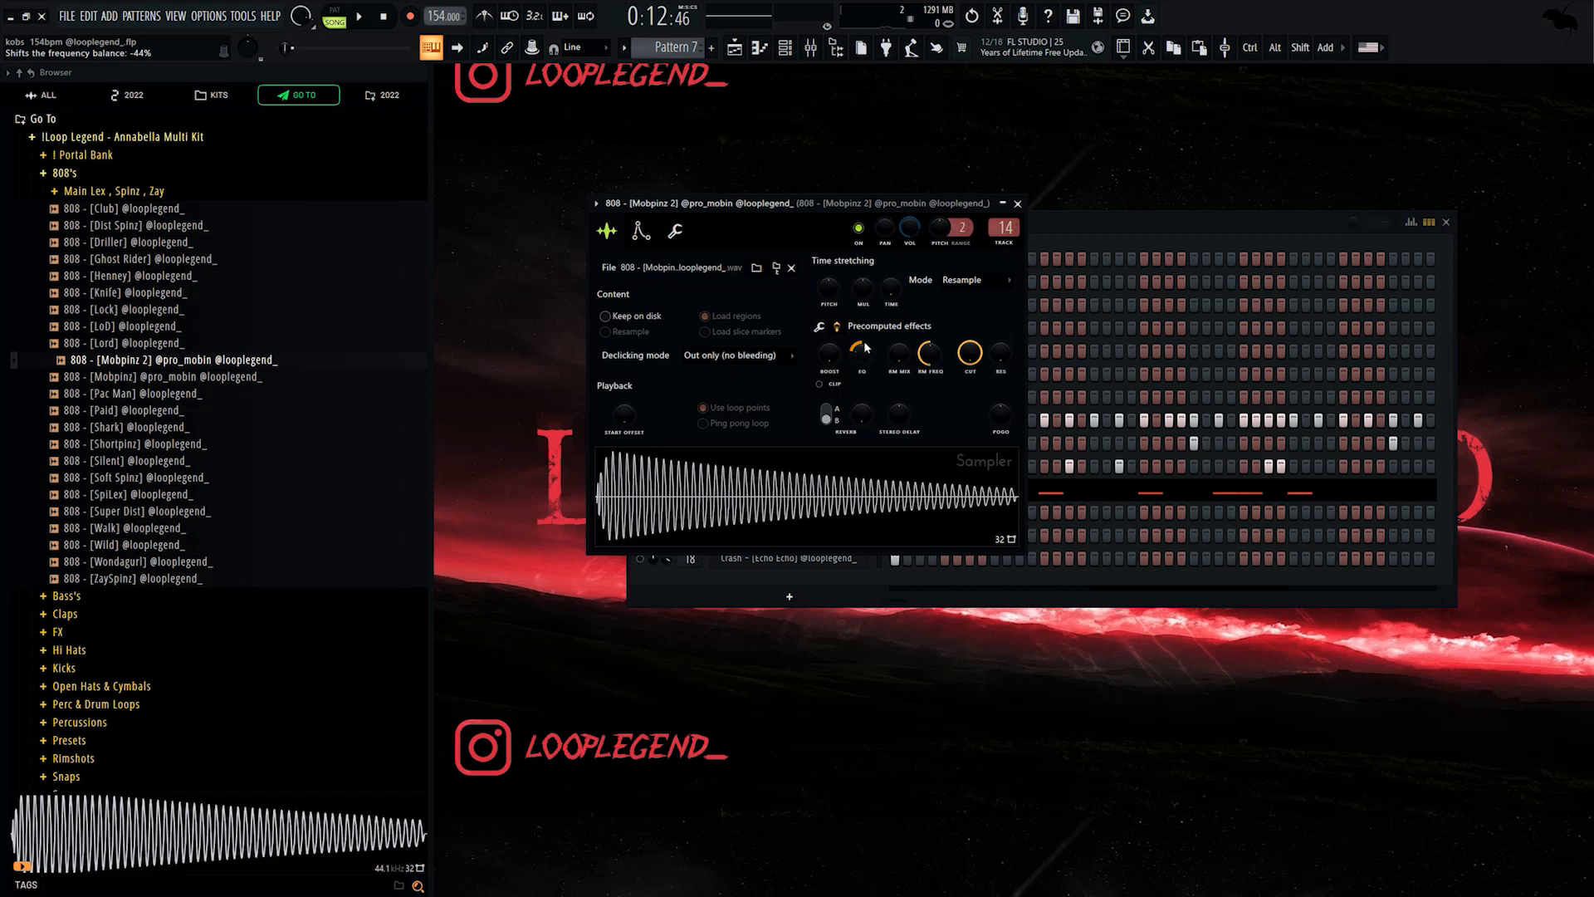
left_click_drag(857, 355, 858, 352)
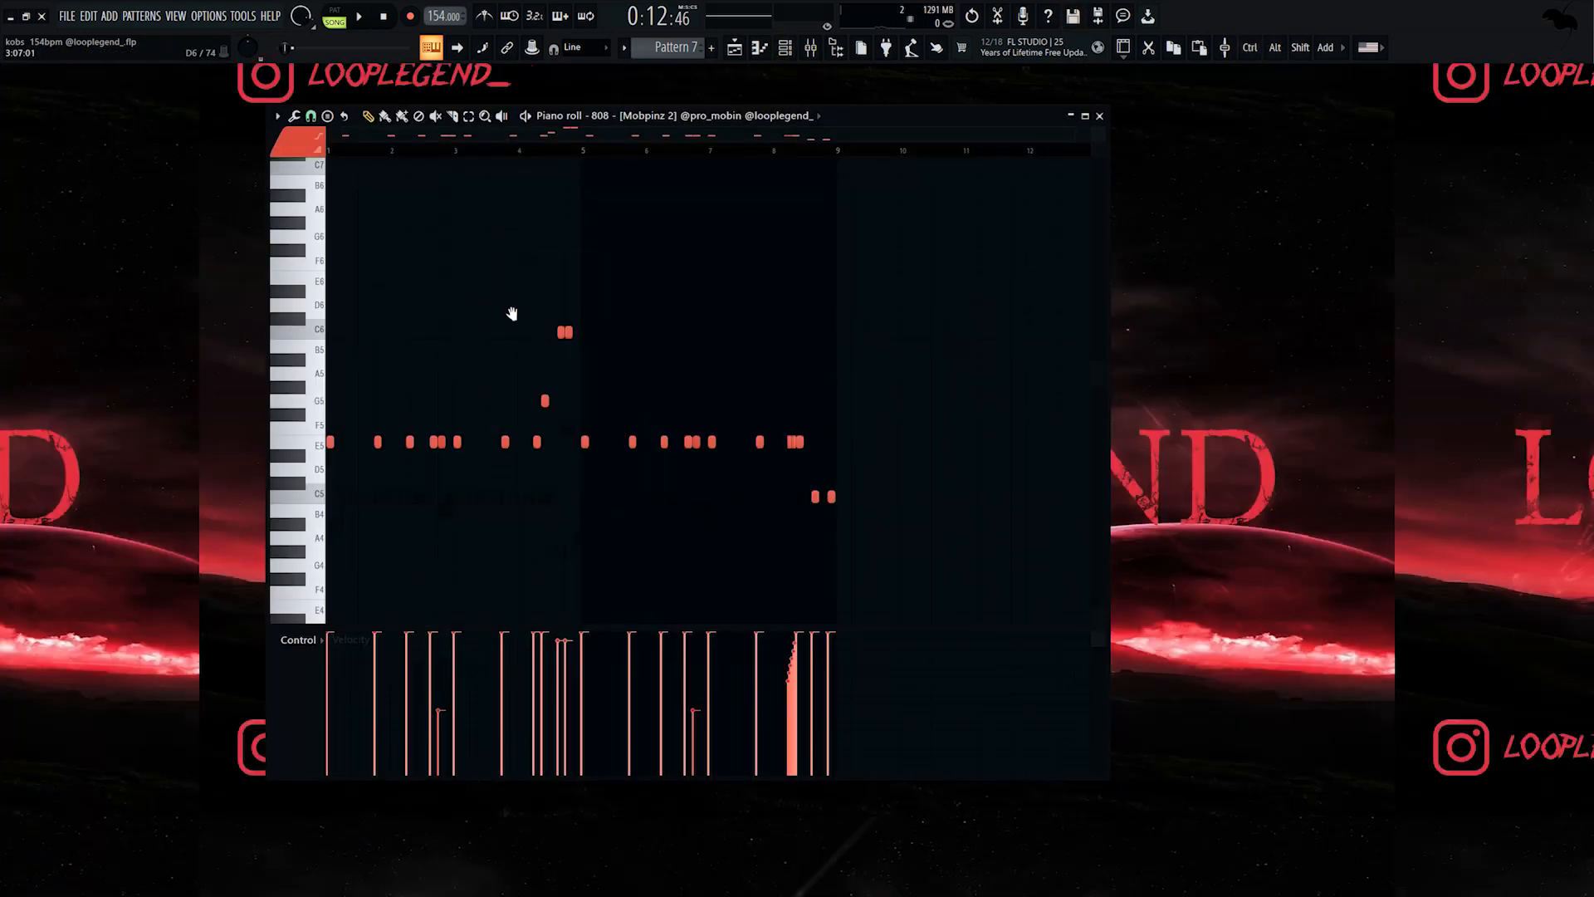
Play the song while following the 808 - [Mobpinz 2] notes of Pattern 7 through bar 8 in the piano roll.
scroll(288, 404, "down", 1)
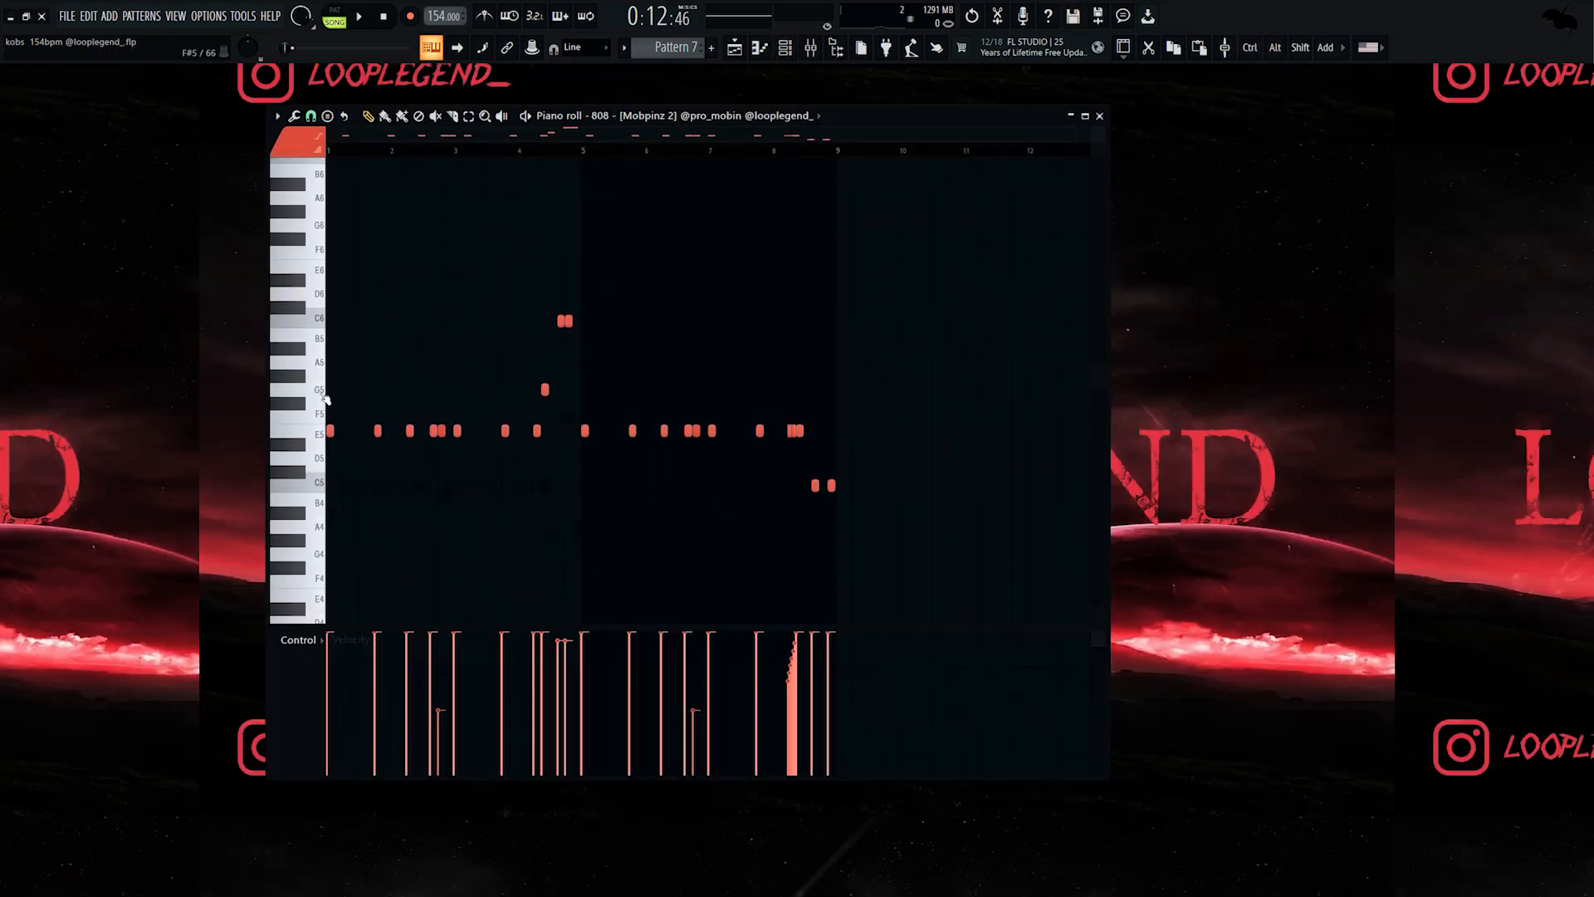
key("space")
scroll(437, 530, "up", 3)
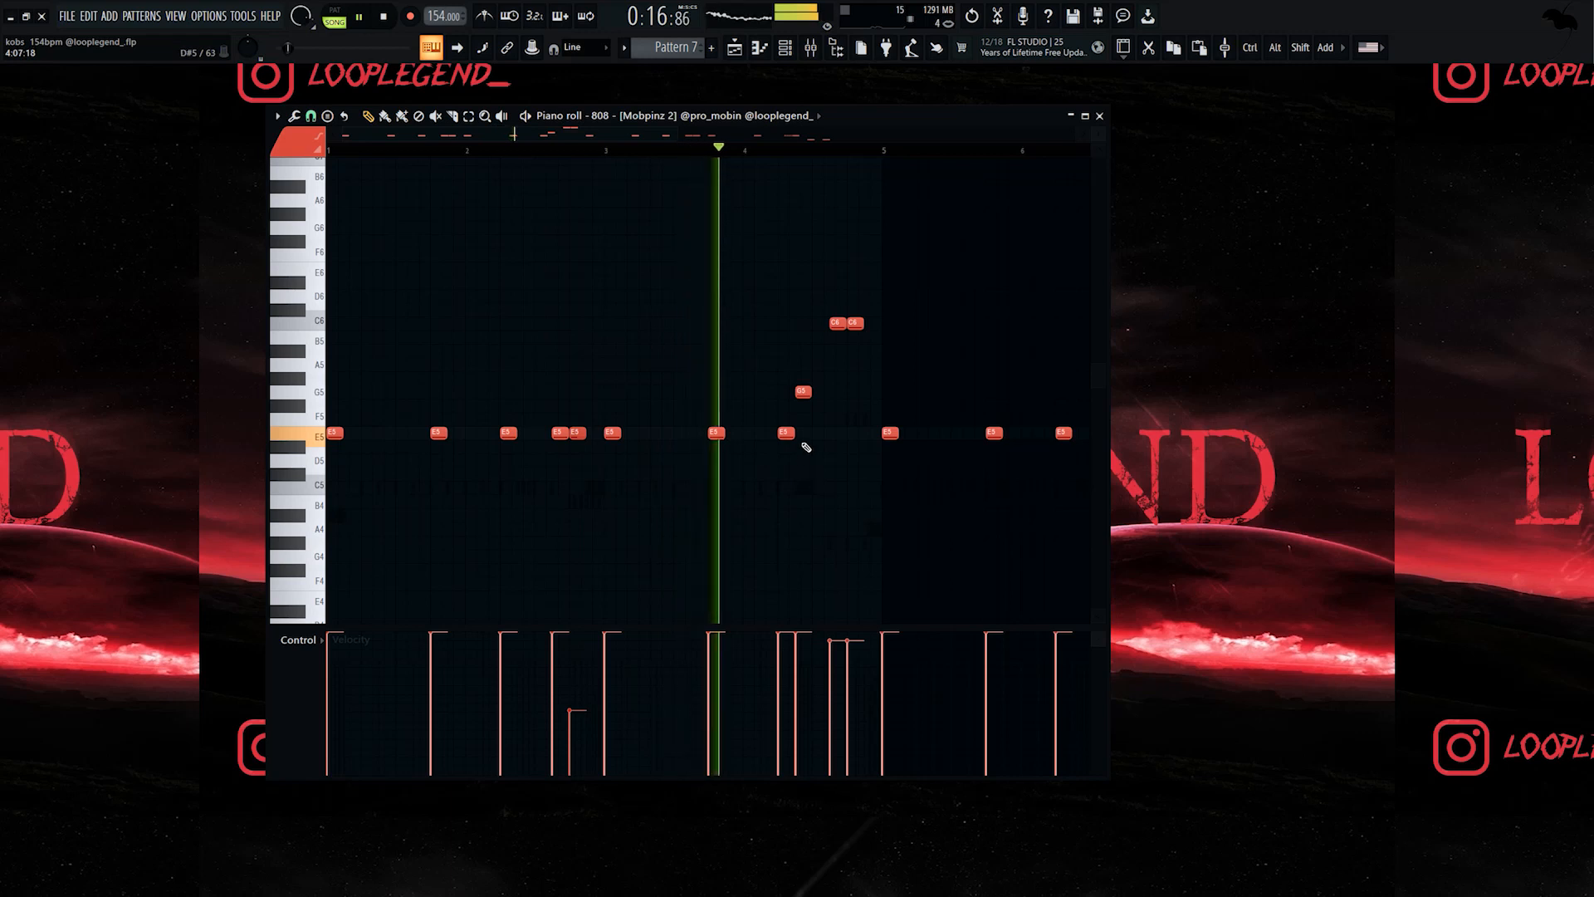
scroll(840, 445, "up", 1)
scroll(864, 424, "down", 3)
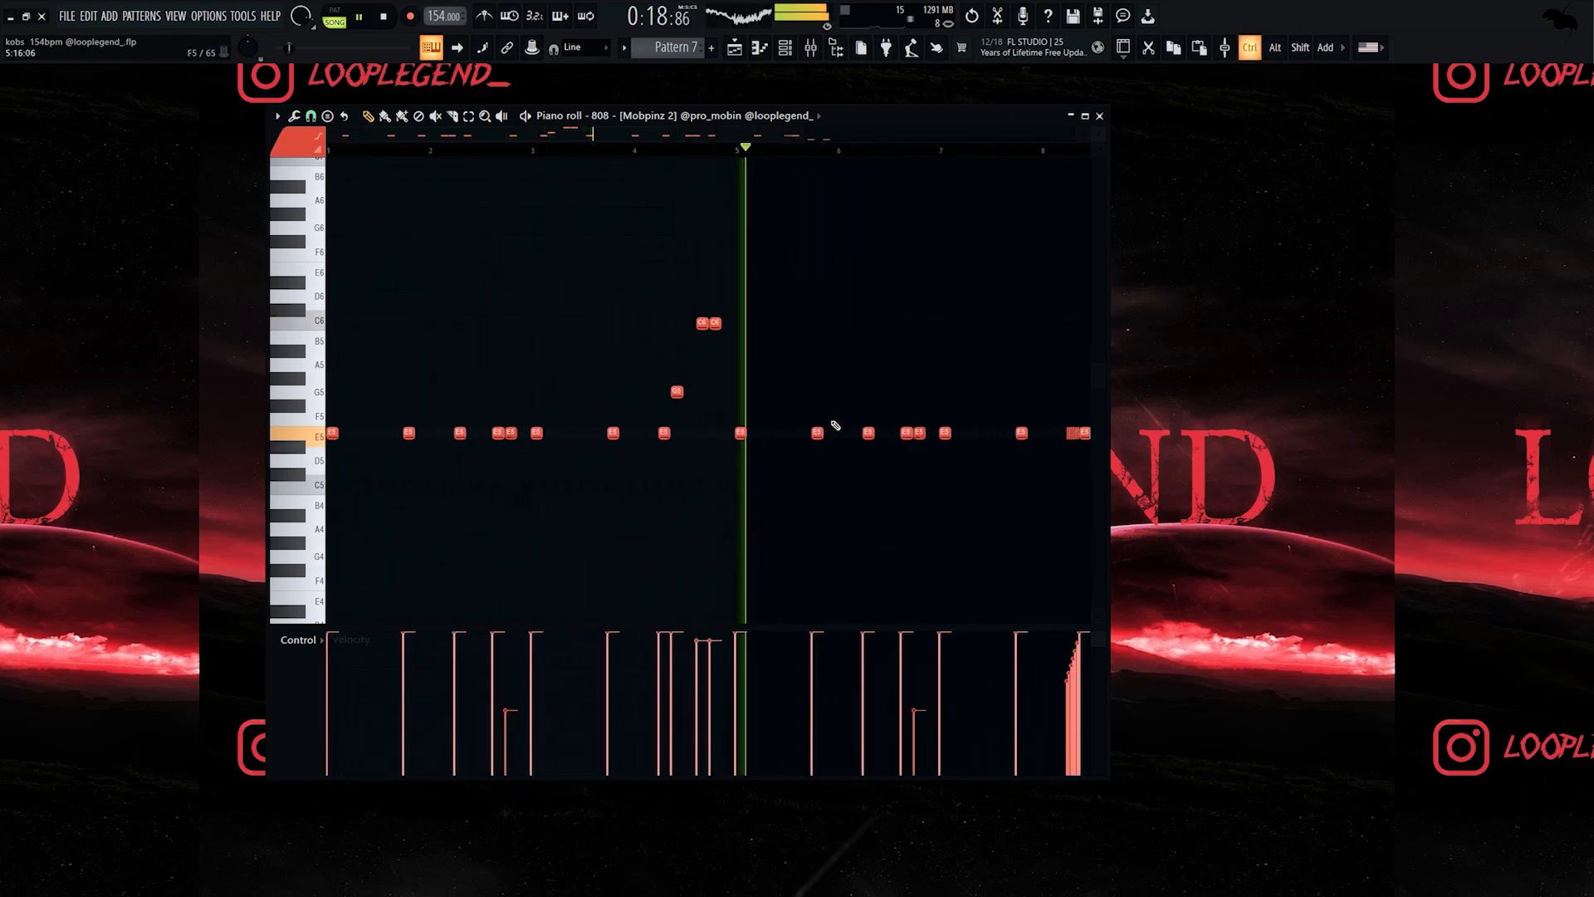
scroll(869, 449, "up", 1)
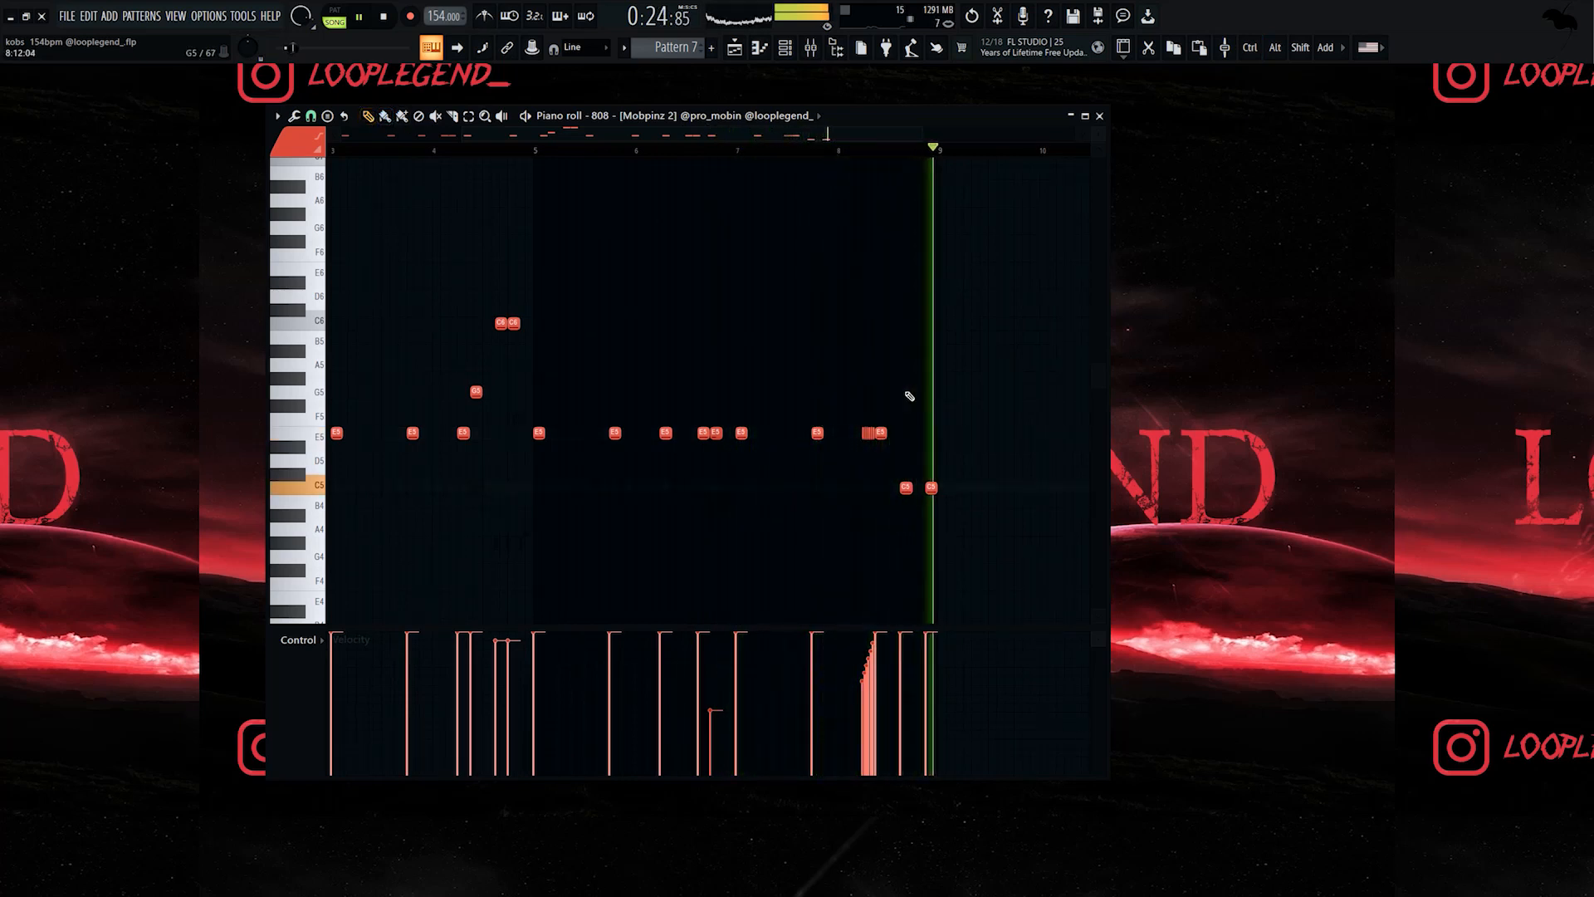
scroll(664, 374, "down", 3)
scroll(519, 347, "up", 2)
Replay the 808's higher notes in bar 4 and the rapid note roll in bar 8 of Pattern 7.
left_click_drag(581, 398, 872, 573)
key("space")
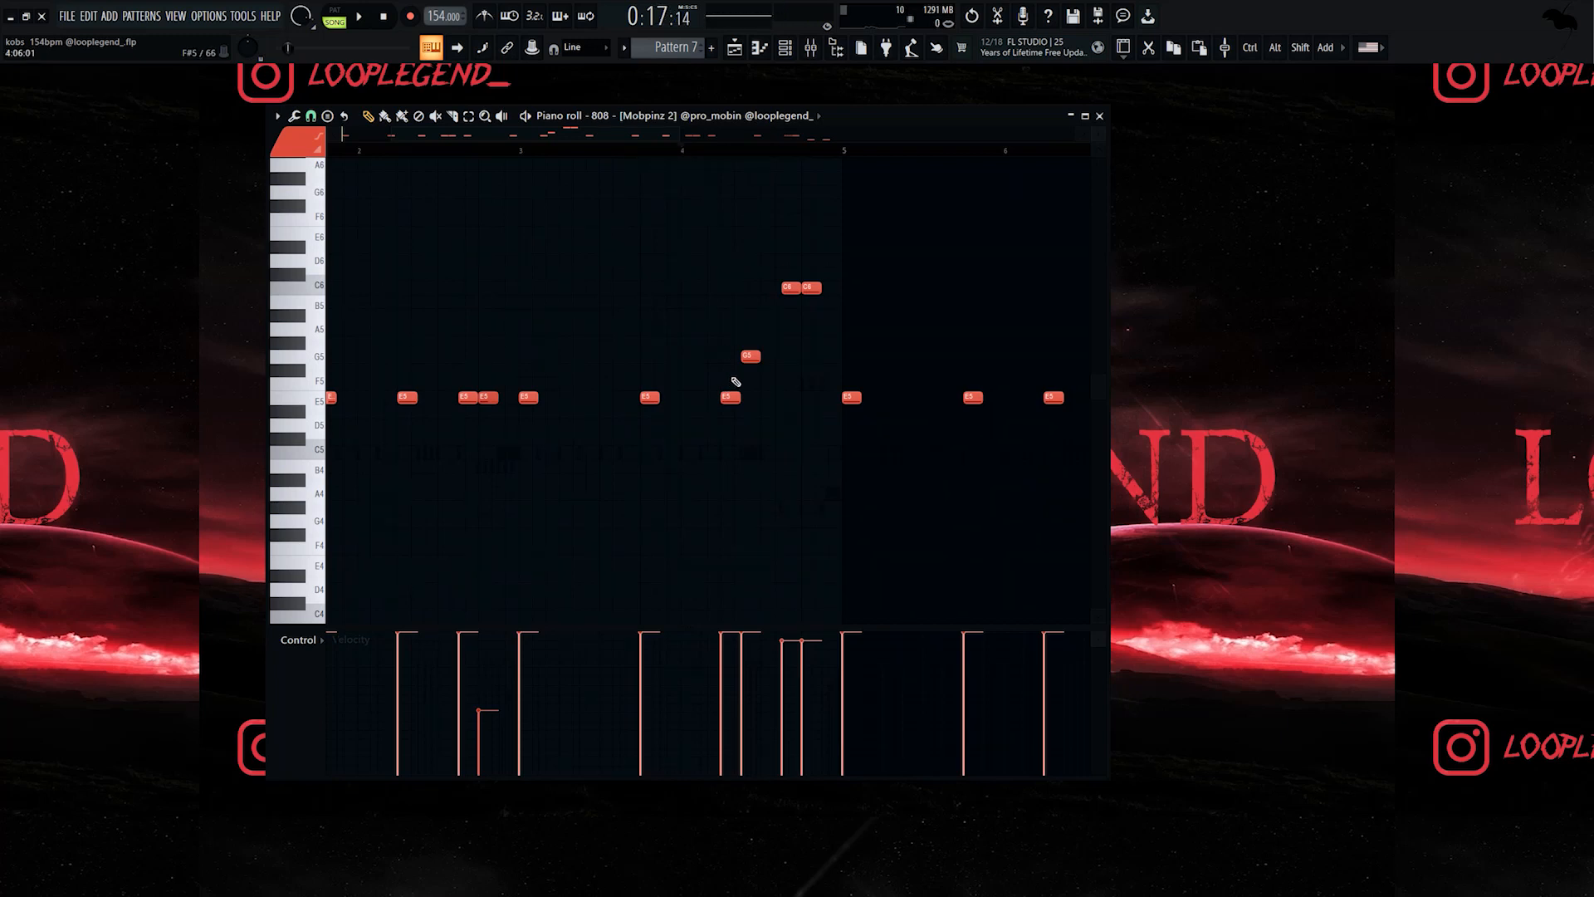
key("space")
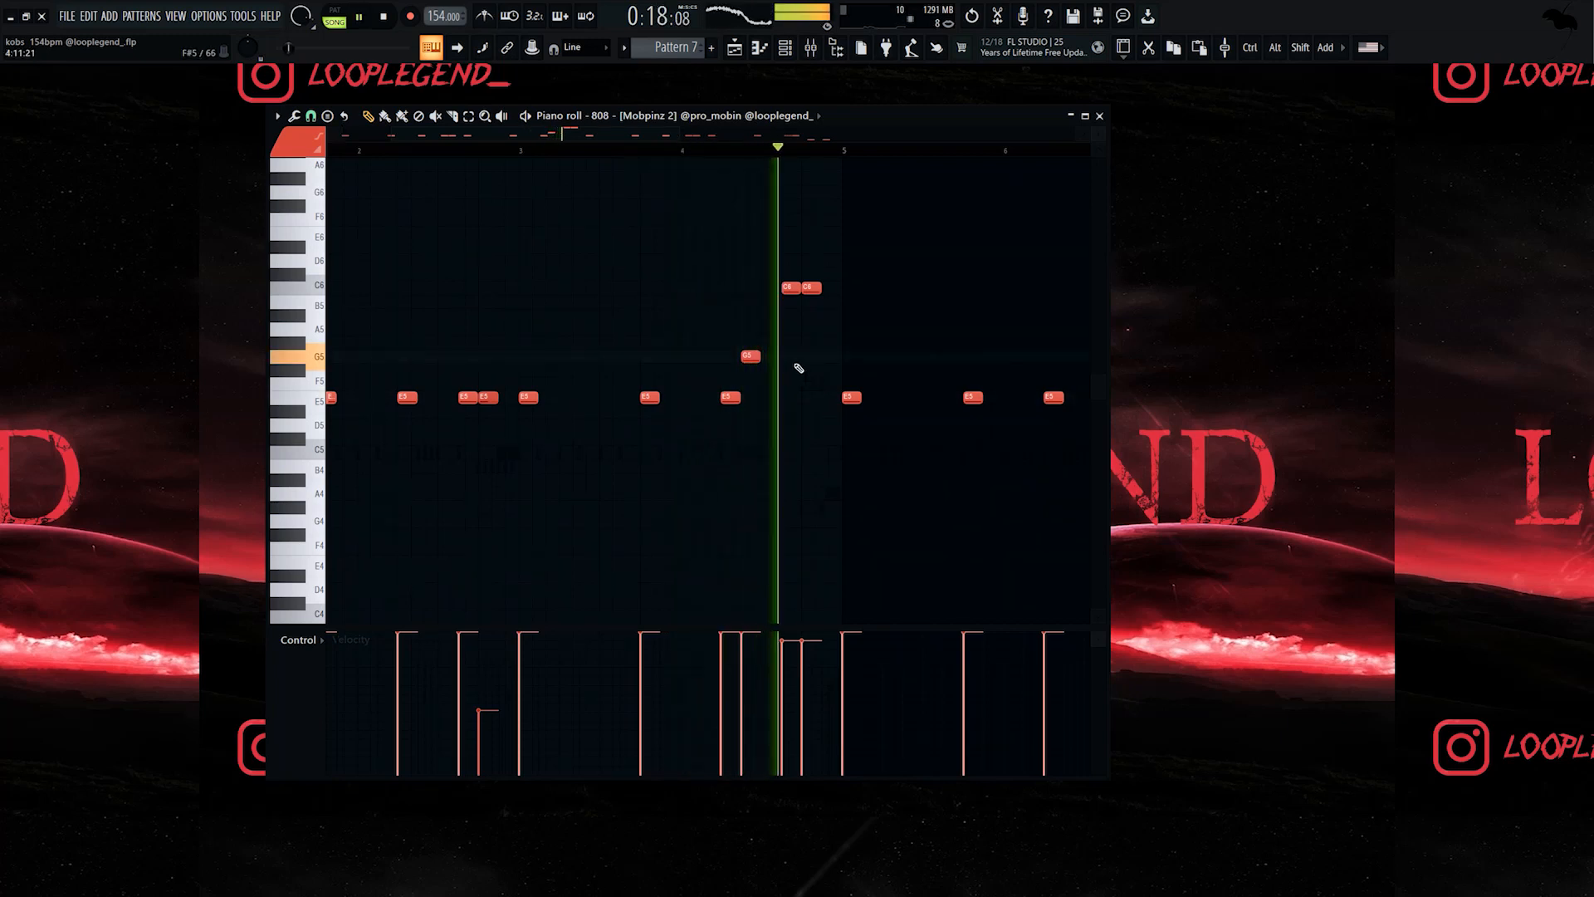
key("space")
left_click_drag(698, 348, 461, 337)
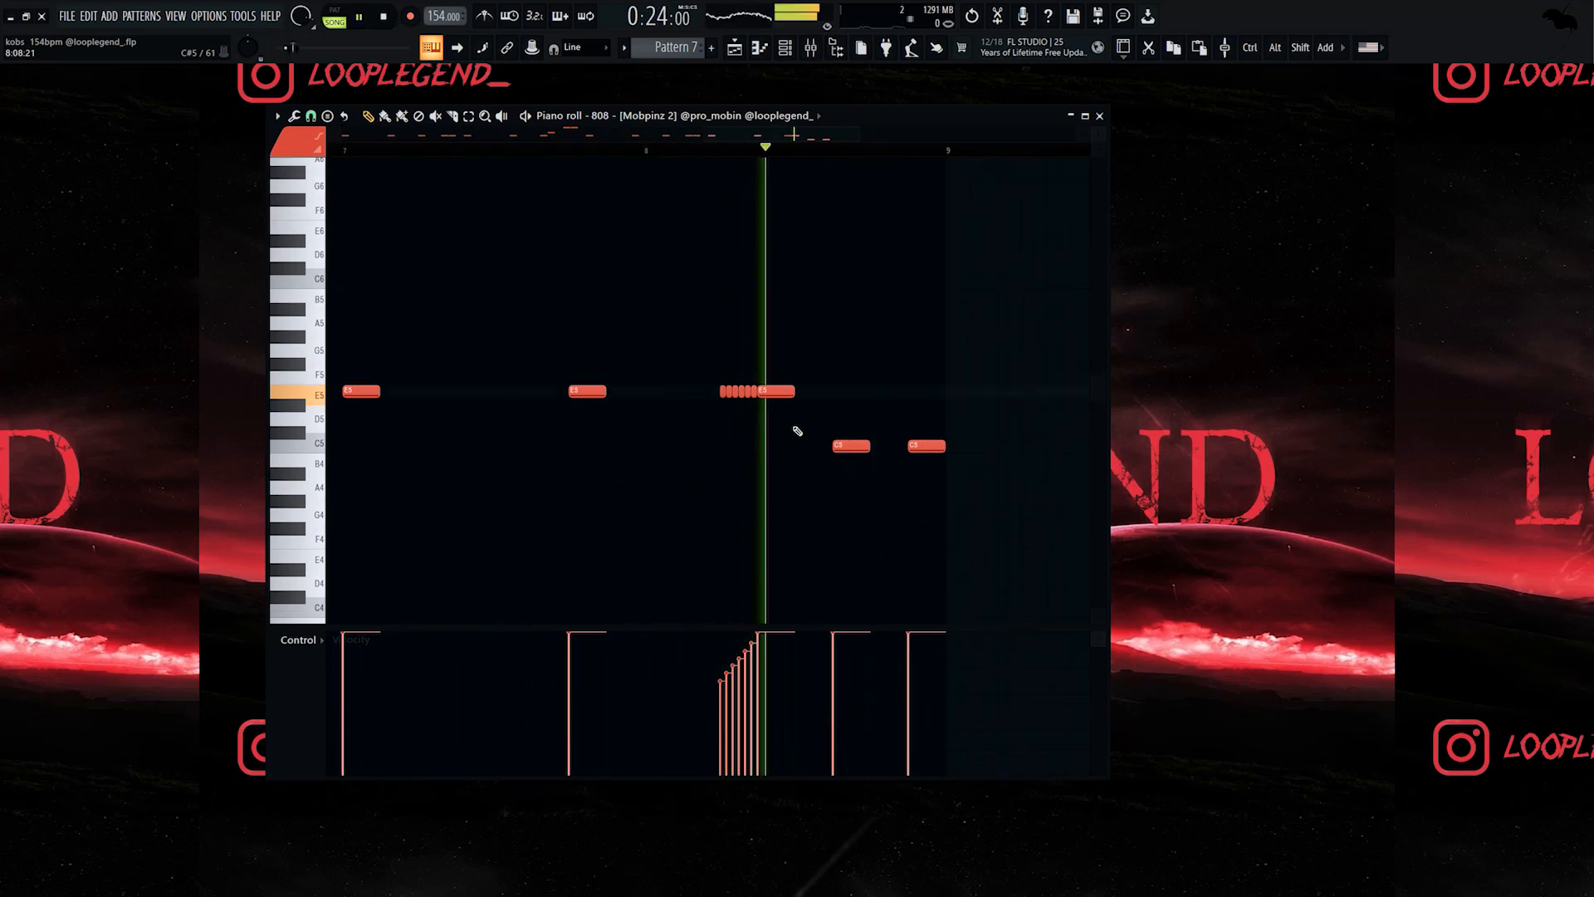
key("space")
Open Pattern 6 from the playlist and display the Bass - [Film Super] notes in the piano roll.
left_click(735, 48)
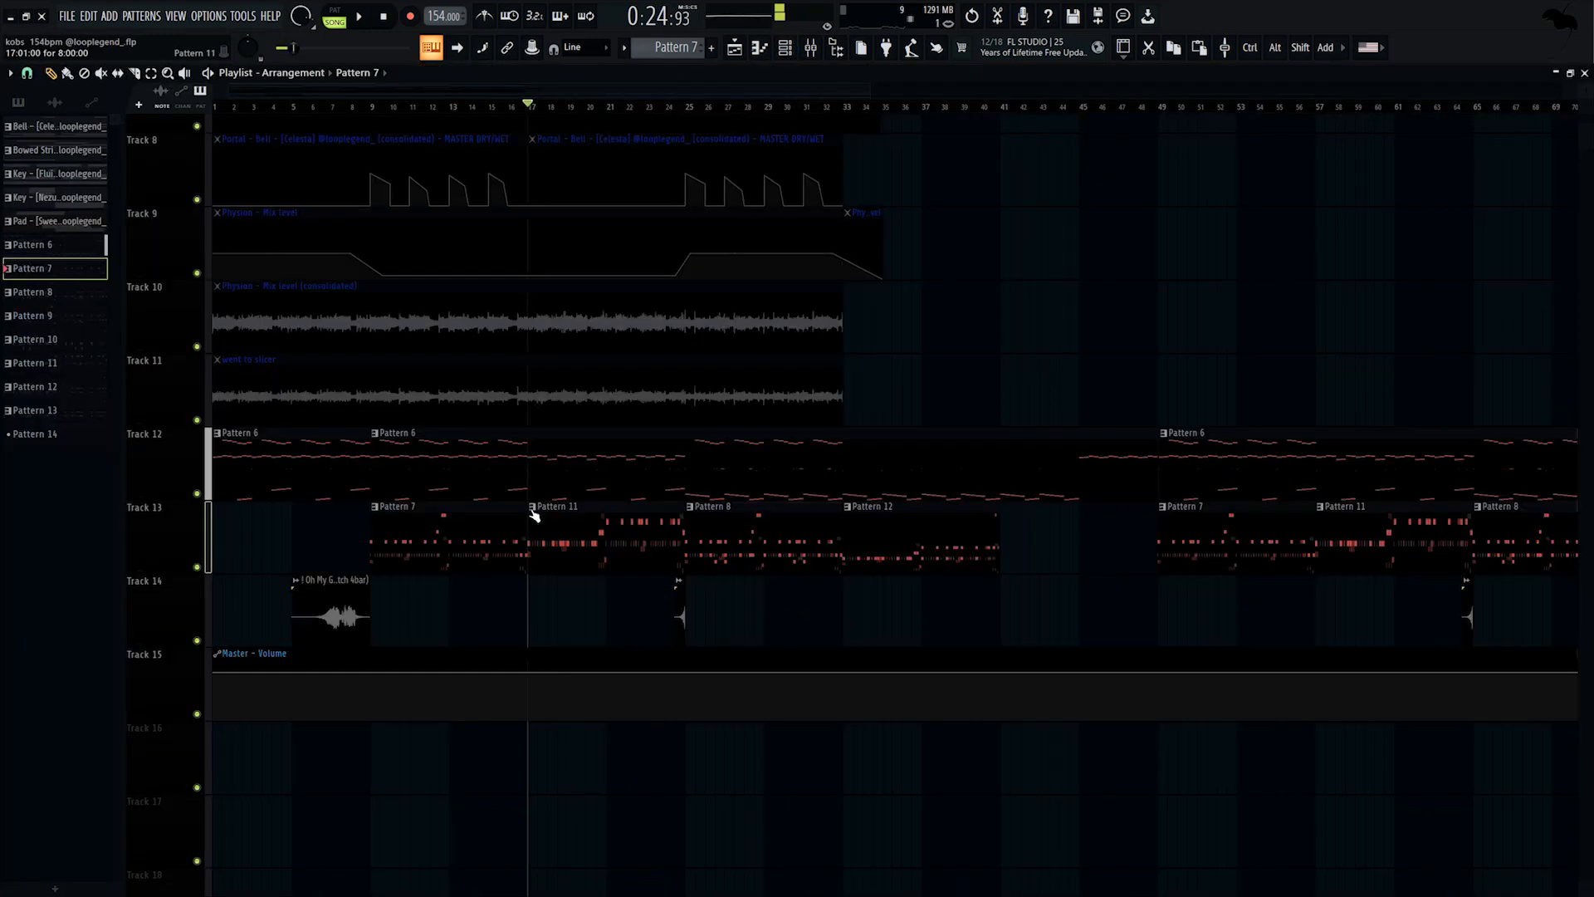
right_click(534, 515)
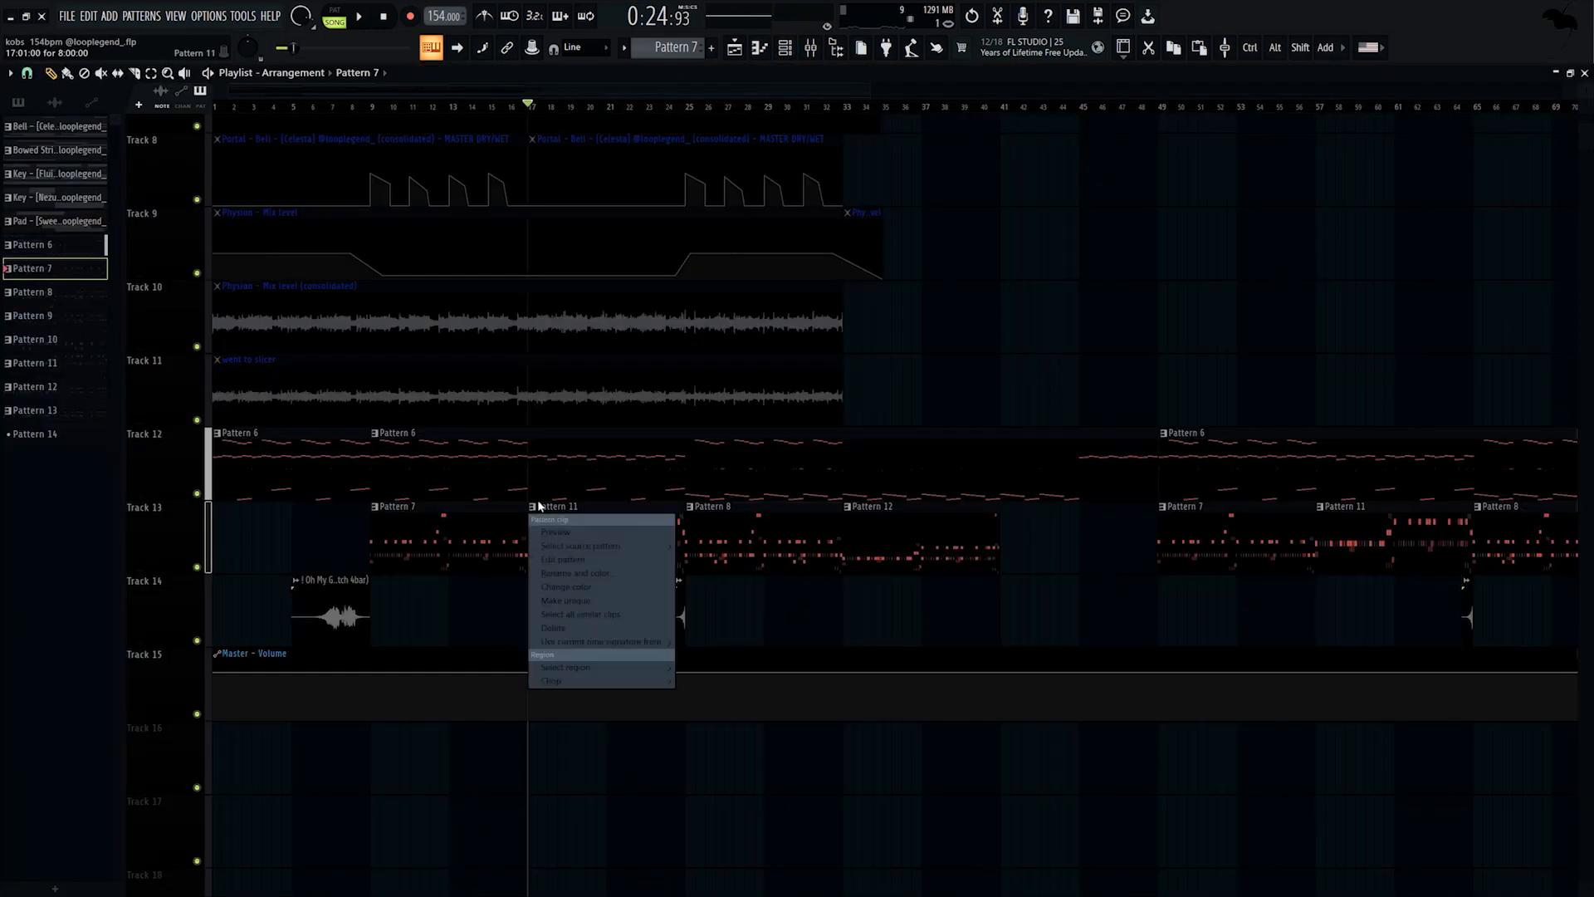
left_click(570, 619)
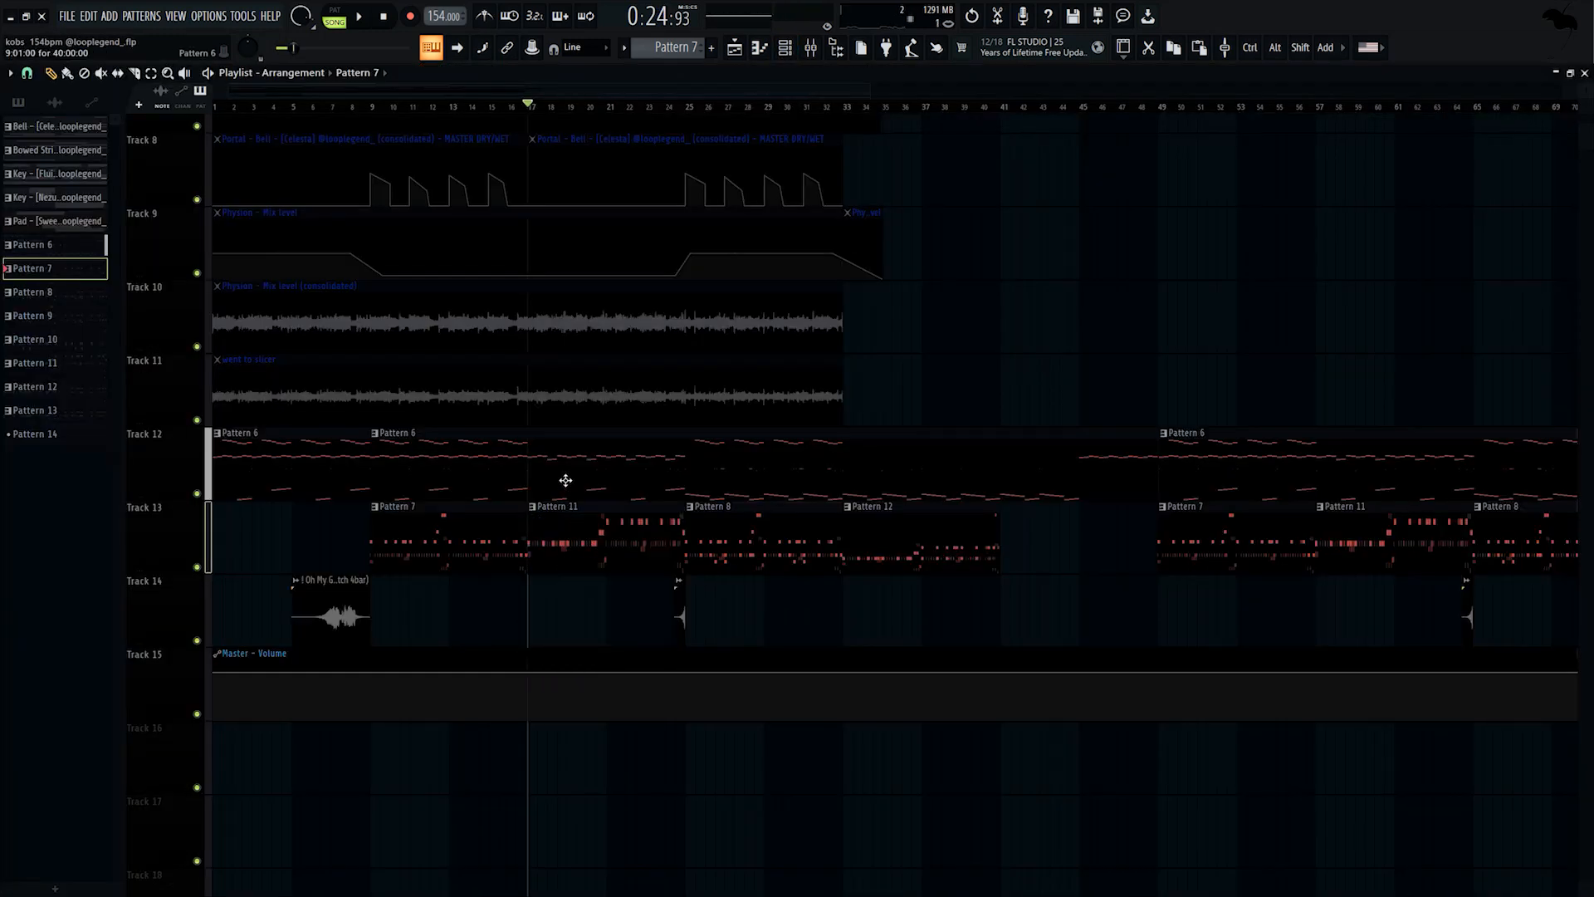
double_click(570, 474)
left_click(694, 117)
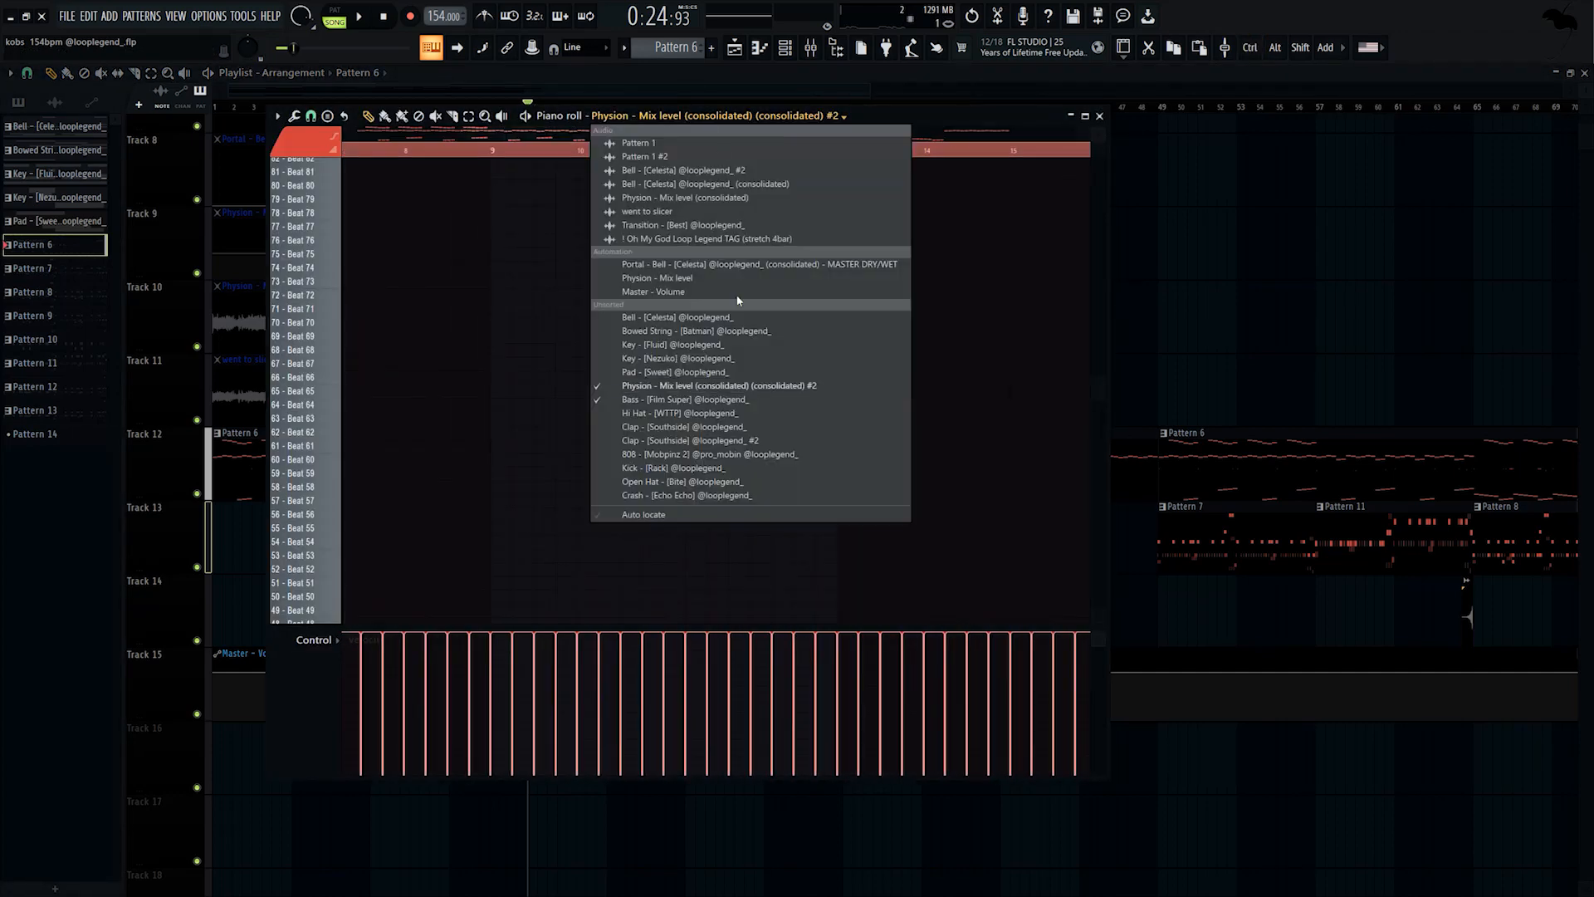
left_click(687, 400)
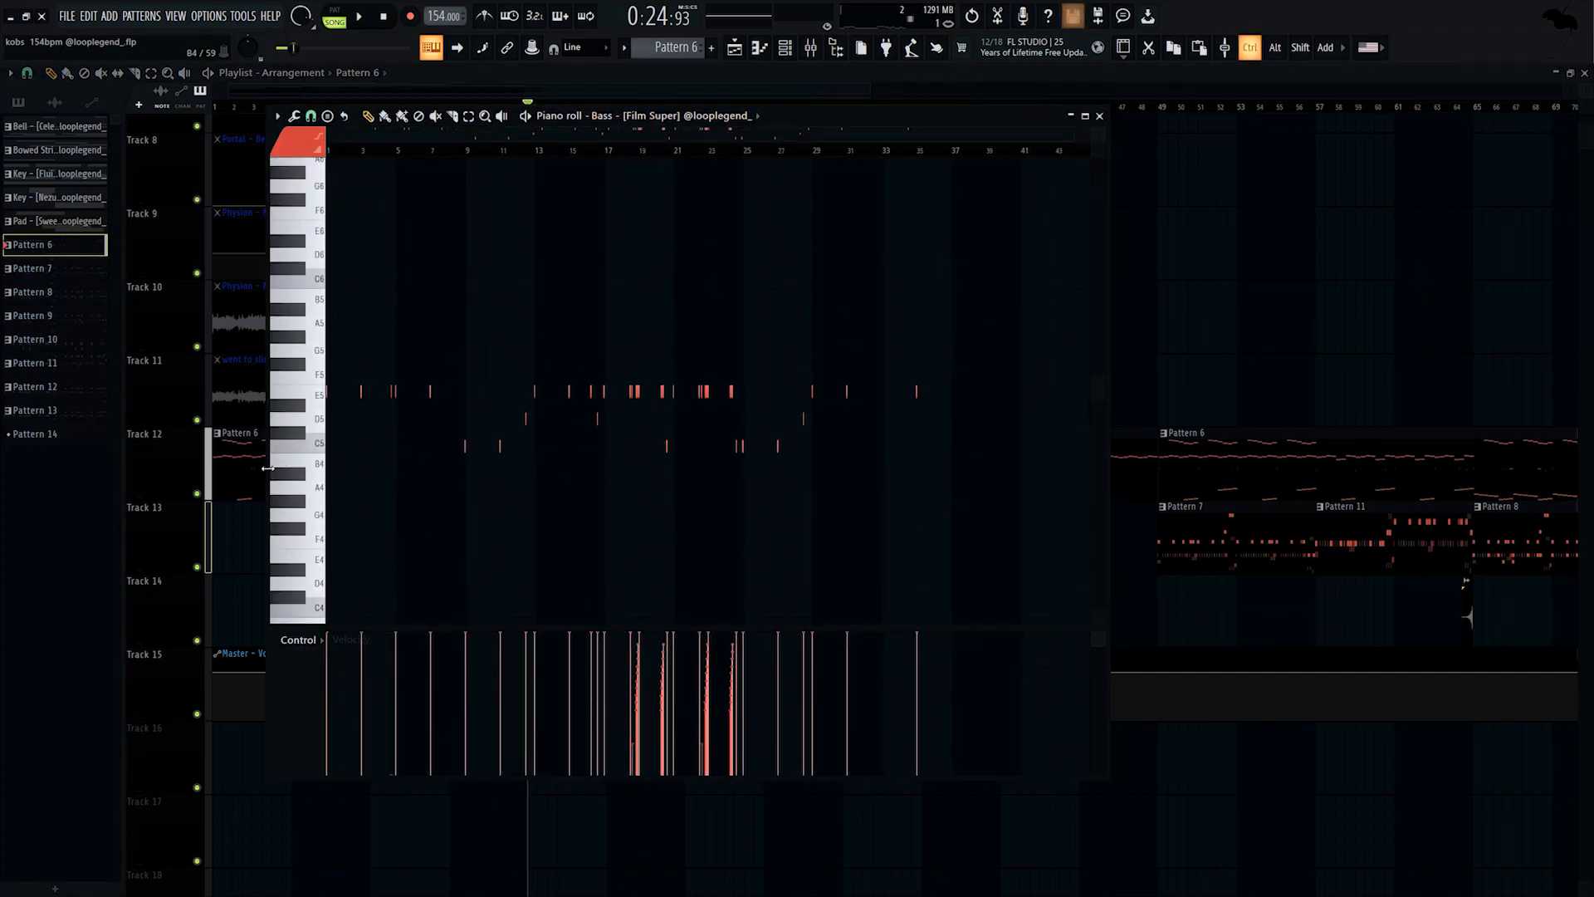
Examine the Bass - [Film Super] notes from bar 9 onward in Pattern 6.
scroll(364, 428, "up", 3)
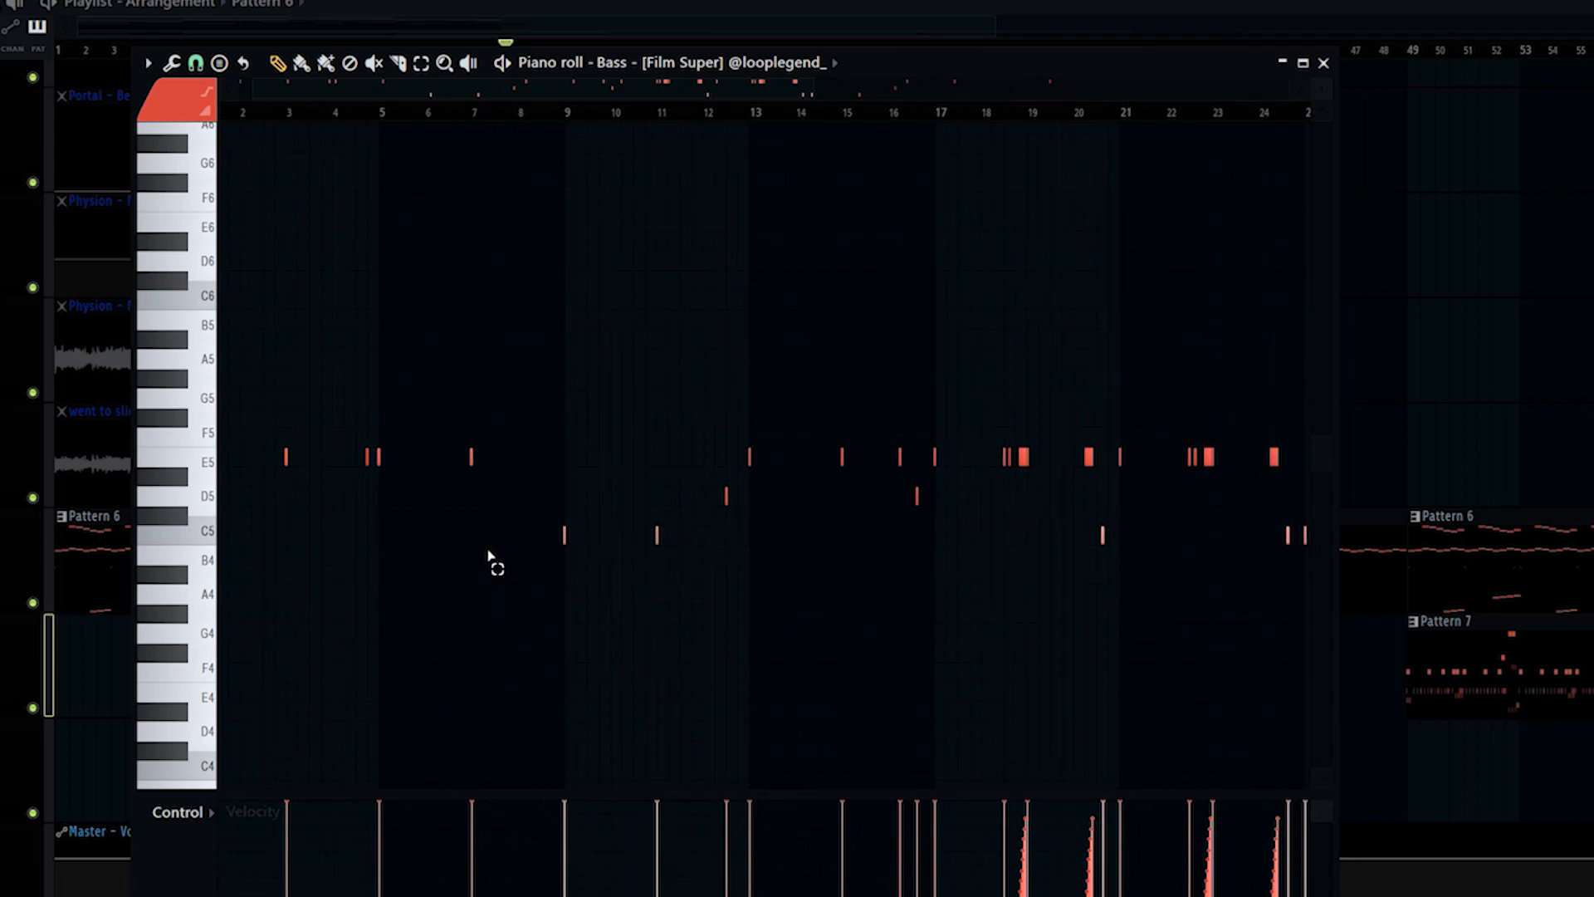
left_click_drag(484, 555, 727, 538)
scroll(727, 537, "down", 1)
scroll(727, 536, "up", 4)
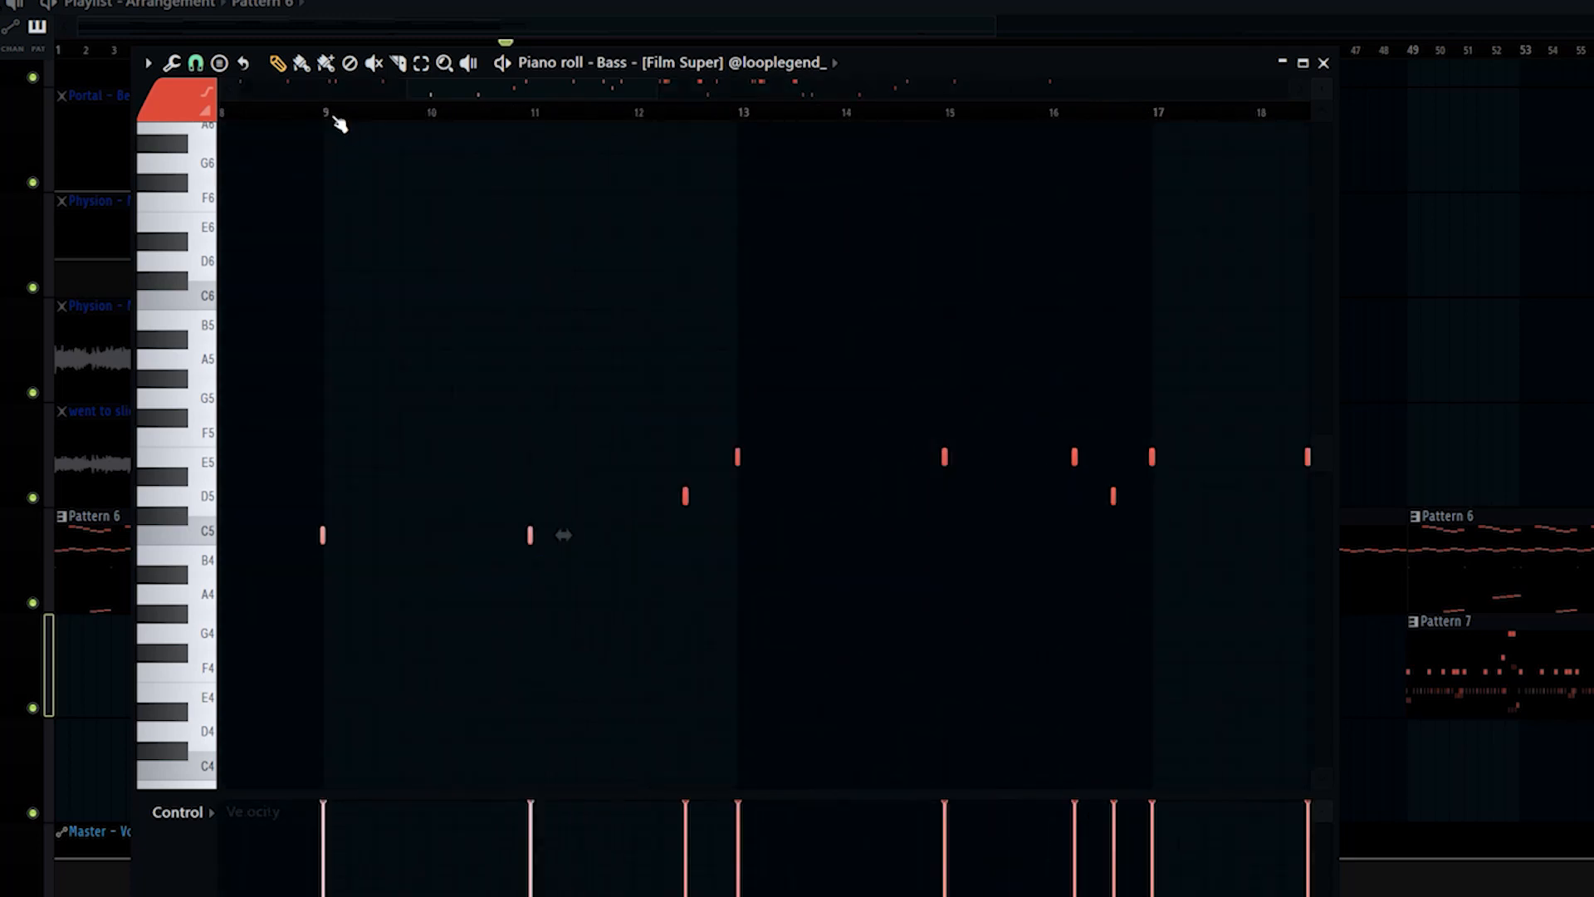
left_click_drag(289, 499, 606, 640)
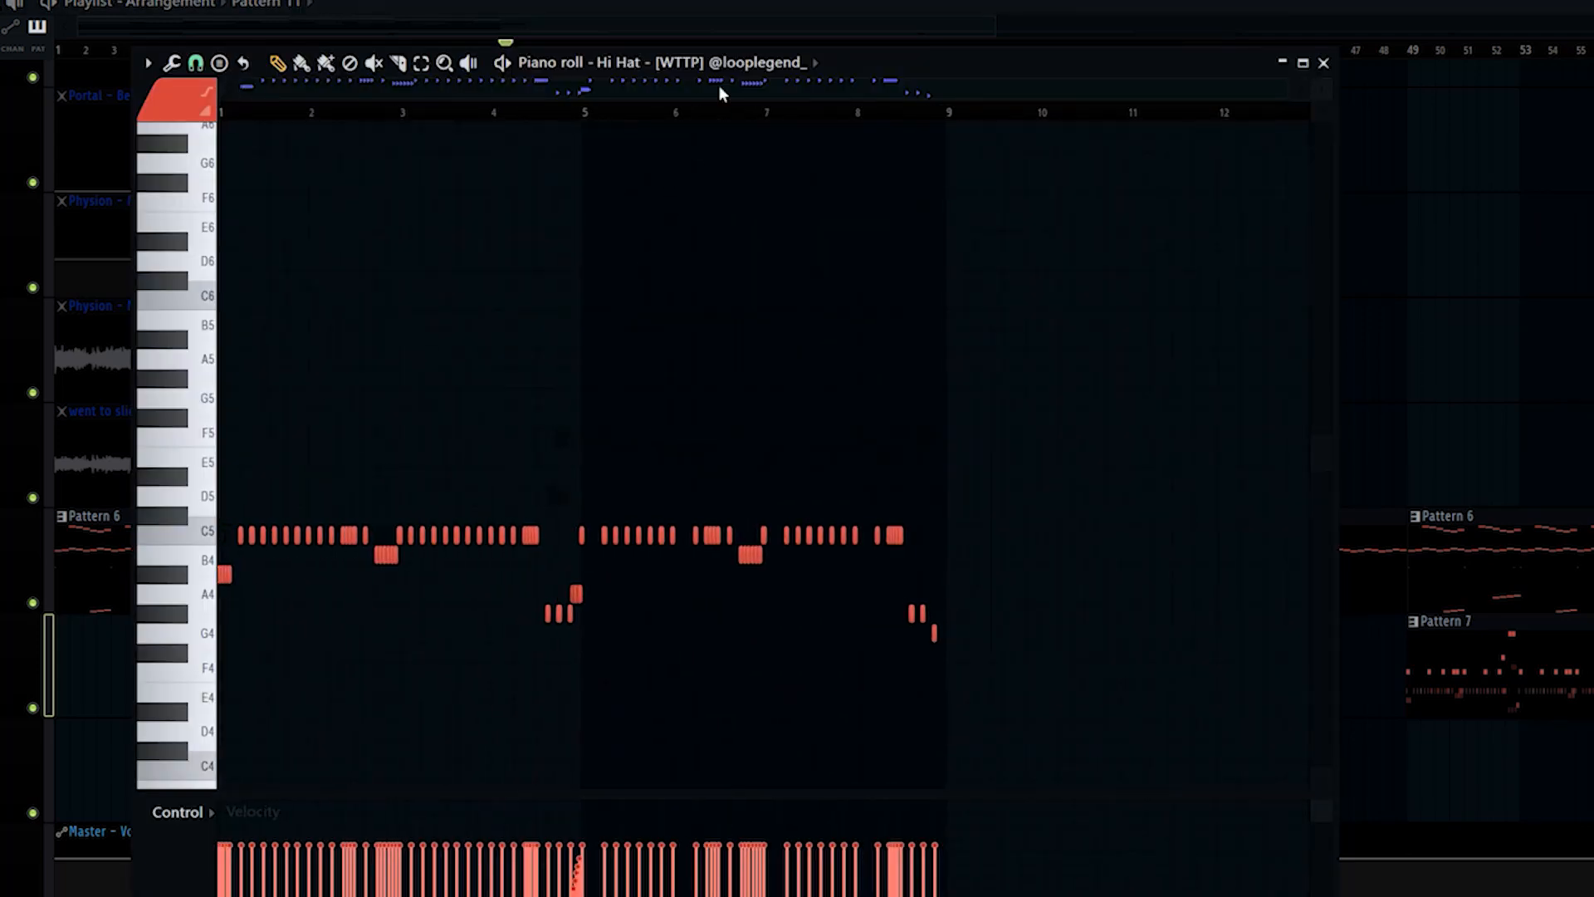
Switch Pattern 11's piano roll from the hi-hat to the 808 - [Mobpinz 2] and play its notes.
left_click(719, 65)
left_click(764, 546)
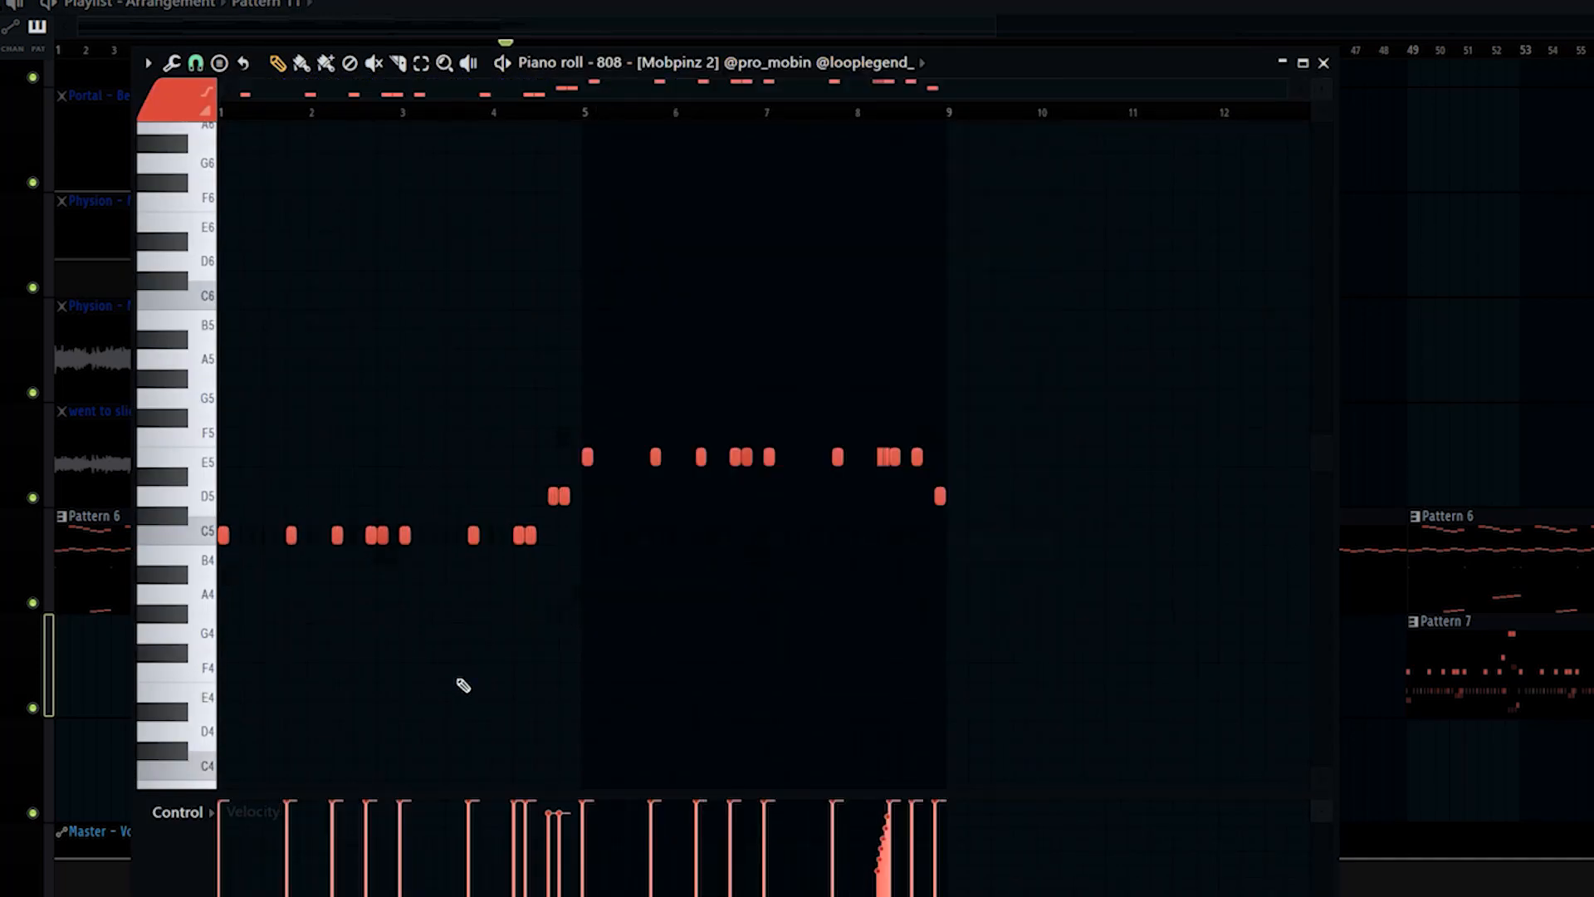
key("space")
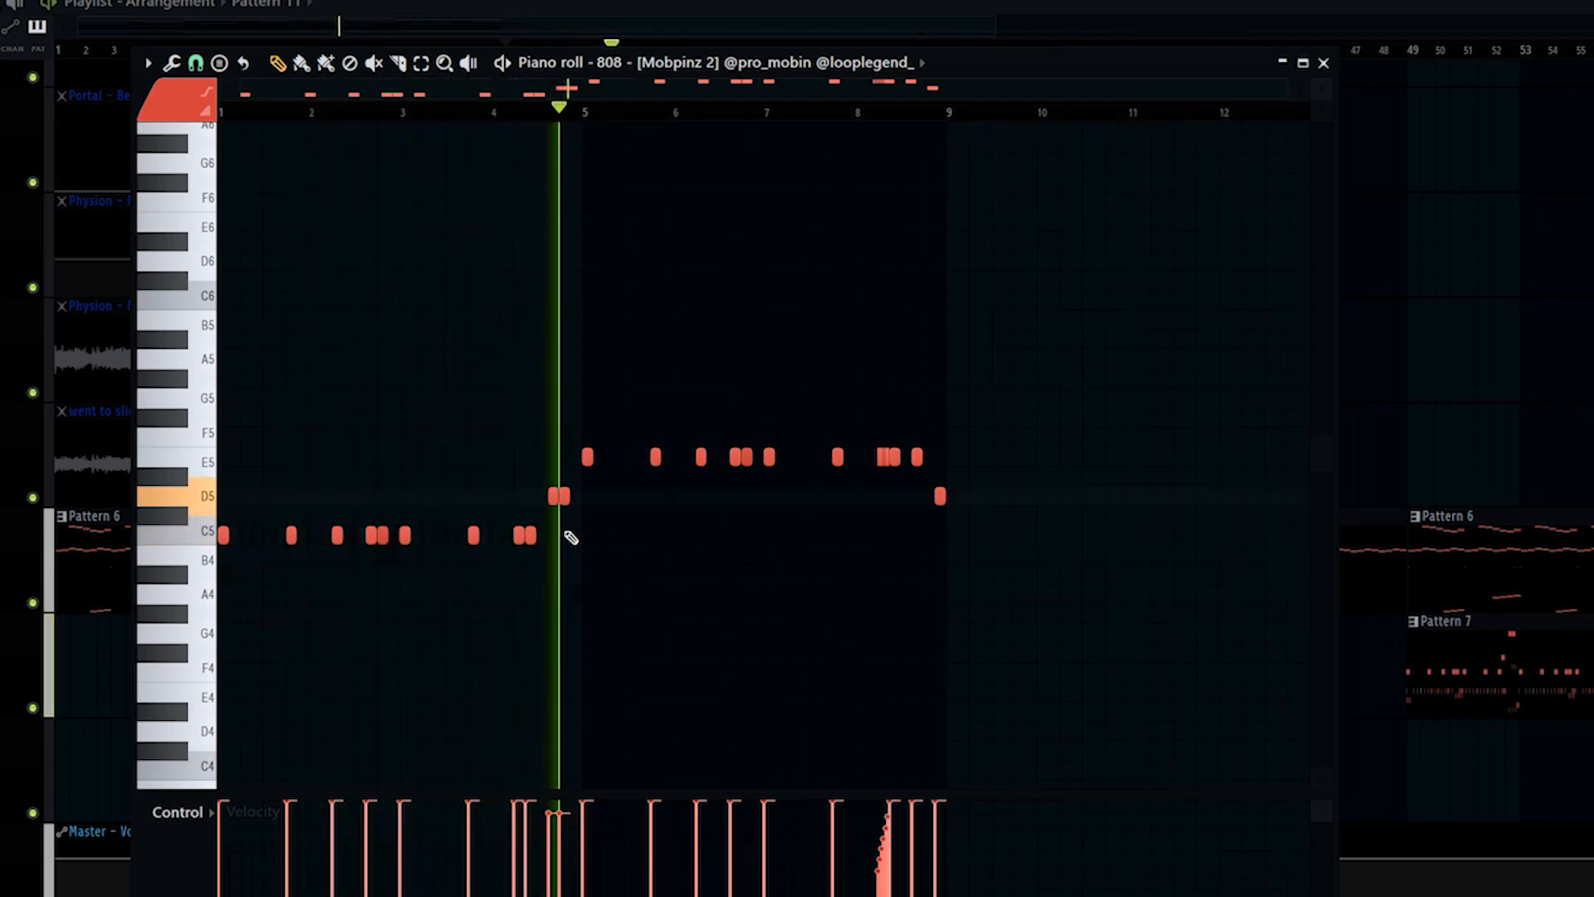
key("space")
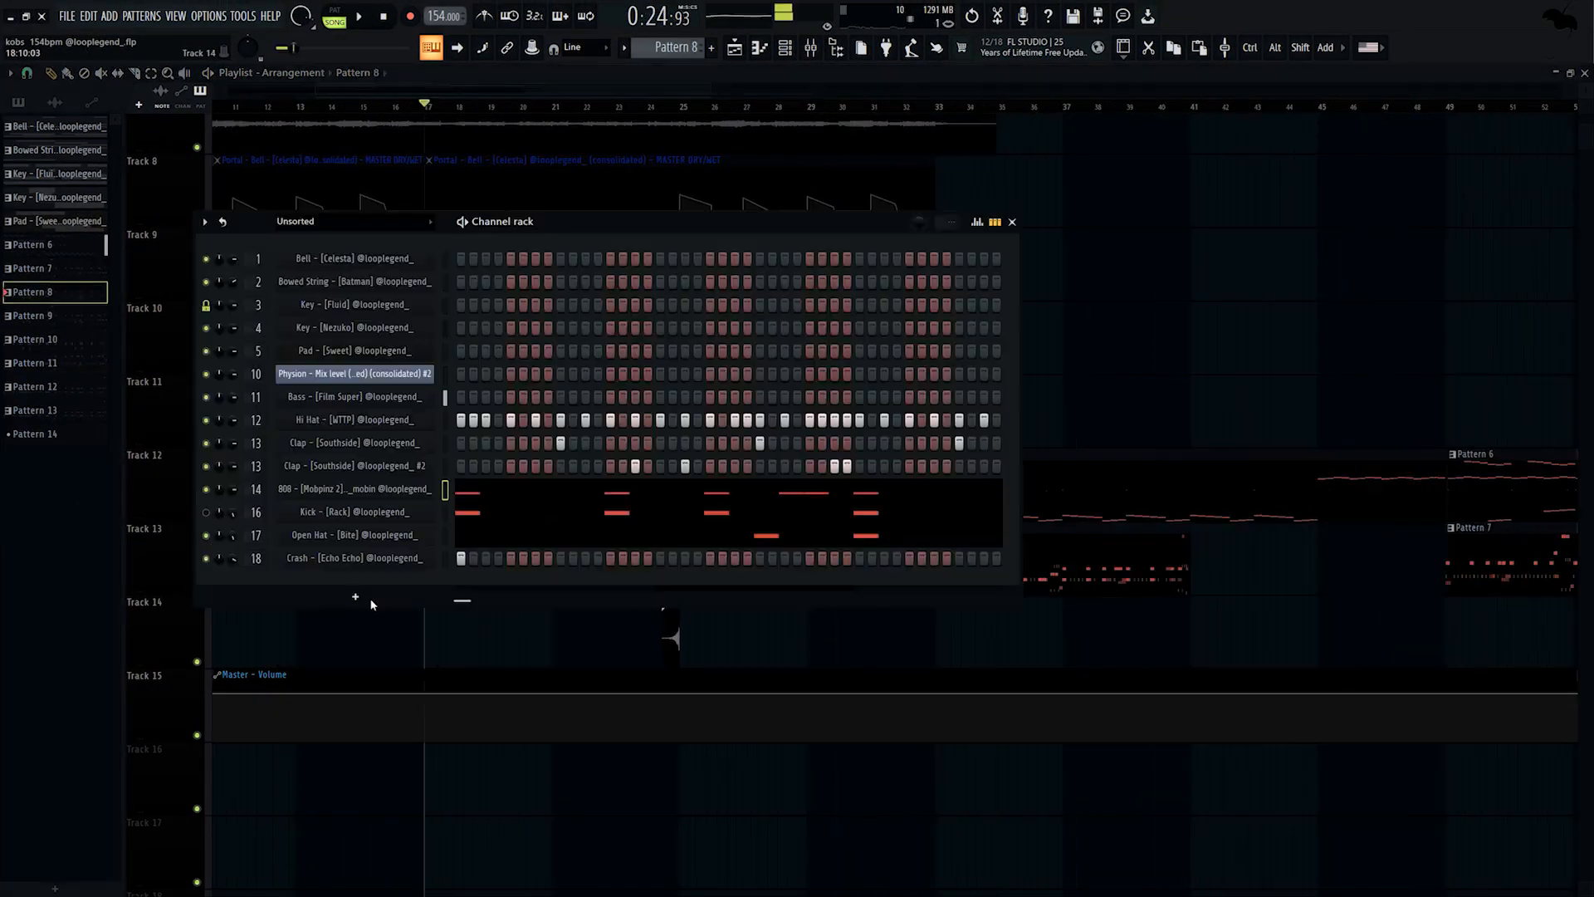
Inspect the sampler settings of the Open Hat - [Bite] and Crash - [Echo Echo] channels, and close them.
left_click(315, 535)
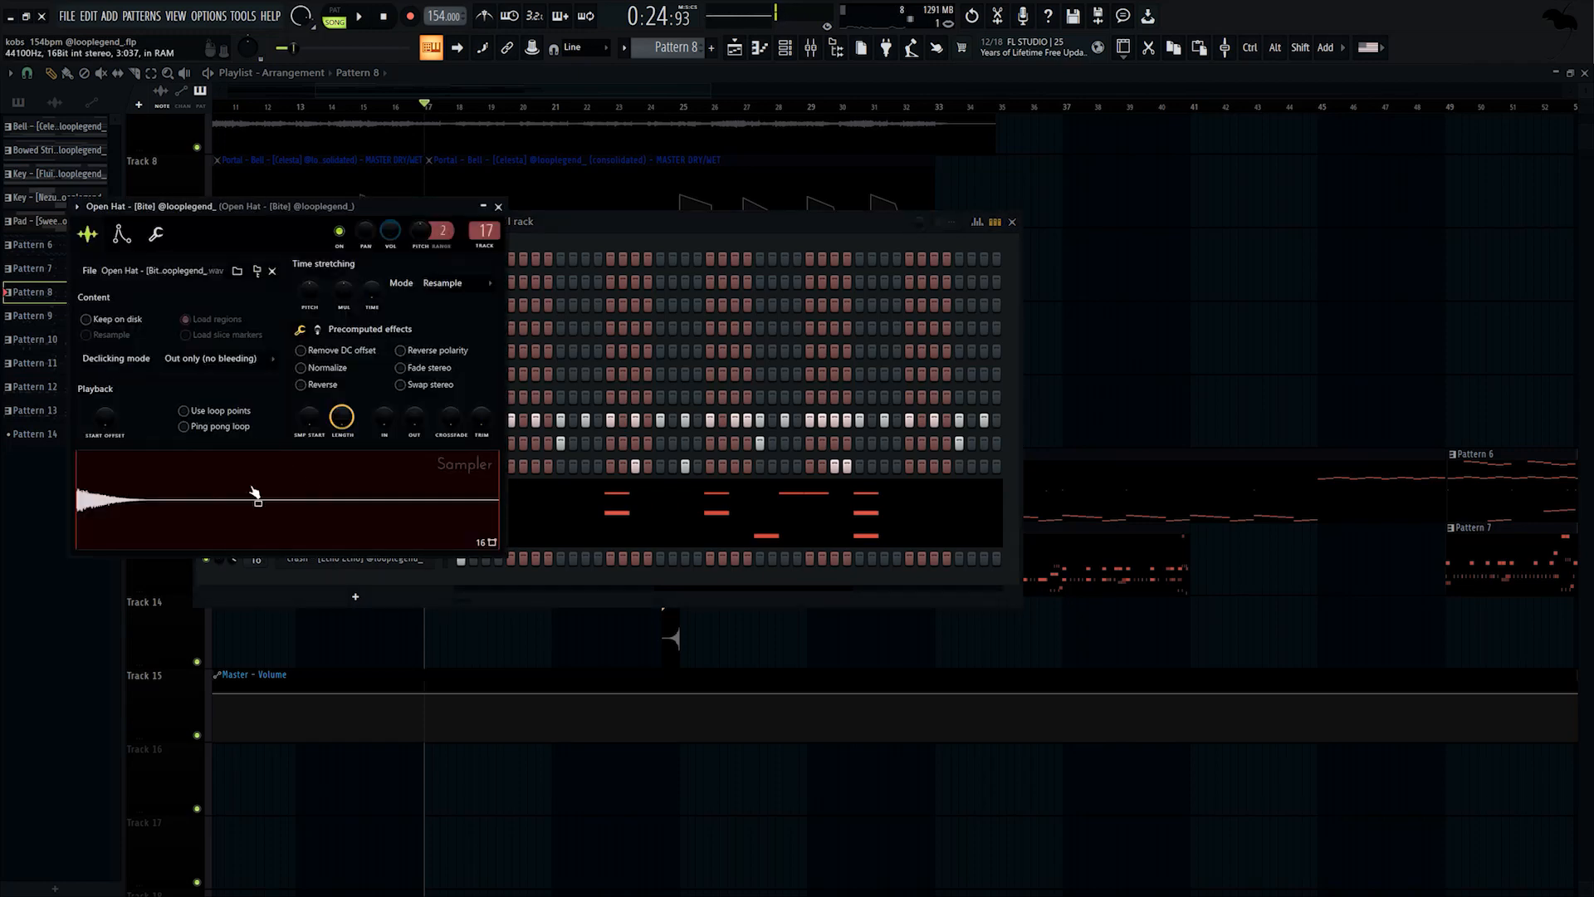
left_click(356, 558)
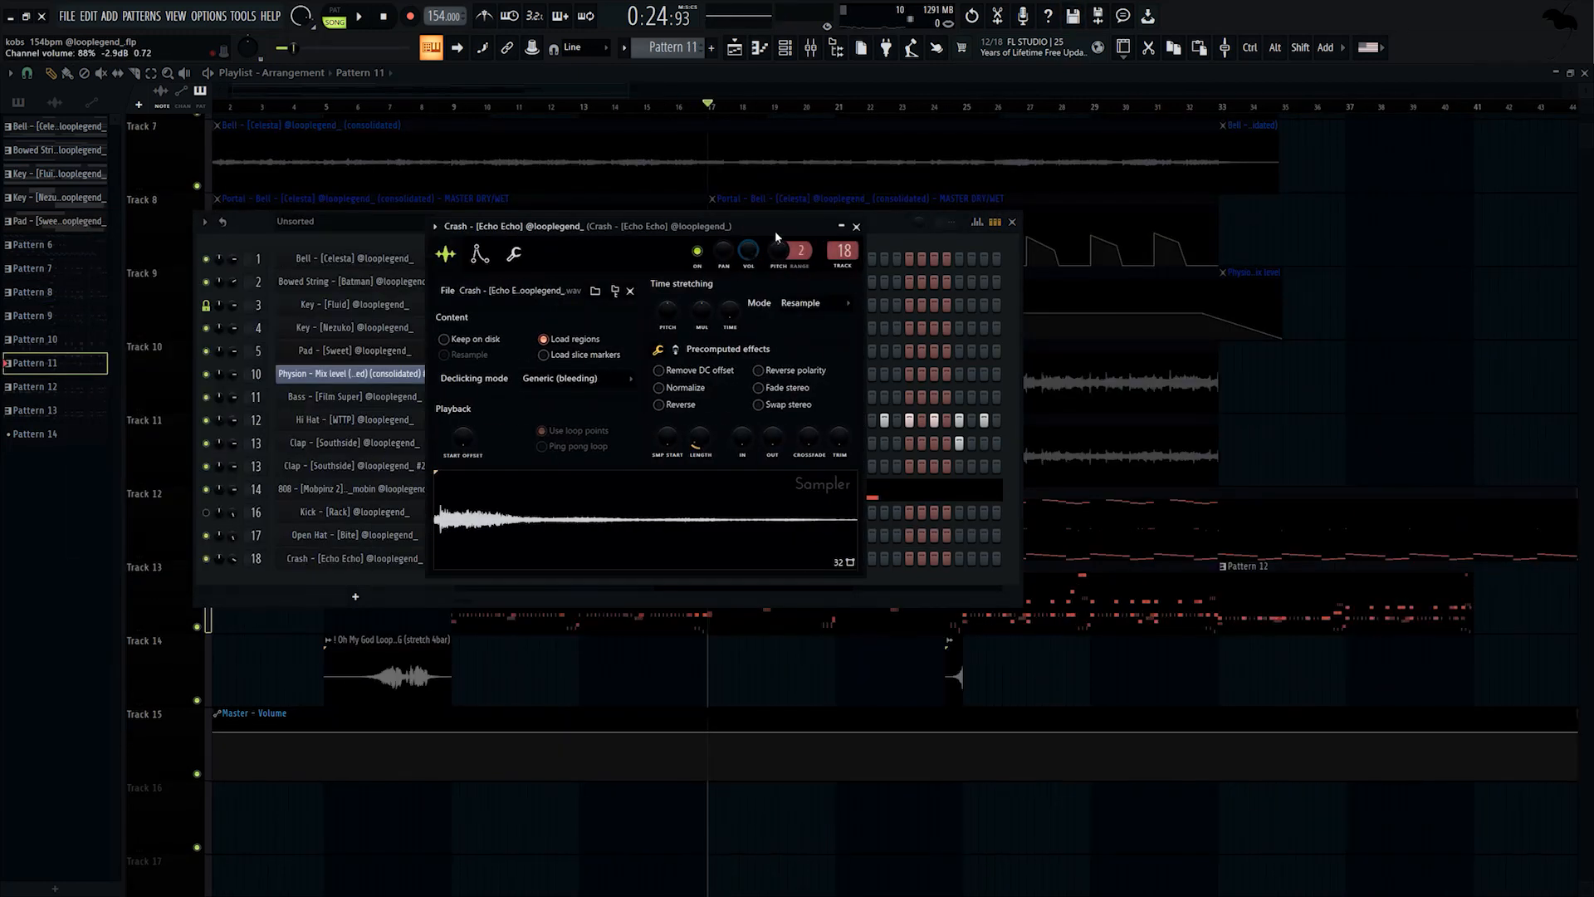
key("Escape")
key("space")
key("space")
key("Escape")
Select the Pattern 8 clip on Track 13 and place the playhead at bar 25.
scroll(1163, 612, "up", 1)
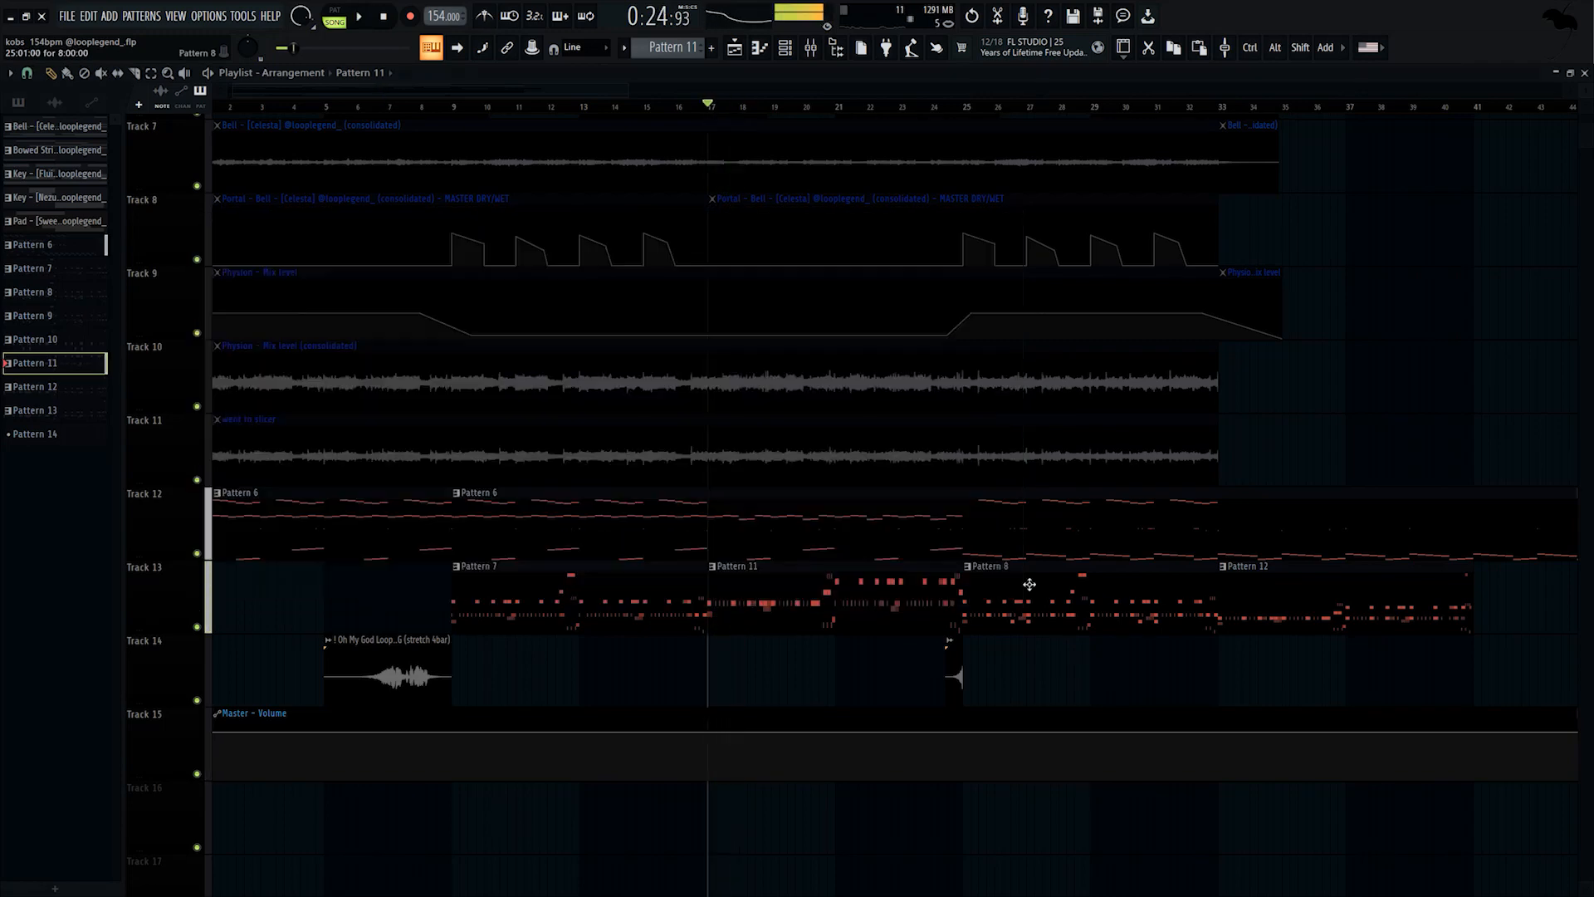
scroll(1131, 634, "down", 5)
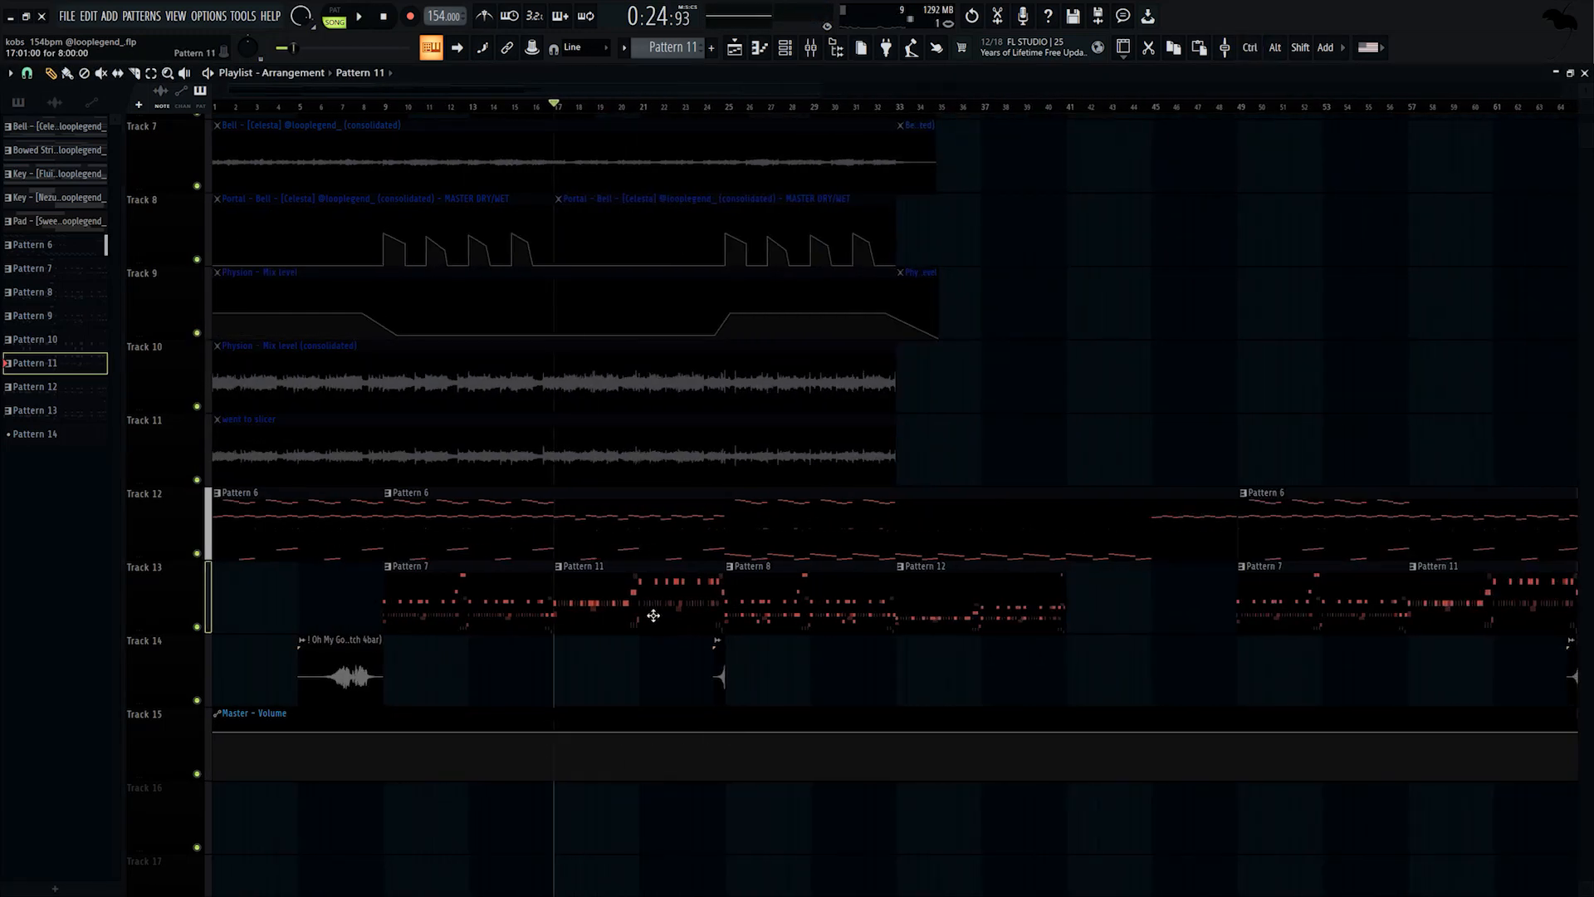
left_click_drag(1122, 665, 772, 610)
scroll(874, 633, "up", 3)
left_click_drag(778, 666, 797, 610)
left_click(641, 116)
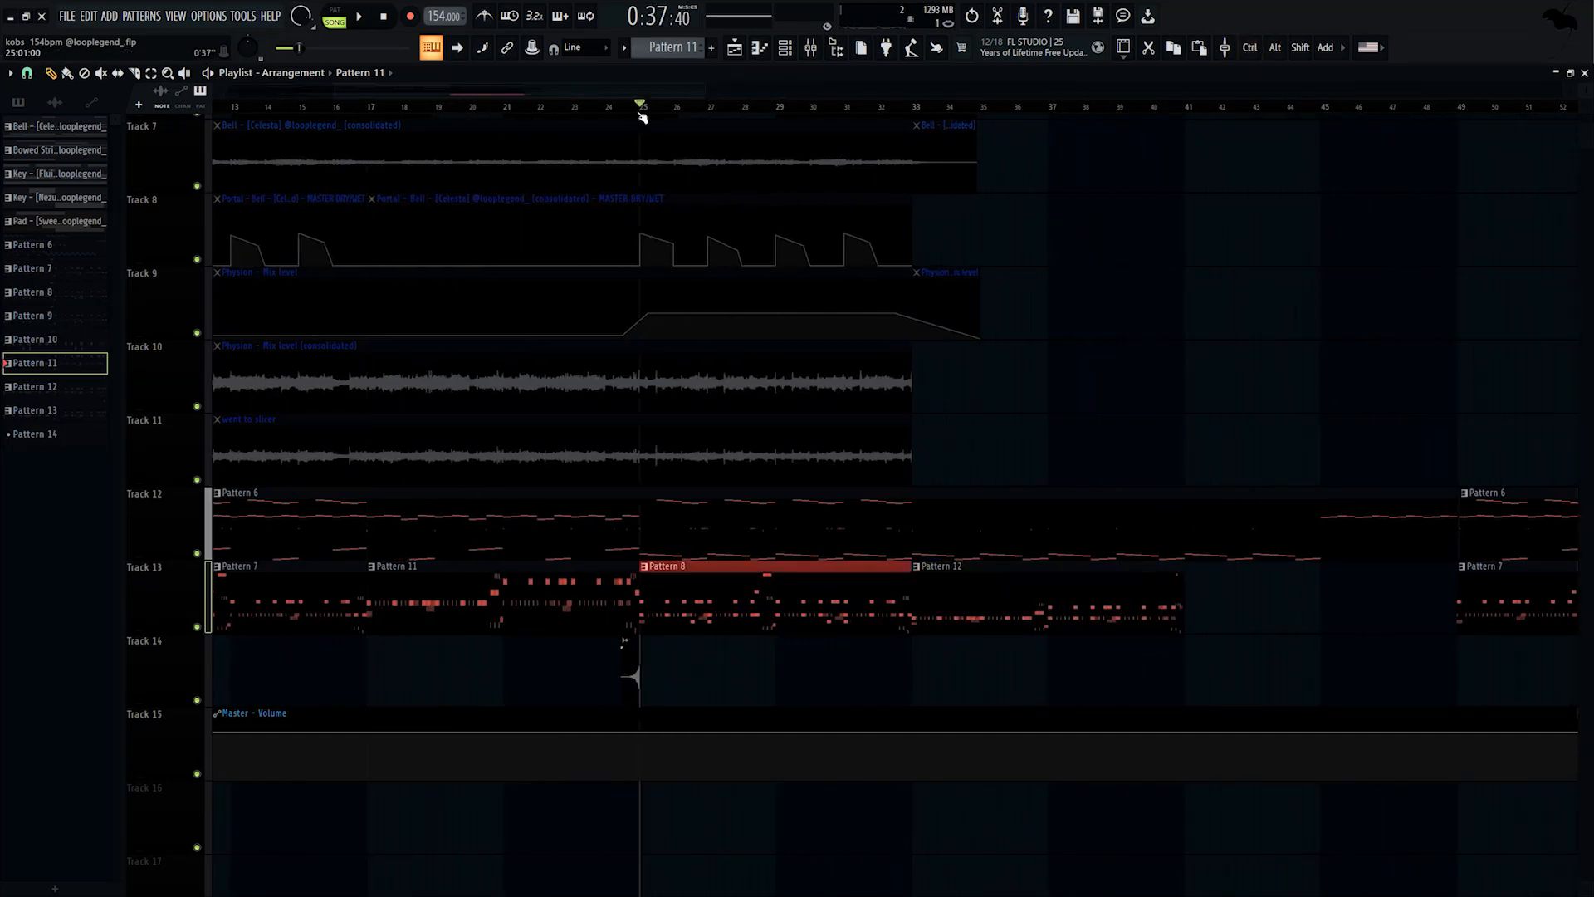
Open Pattern 8, inspect the Kick - [Rack] settings and play its notes in the piano roll.
double_click(714, 567)
left_click(355, 512)
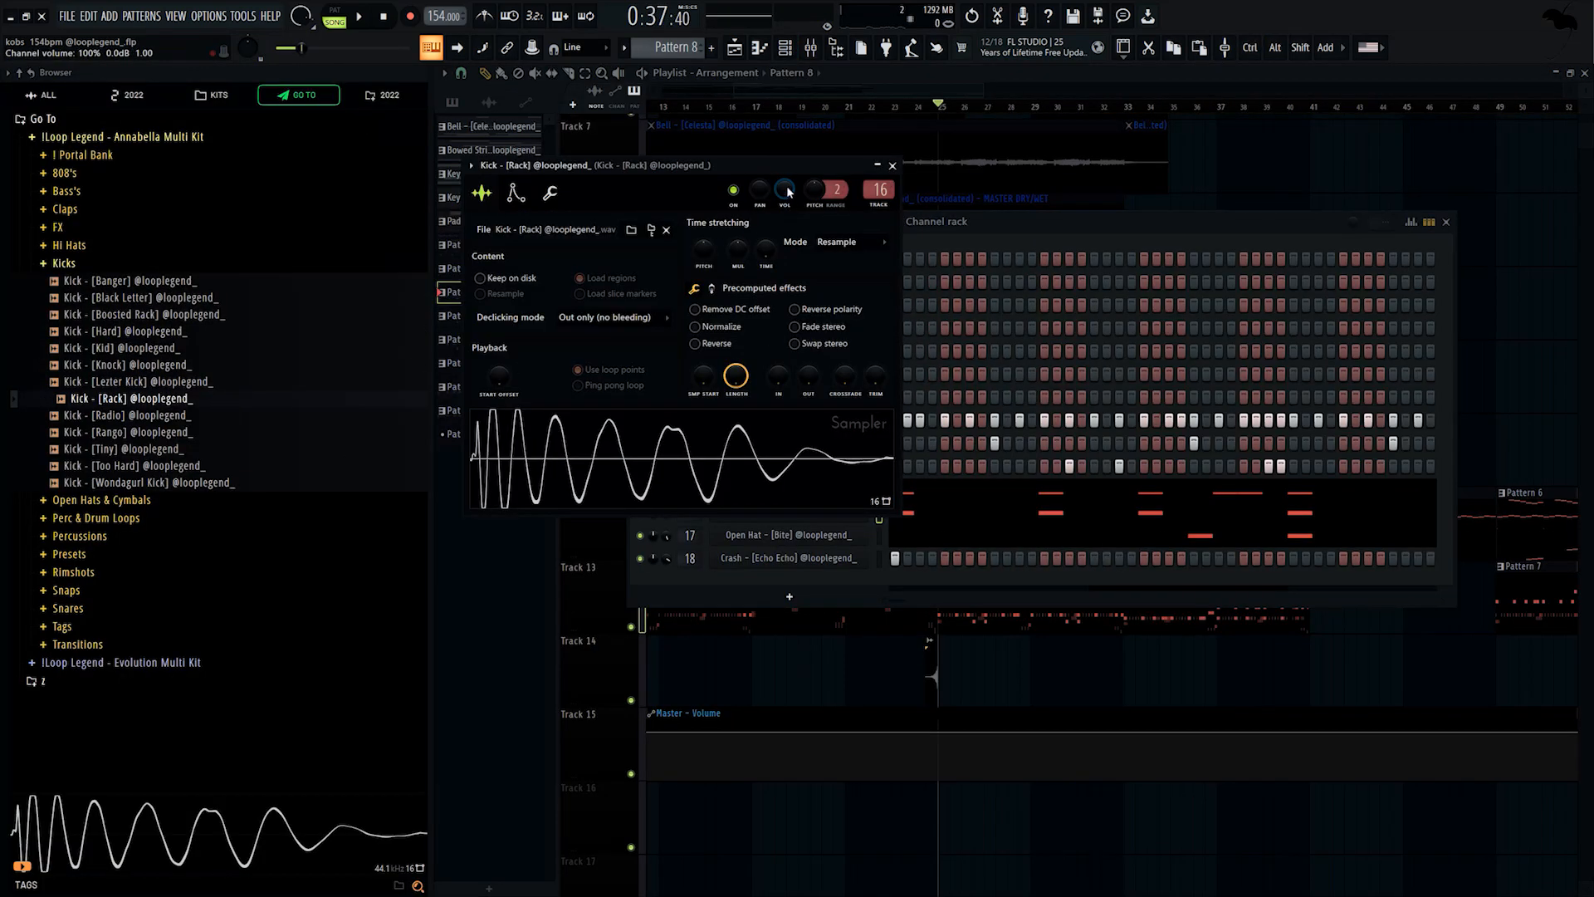
key("space")
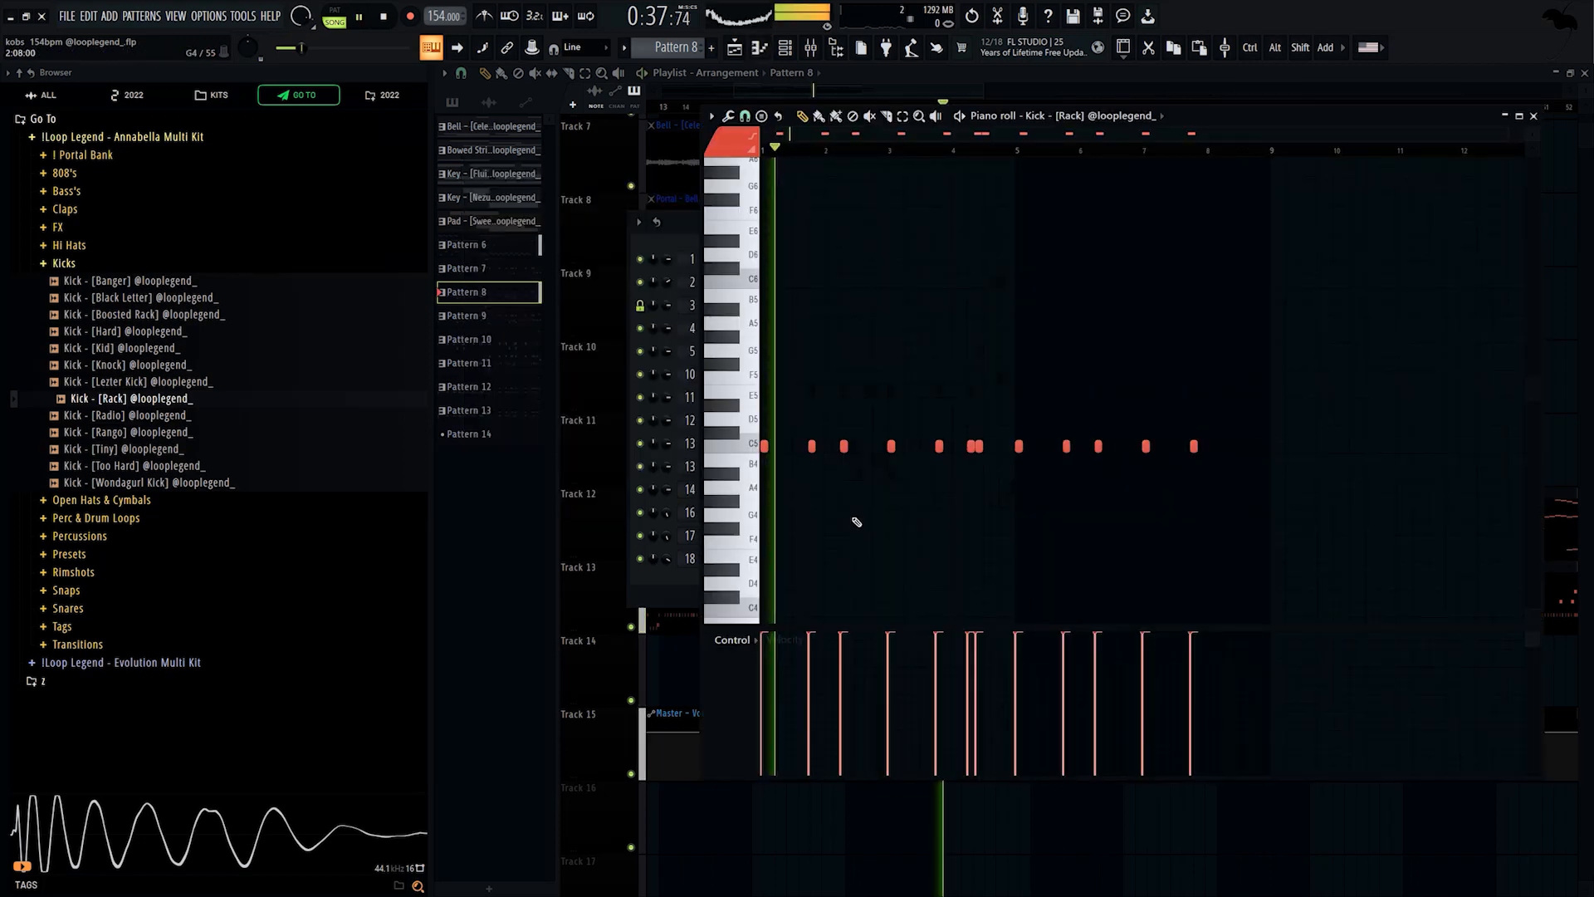
left_click_drag(849, 520, 886, 496)
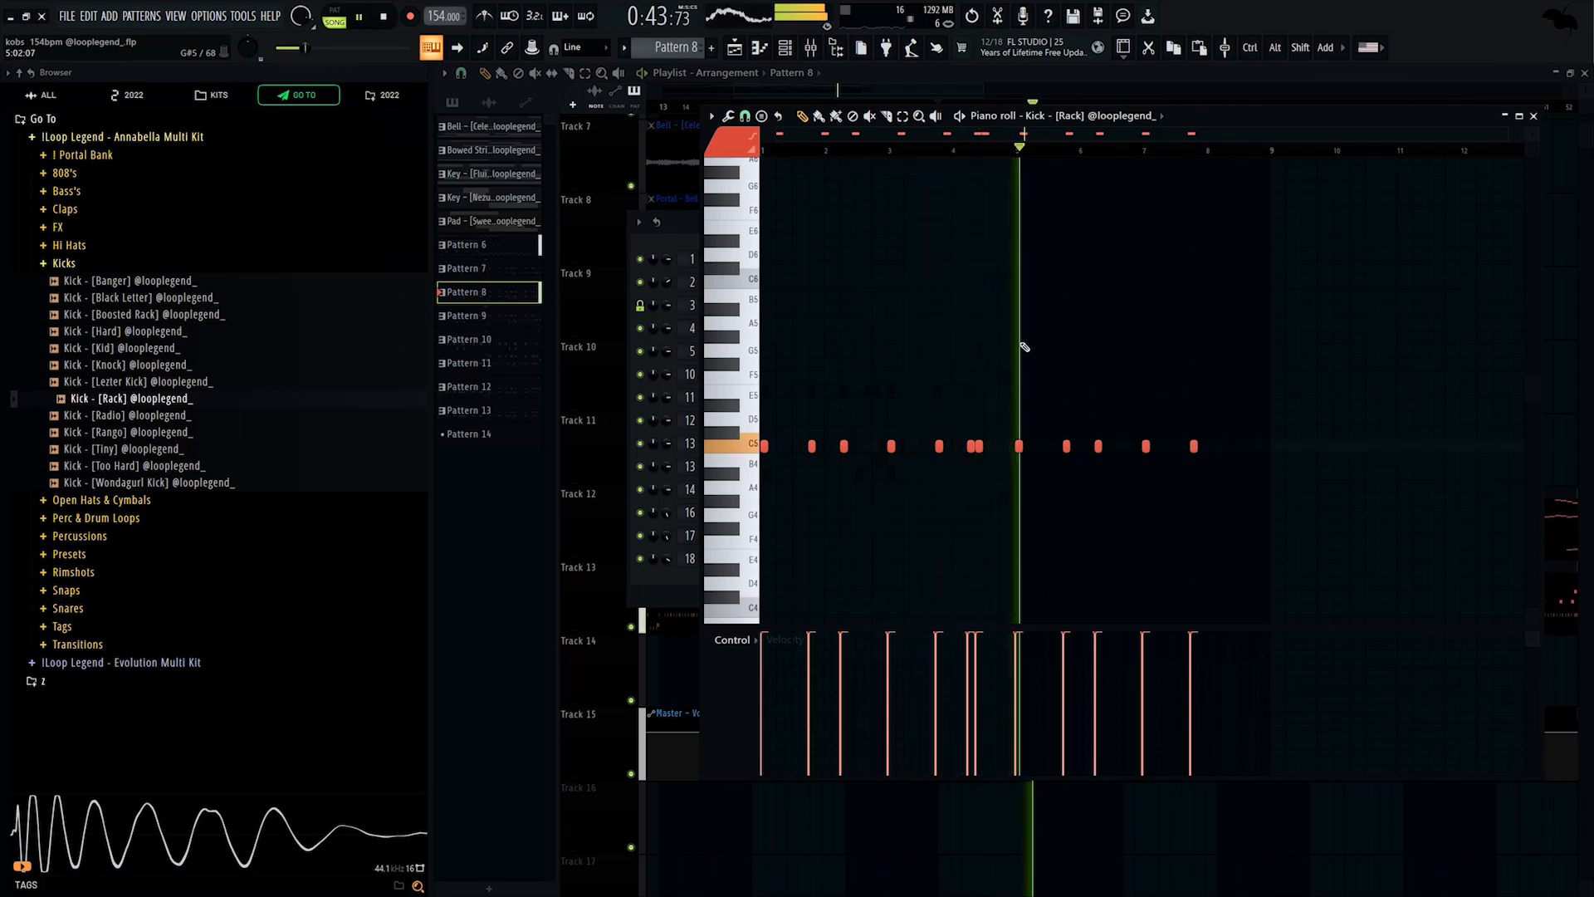
key("space")
key("Escape")
Play the Open Hat - [Bite] notes of Pattern 8 in the piano roll and close the editor windows.
left_click(896, 541)
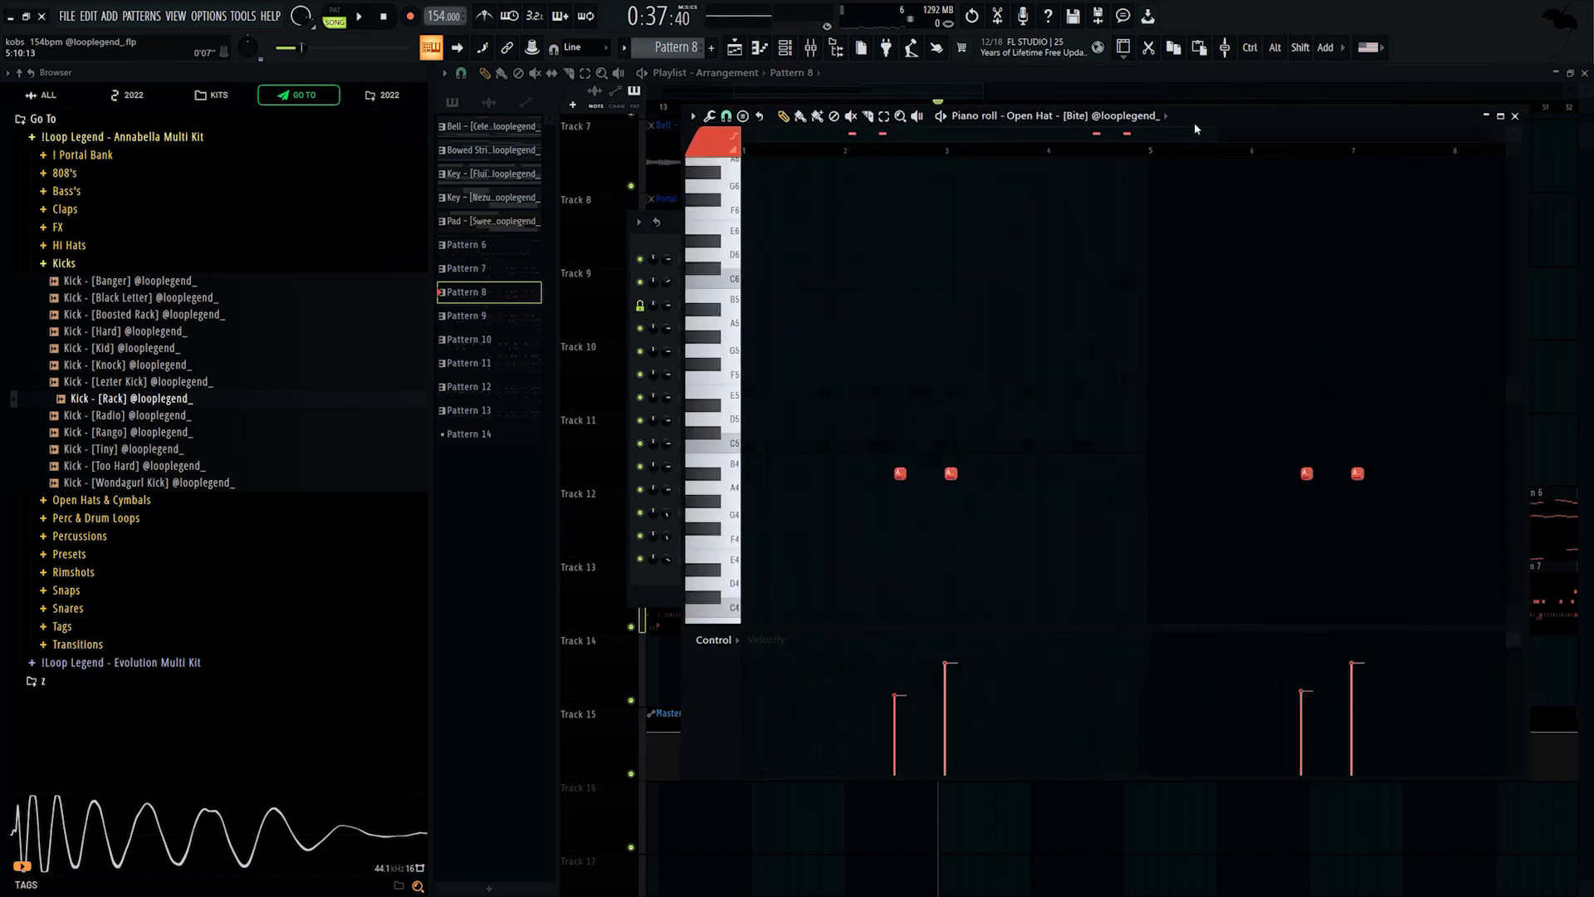
key("space")
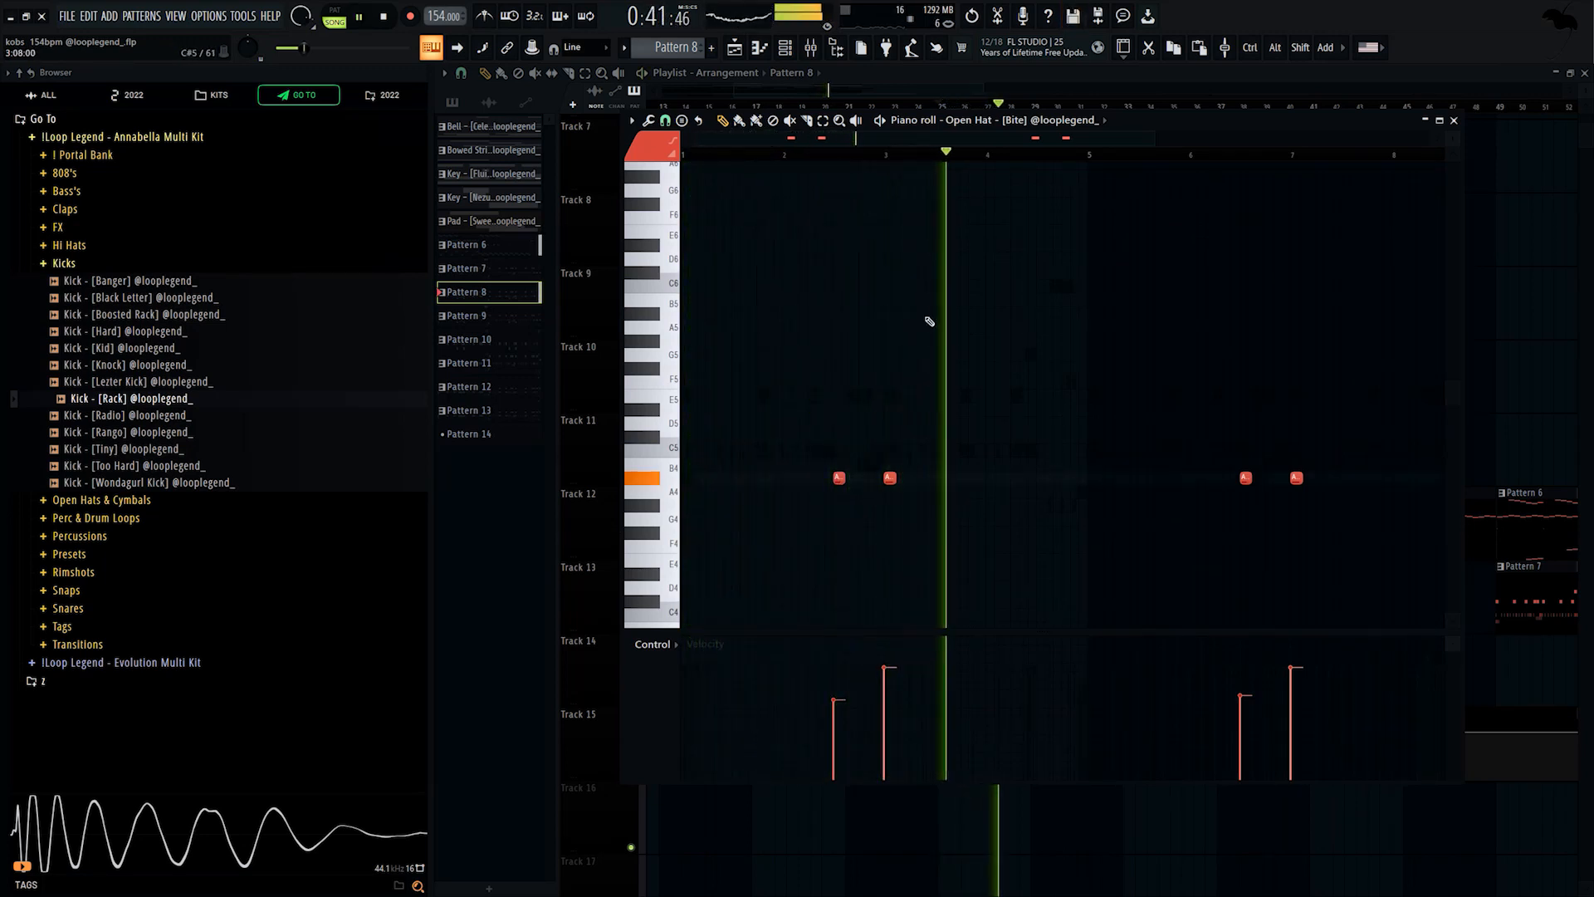
key("space")
key("Escape")
key("Escape")
key("Escape")
Select the transition sample ending at bar 25 on Track 14 and play the song through it into Pattern 8.
key("F5")
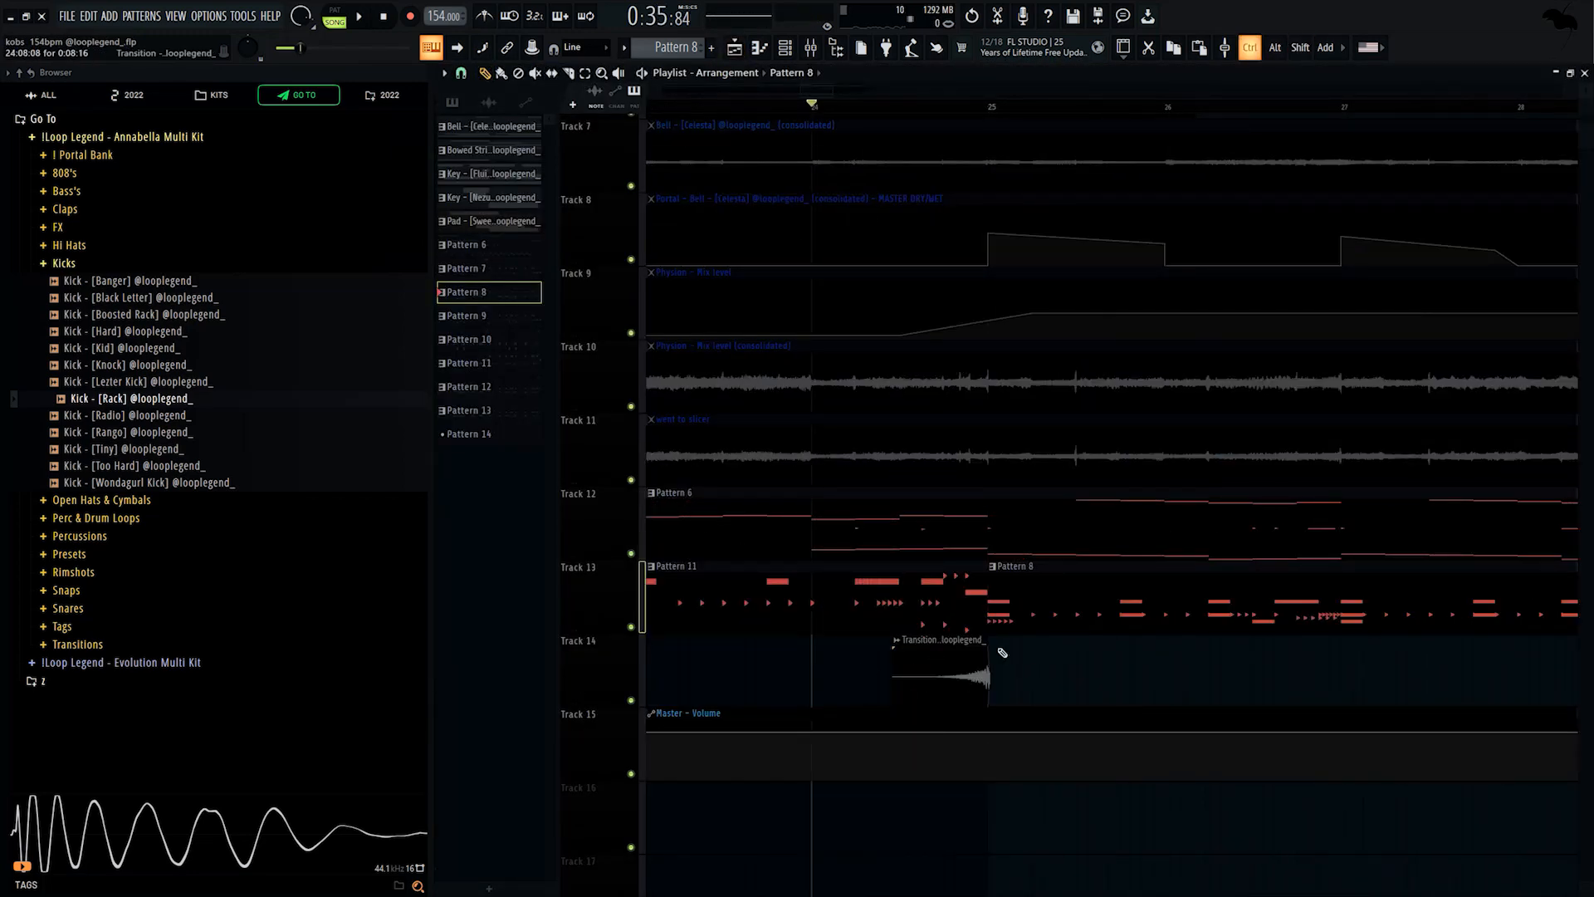
left_click(987, 648)
scroll(845, 651, "down", 3)
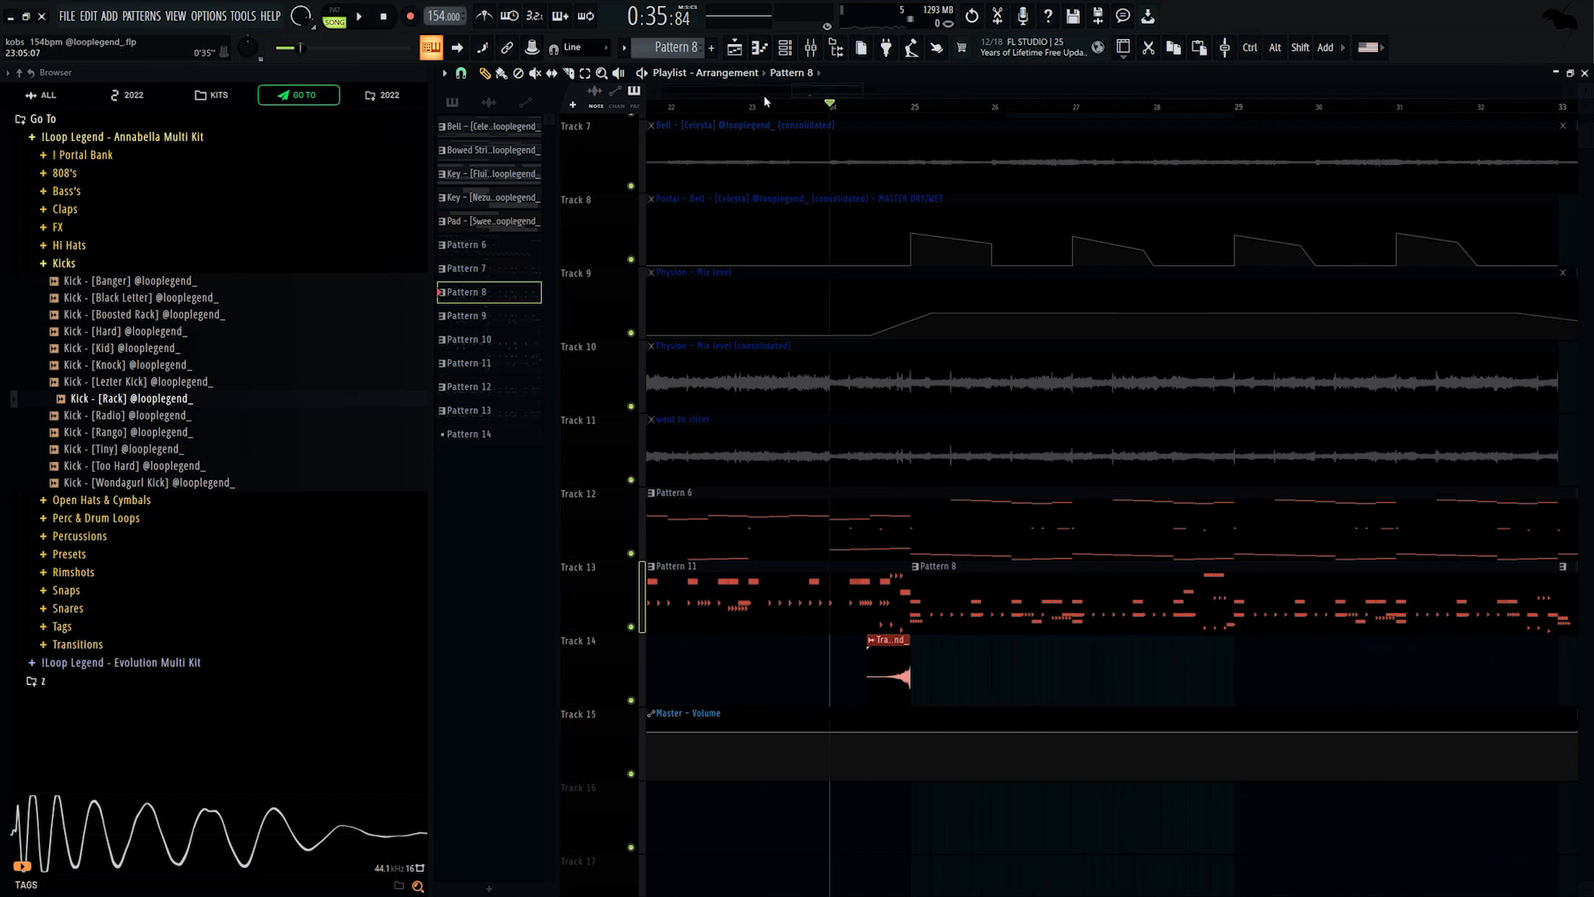
key("space")
left_click(875, 674)
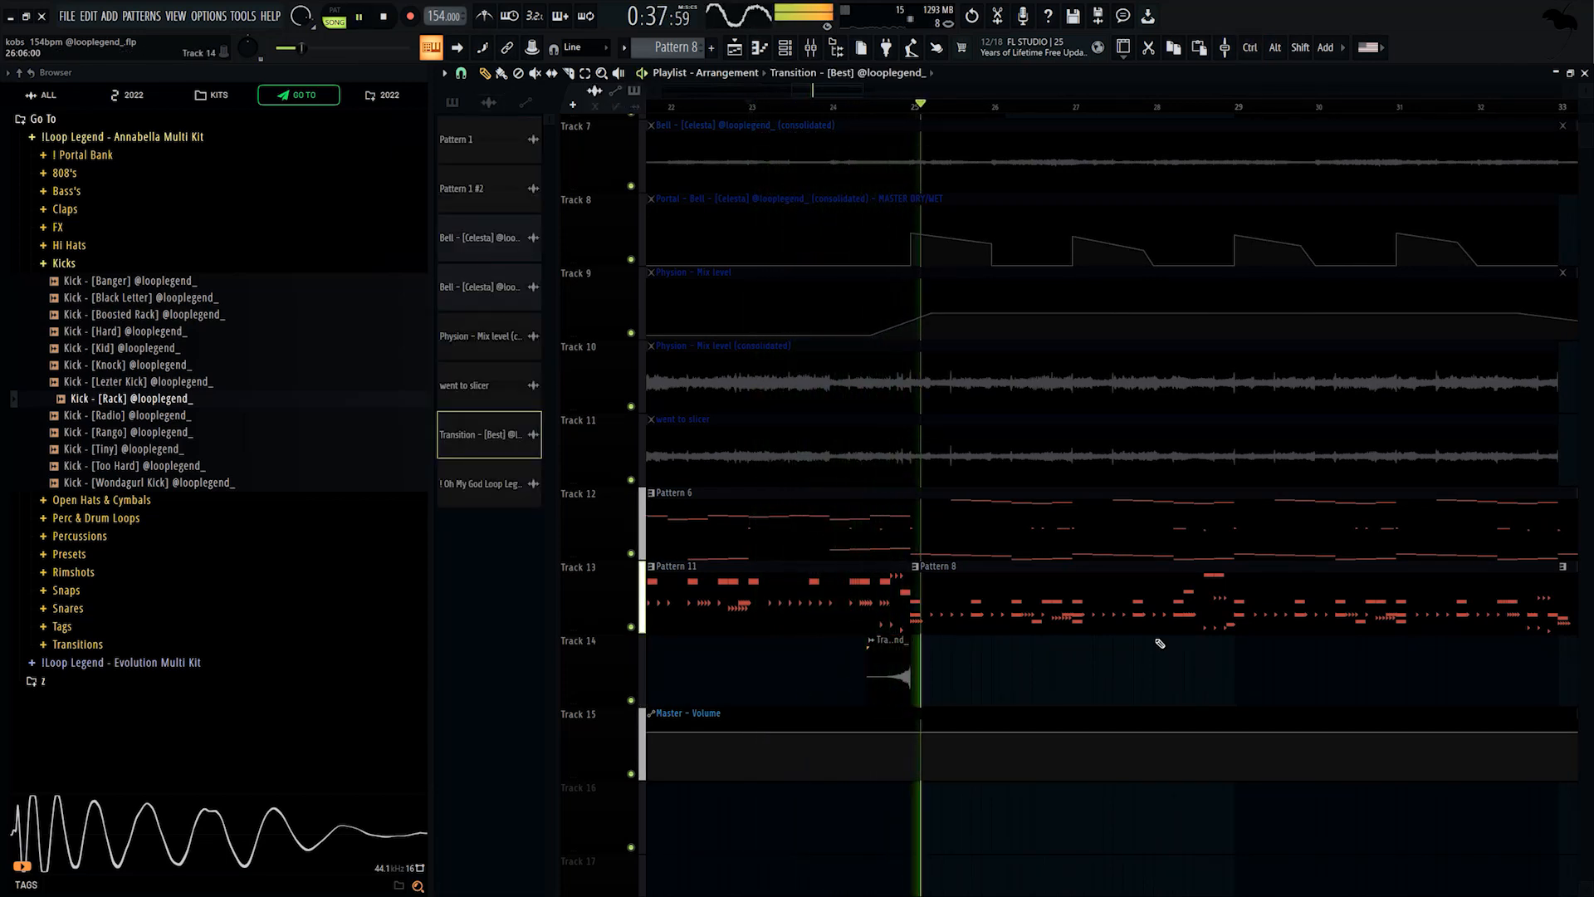
Stop playback and audition samples in the kit's Transitions folder, including Best, Demon, Grimey, Joker, Lighter, Mini and Short.
key("space")
left_click(77, 644)
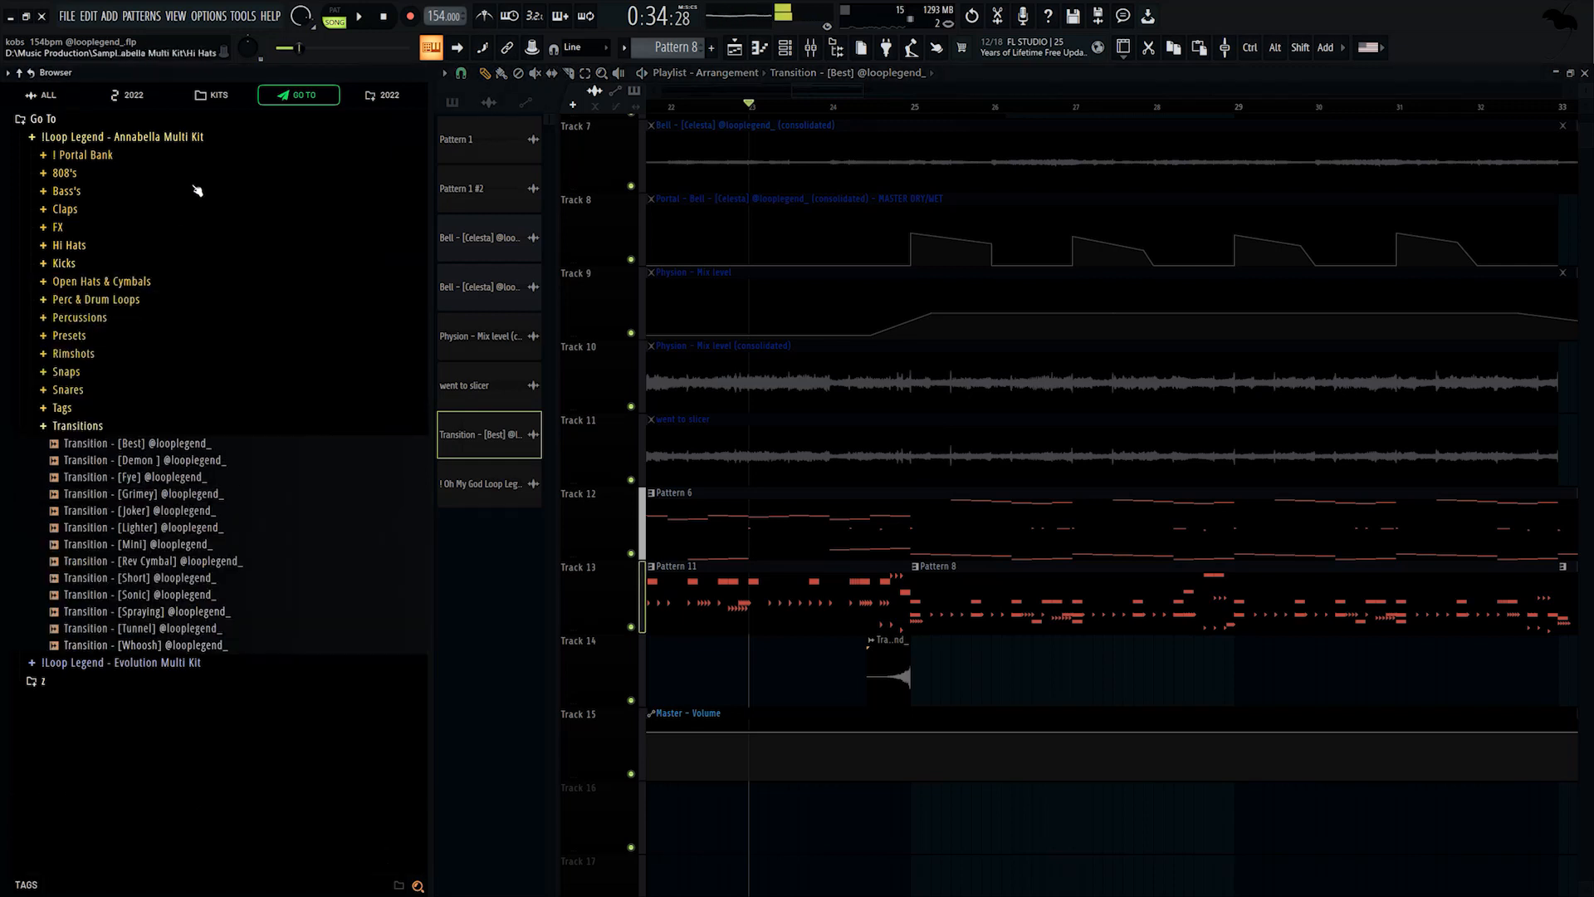
left_click(160, 444)
left_click(176, 461)
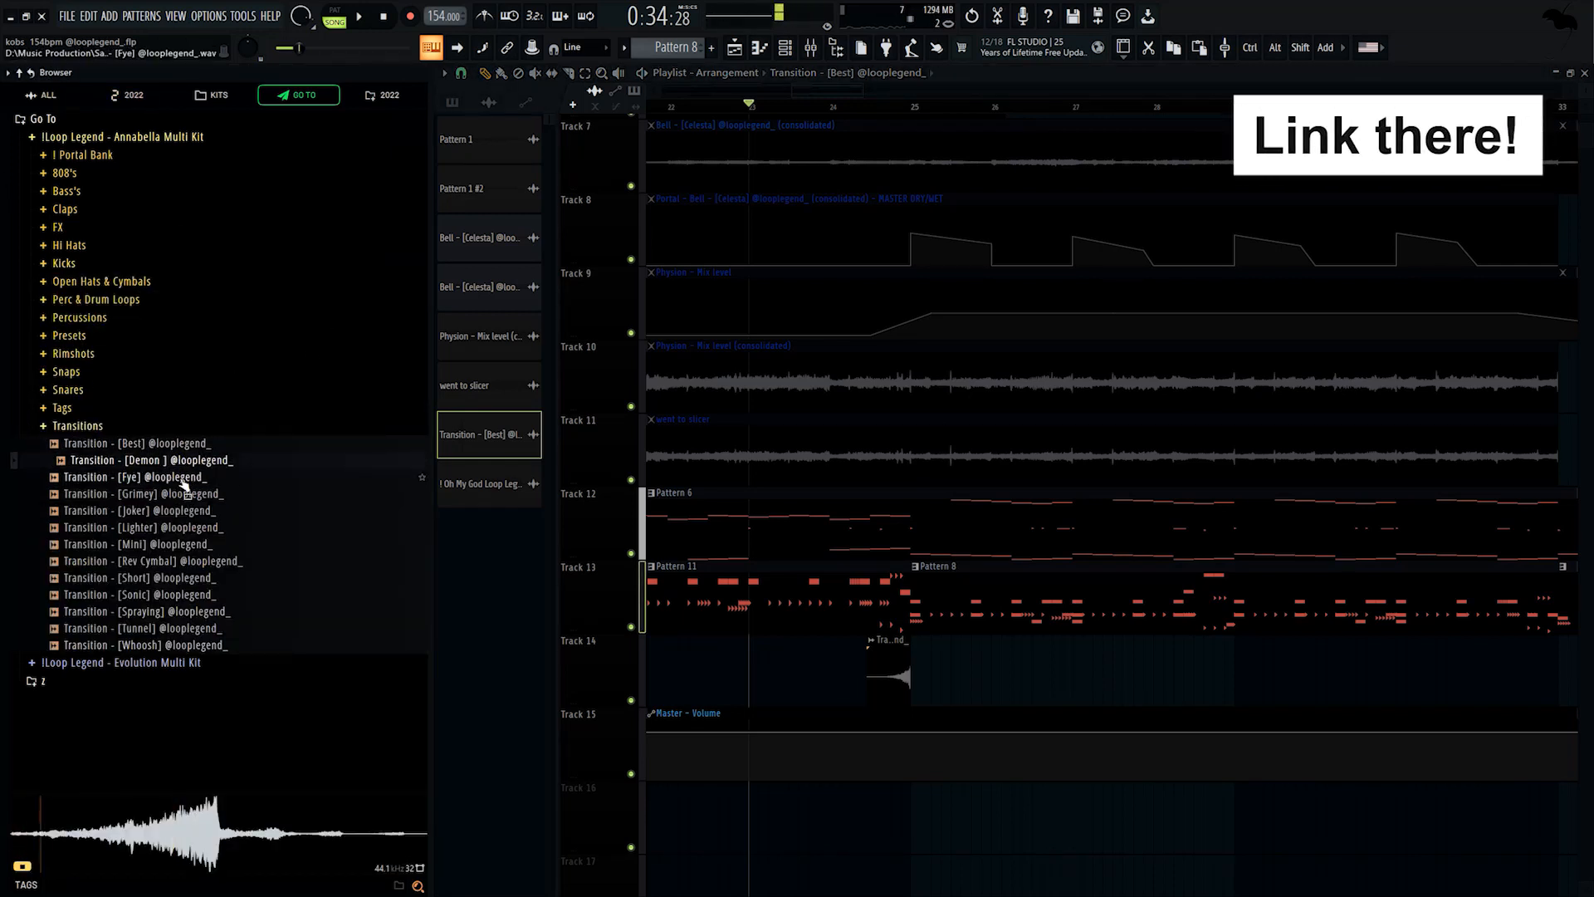
left_click(179, 479)
left_click(183, 494)
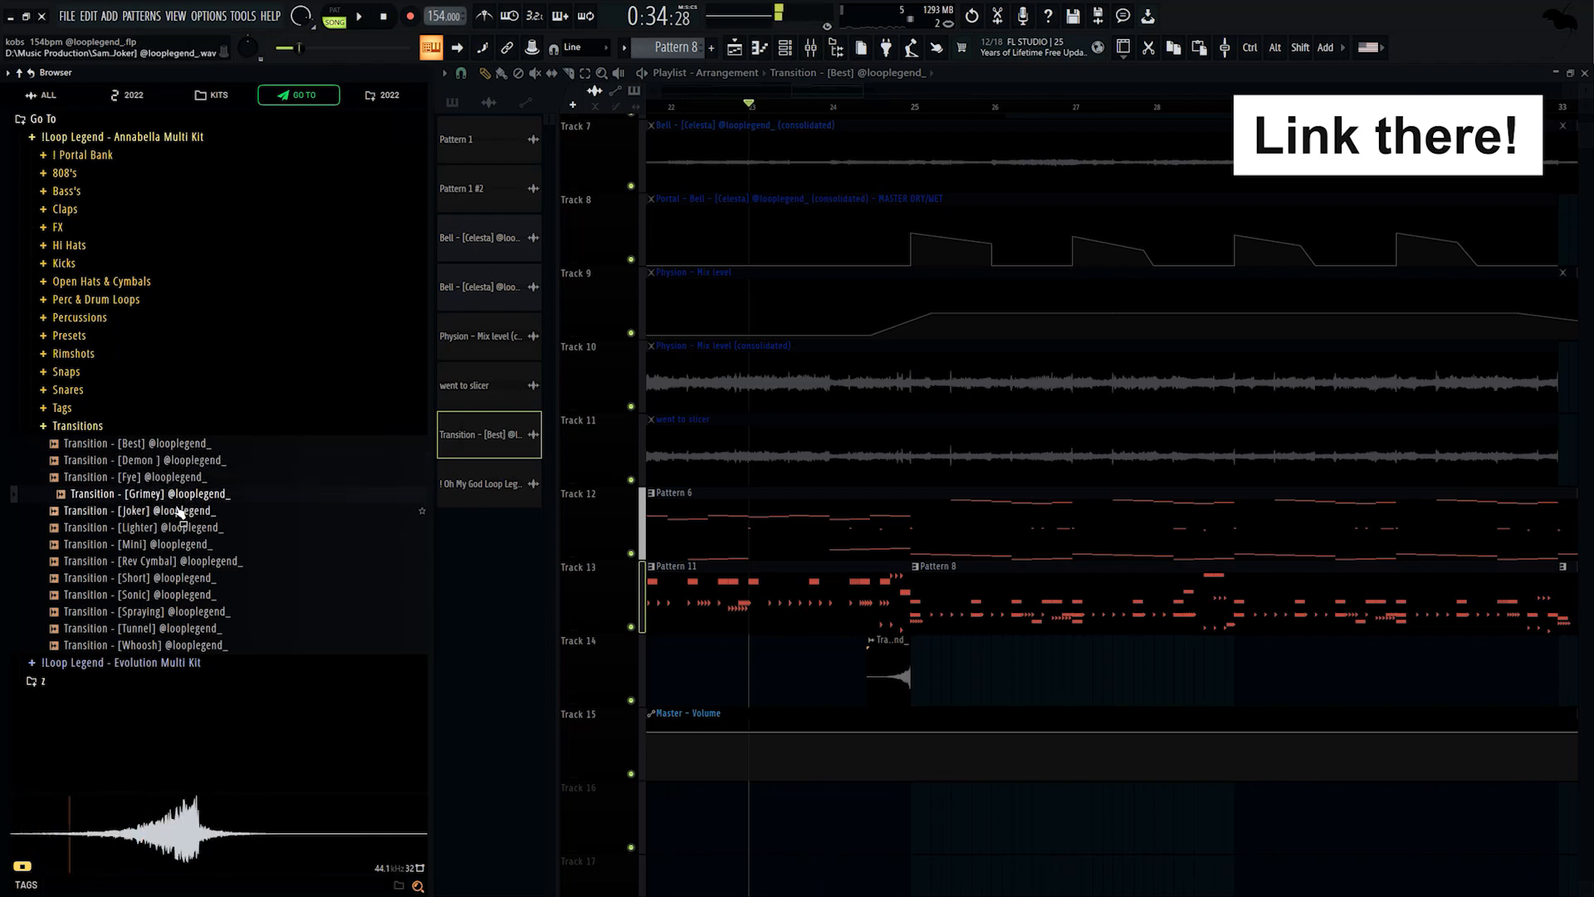
left_click(183, 511)
left_click(183, 528)
left_click(180, 546)
left_click(183, 579)
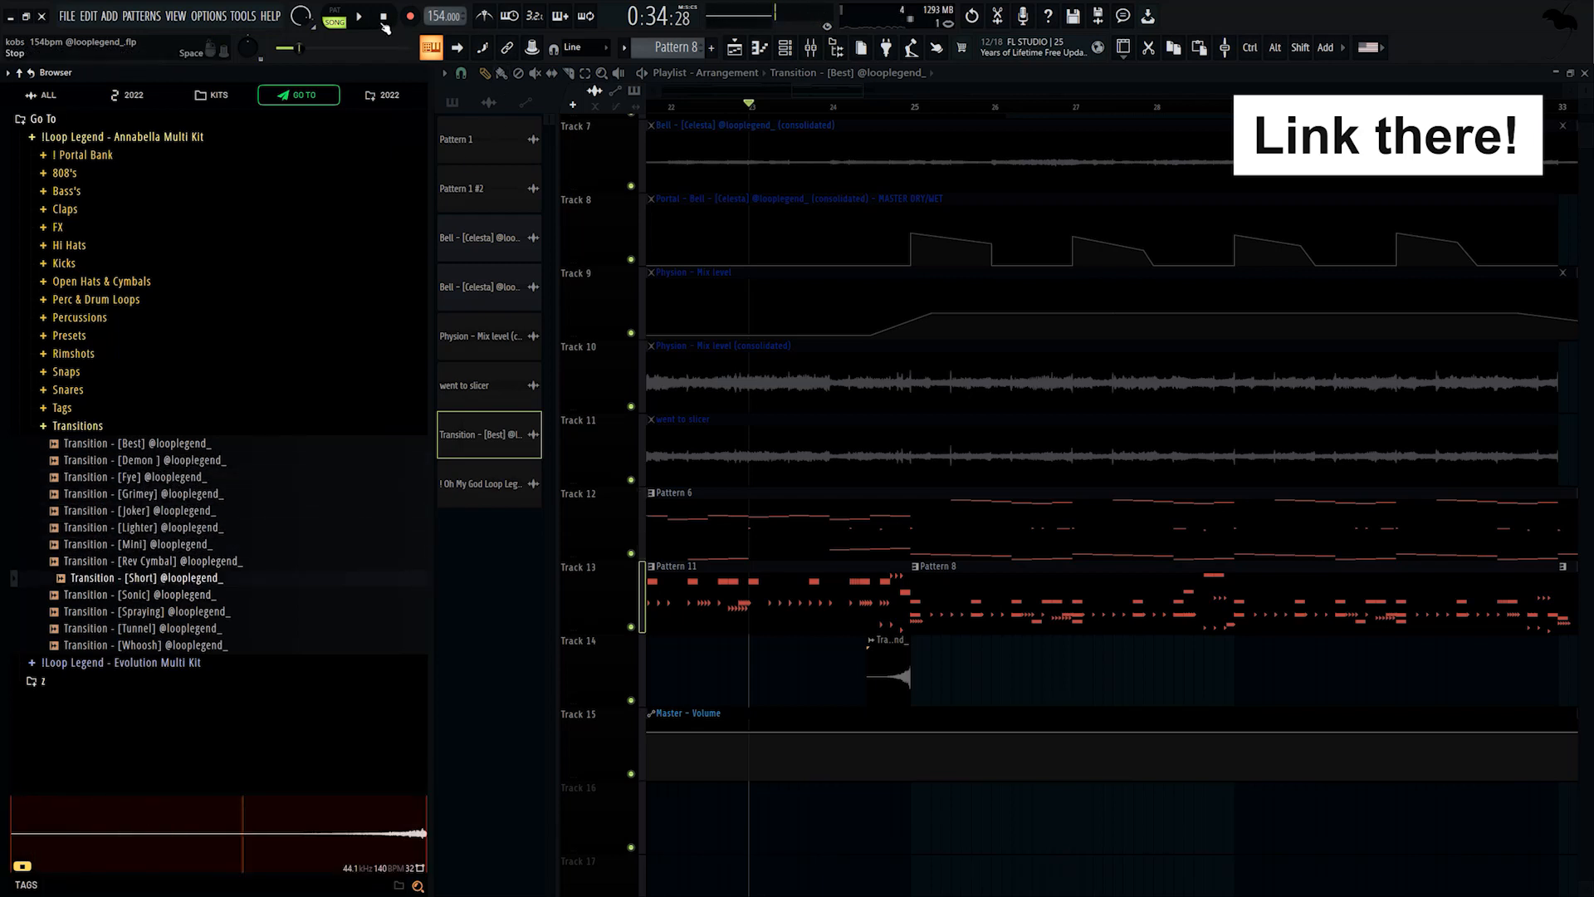
Show the mixer instead of the playlist and browser and inspect the Hi Hat and Clap insert effects.
left_click(836, 49)
left_click(609, 105)
key("F5")
key("F9")
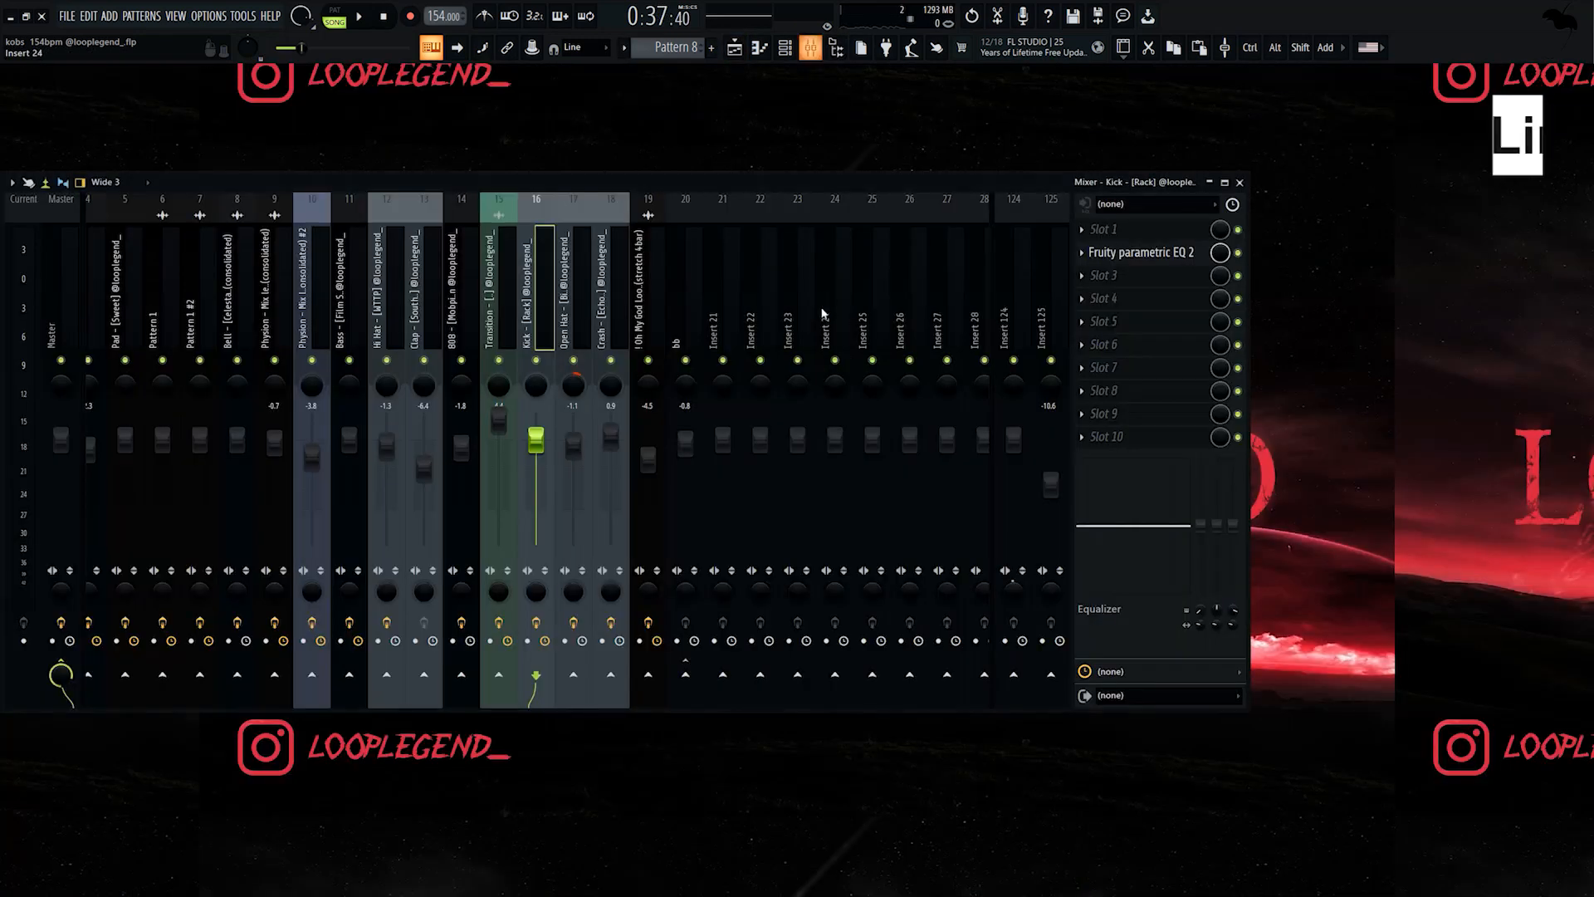
left_click(387, 307)
left_click(276, 307)
left_click_drag(384, 184, 621, 173)
left_click(614, 212)
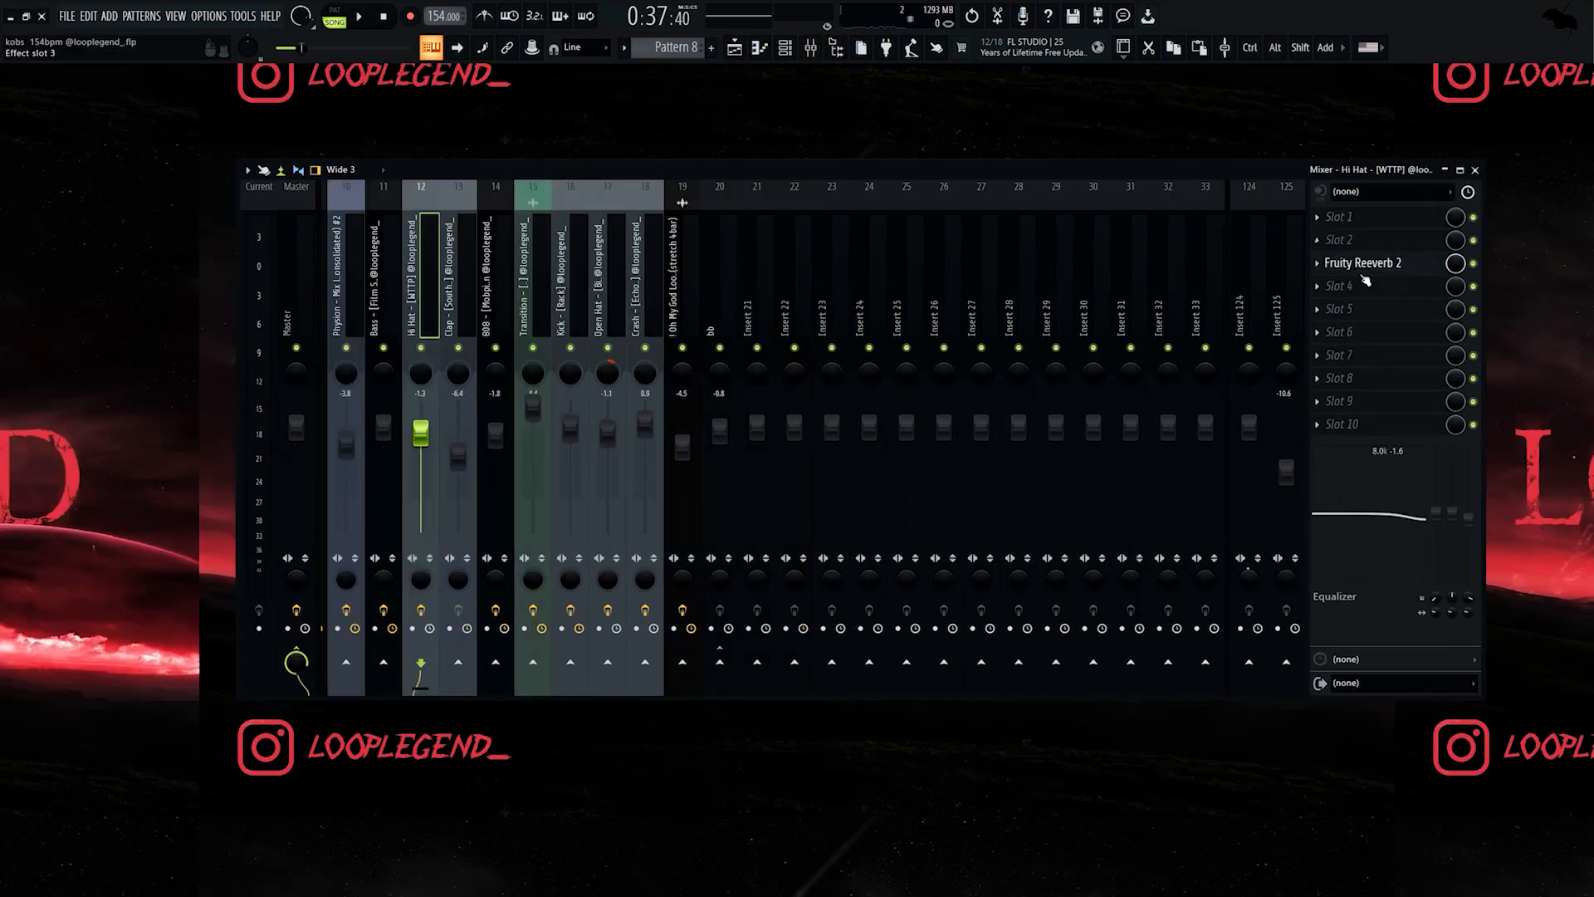
left_click(1402, 271)
left_click(458, 265)
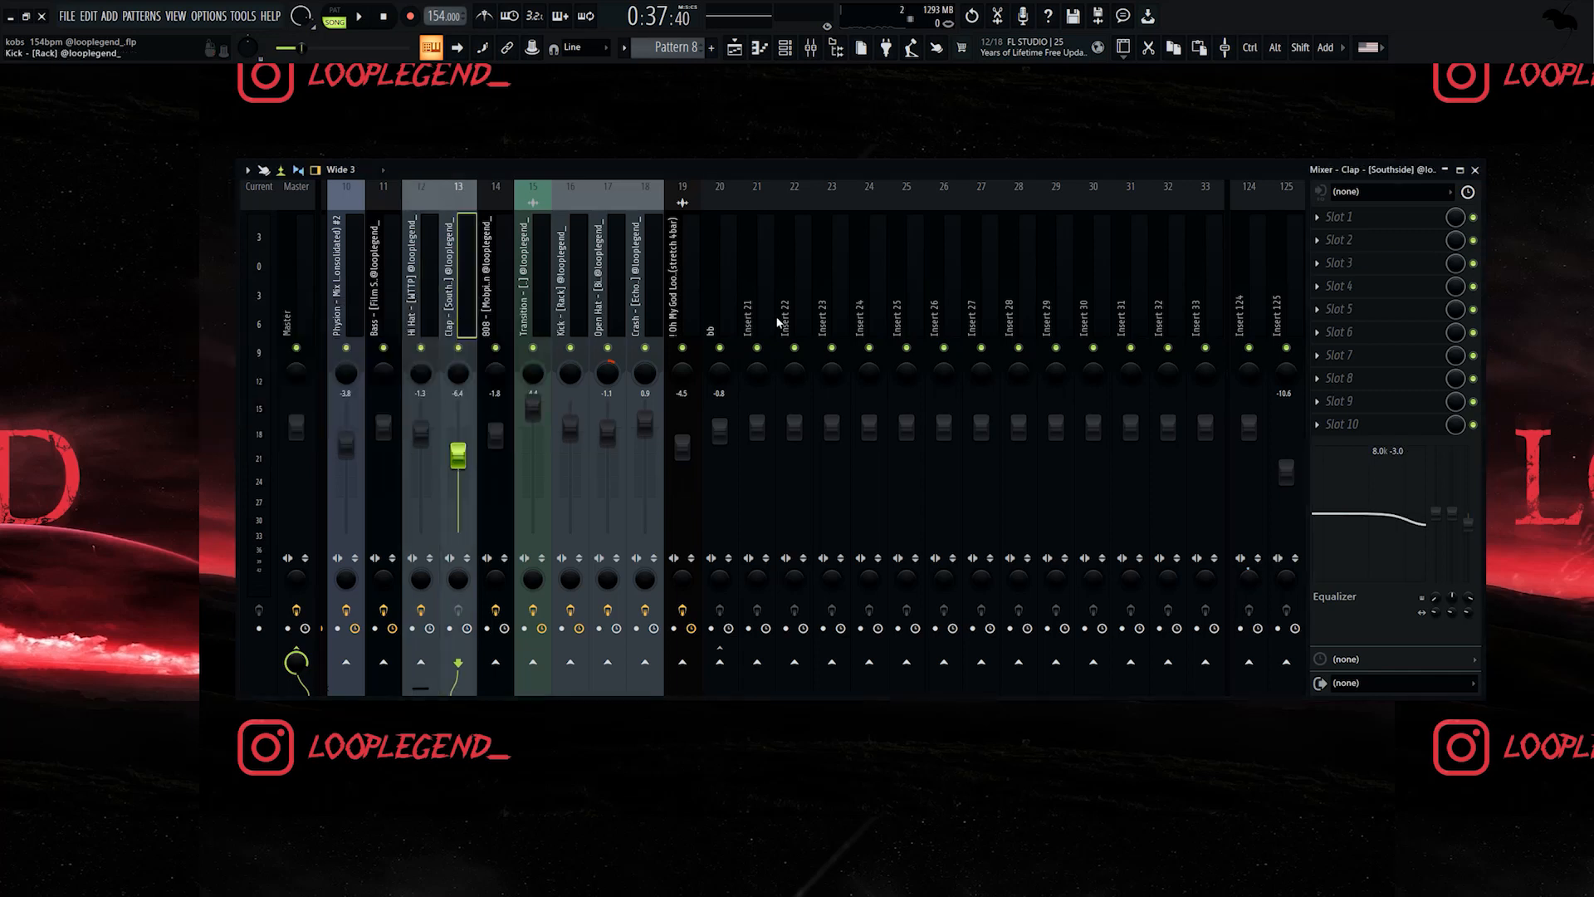
Inspect the Fruity parametric EQ 2 on the Kick - [Rack] insert and close it.
left_click(498, 319)
left_click(570, 290)
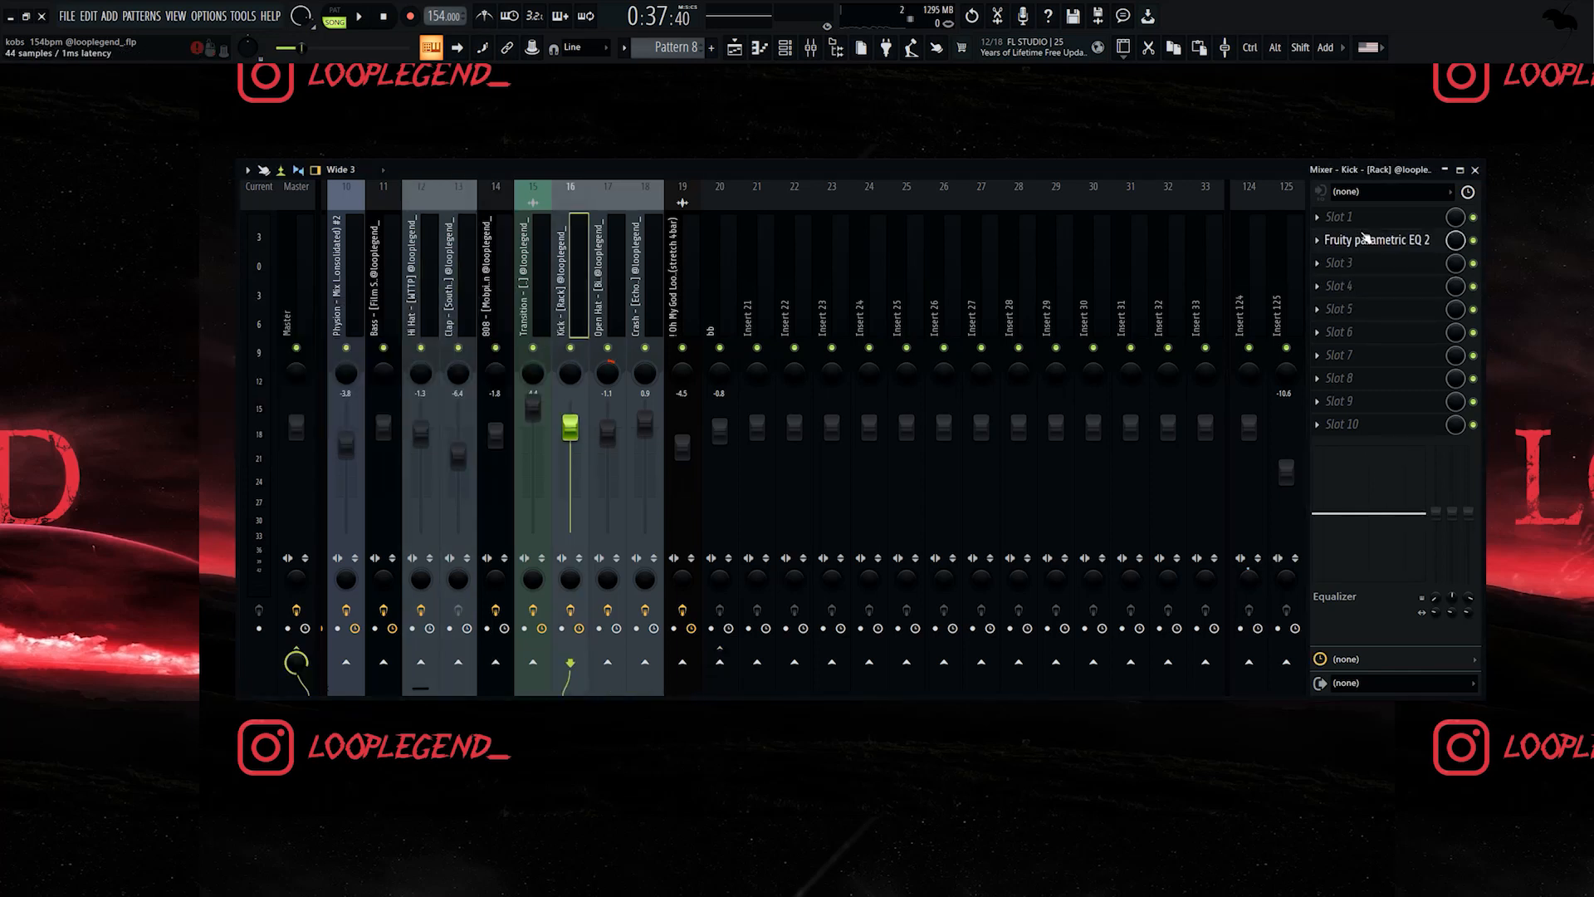
left_click(1370, 239)
left_click_drag(396, 205, 659, 248)
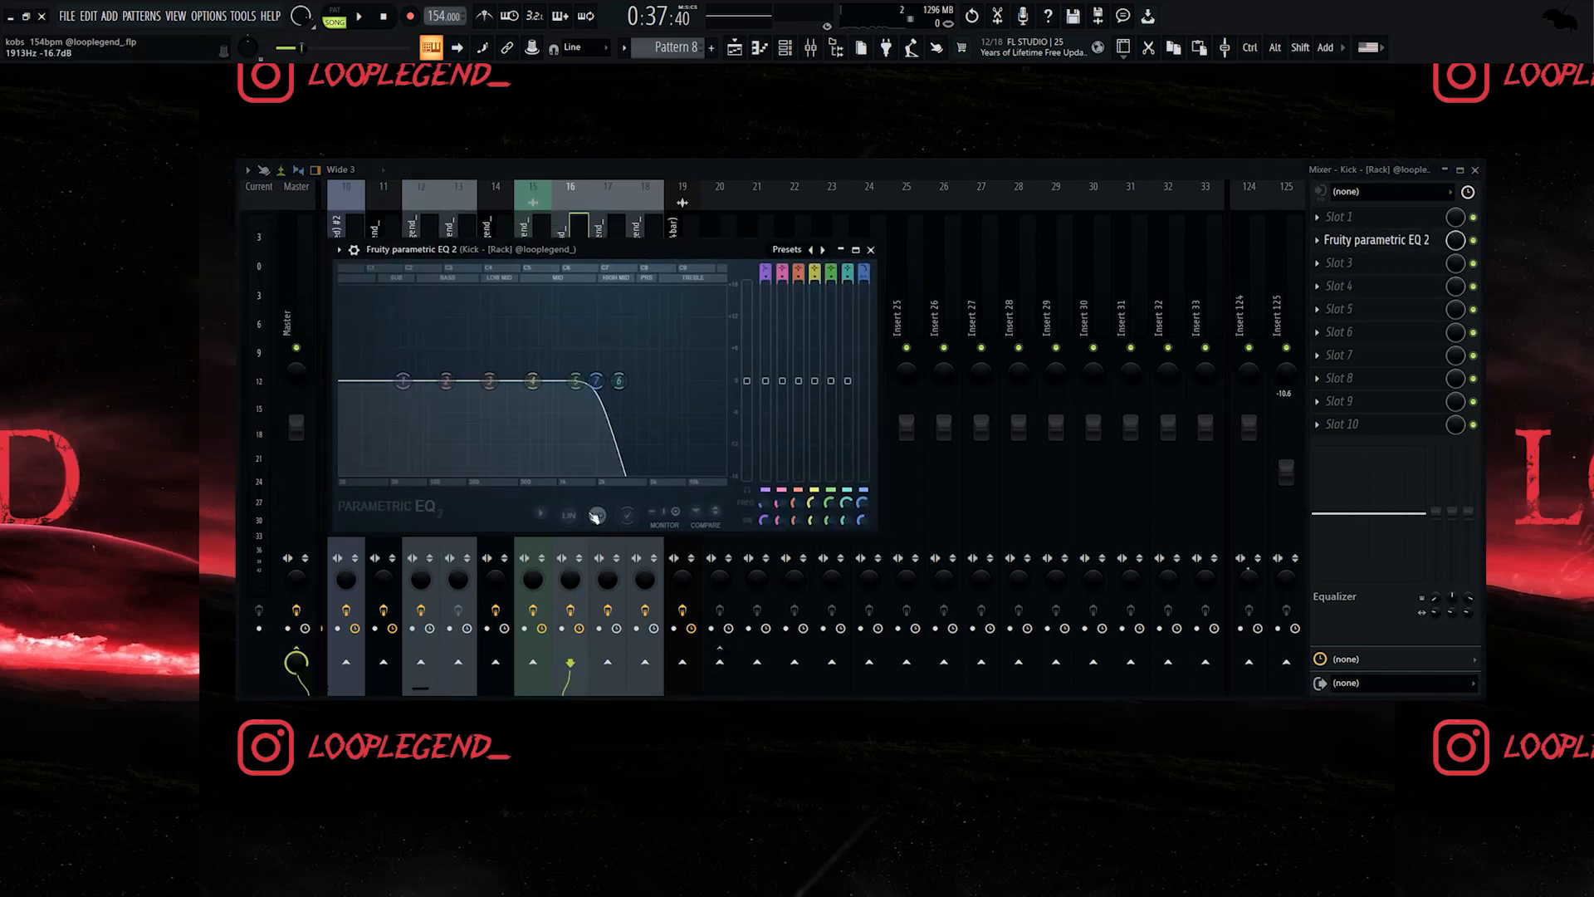
key("Escape")
Inspect the Crystalline reverb on the Open Hat insert and the ValhallaVintageVerb on the Crash insert.
left_click(608, 361)
left_click(1362, 287)
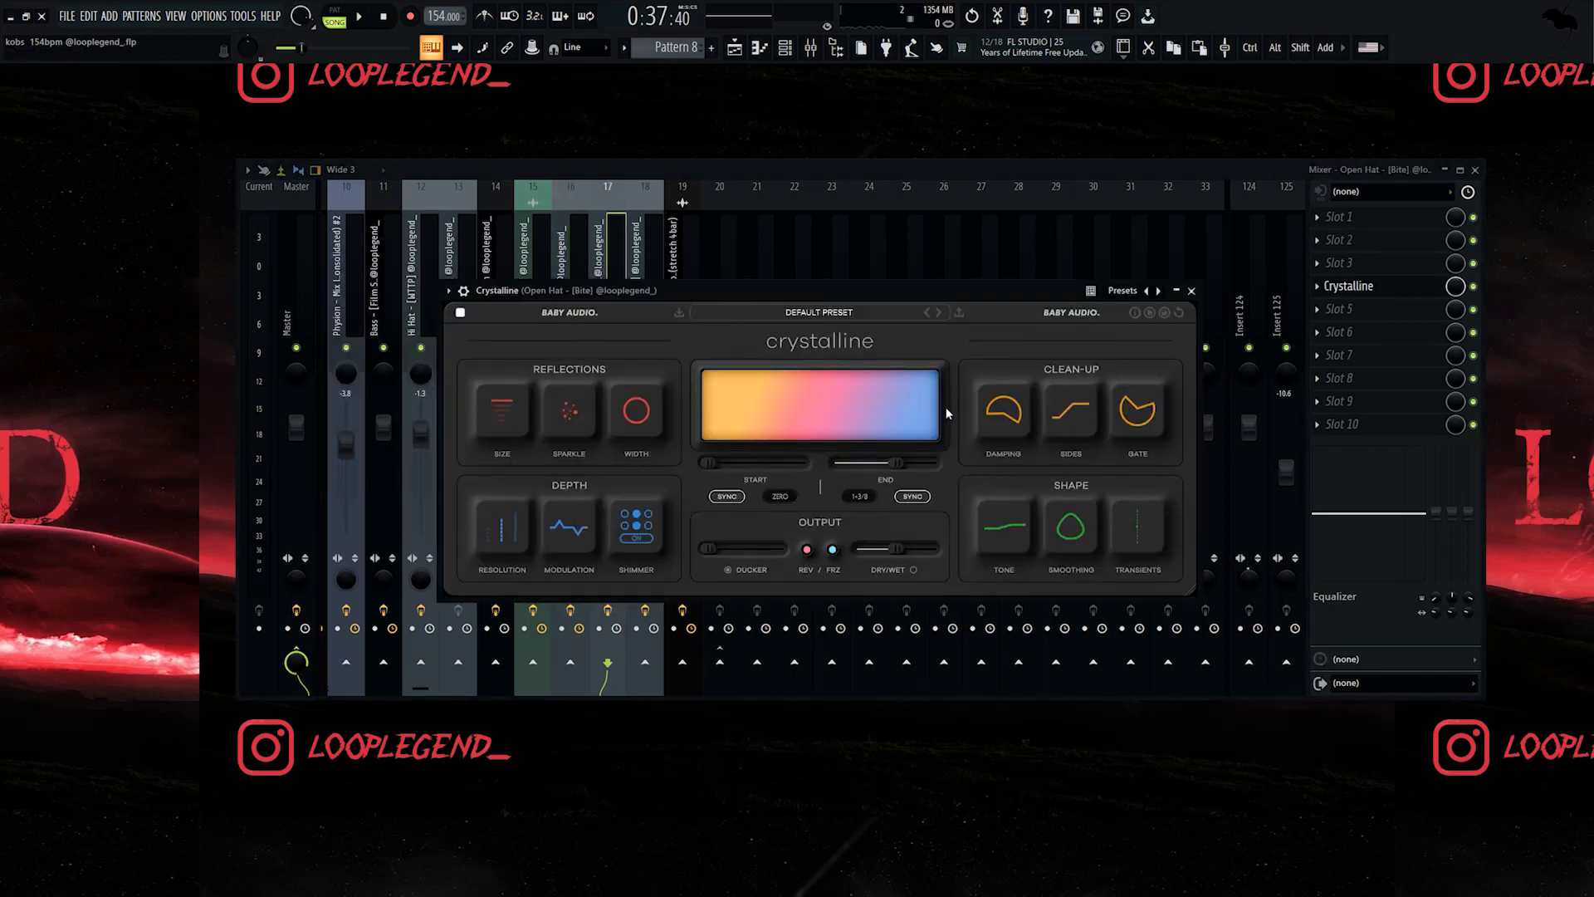
key("Escape")
left_click(645, 432)
left_click(1370, 286)
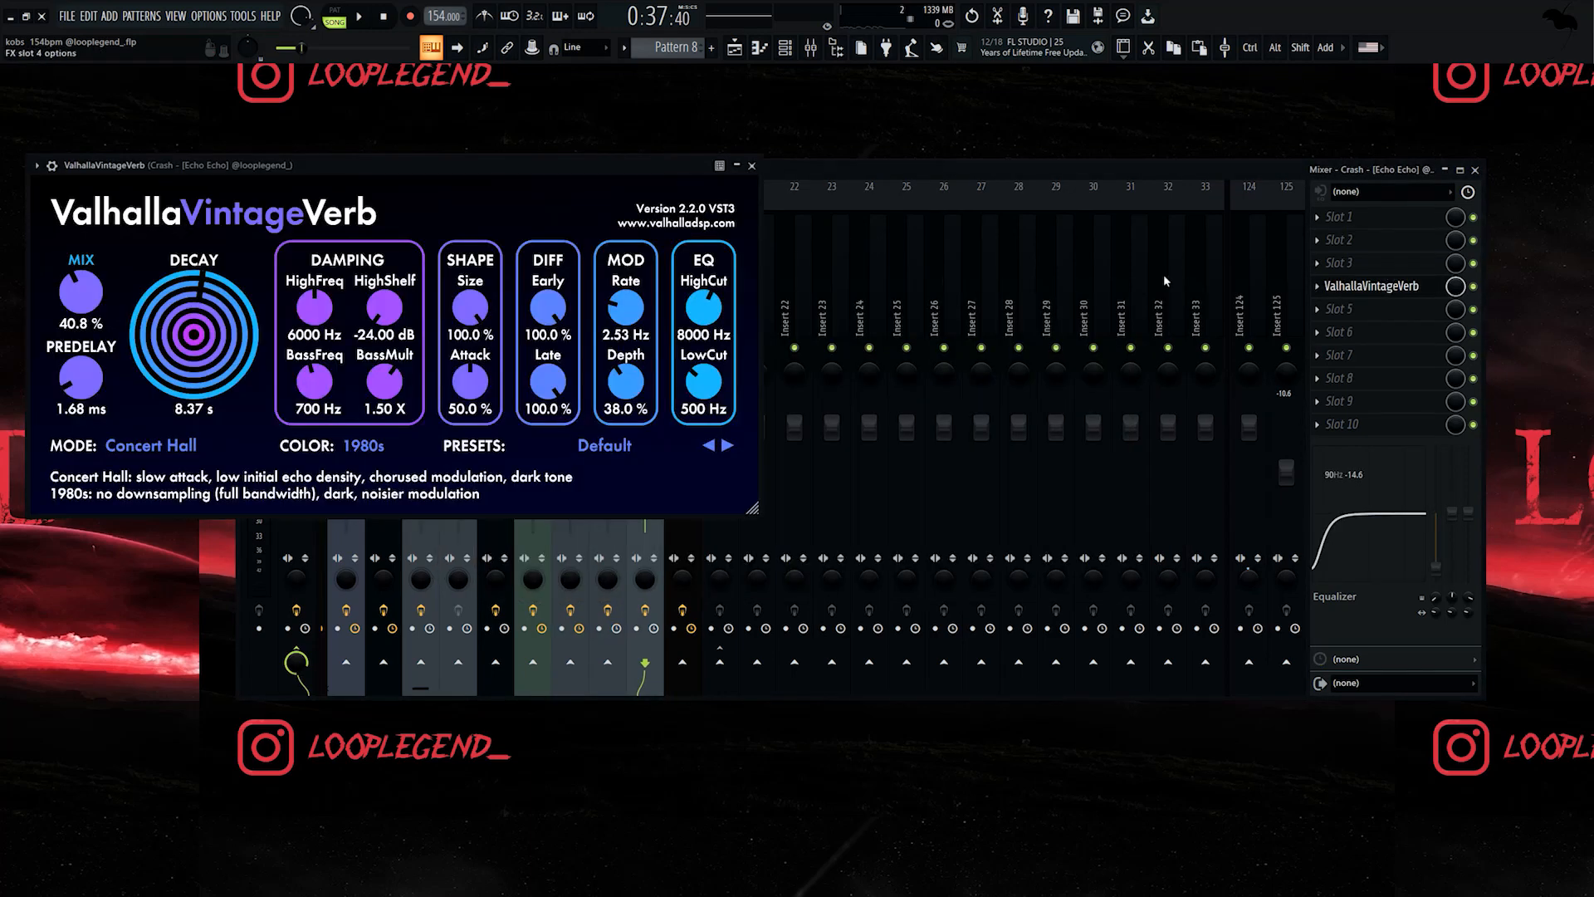
key("Escape")
Play the song briefly while watching the 808 insert and the drum levels in the mixer.
key("space")
left_click(498, 292)
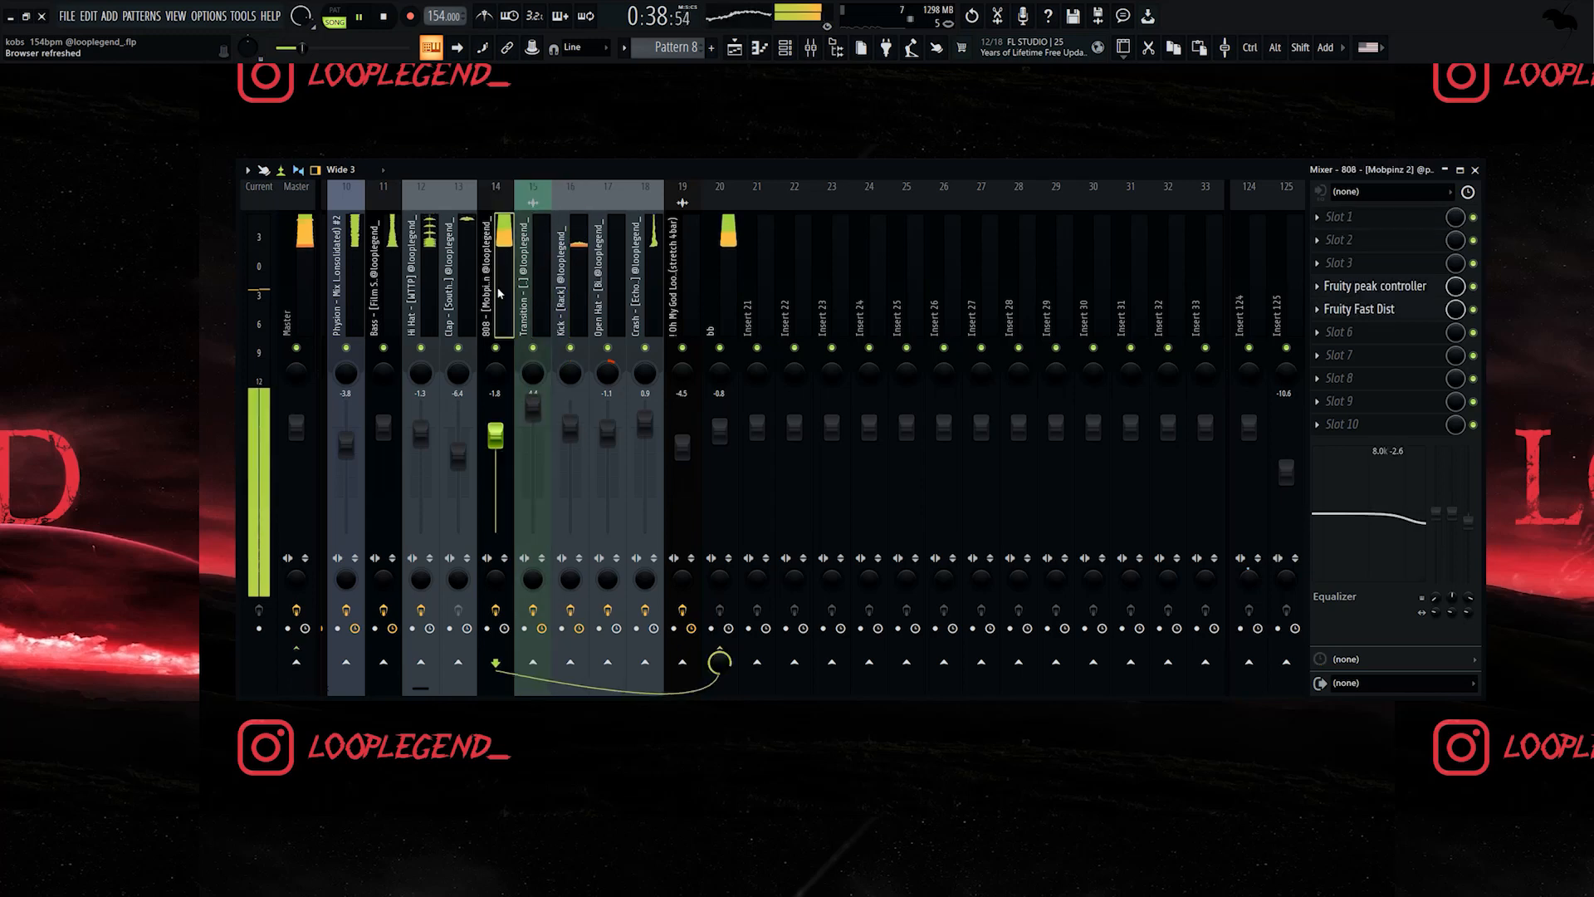
scroll(499, 292, "up", 1)
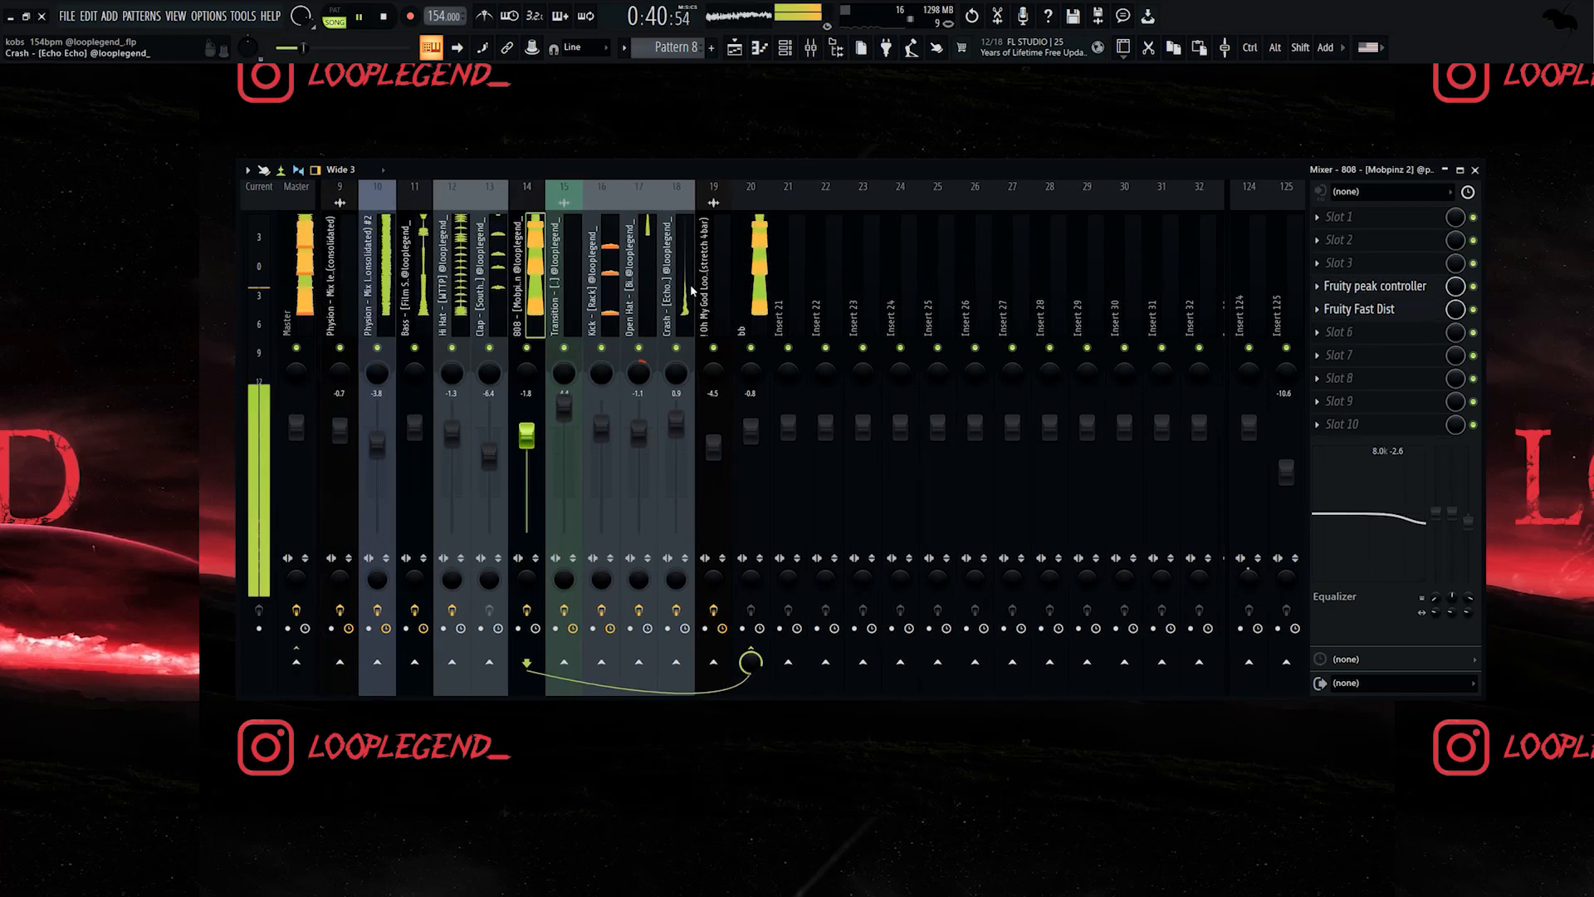
key("space")
scroll(603, 329, "up", 5)
Select the Bass and 808 inserts and open the 808's Fruity peak controller beside the bass's parametric EQ.
left_click(602, 330)
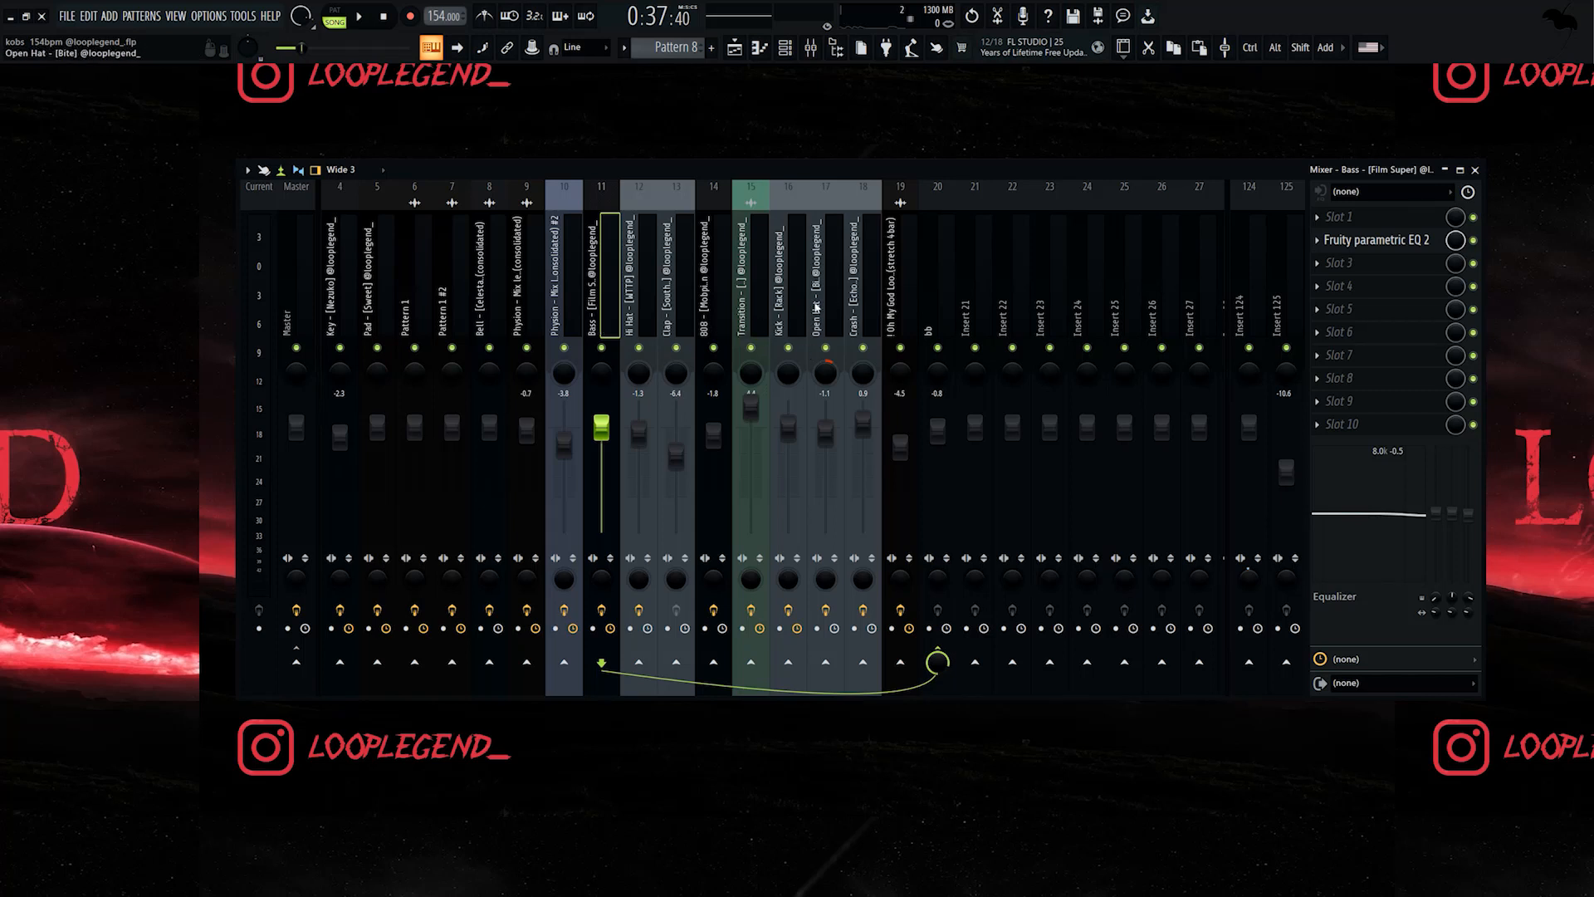
left_click(726, 232)
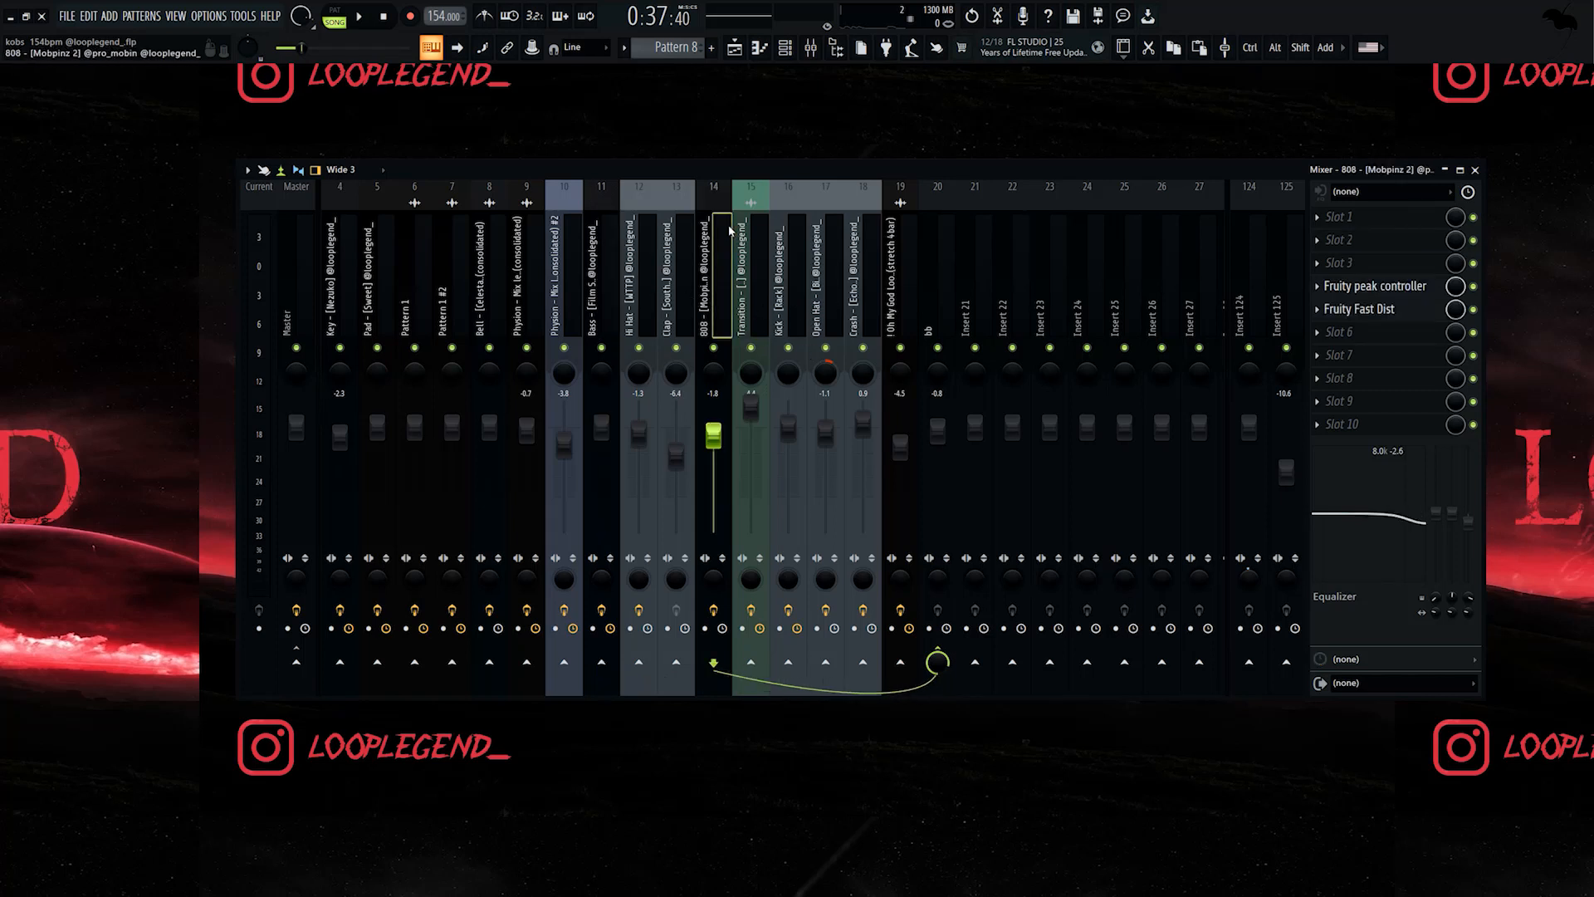
left_click(1361, 286)
left_click_drag(614, 328, 982, 227)
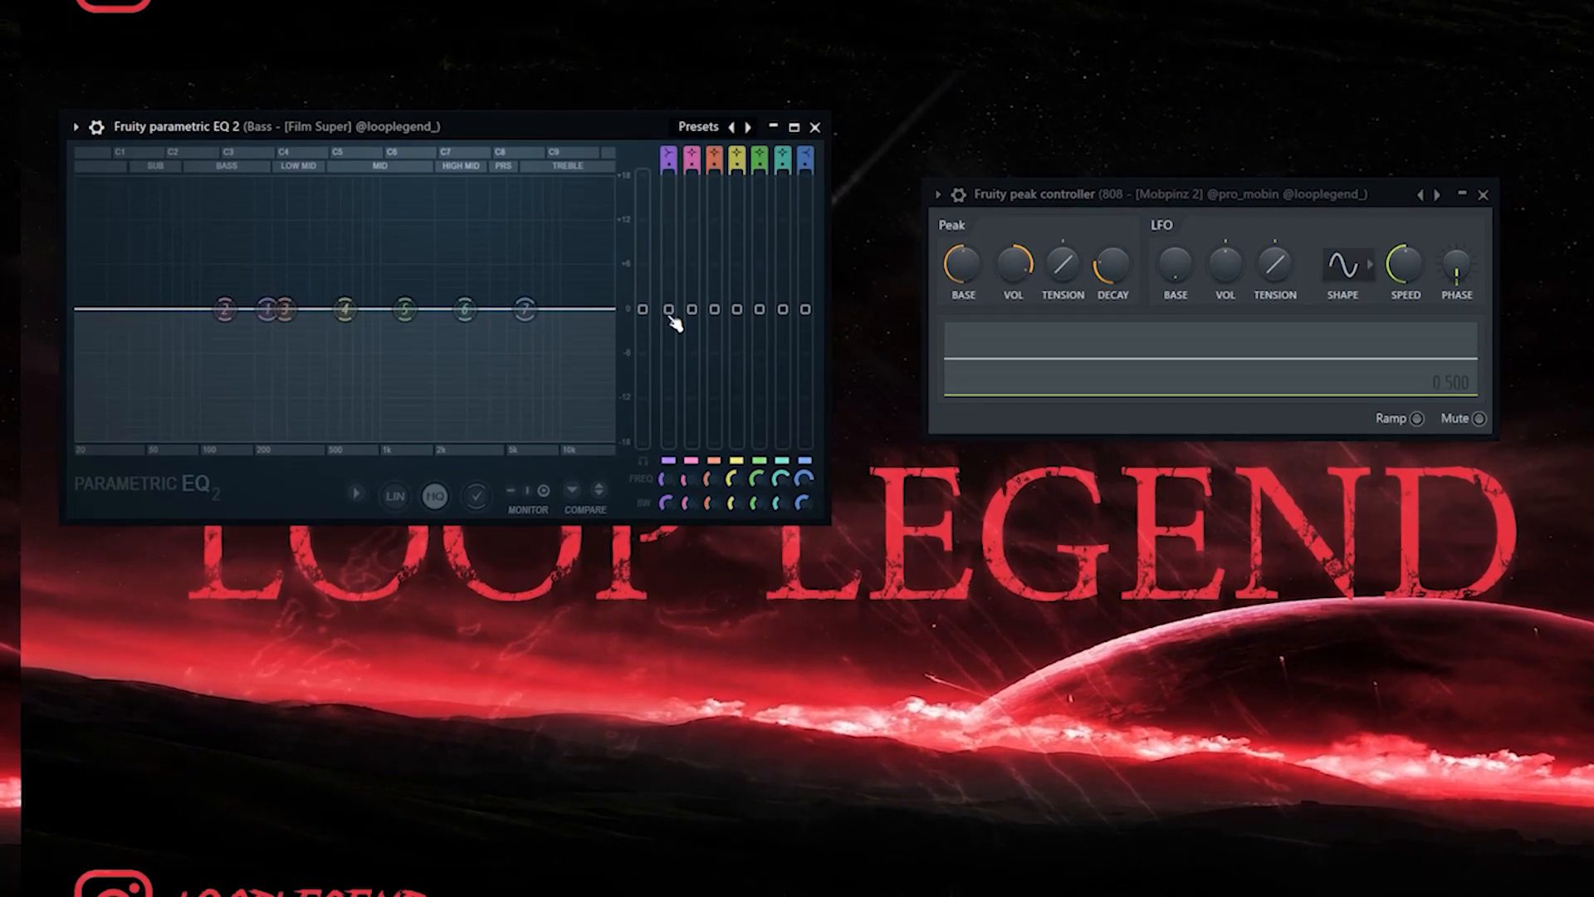
Link the bass EQ's Band 1 level to the Peak ctrl - Peak controller with the Inverted mapping formula.
right_click(672, 319)
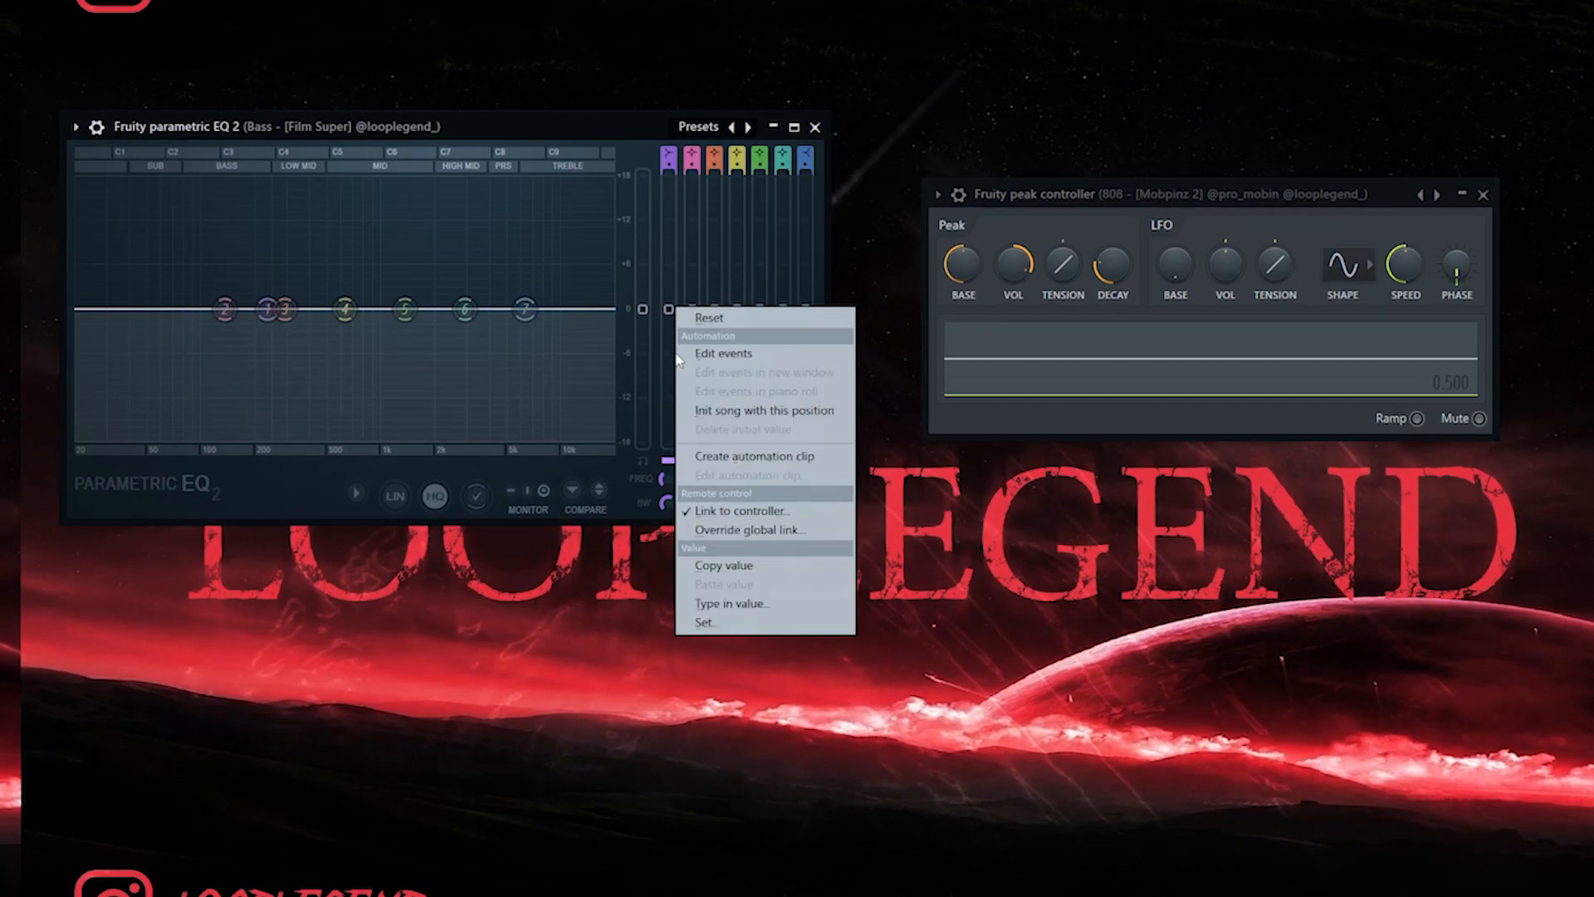
left_click(742, 511)
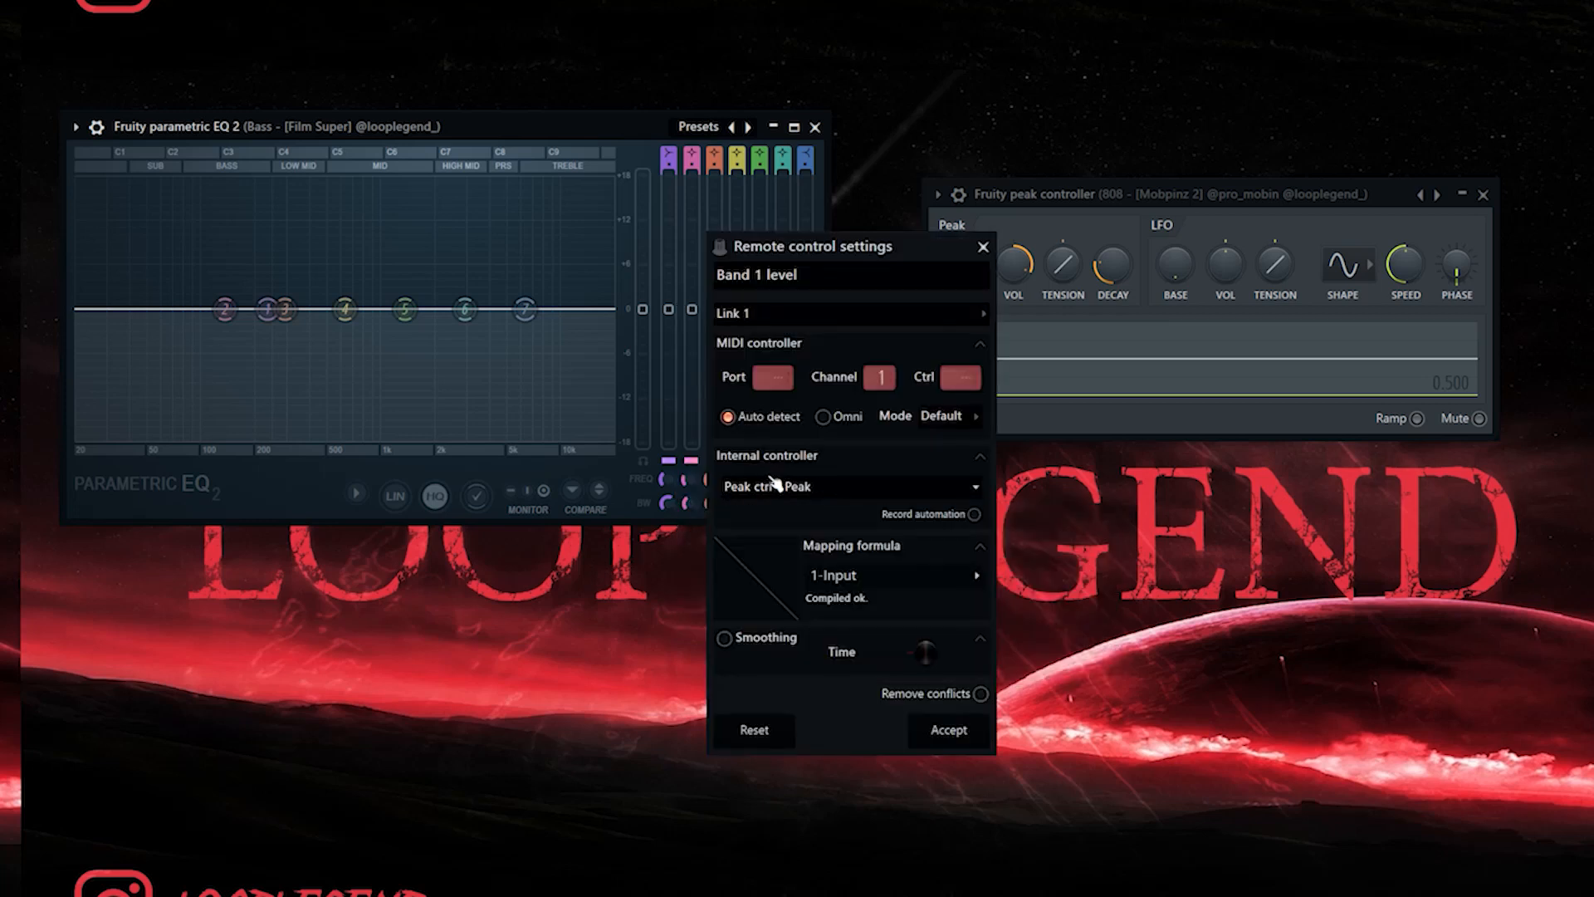
left_click(871, 485)
left_click(965, 553)
left_click(980, 578)
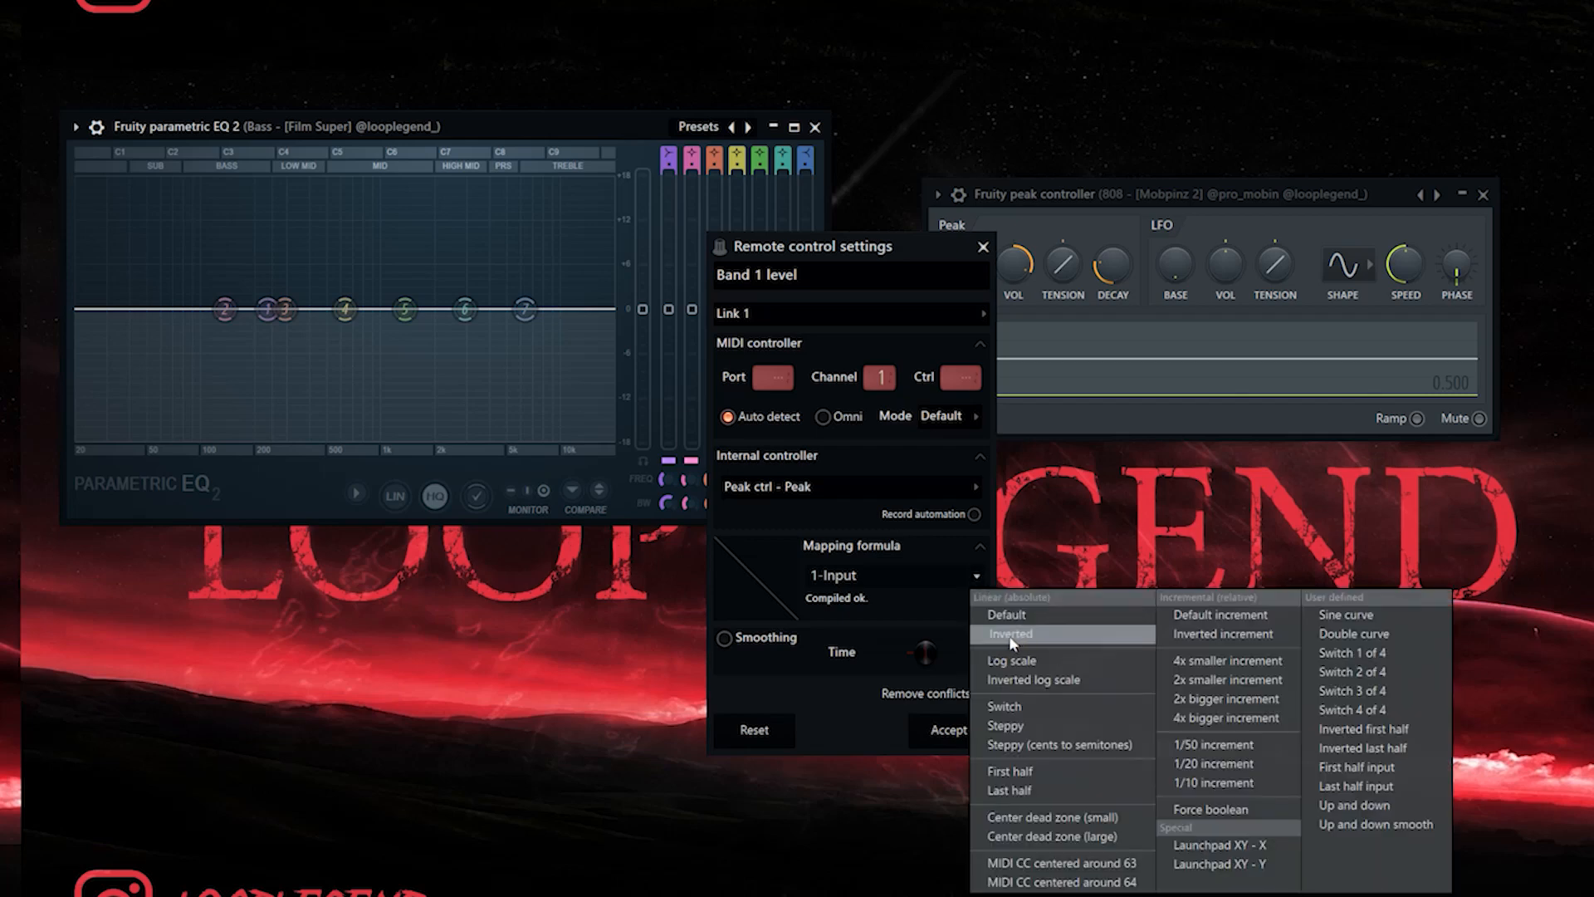
left_click(1044, 647)
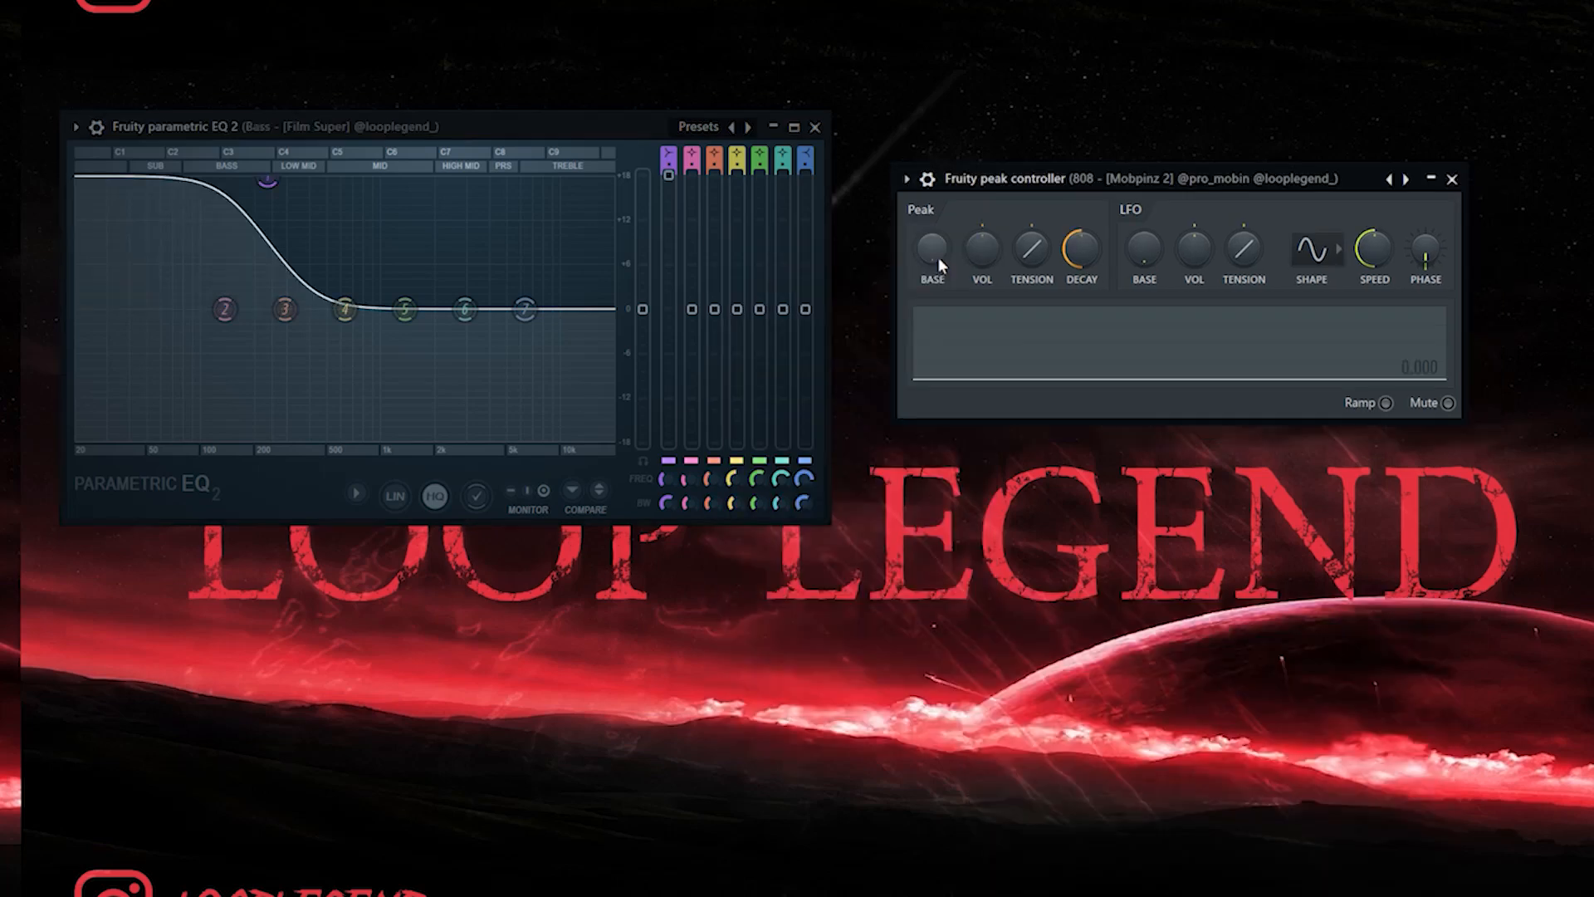
Raise the 808 peak controller's peak base to about 0.518 and check the bass EQ's Band 1 ducking during playback.
left_click_drag(934, 253, 934, 215)
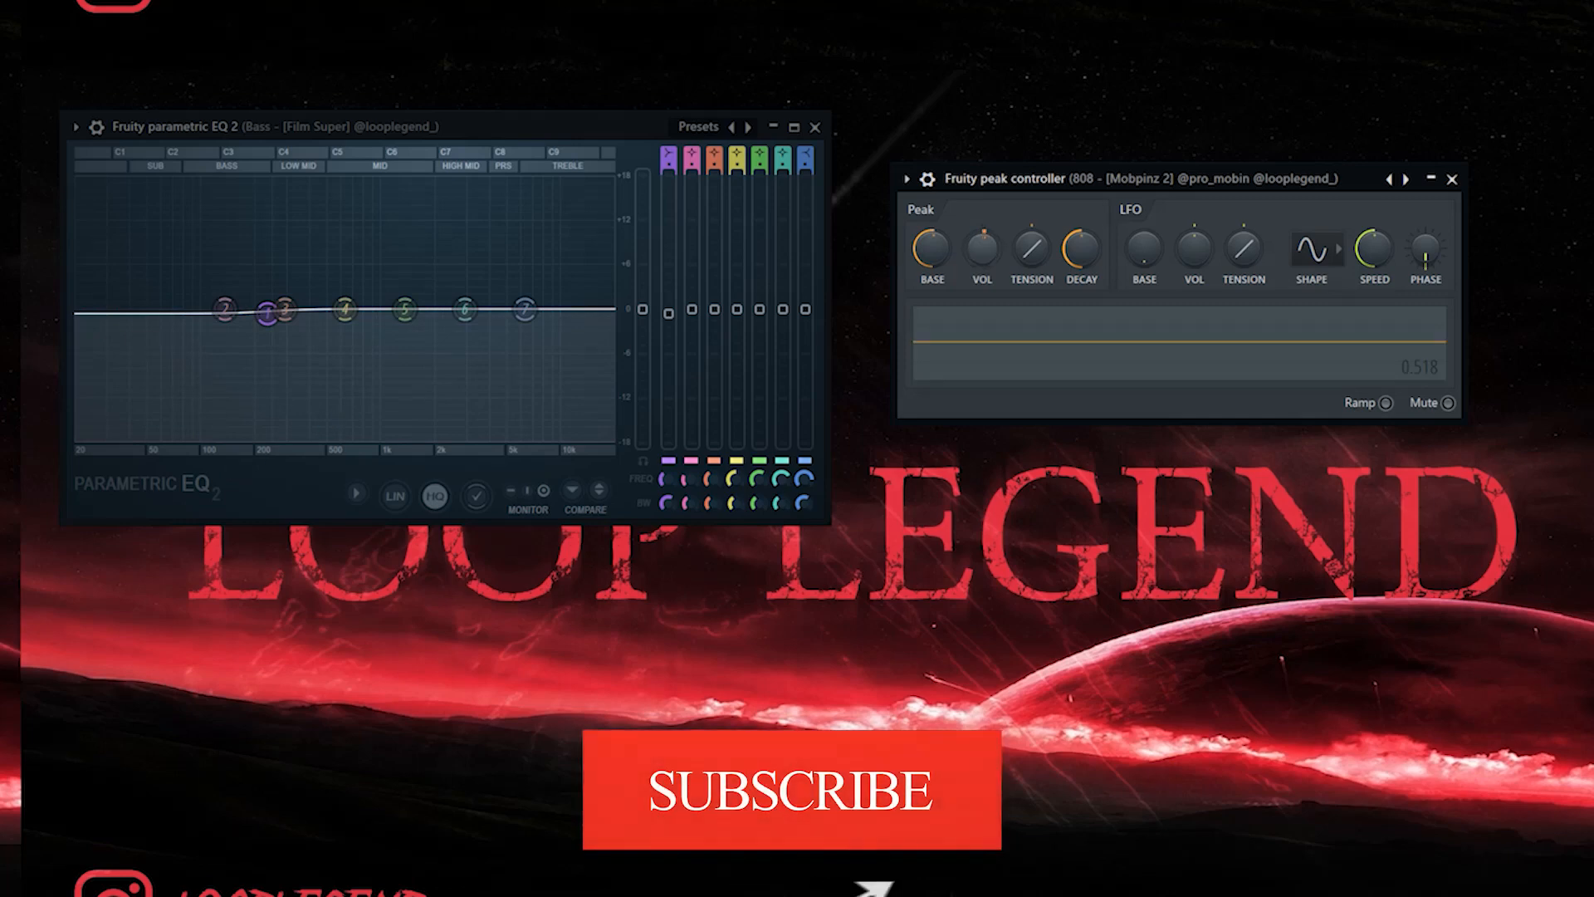
key("space")
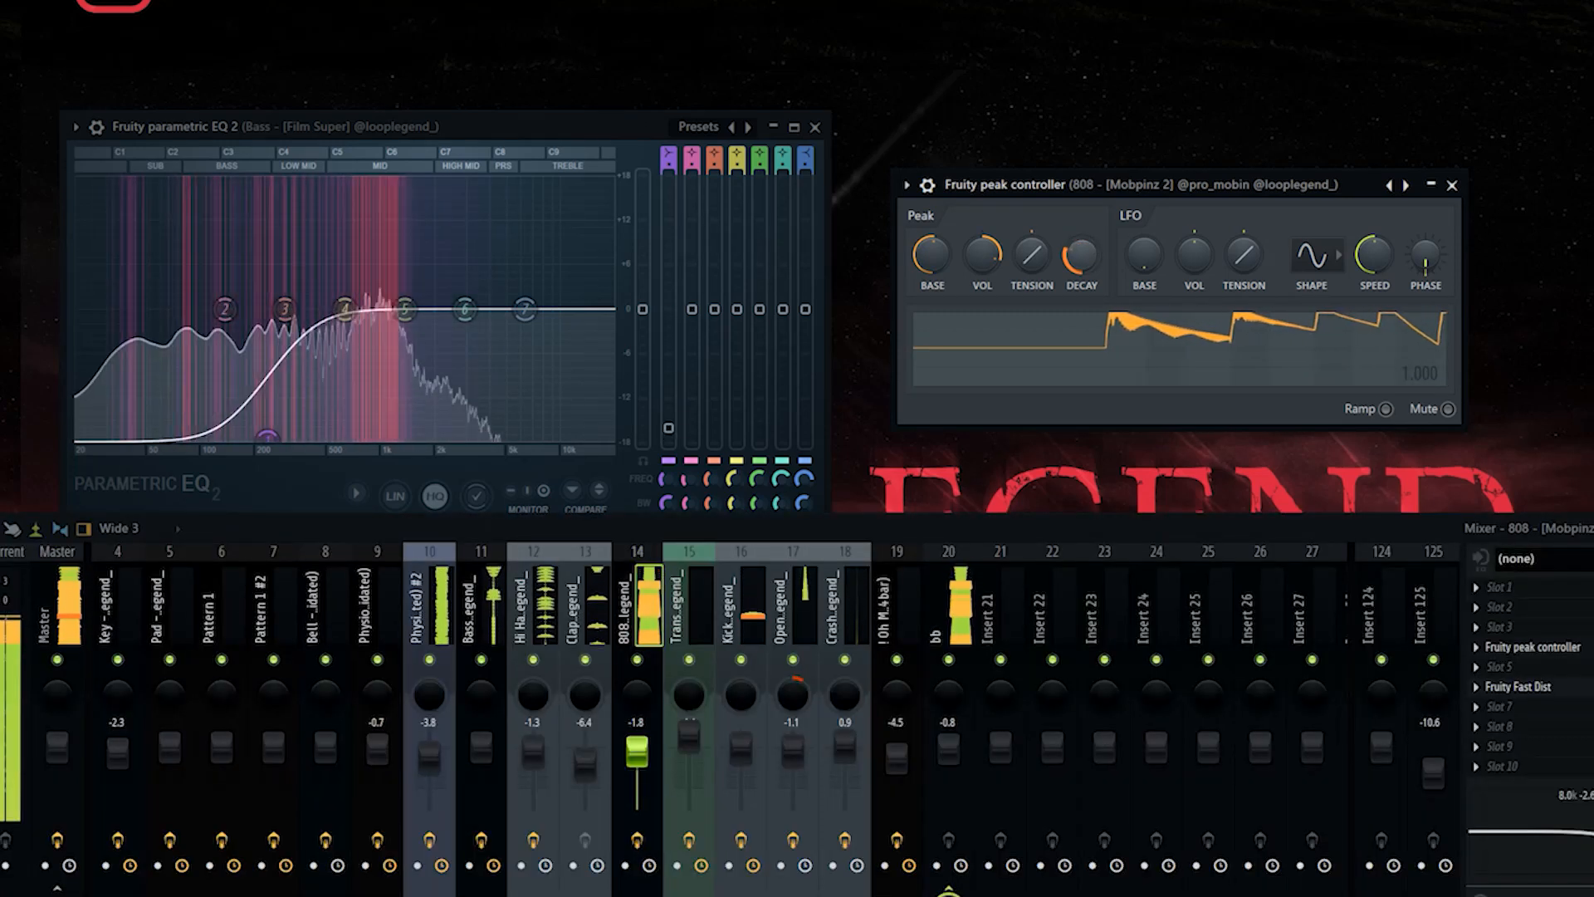
left_click_drag(1076, 181, 1021, 203)
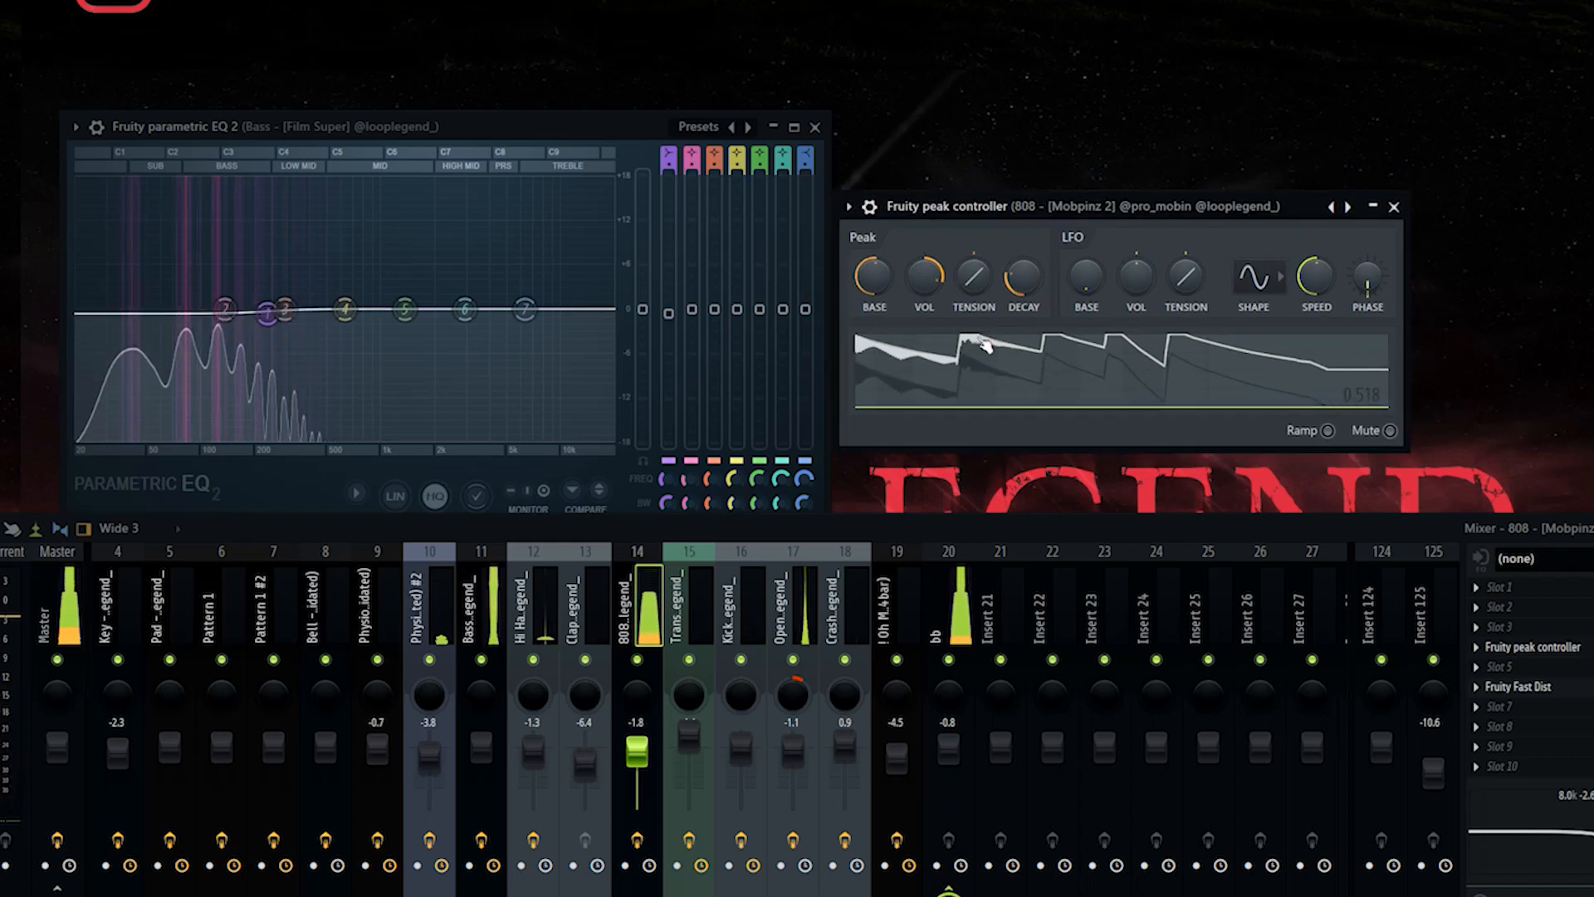
key("space")
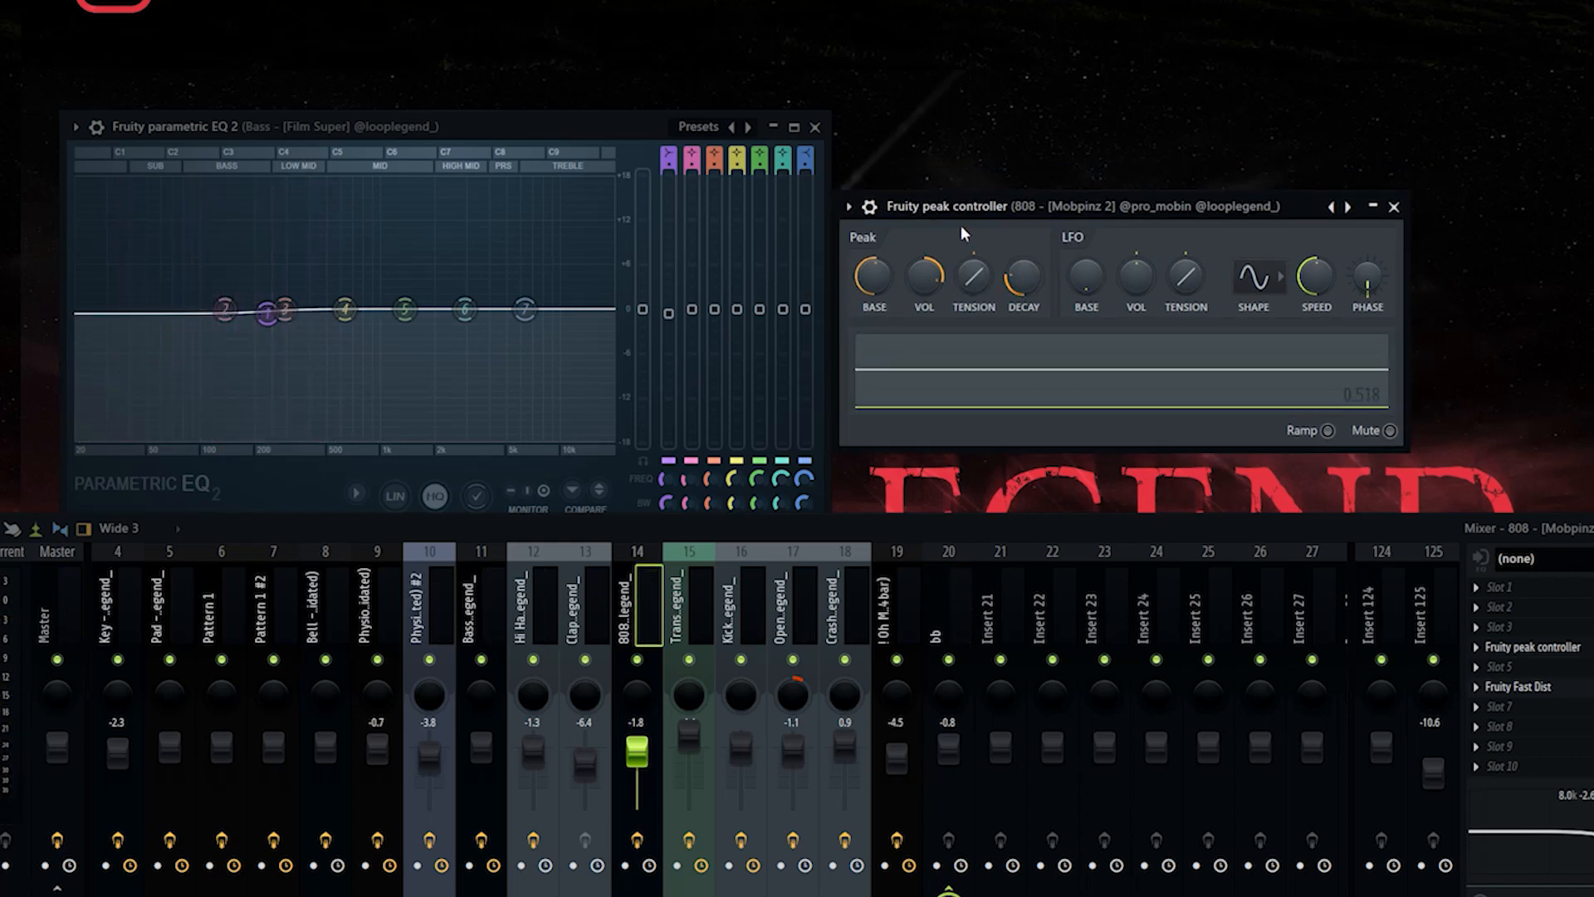
key("space")
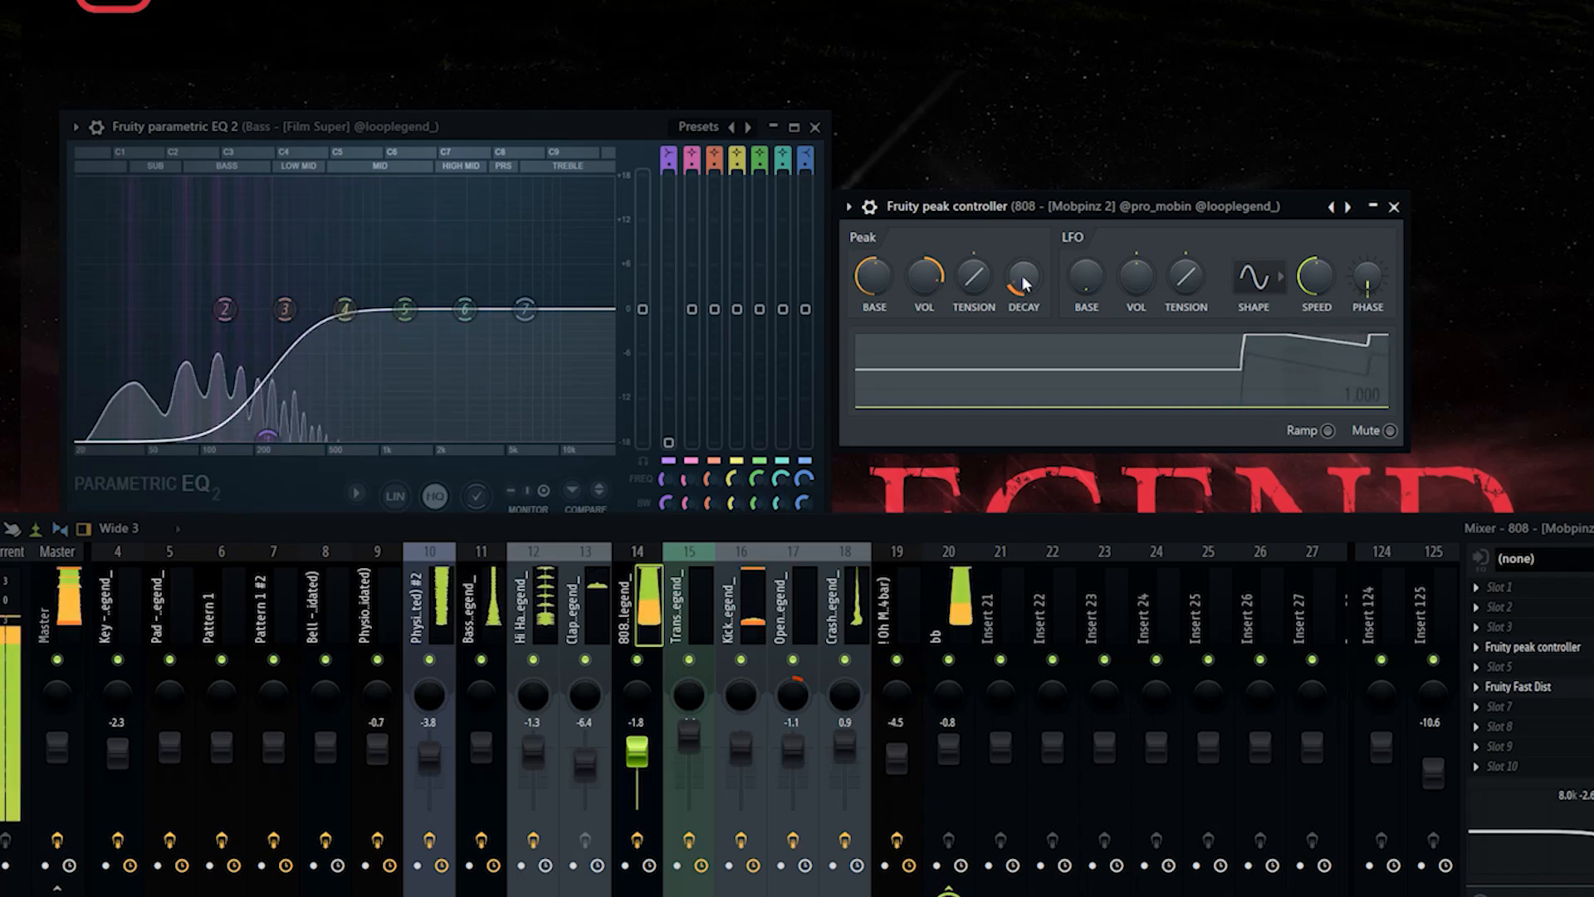
left_click_drag(665, 483, 664, 468)
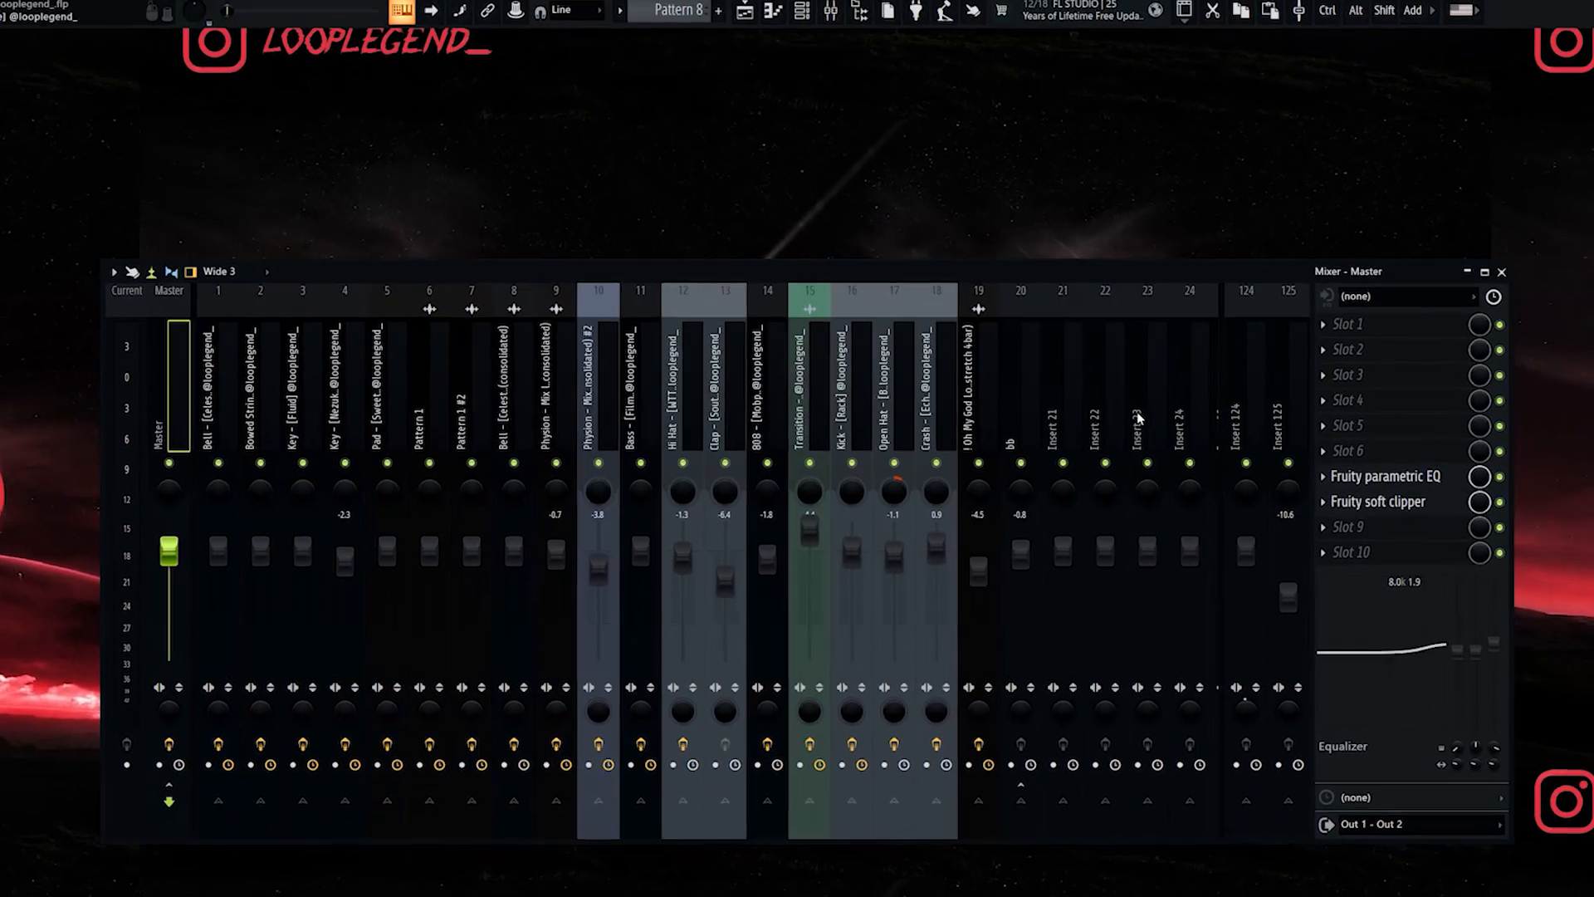
key("F9")
key("F5")
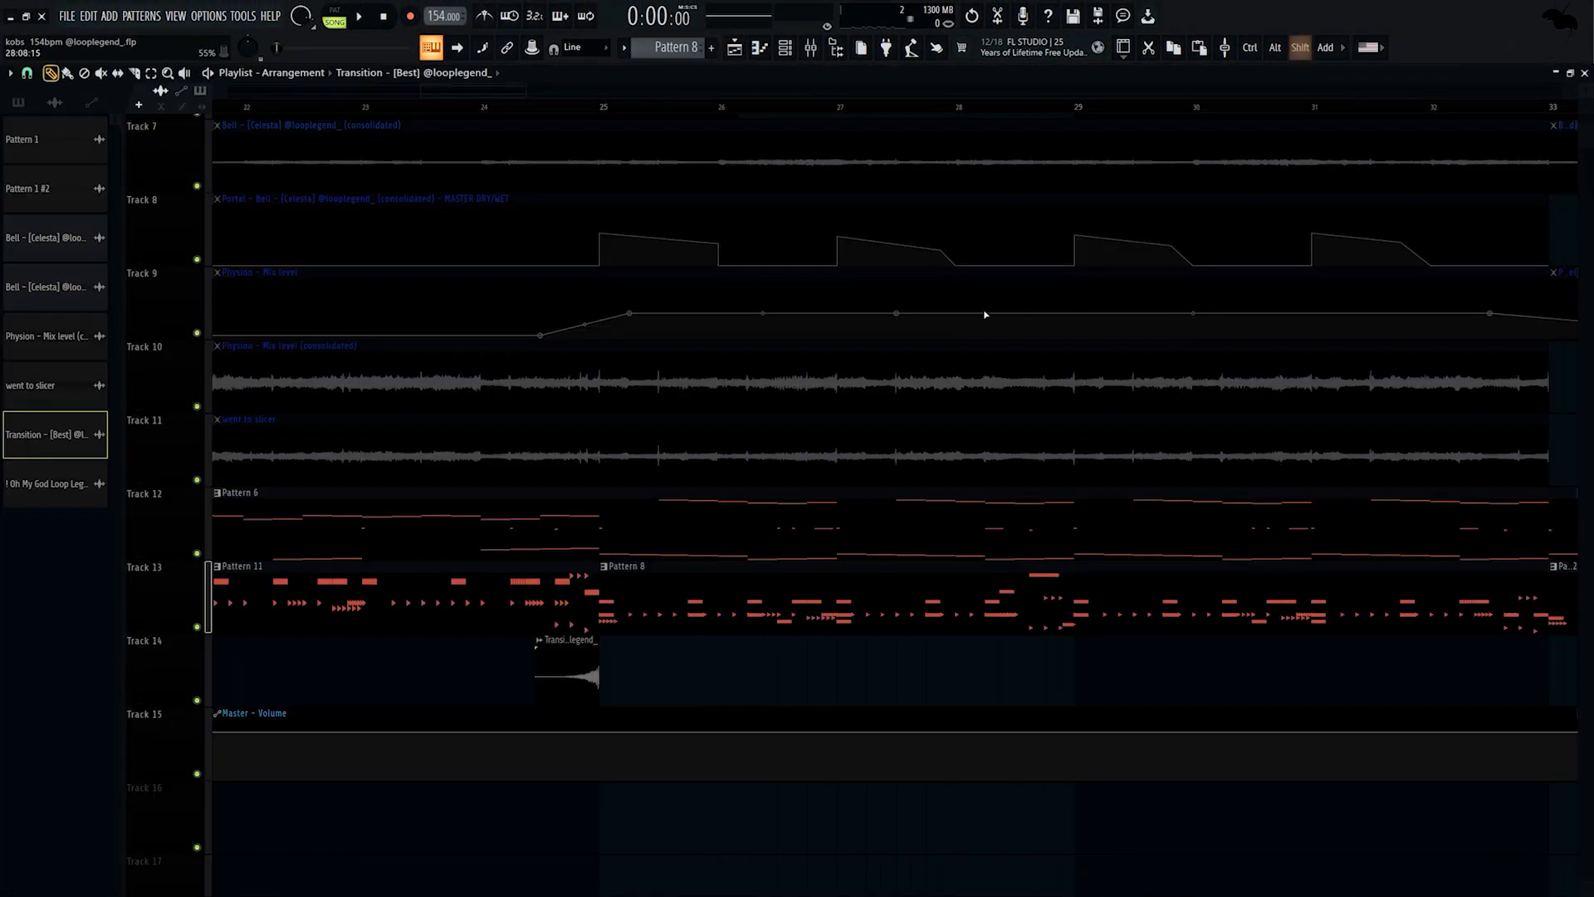
key("F5")
key("F9")
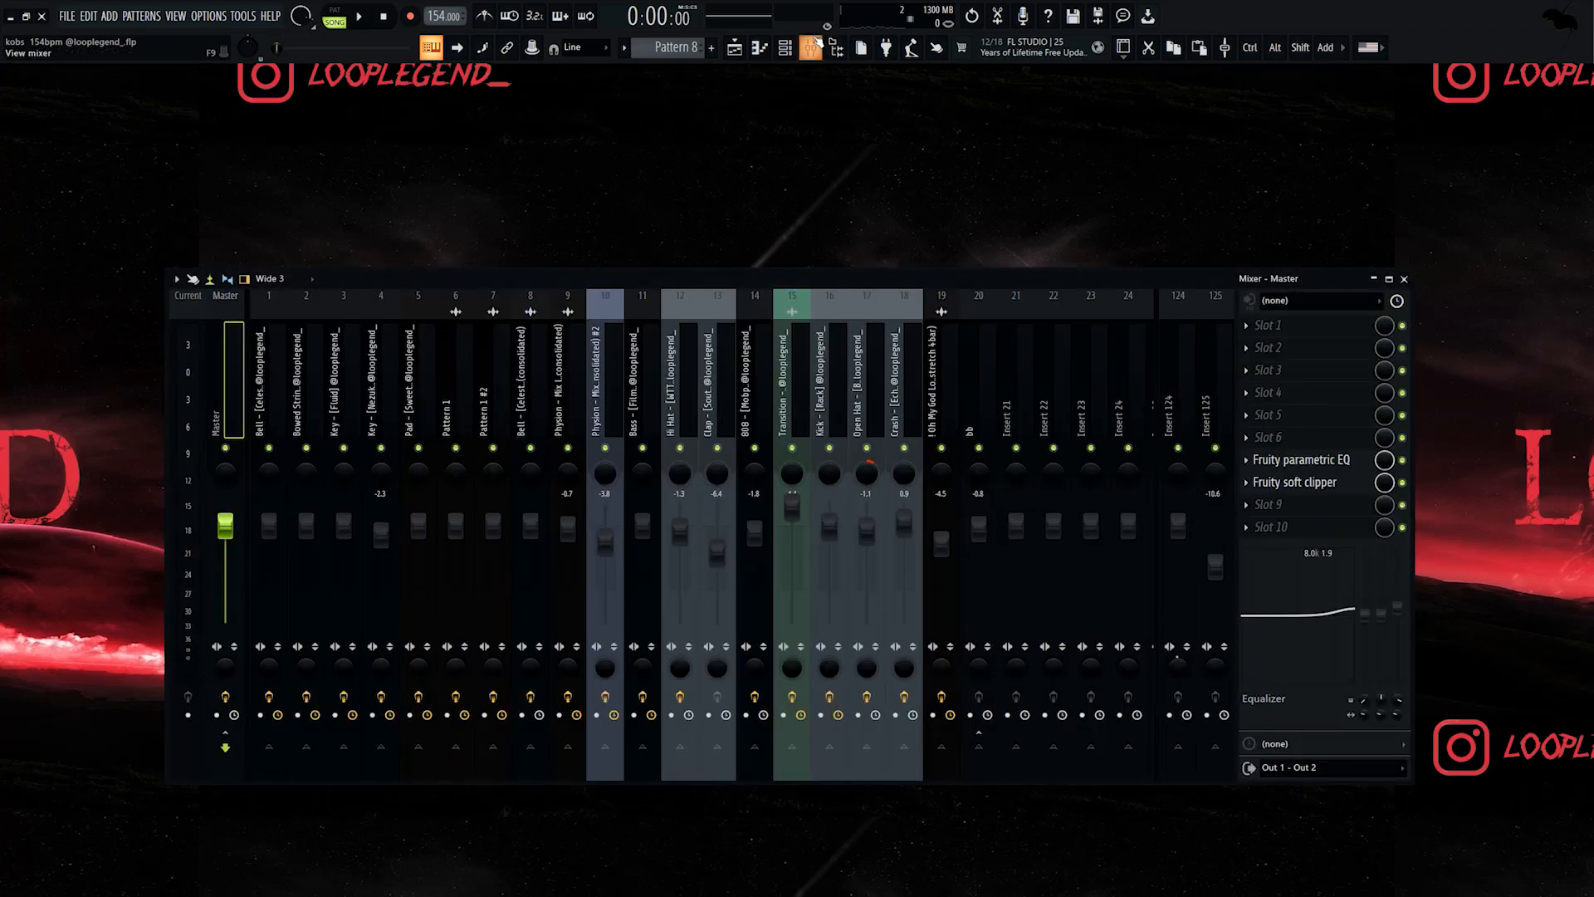
Browse the kit's Master presets to Master Kharaki (5) and hide the browser again.
key("alt+F8")
left_click(71, 339)
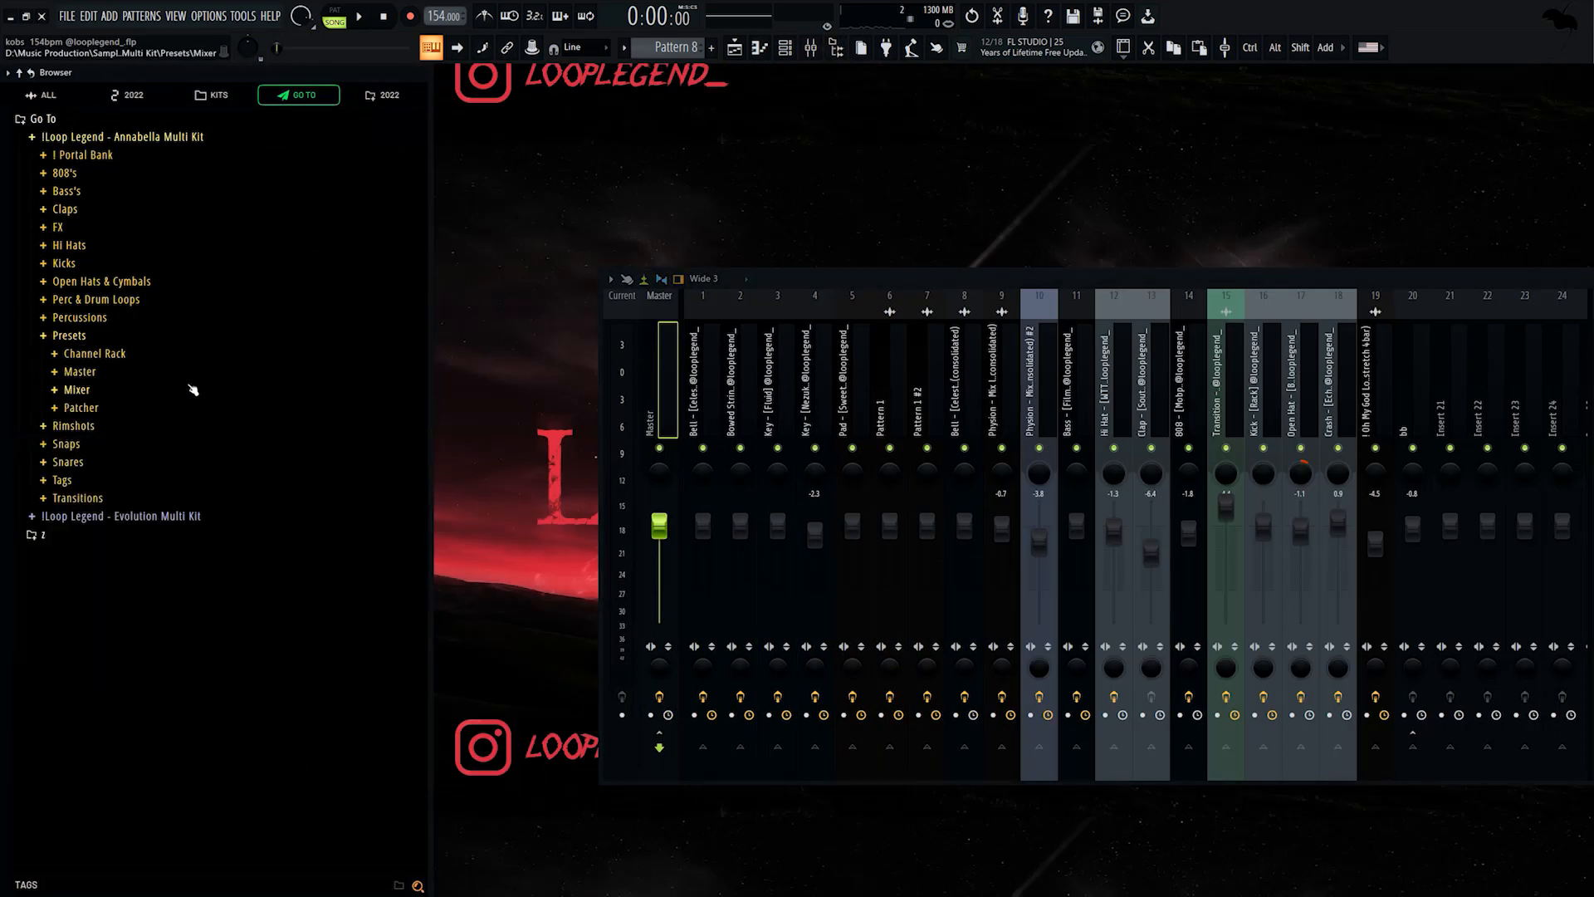
left_click(81, 371)
left_click(146, 508)
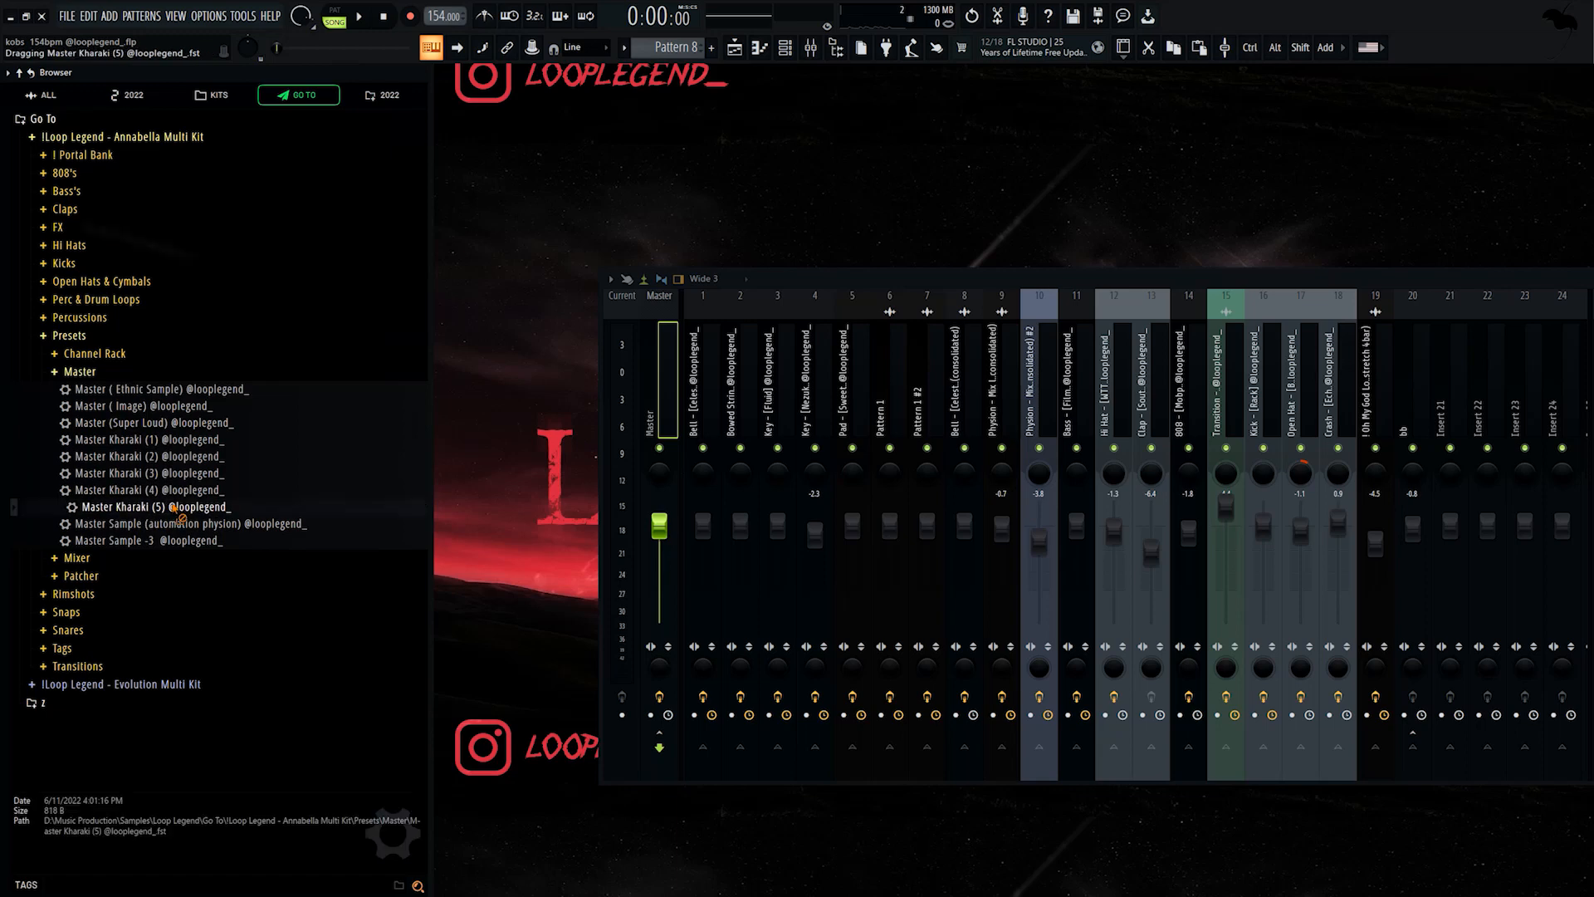
key("alt+F8")
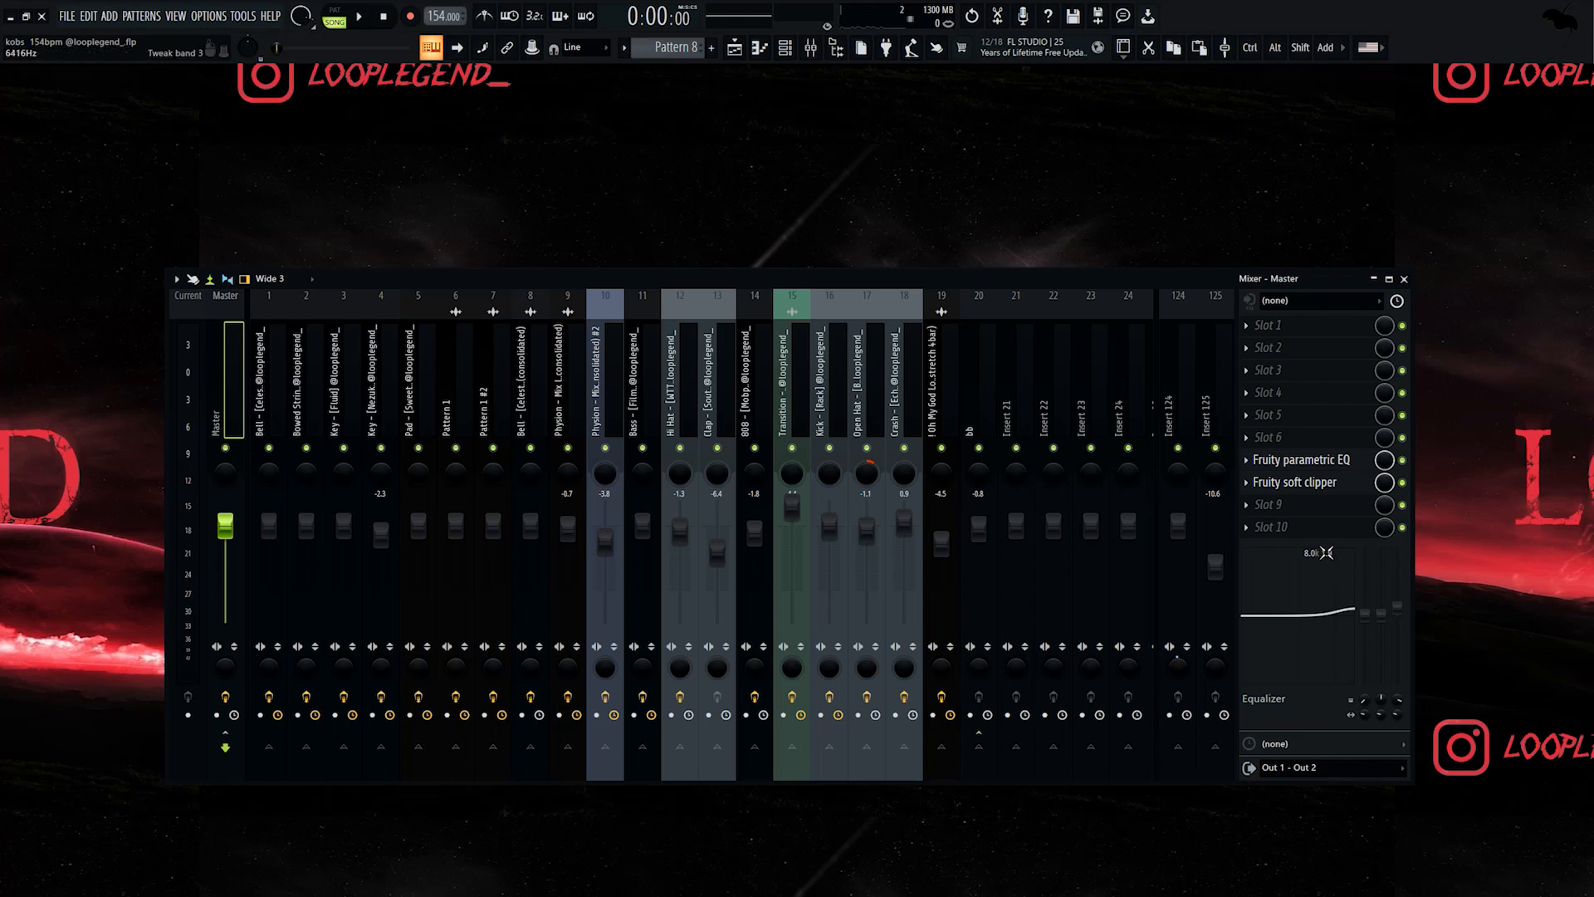
Inspect the Fruity soft clipper on the master and locate Fruity Soft Clipper in the effect plugin list.
left_click(1324, 468)
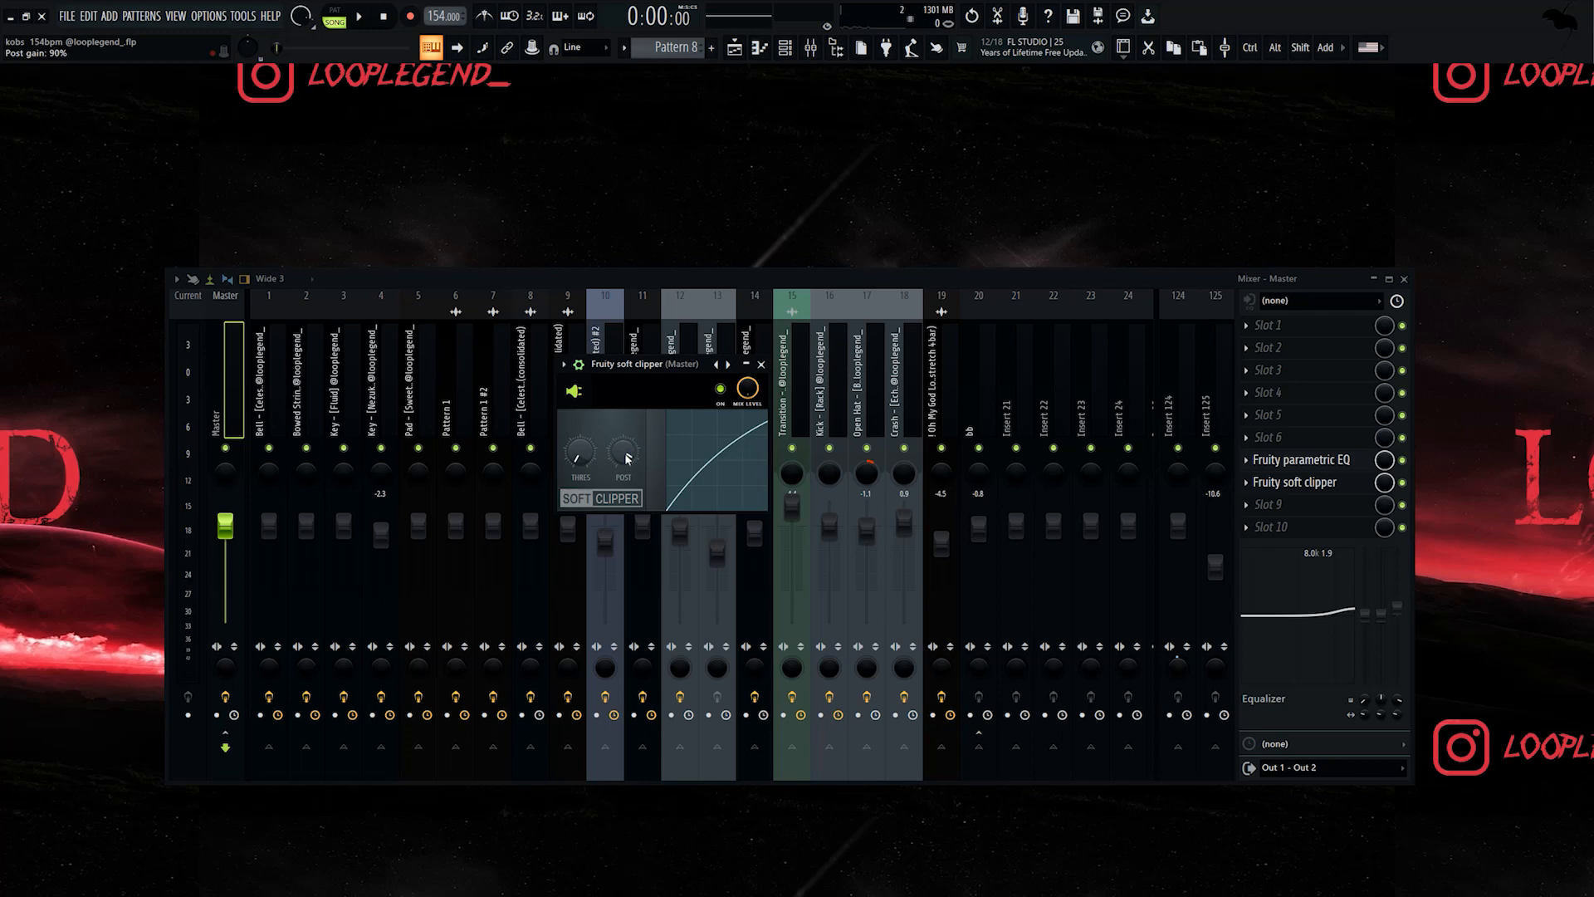
left_click(1296, 347)
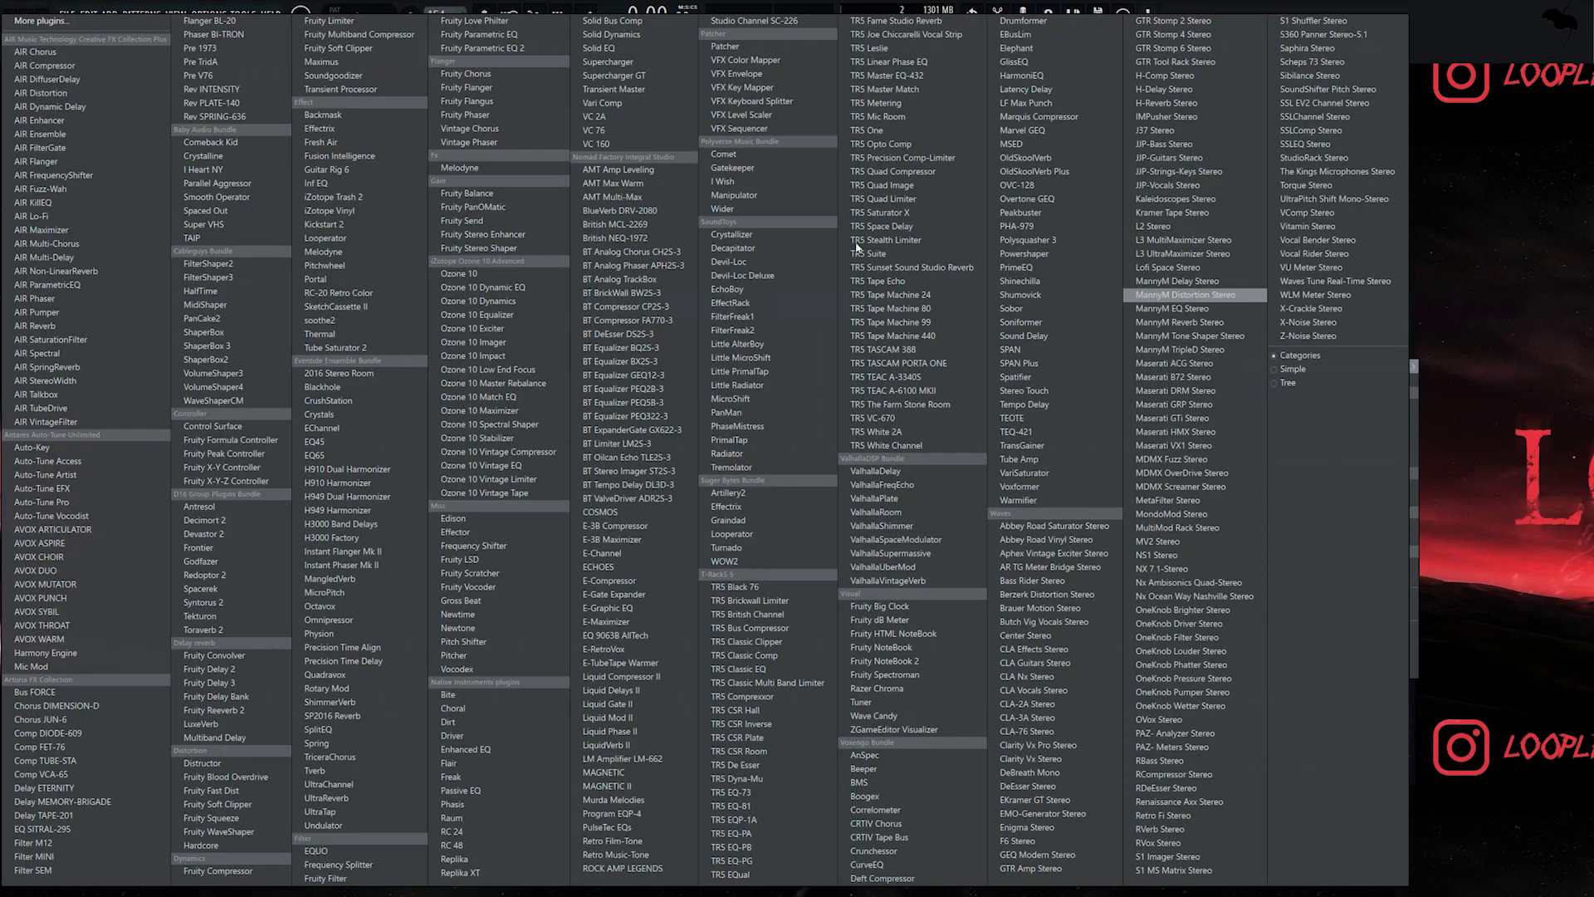
left_click(360, 49)
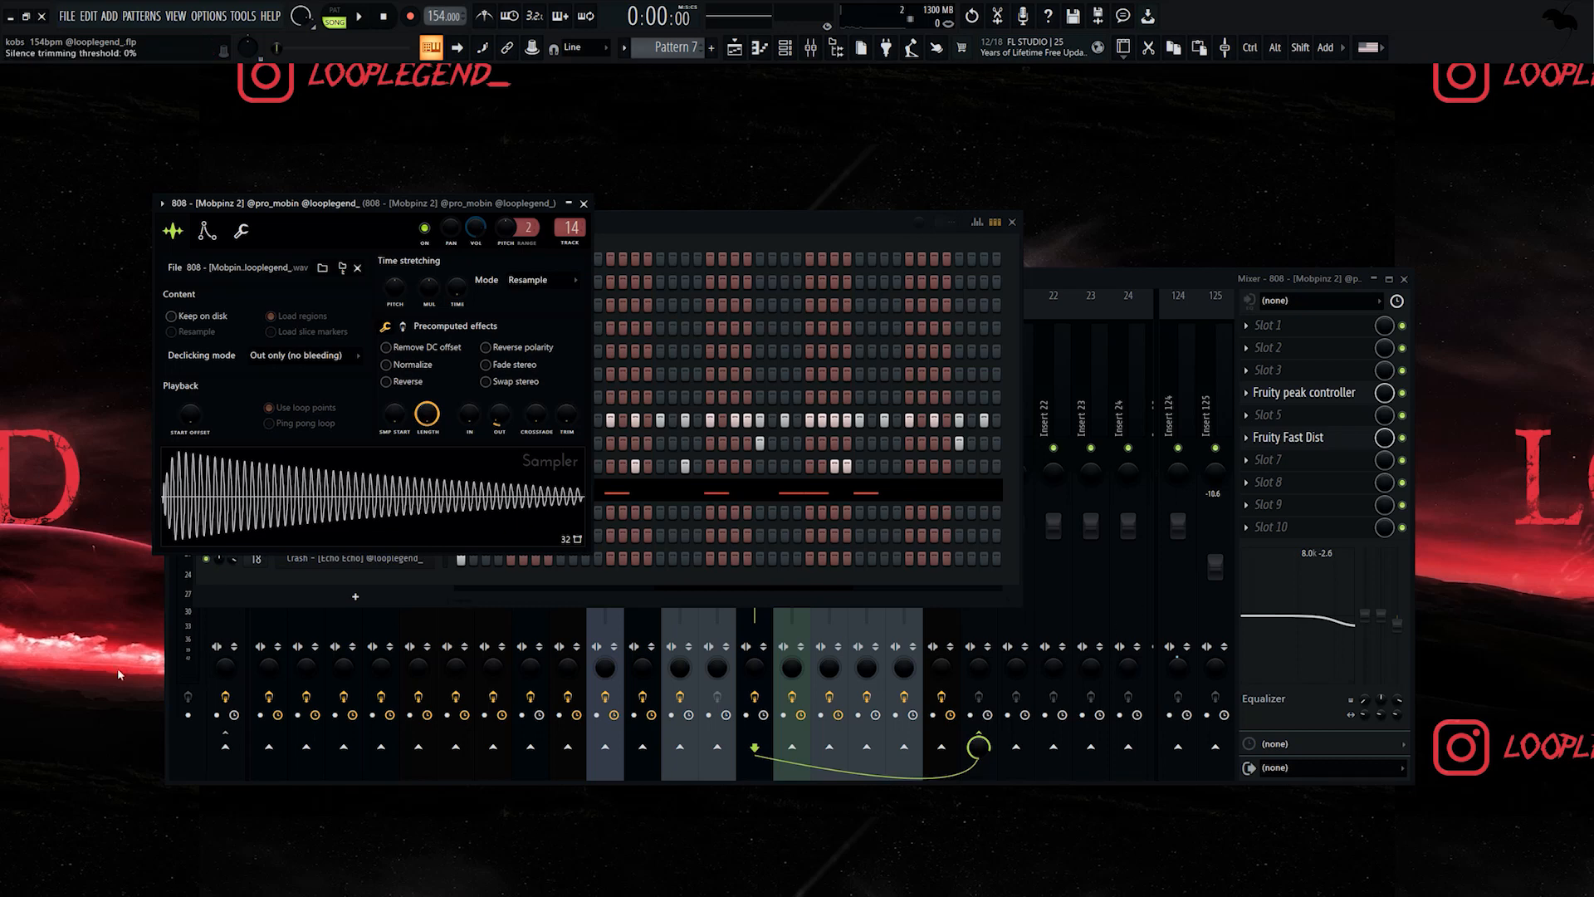
Close the 808 sampler settings and the channel rack, leaving the mixer open.
key("Escape")
key("Escape")
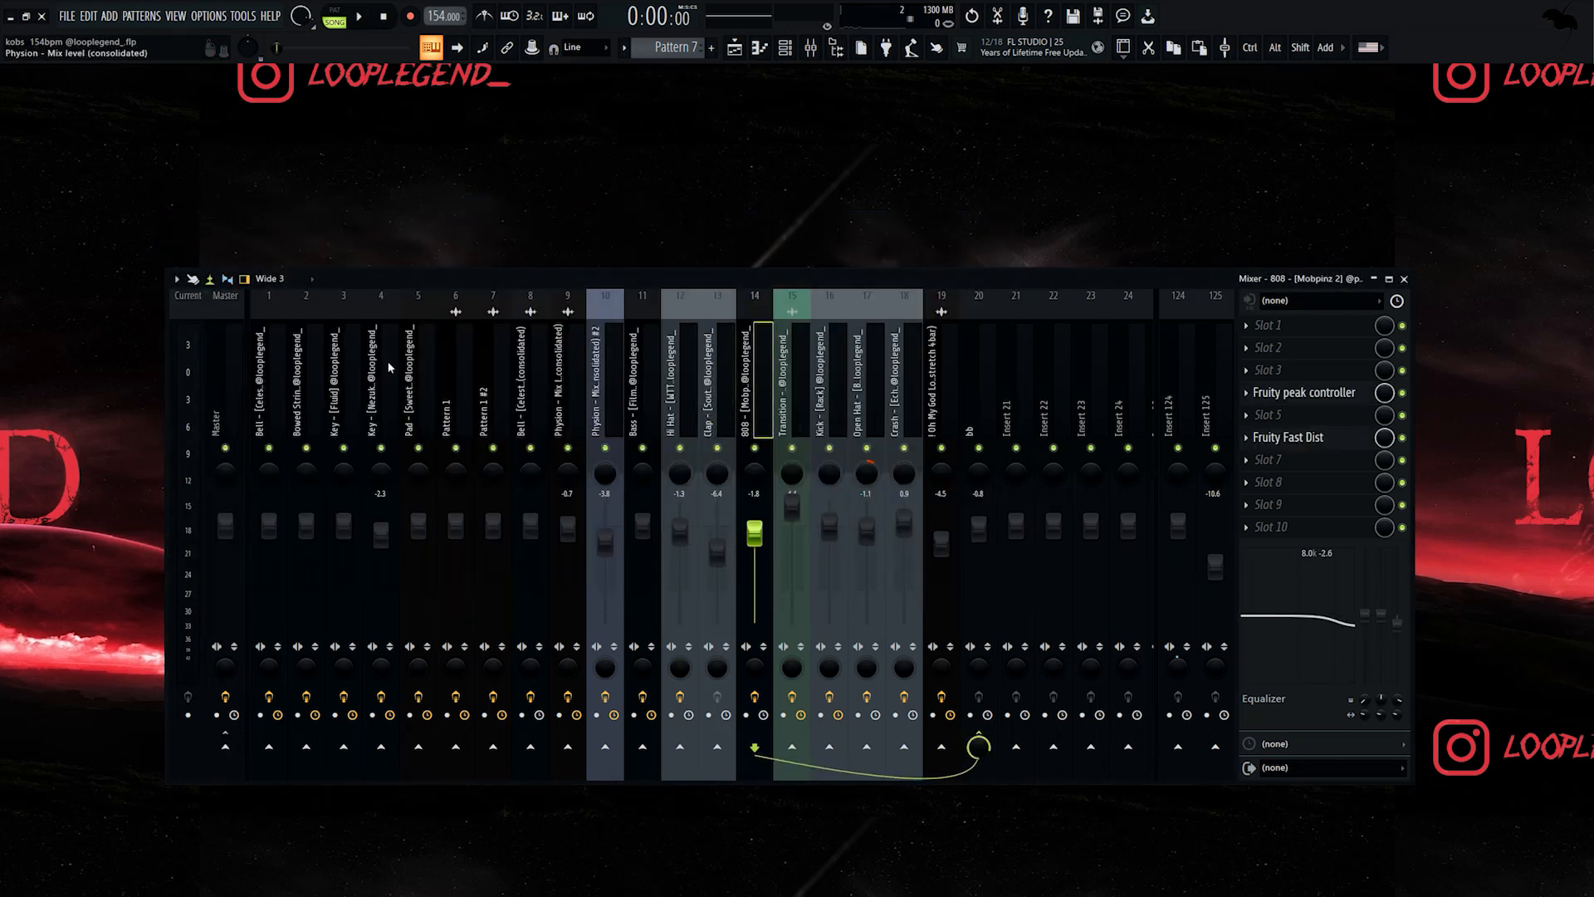
Solo the Physion melody track in the mixer and bring in the bass track for playback.
left_click(599, 357)
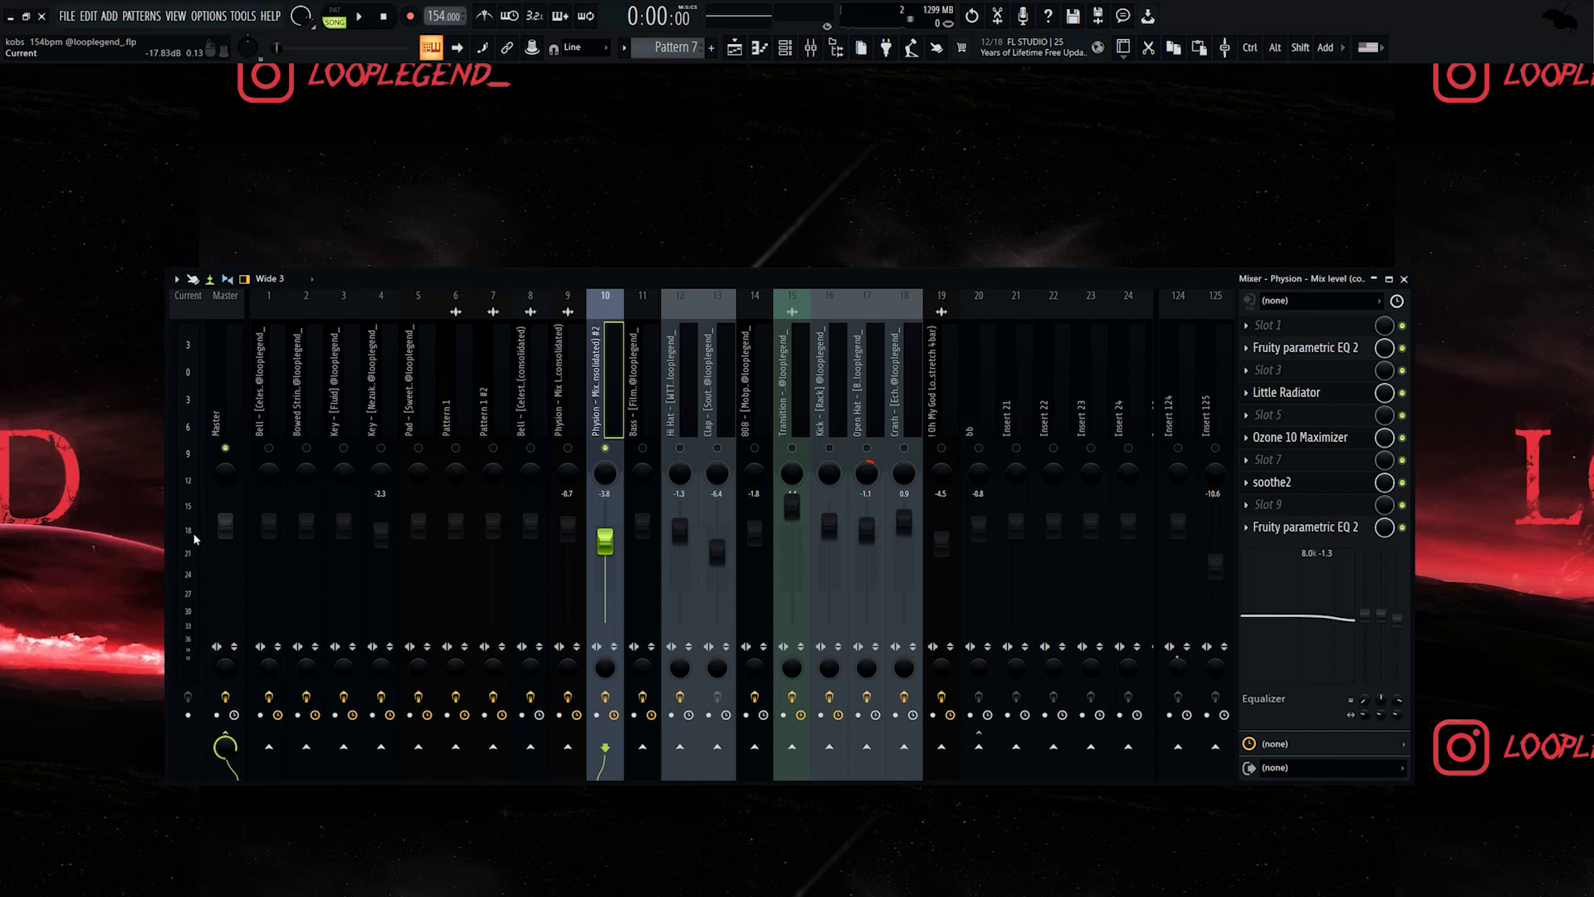
left_click(647, 398)
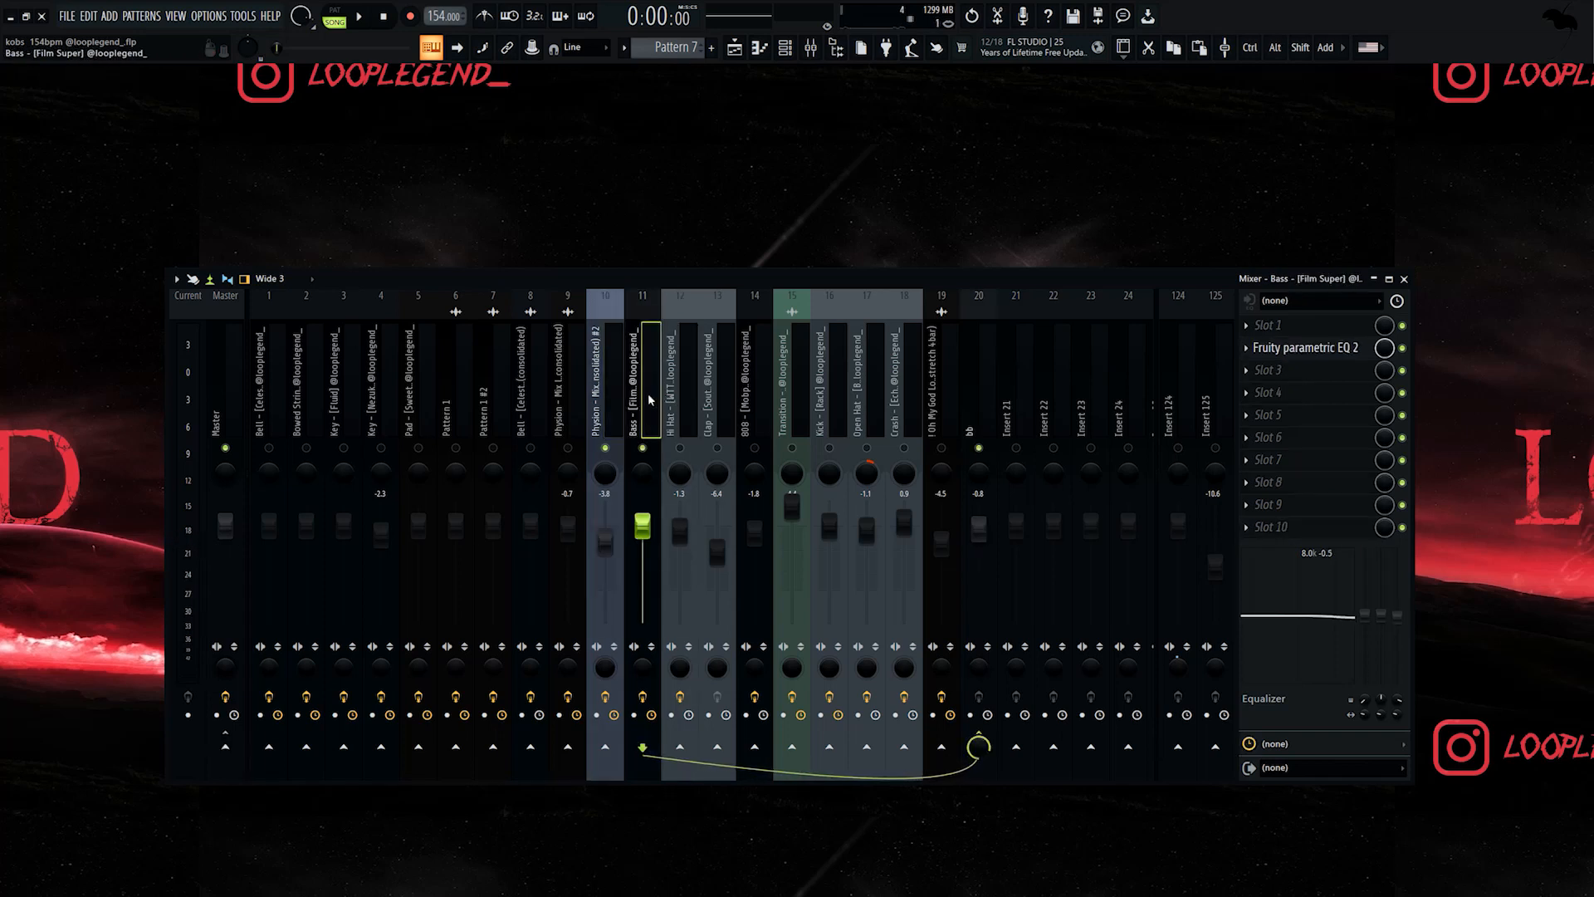
key("space")
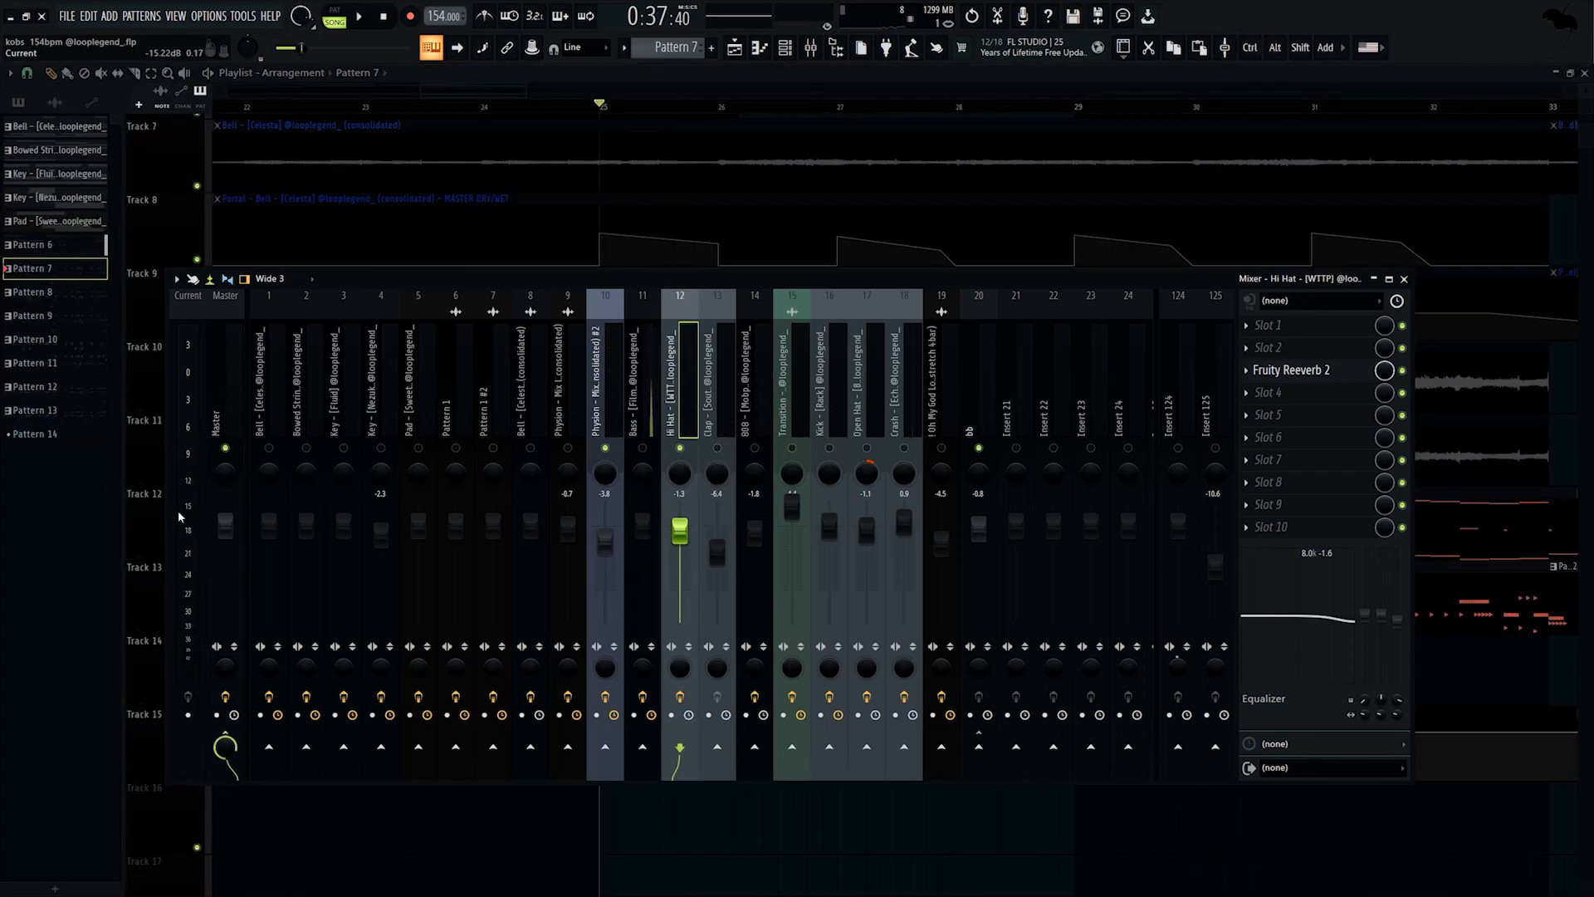
Bring in the hi-hat and clap mixer tracks one at a time, auditioning each addition from bar 25.
key("space")
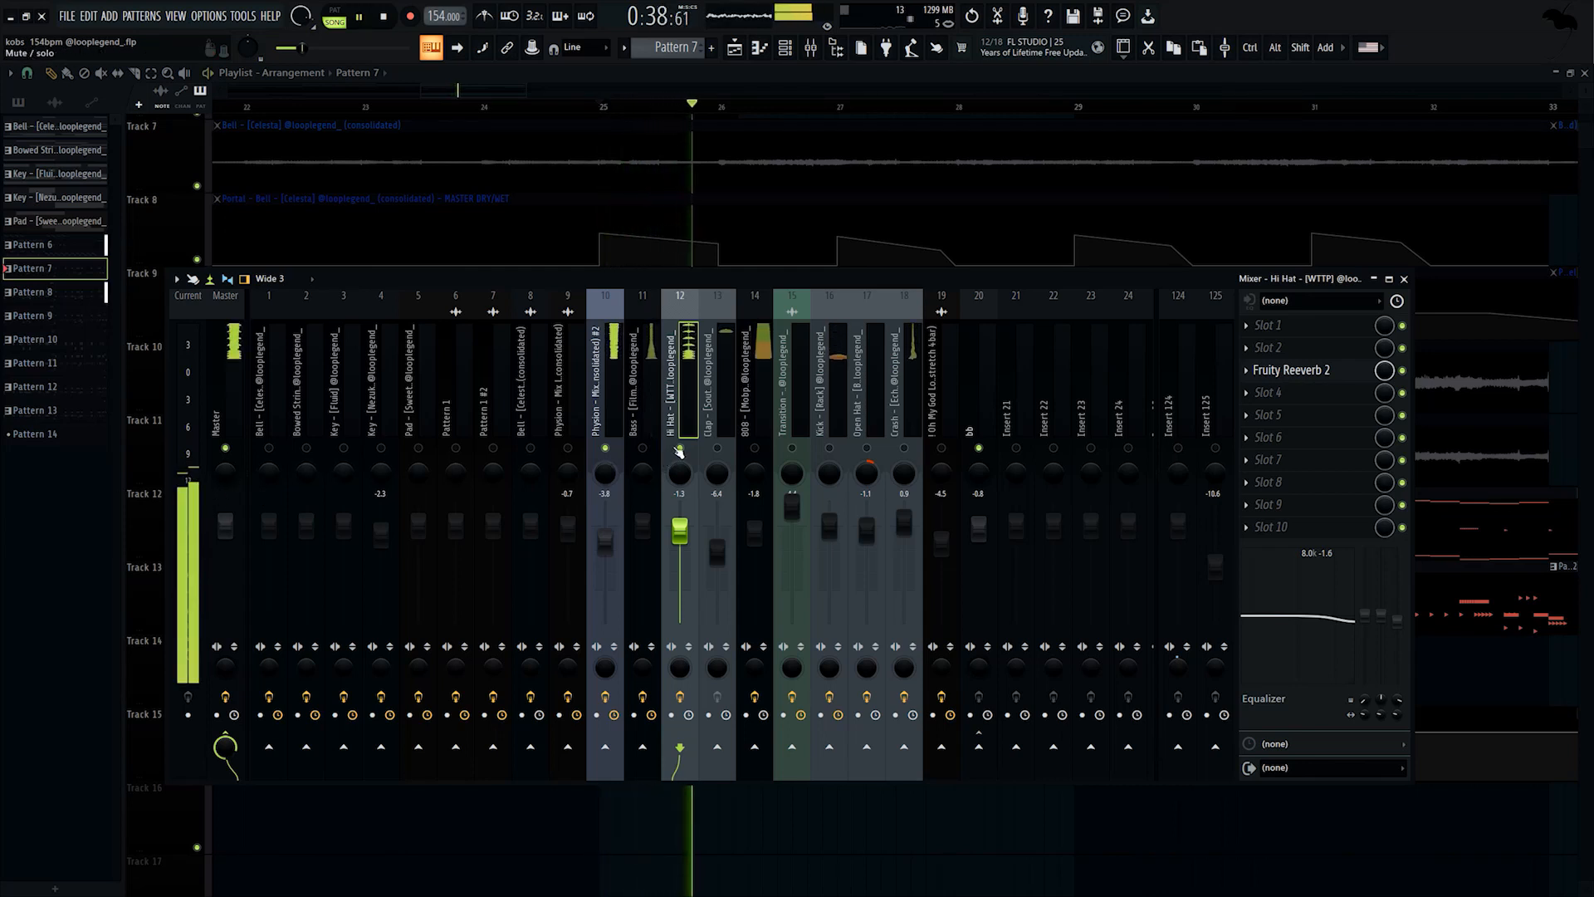
key("space")
left_click(717, 449)
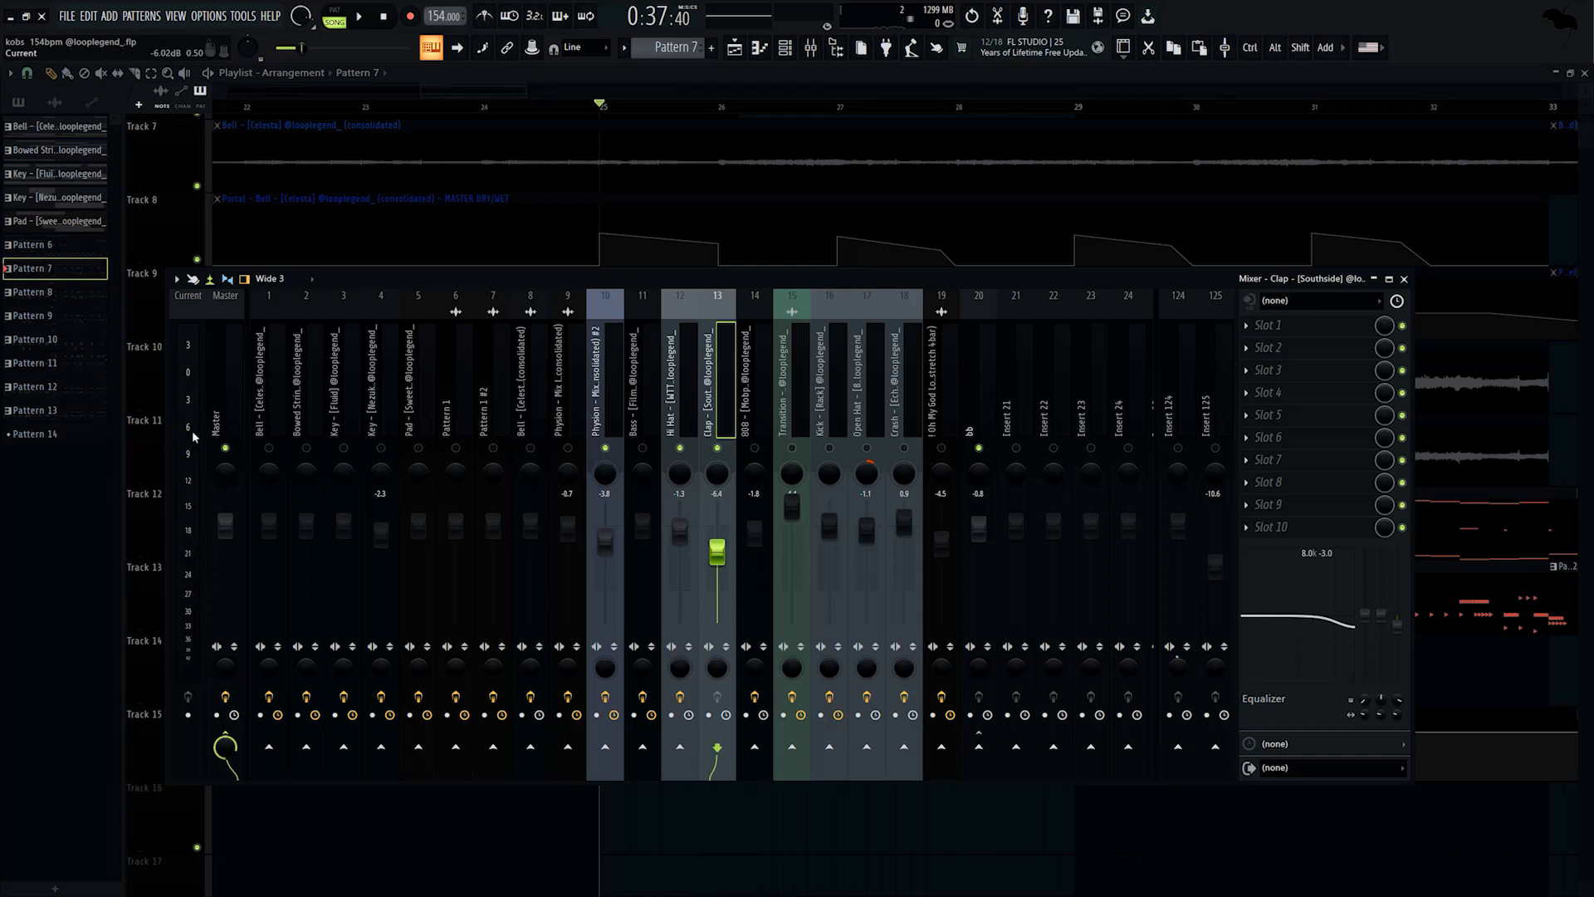
key("space")
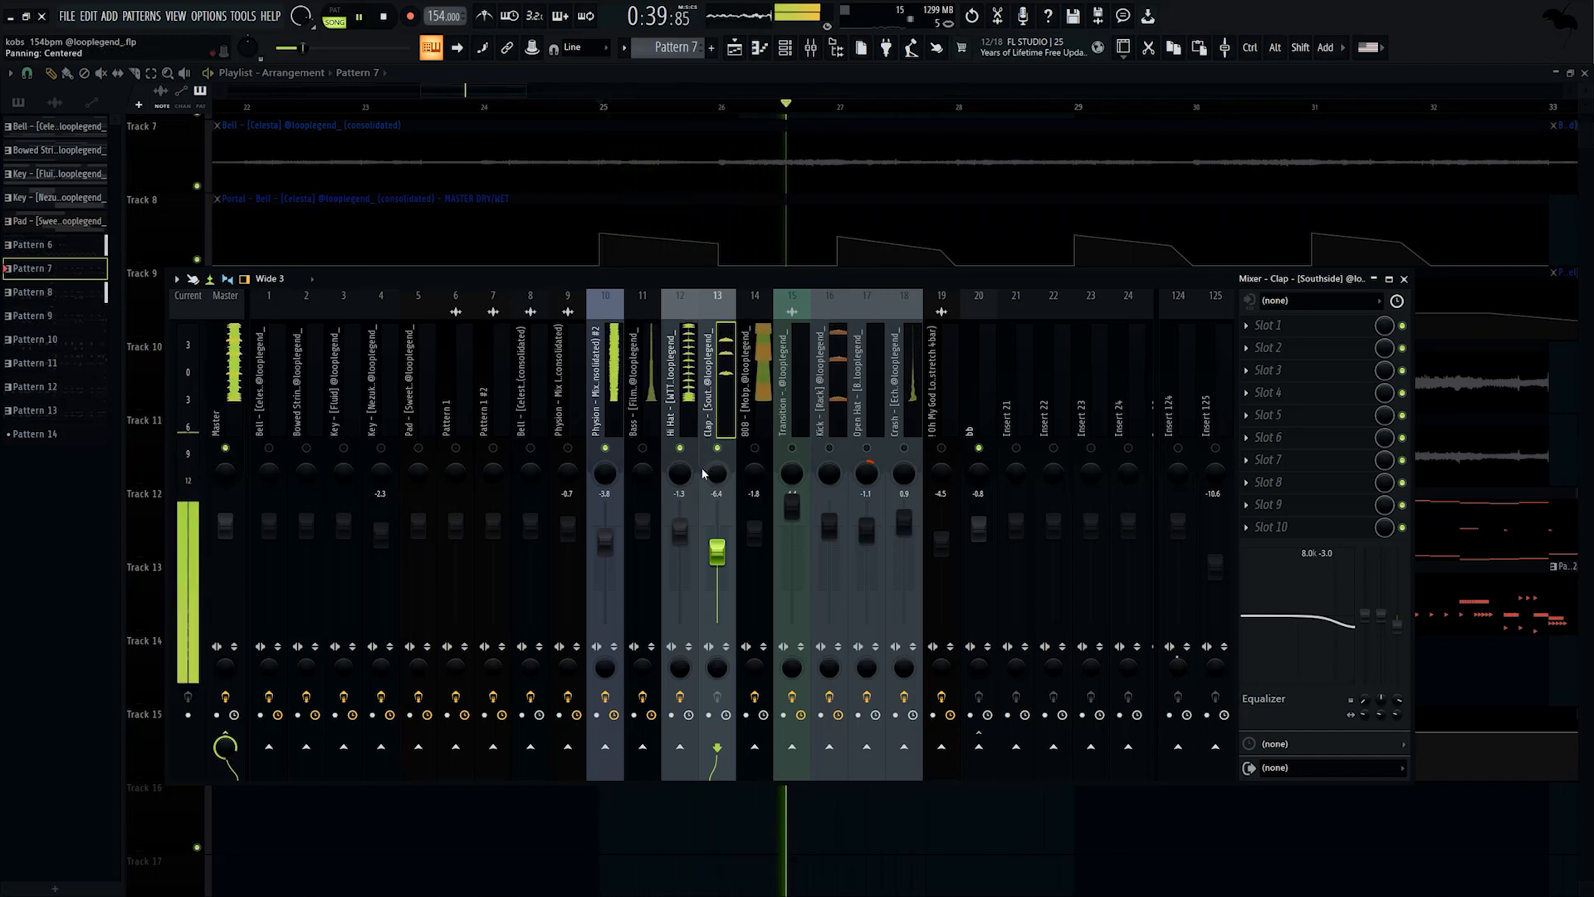
key("space")
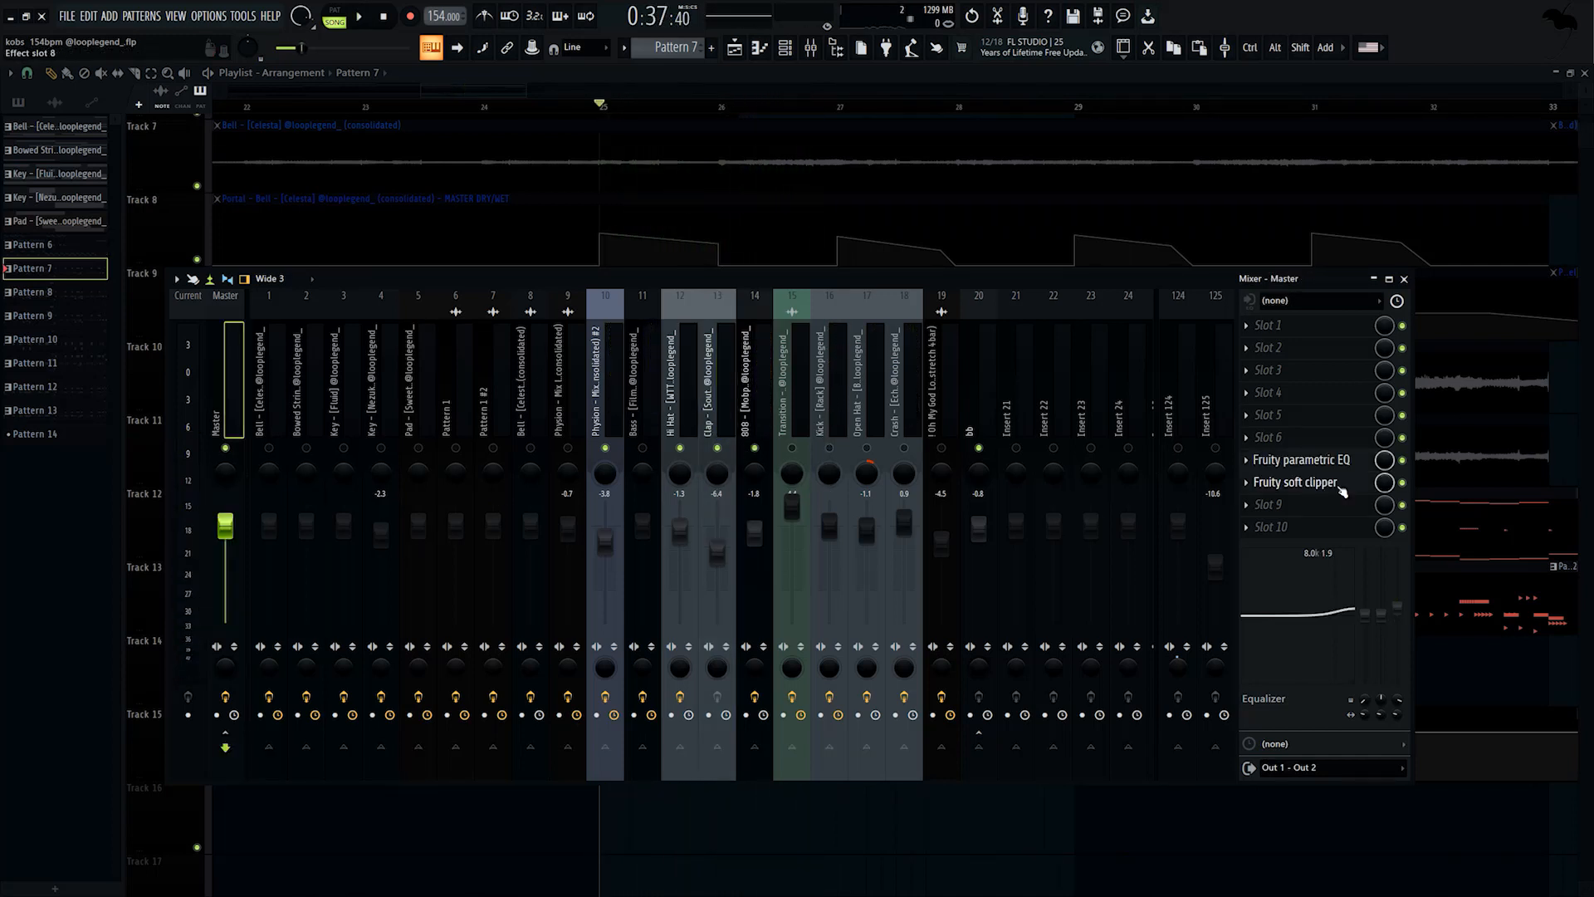
Inspect the master's Fruity soft clipper, add another Fruity soft clipper in slot 2 and open that slot's options.
left_click(1339, 485)
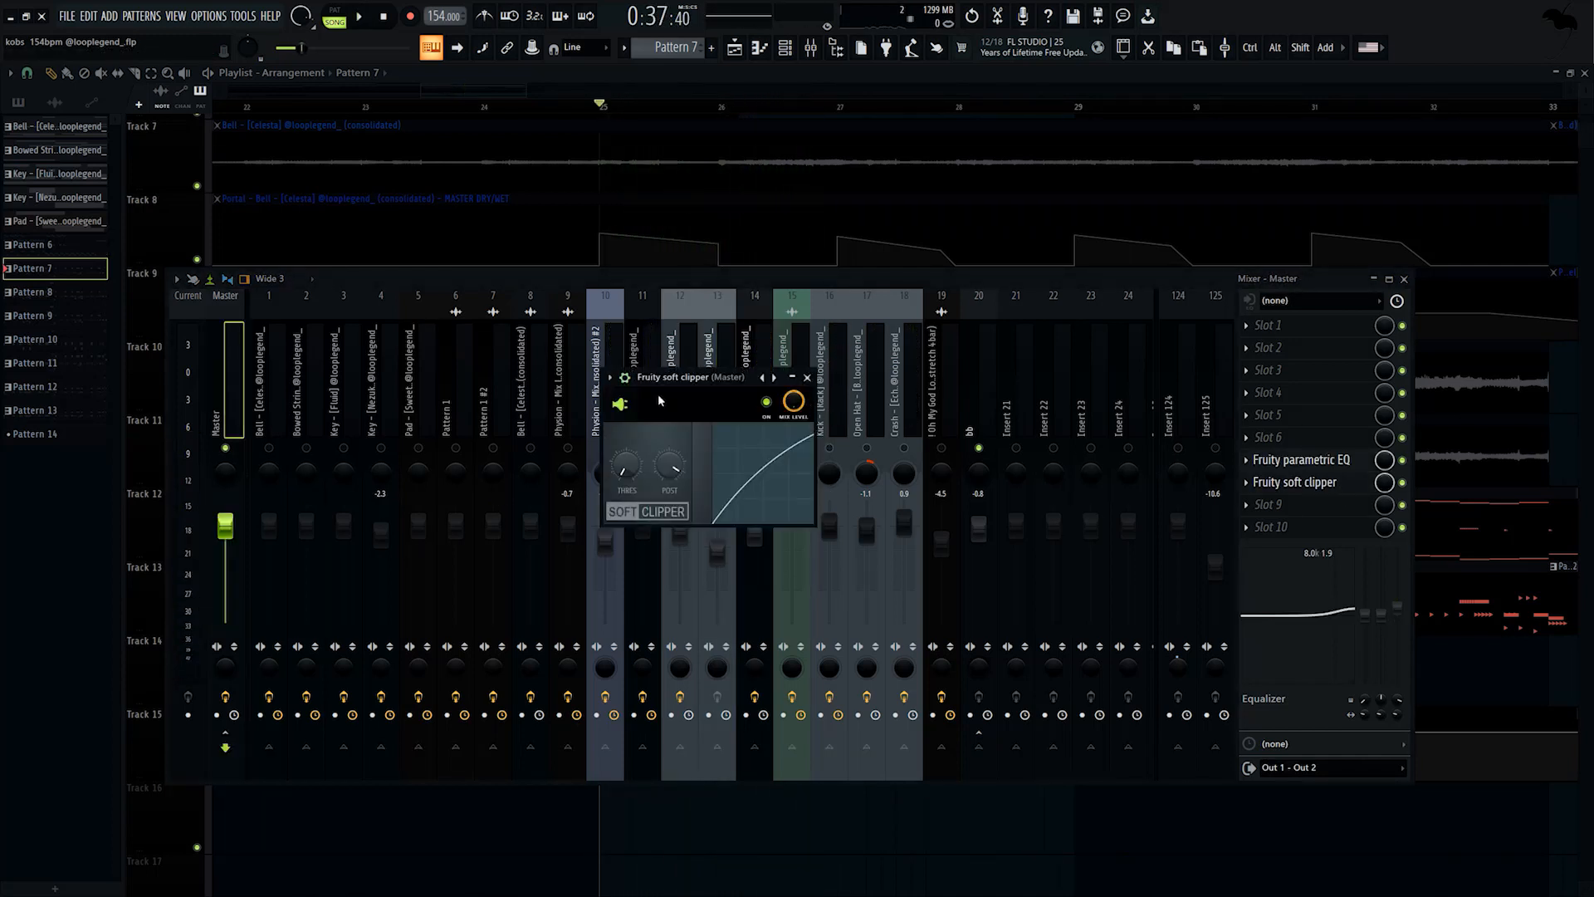
left_click_drag(920, 345, 785, 414)
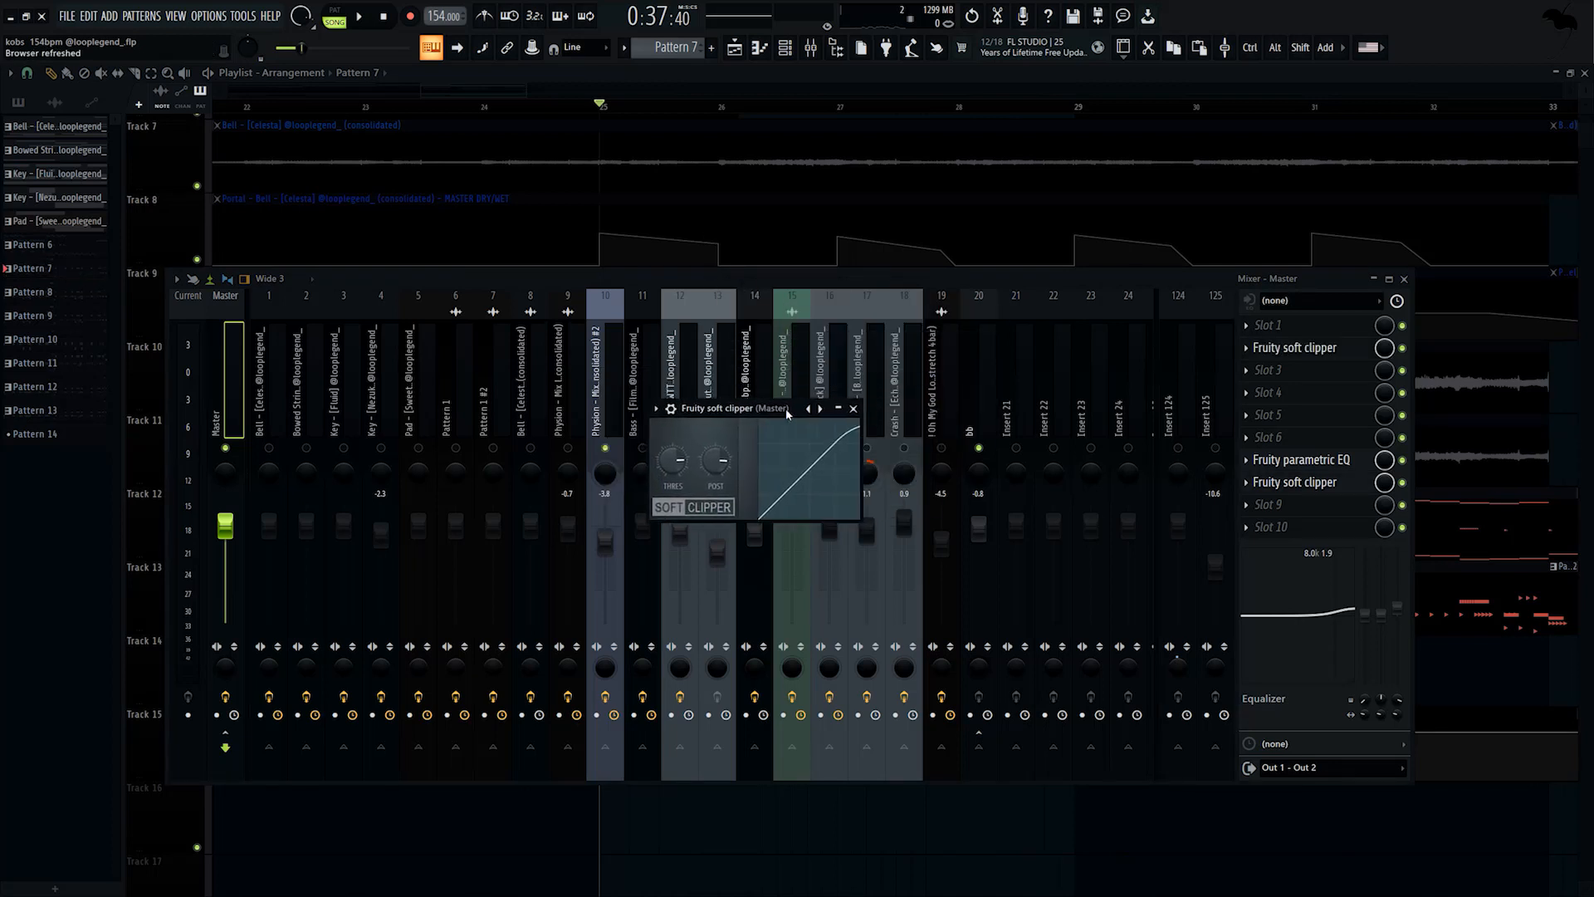
left_click(1248, 348)
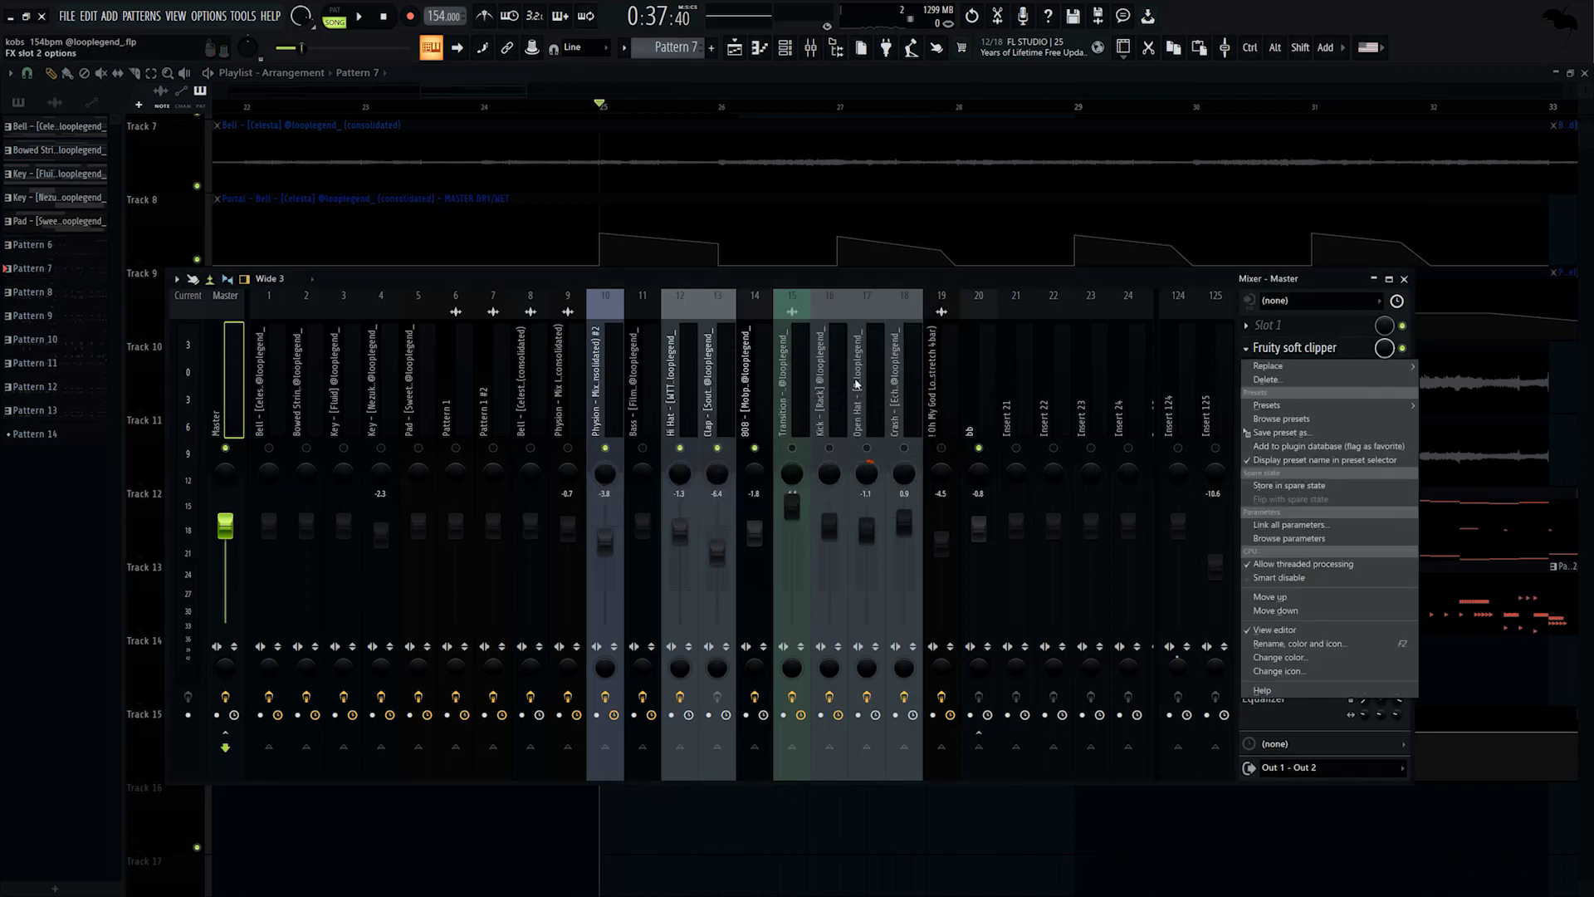
Bring in the 808, kick and open hat mixer tracks one at a time, auditioning the mix from bar 25.
left_click(768, 375)
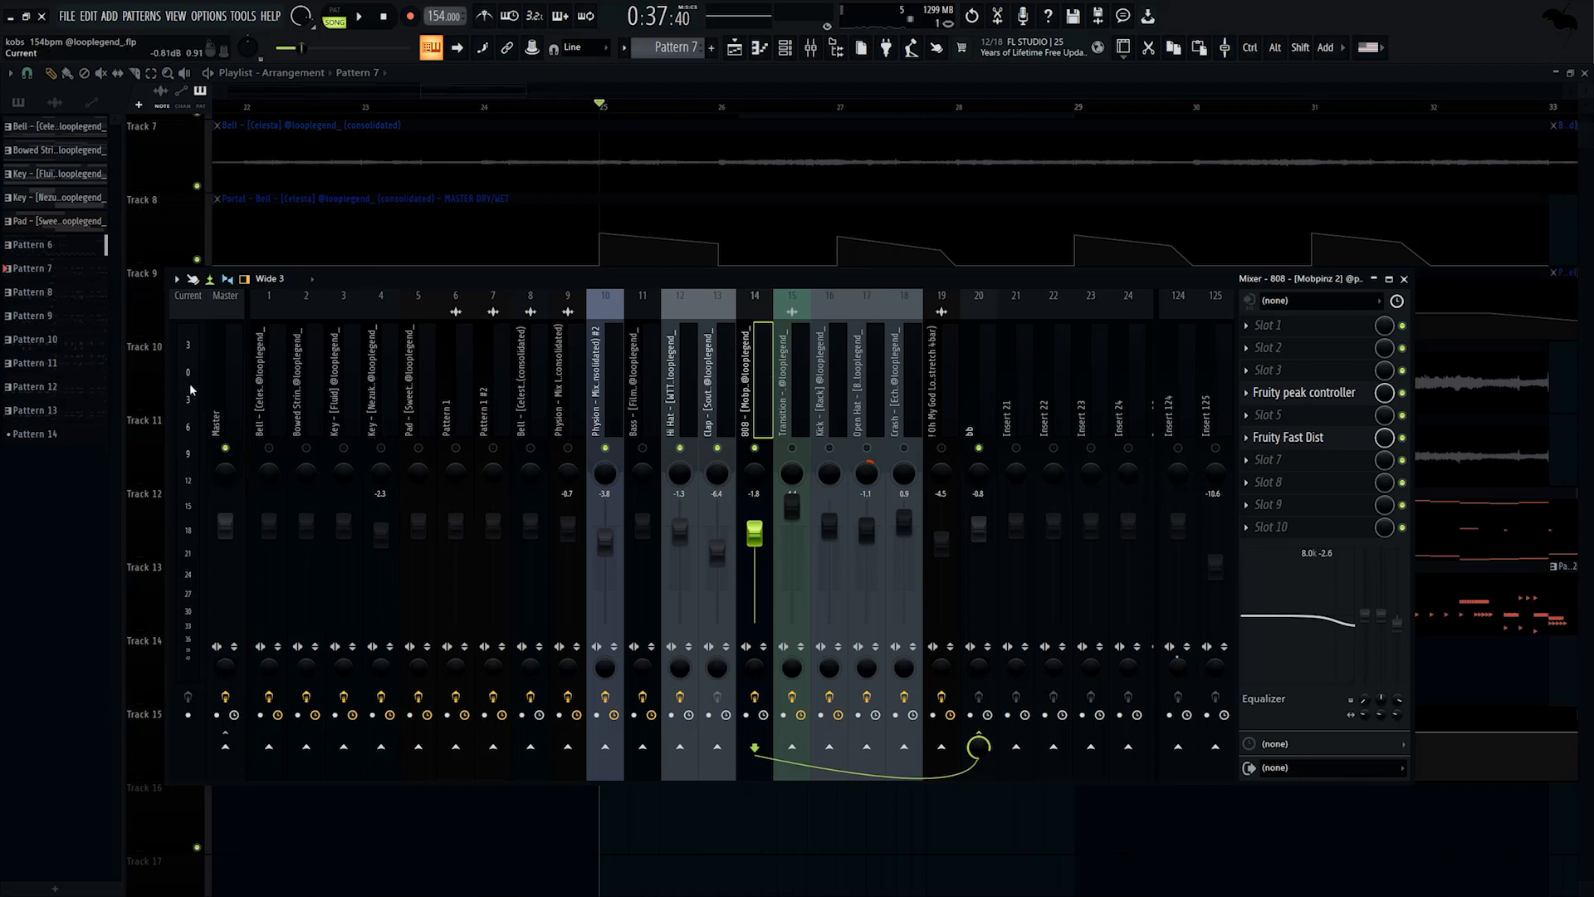
key("space")
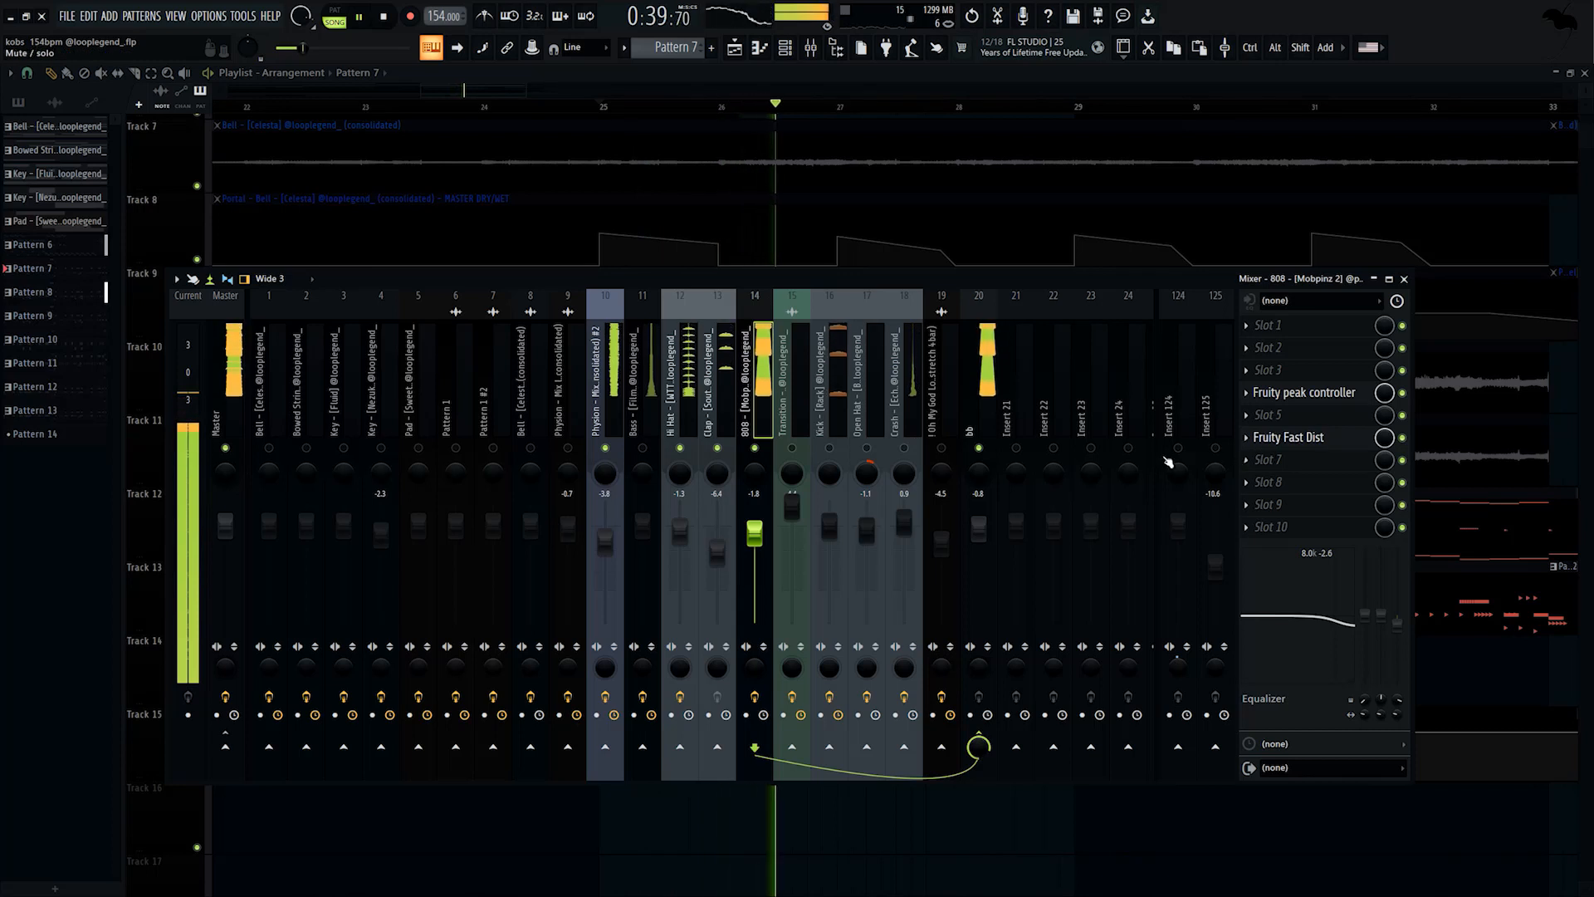
key("space")
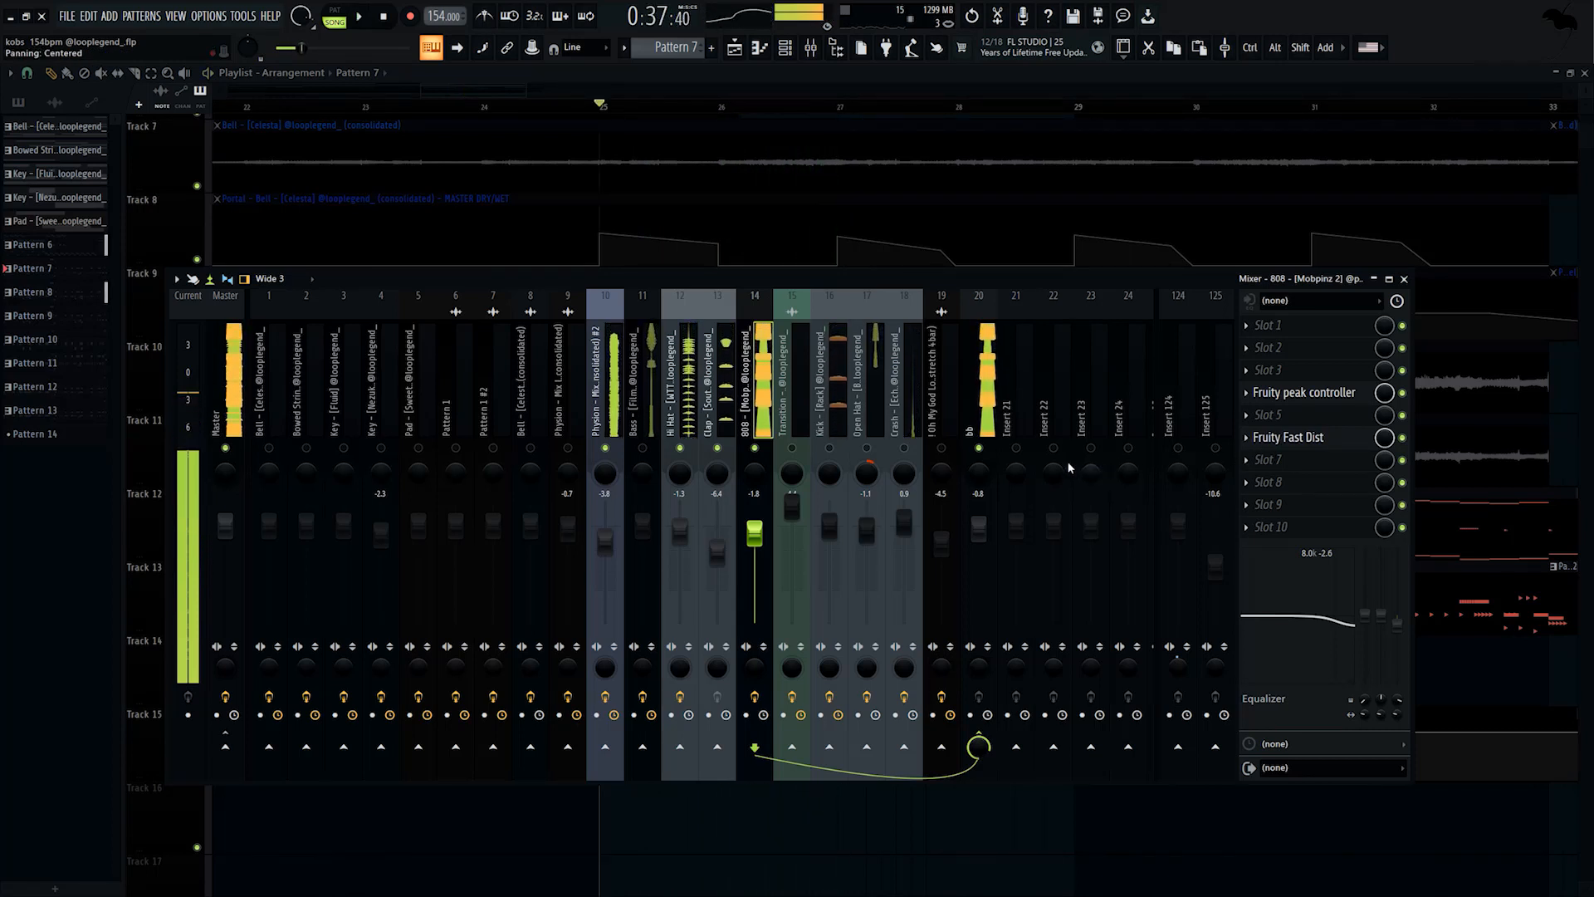
left_click(829, 452)
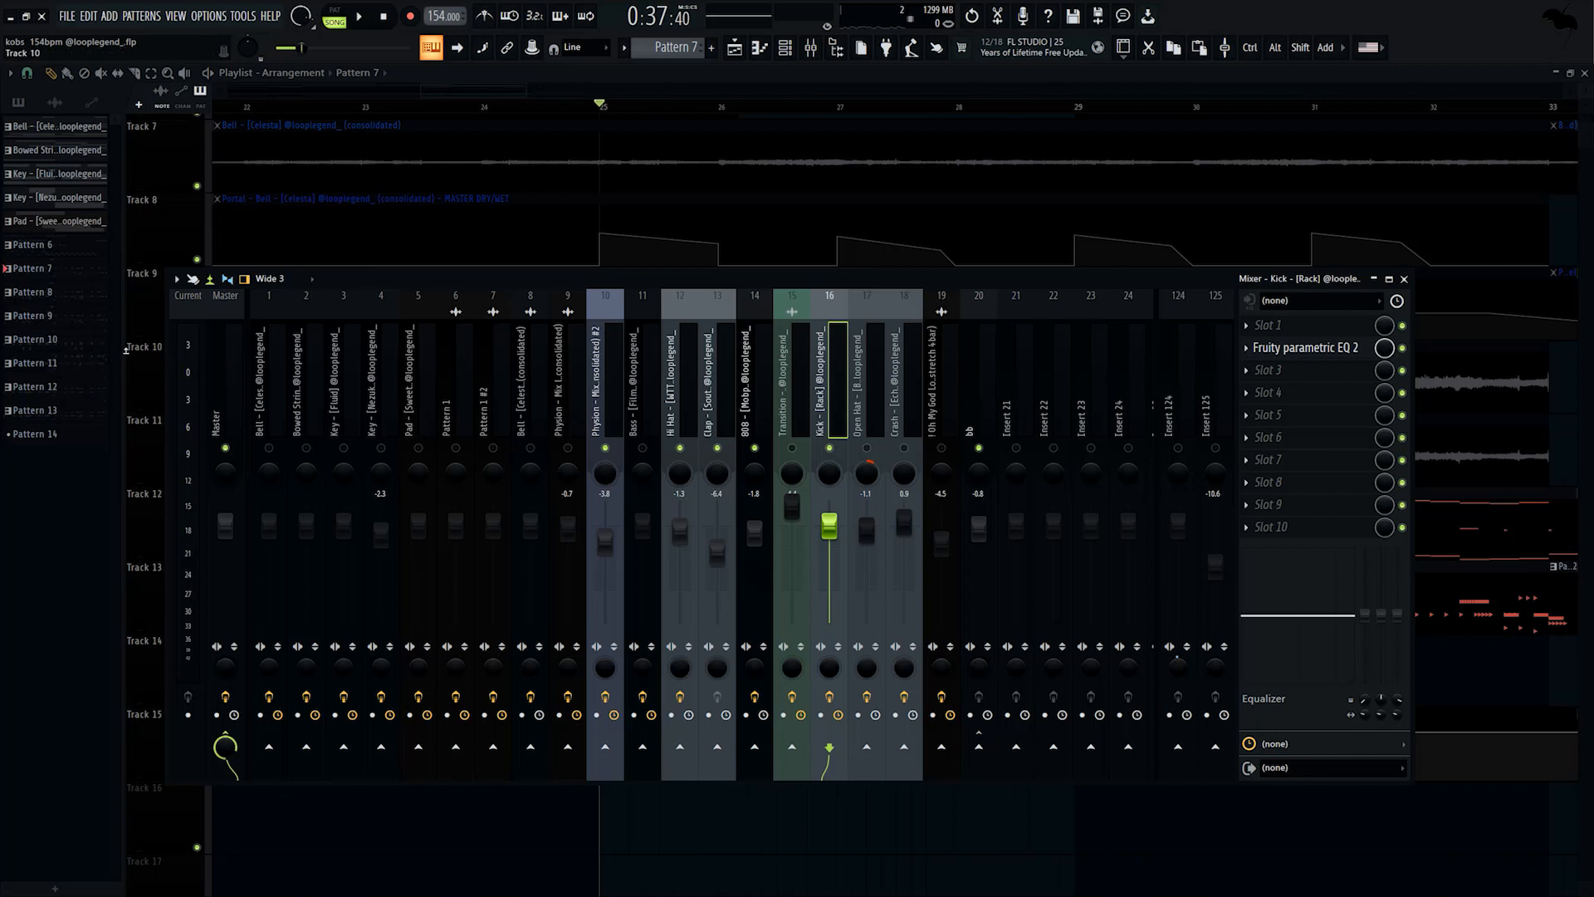
key("space")
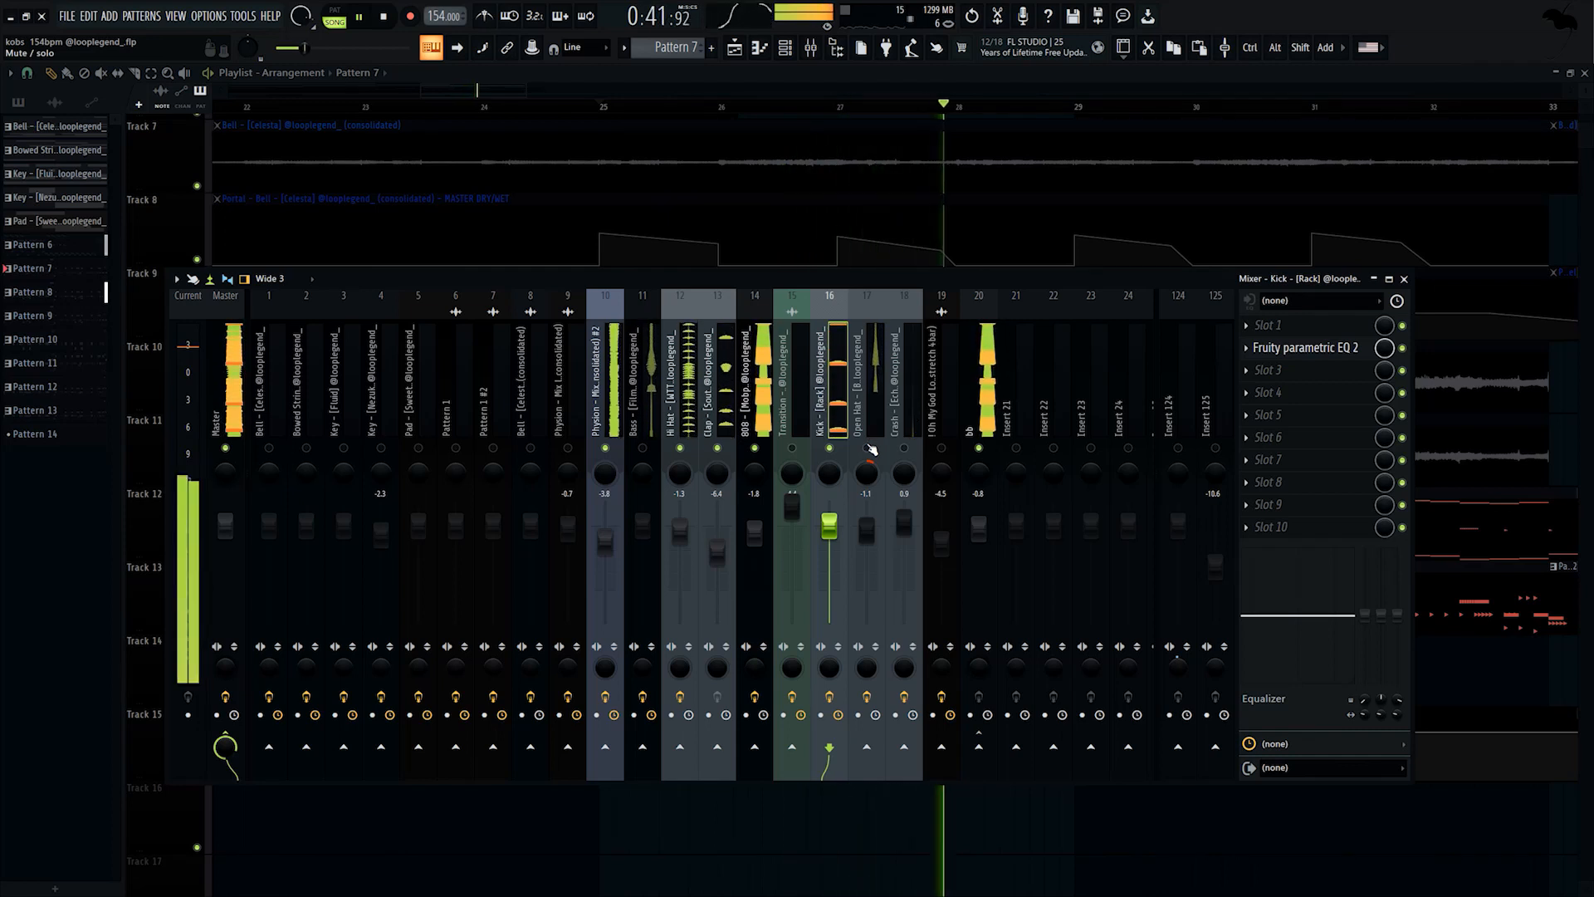
left_click(859, 402)
key("space")
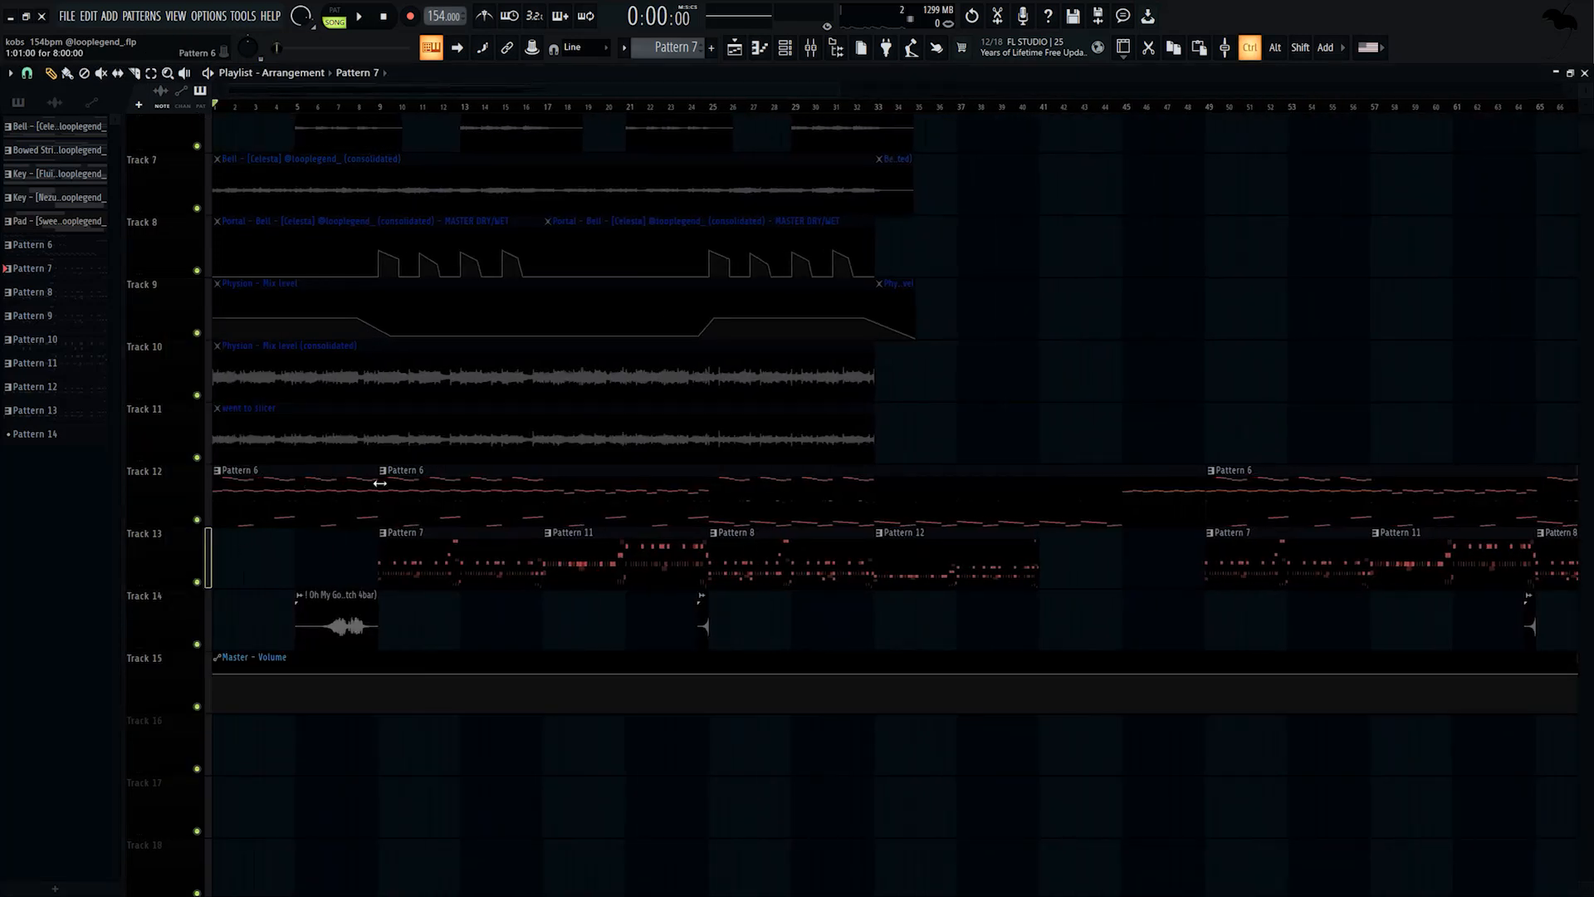
Review the arrangement by selecting the Pattern 6 intro, the Pattern 7 and 11 section, and the Pattern 8 and 12 section.
left_click_drag(350, 498, 50, 546)
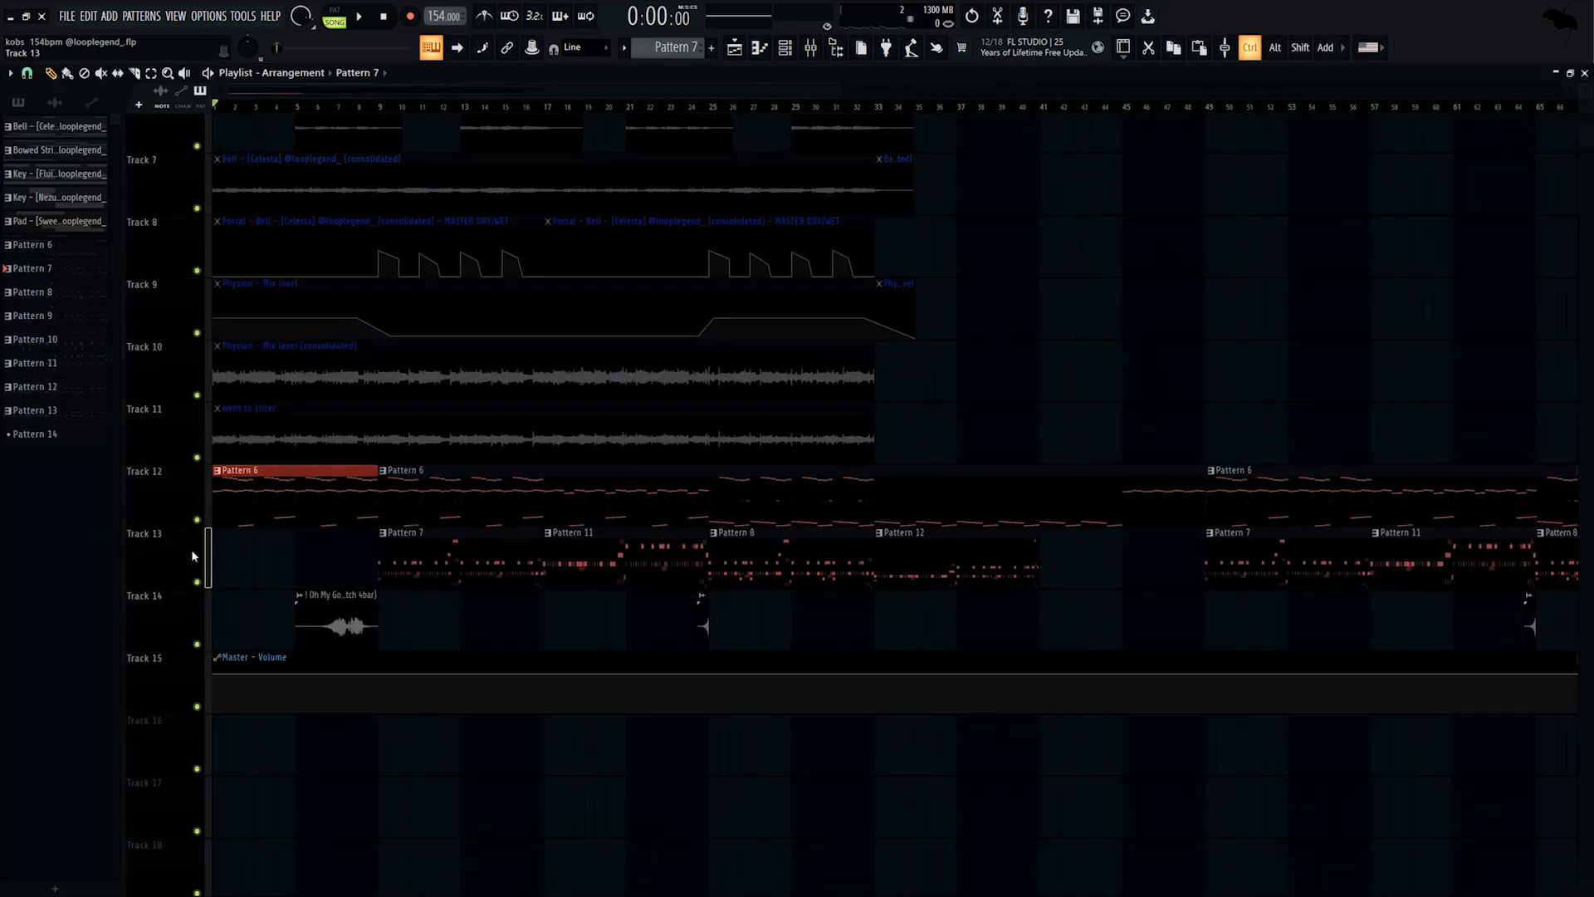
left_click(385, 108)
left_click_drag(435, 465, 576, 651)
left_click_drag(841, 467, 784, 585)
left_click_drag(624, 506, 461, 586)
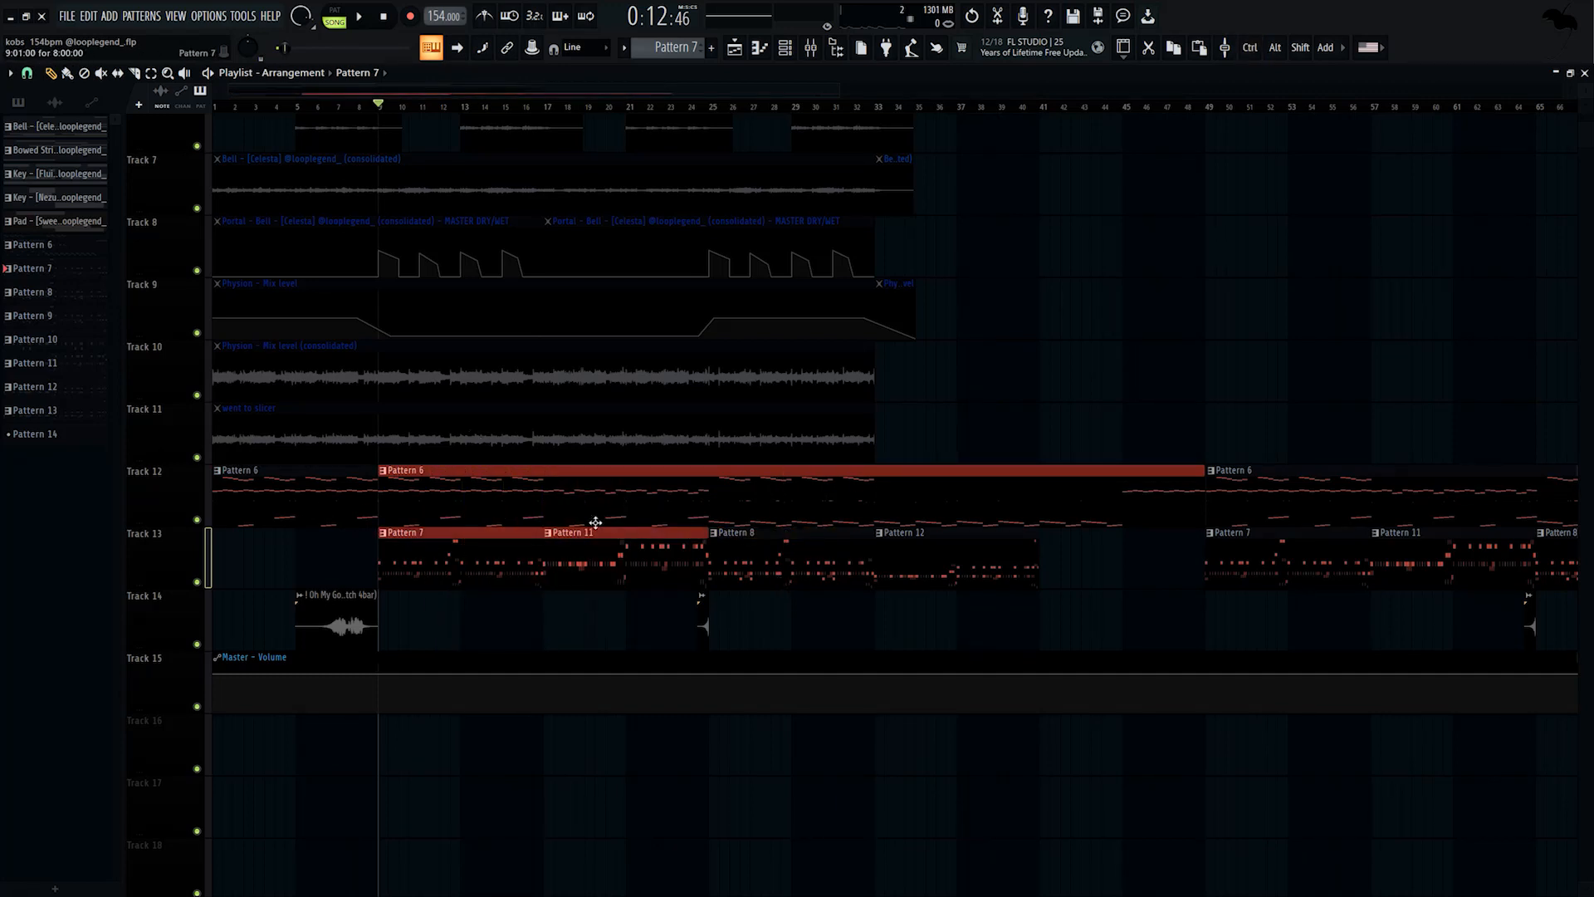
left_click_drag(755, 542, 1004, 580)
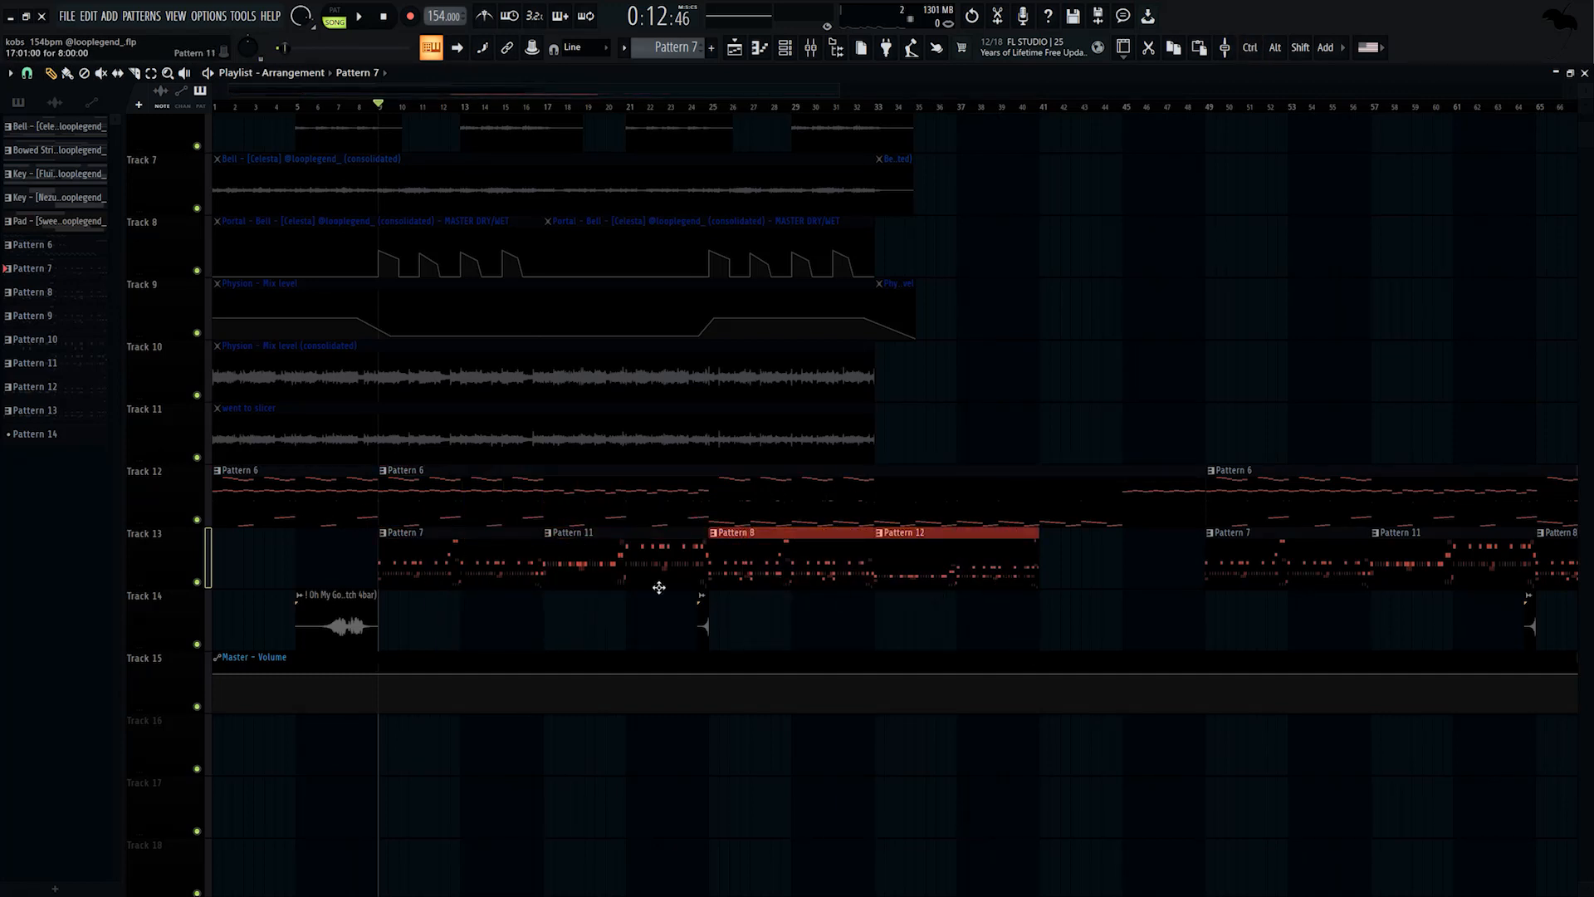
left_click_drag(608, 553, 523, 602)
left_click_drag(816, 561, 1032, 580)
Play the arrangement from bar 41, where the drums drop out after Pattern 12.
scroll(997, 579, "down", 1)
left_click(909, 614, "ctrl")
scroll(897, 606, "up", 2)
left_click(722, 107)
key("space")
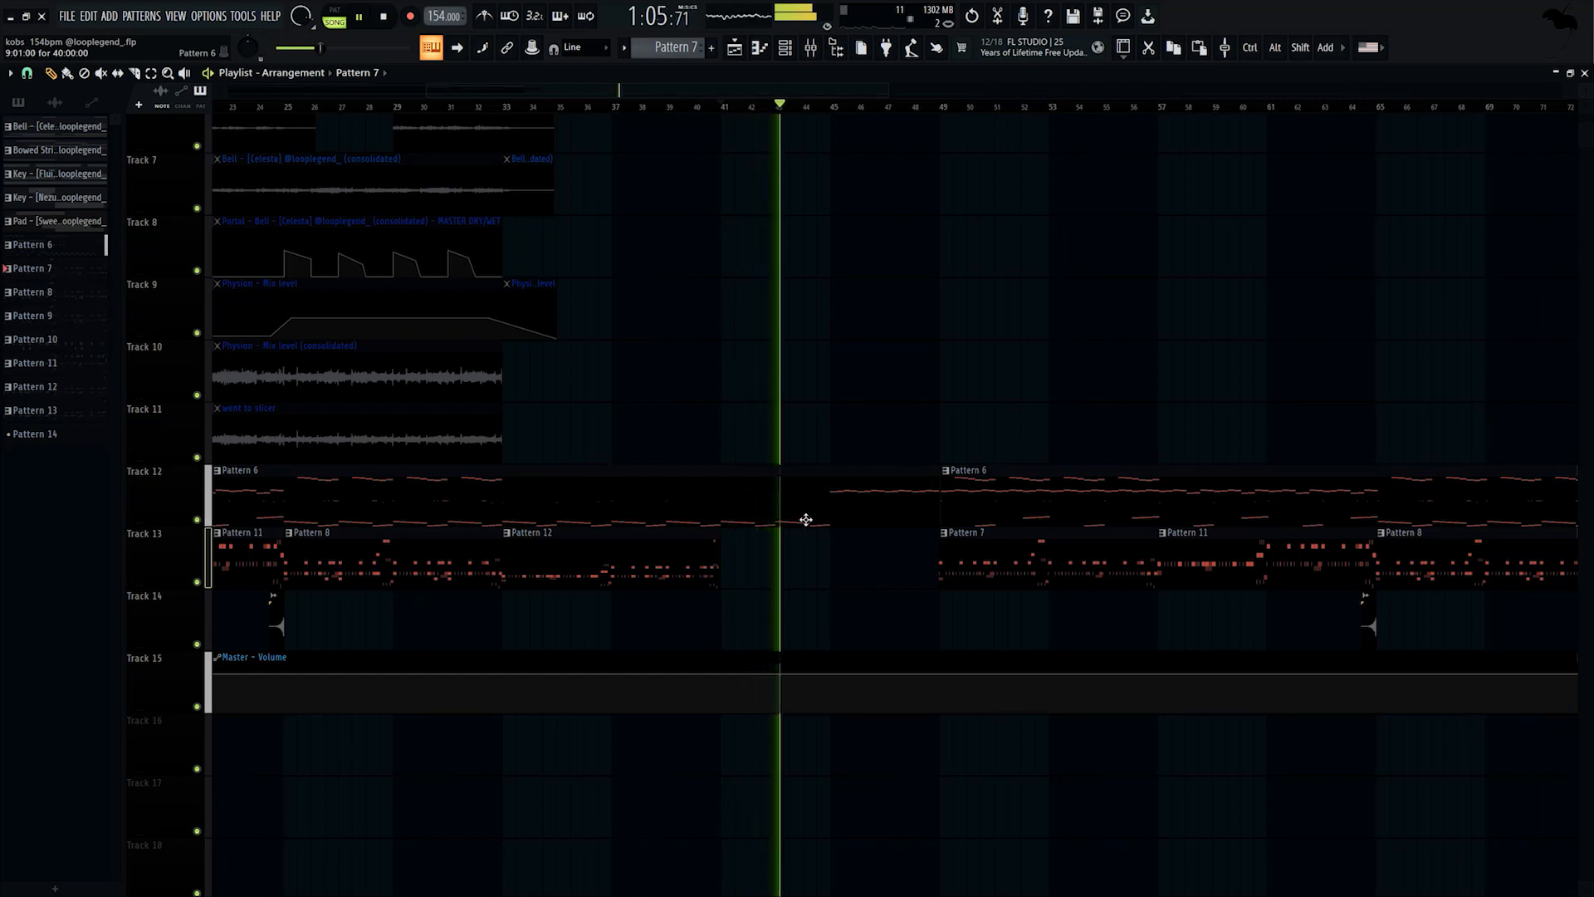
Shift the Pattern 6 clip on track 12 slightly past bar 49 and realign its start with bar 49.
scroll(863, 536, "up", 4)
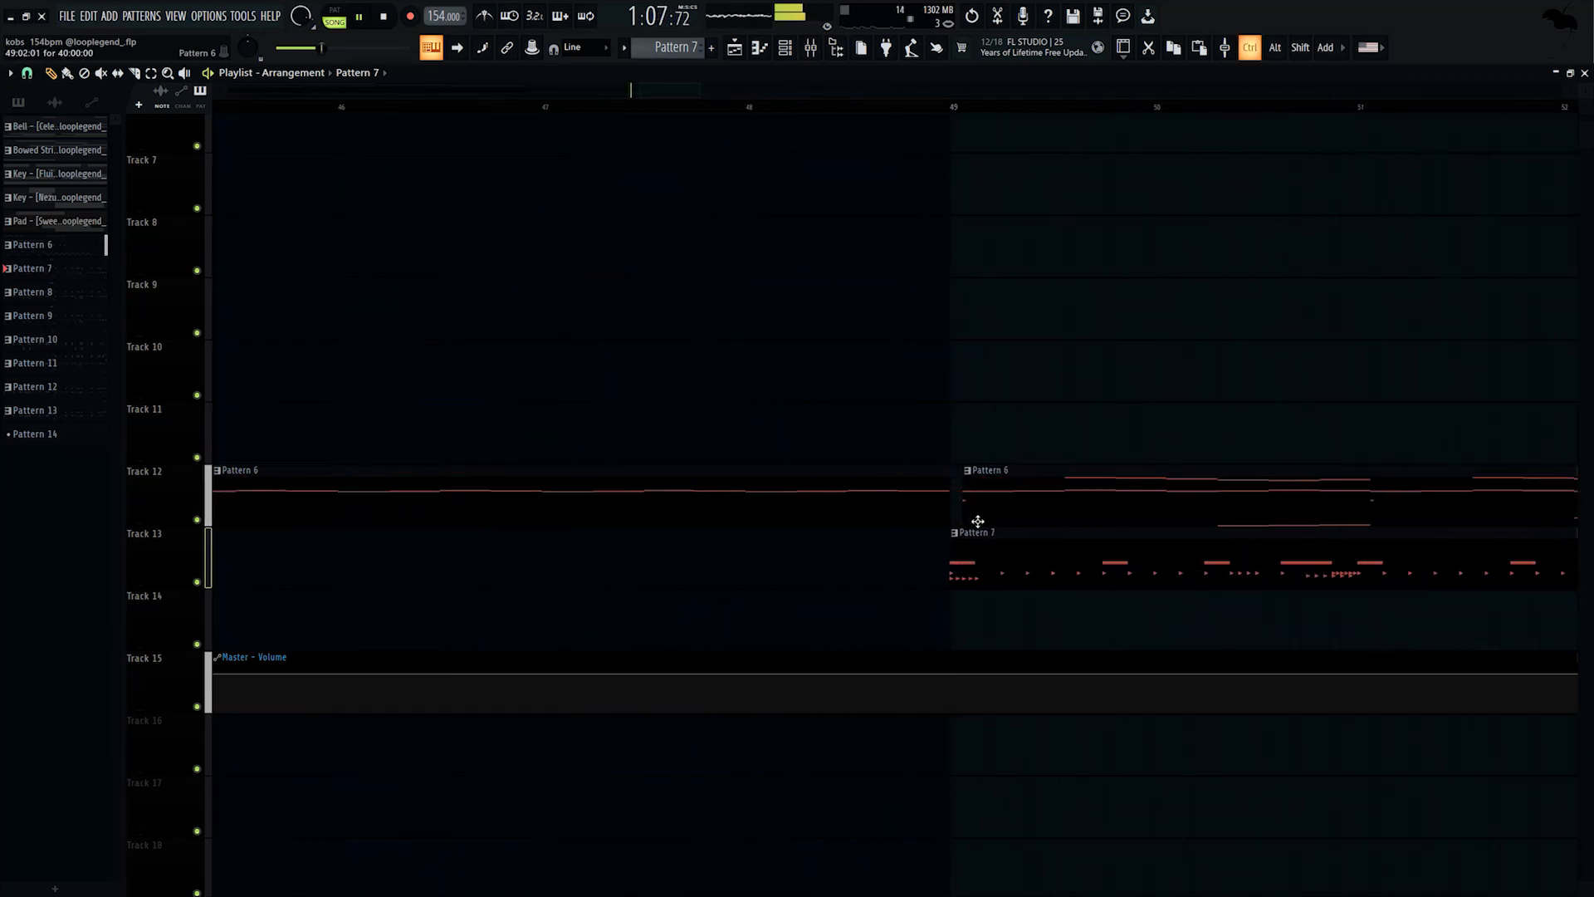
scroll(955, 514, "down", 6)
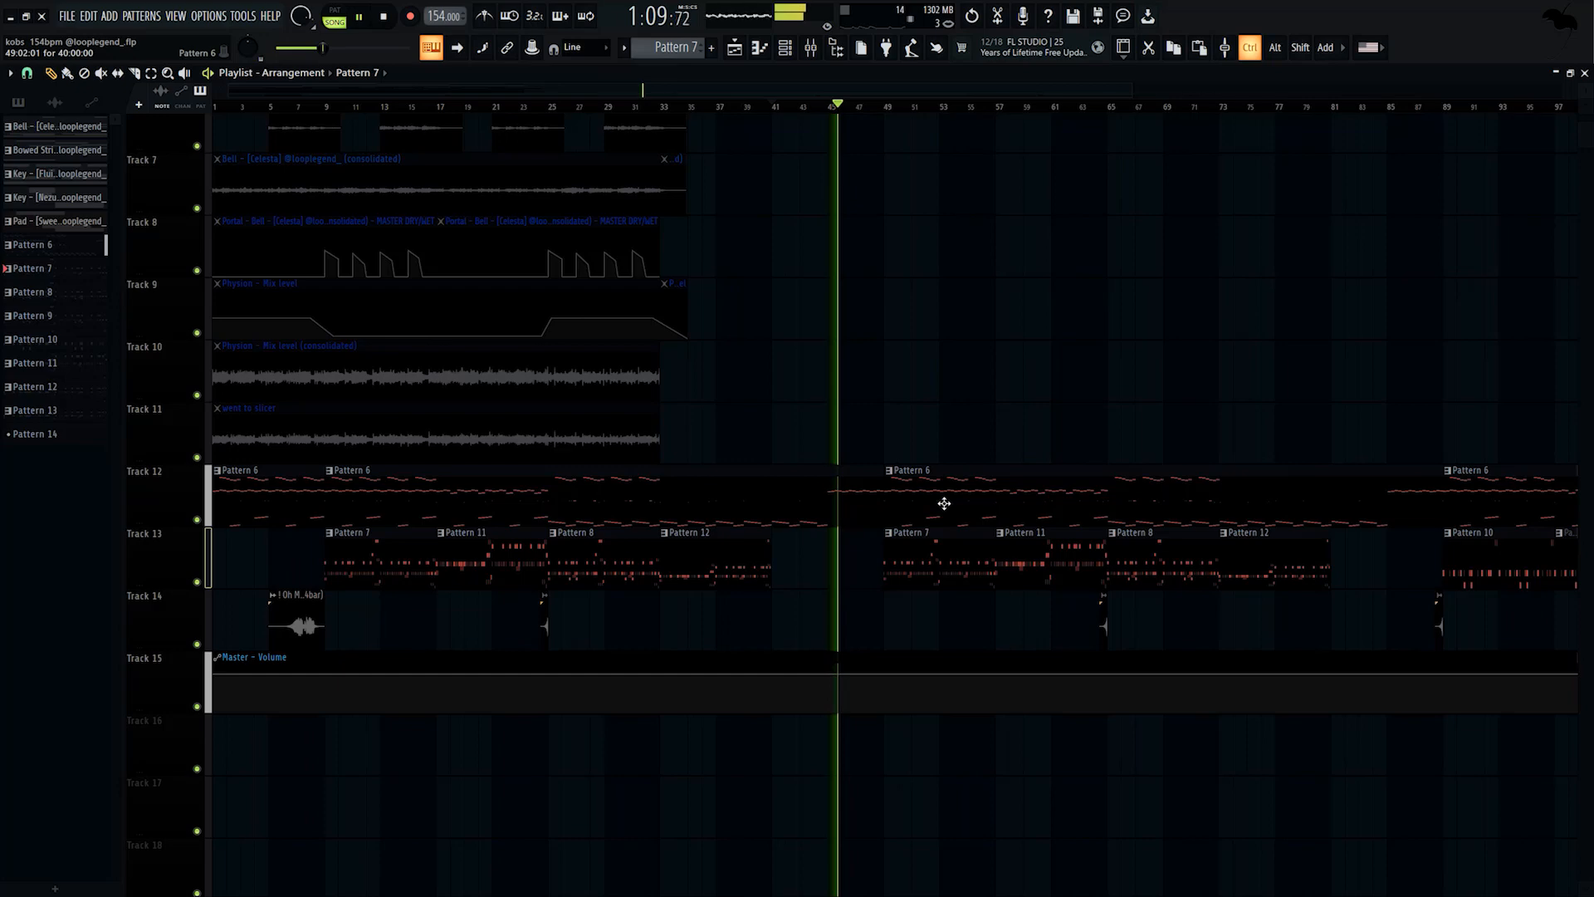
left_click(943, 502, "ctrl")
scroll(933, 506, "down", 1)
scroll(728, 528, "up", 2)
scroll(729, 528, "up", 6)
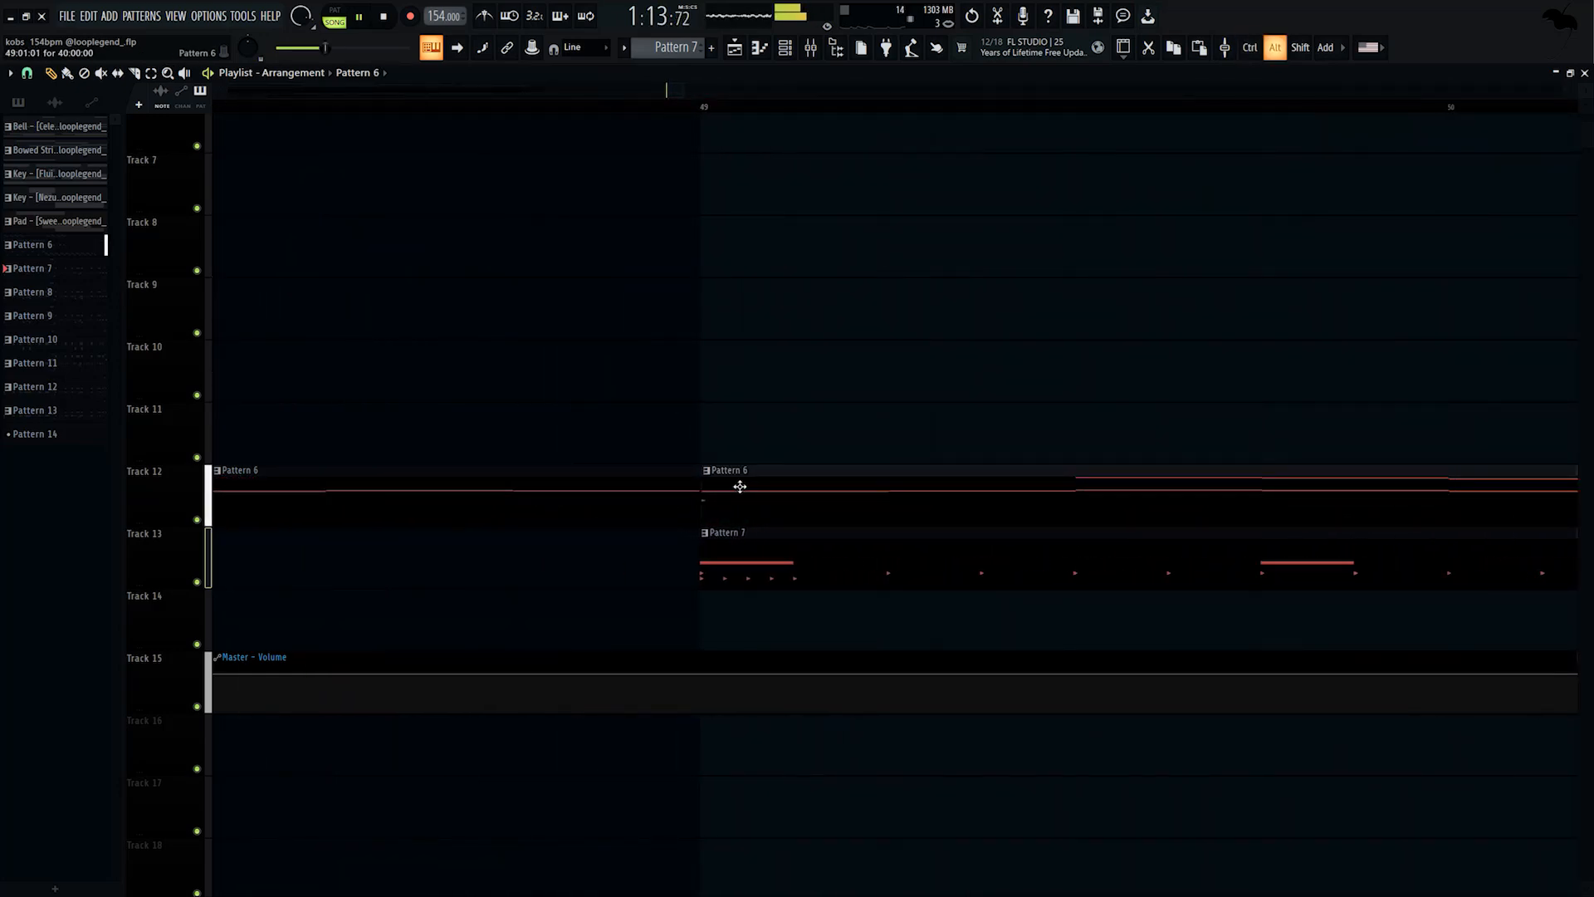
scroll(709, 495, "down", 5)
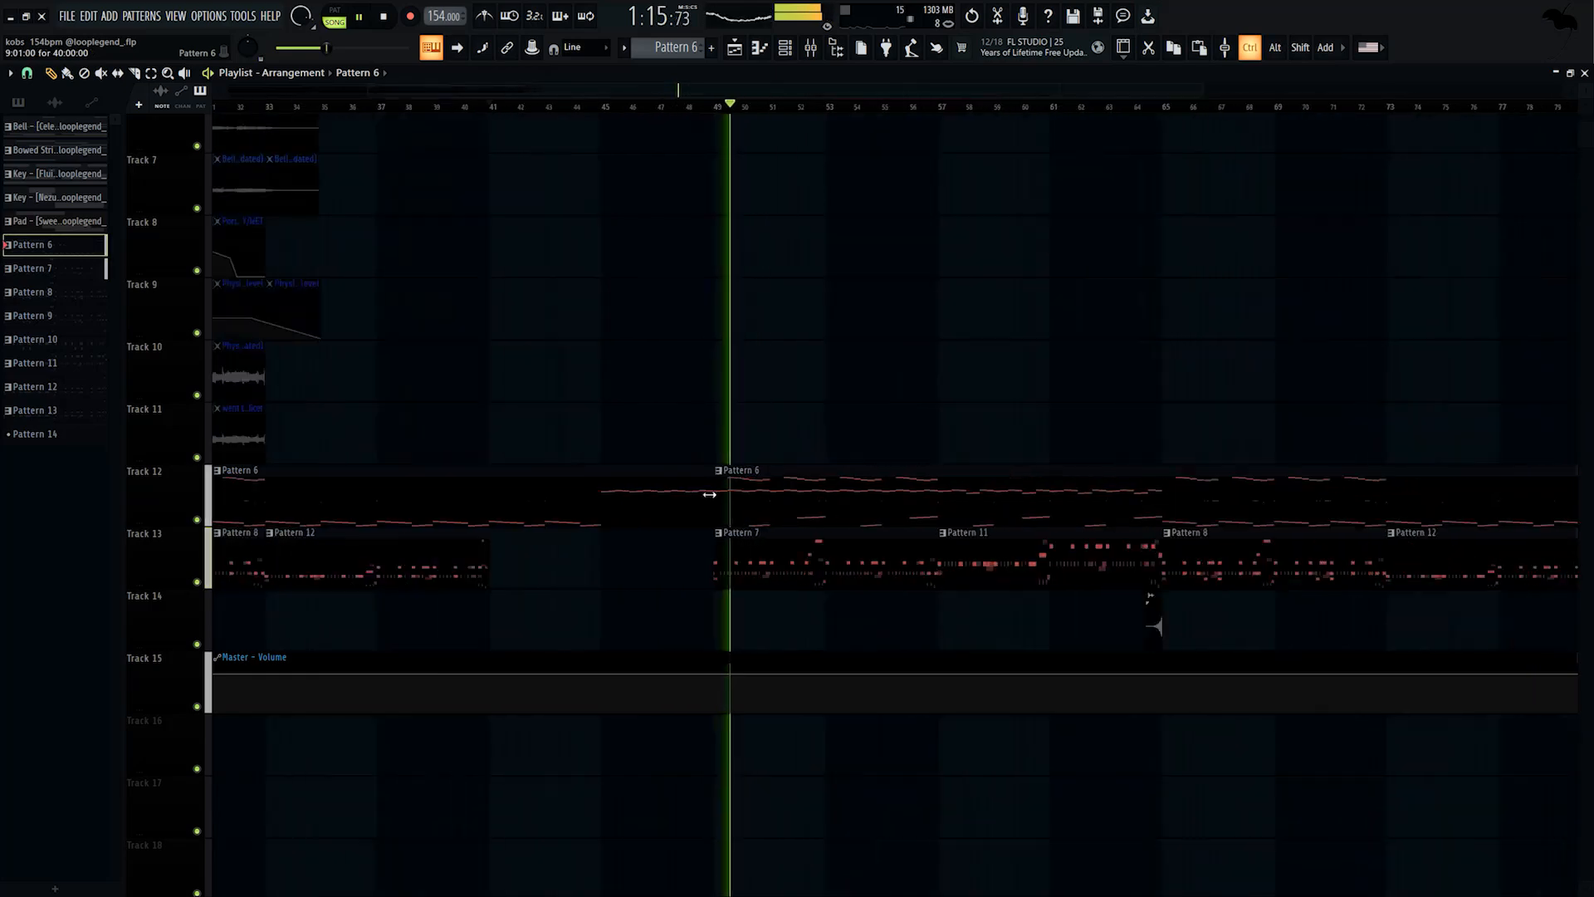
Stop playback and select the clips on tracks 11 to 13 from bar 1 to about bar 43.
scroll(1210, 623, "up", 4)
scroll(779, 487, "down", 6)
key("space")
left_click_drag(656, 577, 6, 419)
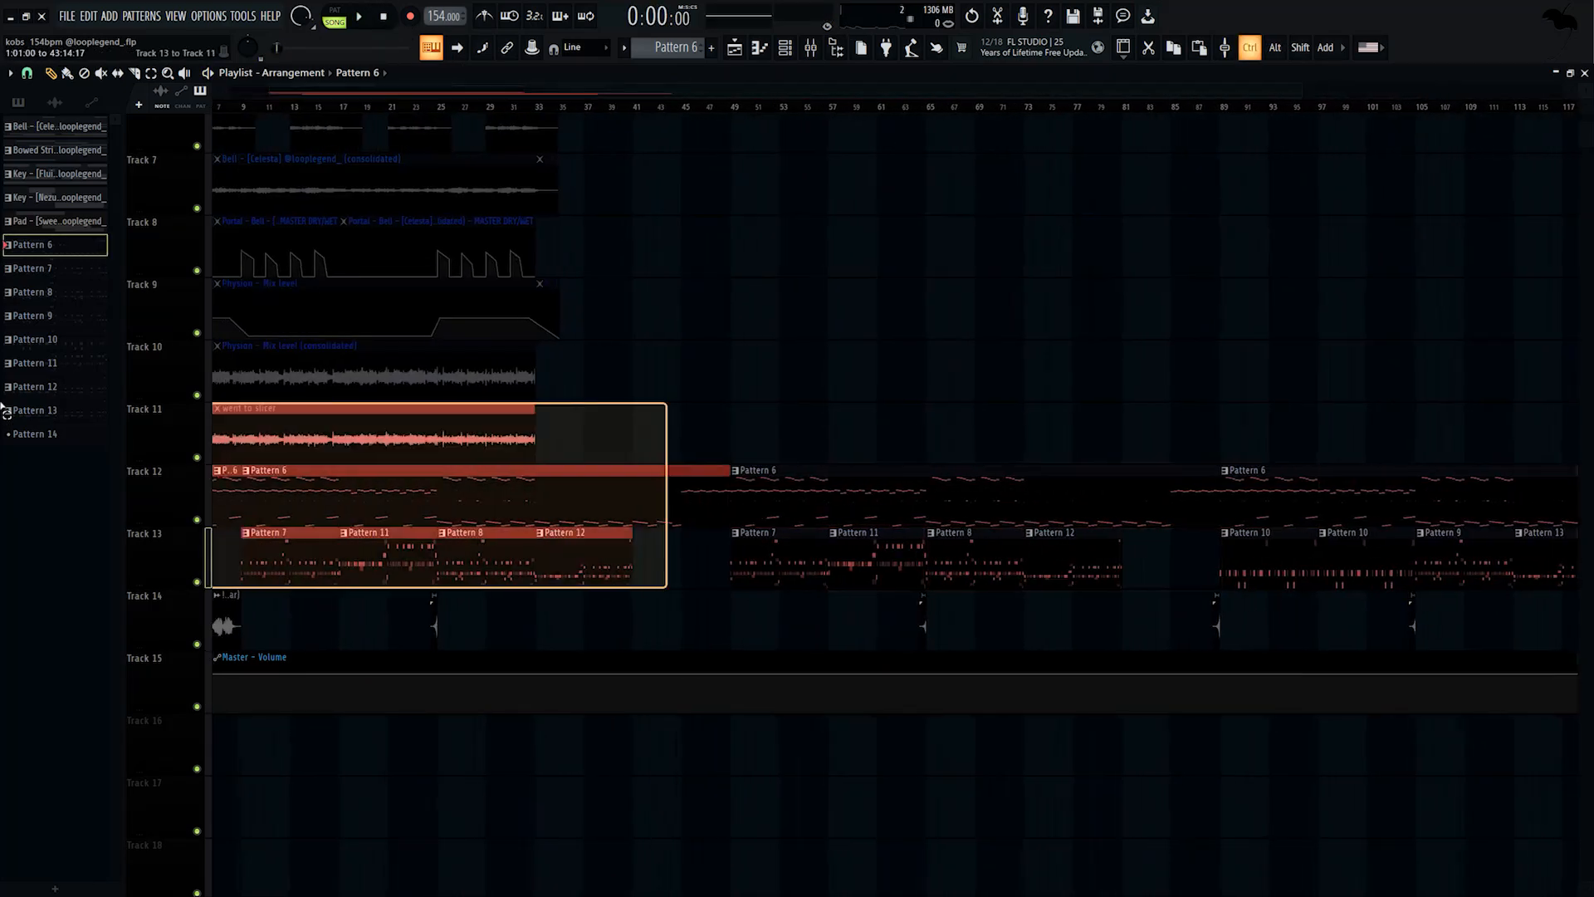